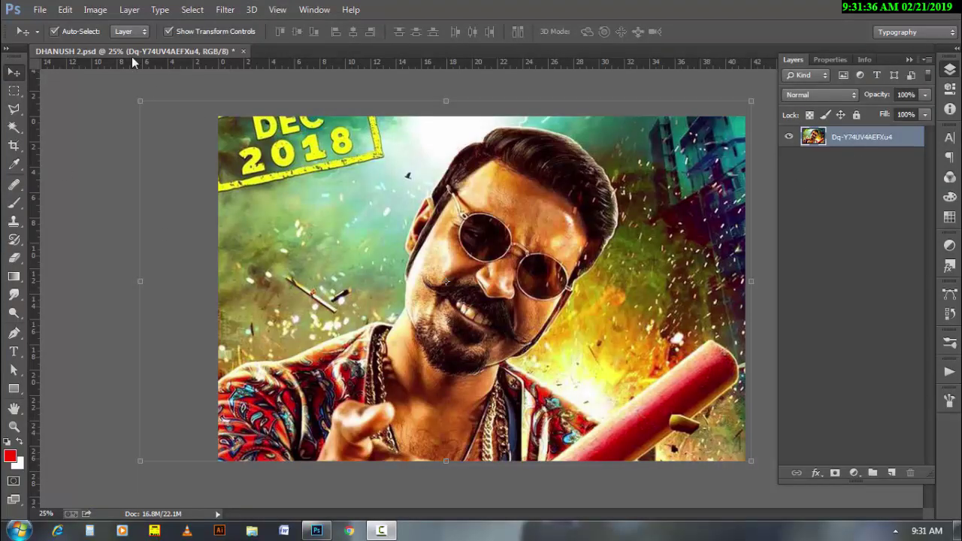
# Step: Flatten DHANUSH 2.psd and apply HDR Toning with Saturation set to 10
pyautogui.click(96, 10)
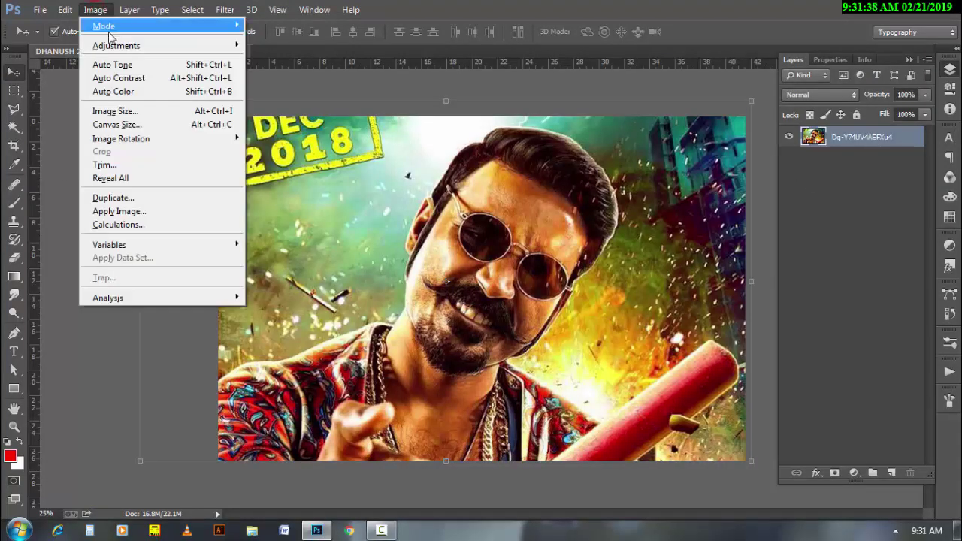
pyautogui.moveTo(116, 45)
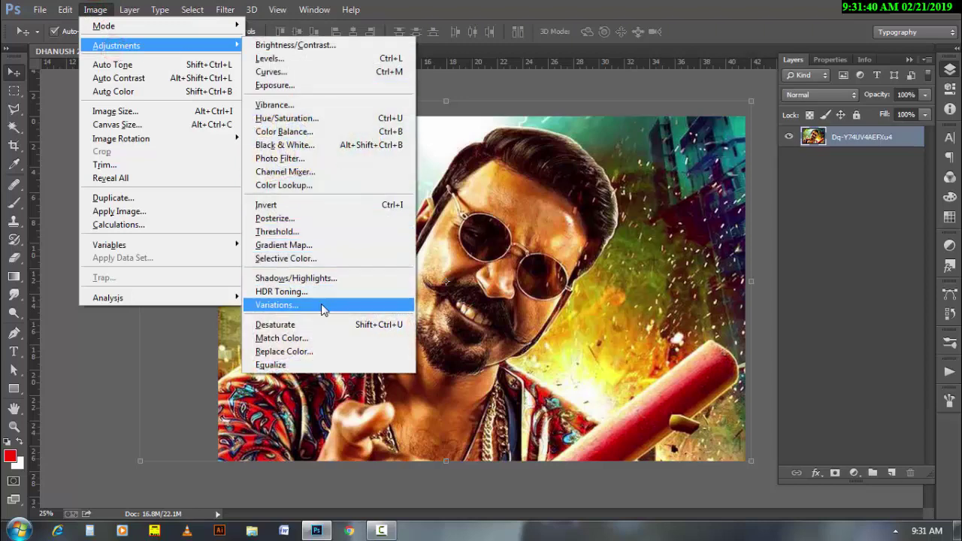
pyautogui.click(323, 293)
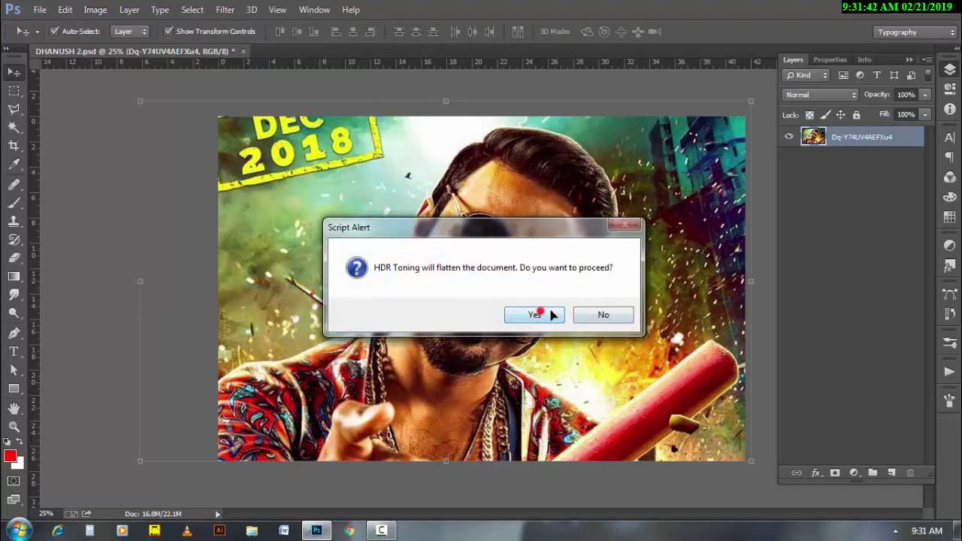
pyautogui.click(547, 314)
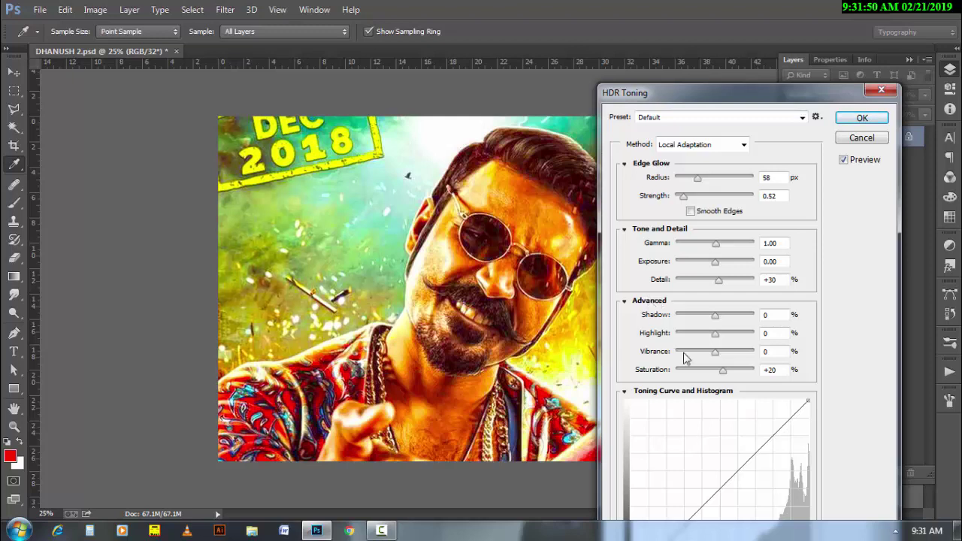
pyautogui.moveTo(784, 367); pyautogui.dragTo(762, 369)
pyautogui.write('1')
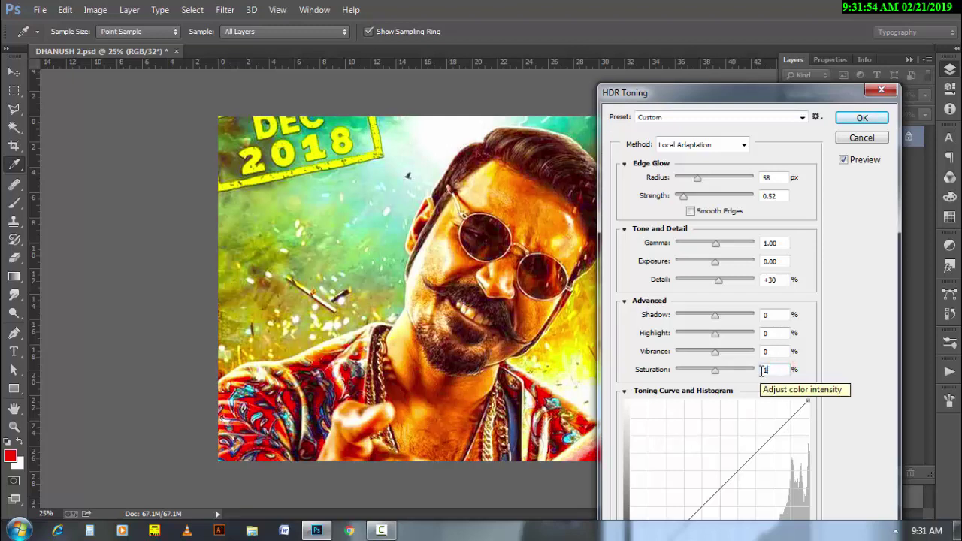
pyautogui.write('5')
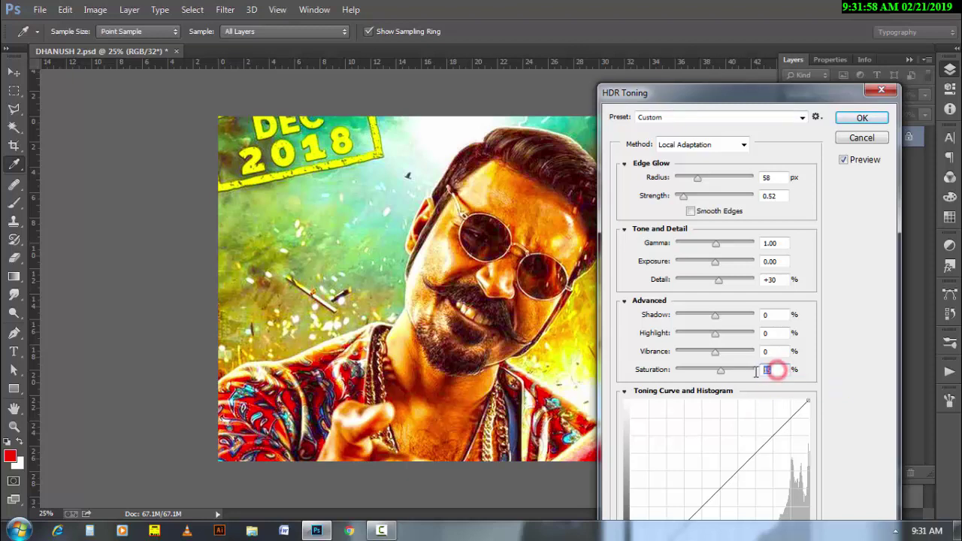
pyautogui.moveTo(778, 370); pyautogui.dragTo(757, 372)
pyautogui.write('10')
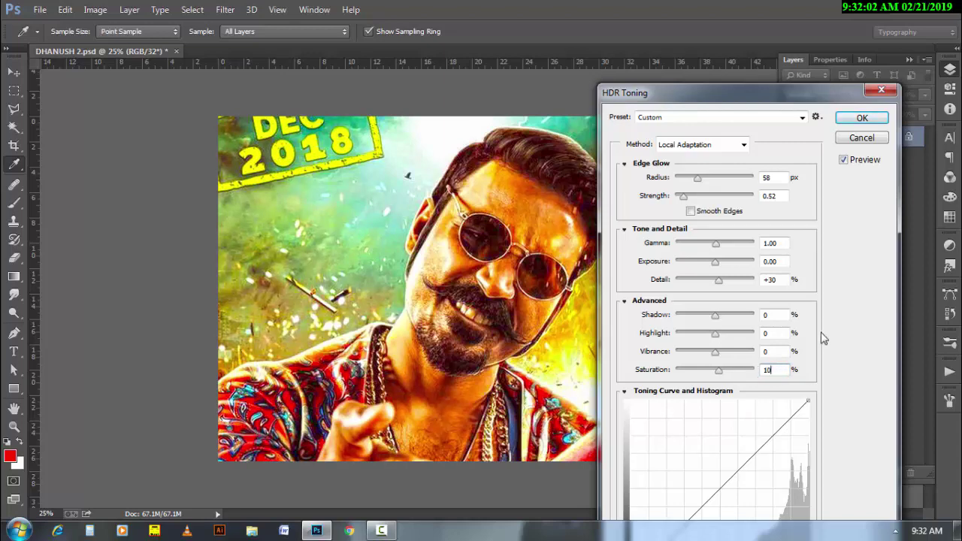
pyautogui.click(842, 120)
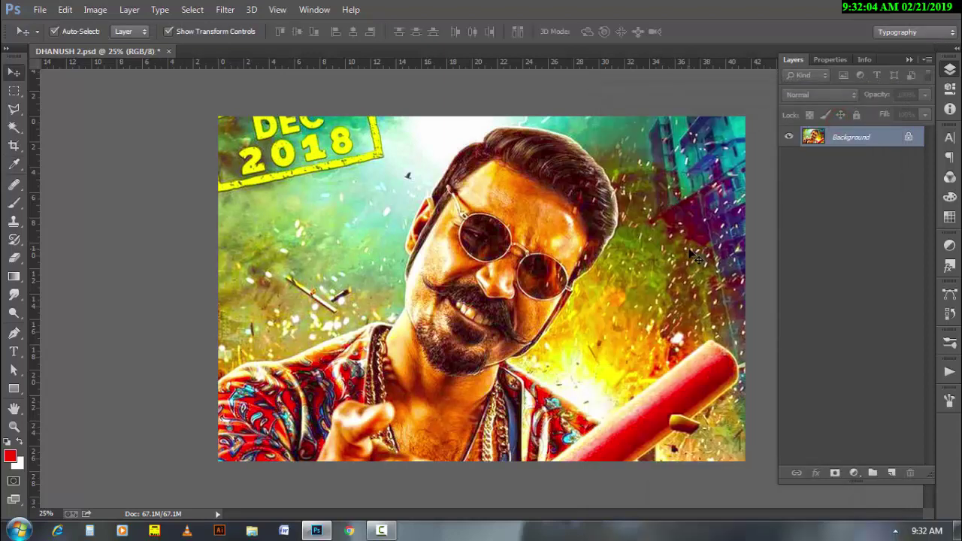
# Step: Apply a Camera Raw Filter: Shadows +39, Highlights -69, Exposure +0.10, Whites -6, Blacks +19
pyautogui.click(229, 10)
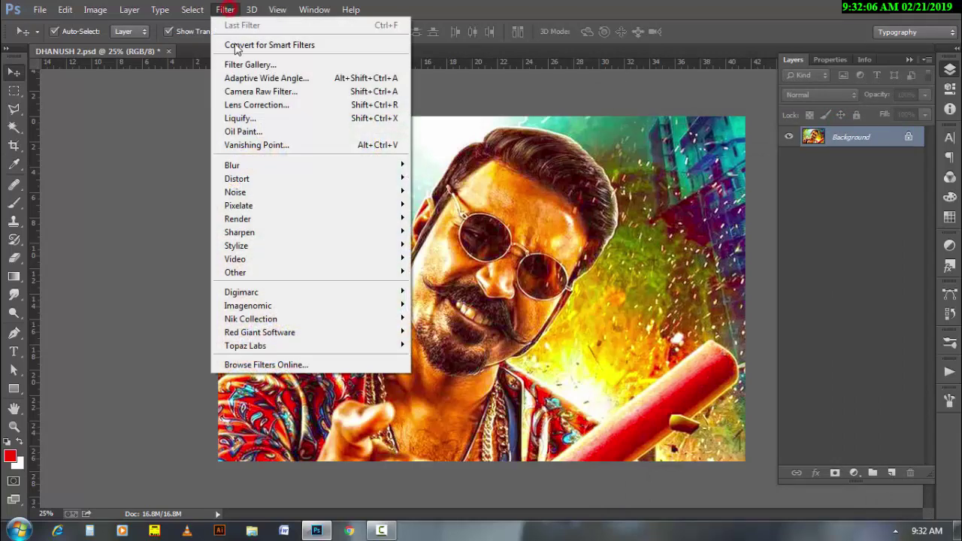
pyautogui.click(242, 90)
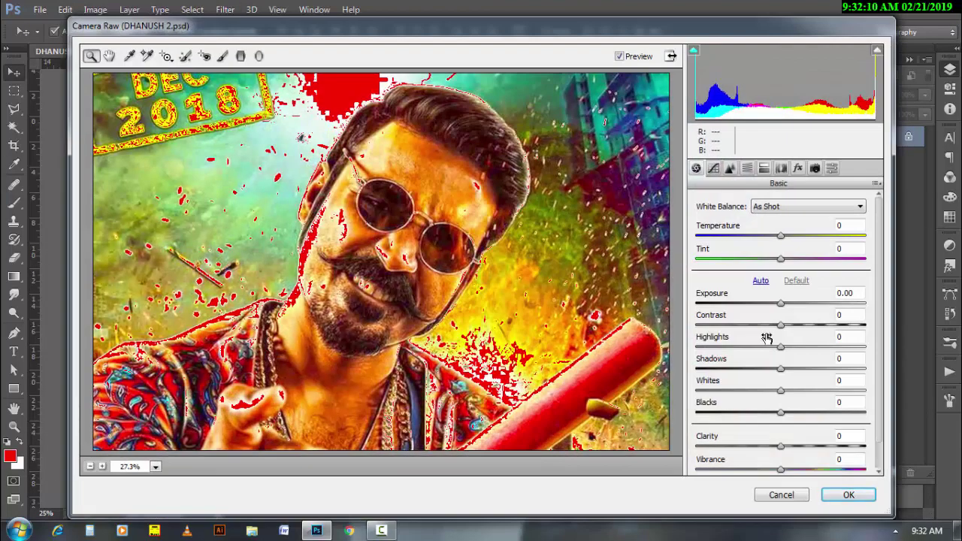
pyautogui.click(794, 367)
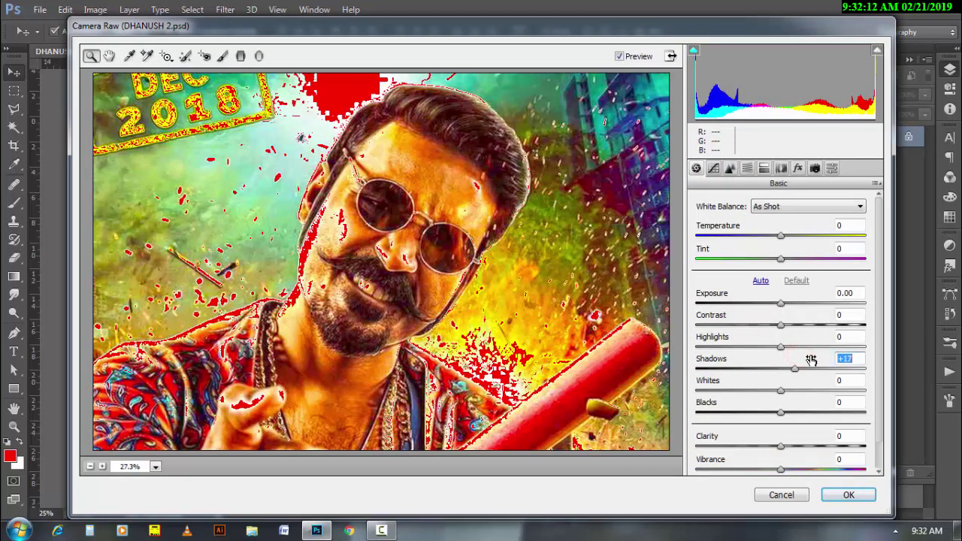
pyautogui.moveTo(811, 360); pyautogui.dragTo(827, 360)
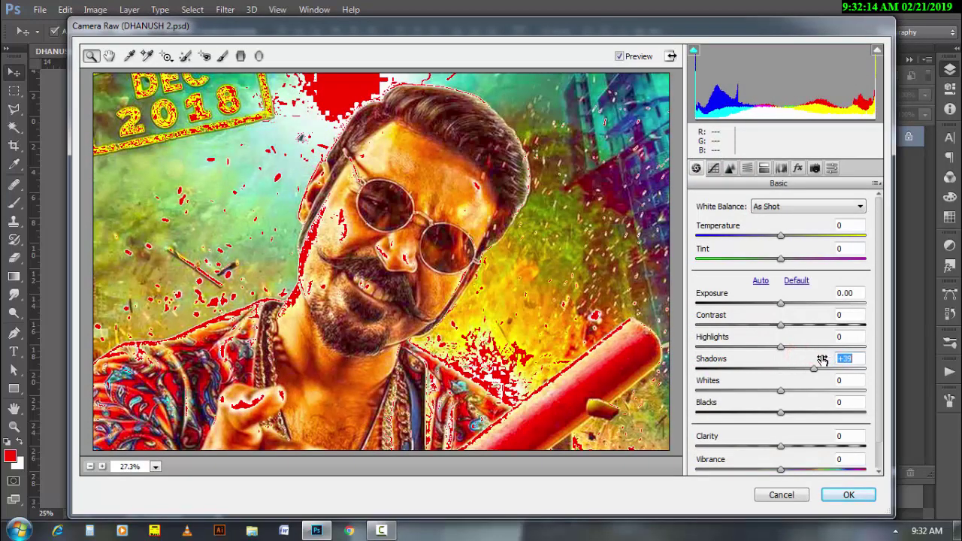
pyautogui.moveTo(757, 338); pyautogui.dragTo(722, 350)
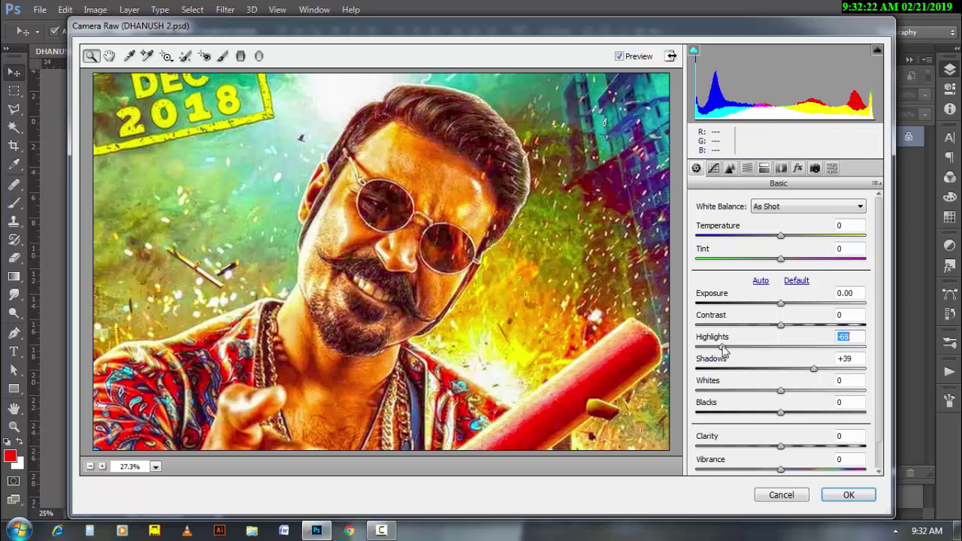
pyautogui.click(797, 297)
pyautogui.press('Up')
pyautogui.press('Up')
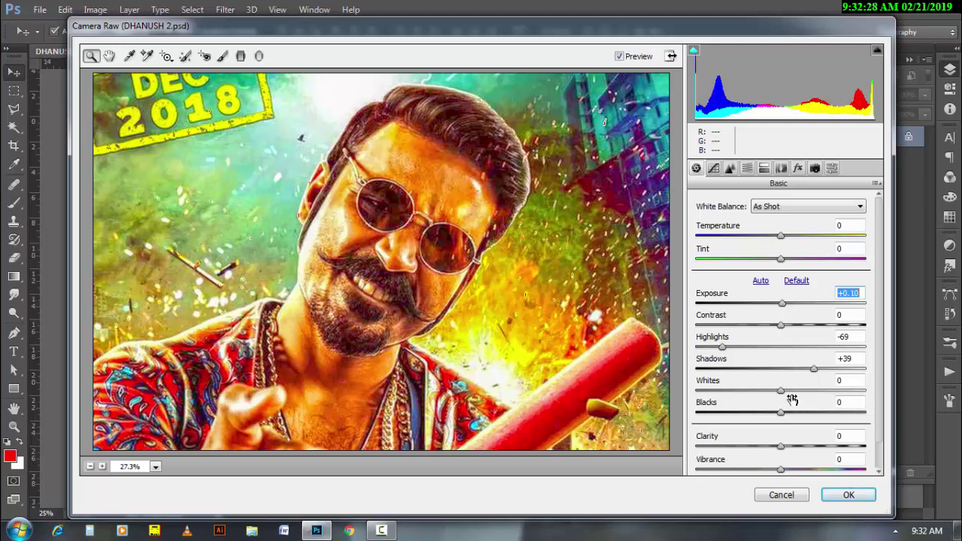
pyautogui.moveTo(788, 388)
pyautogui.mouseDown()
pyautogui.moveTo(798, 384)
pyautogui.moveTo(787, 384)
pyautogui.moveTo(791, 407)
pyautogui.moveTo(805, 406)
pyautogui.mouseUp()
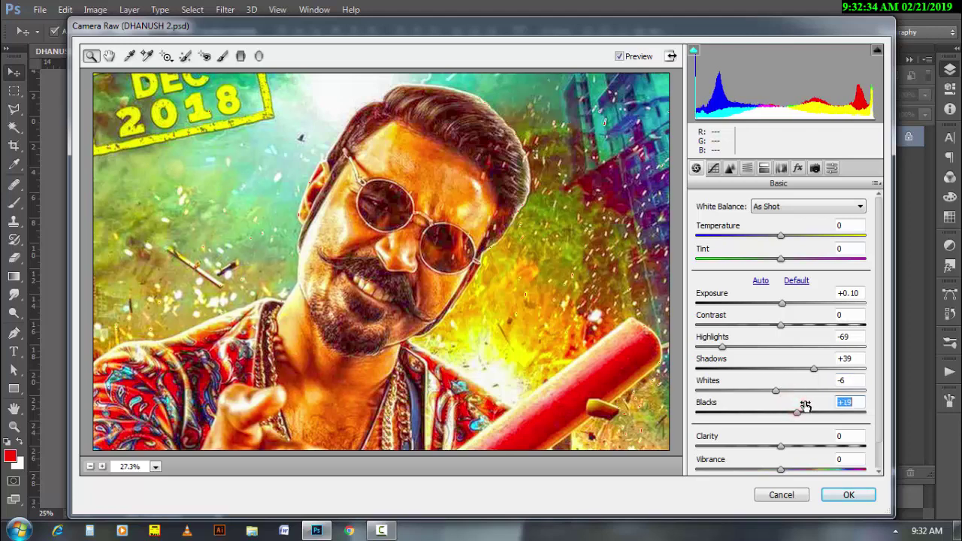
pyautogui.click(848, 494)
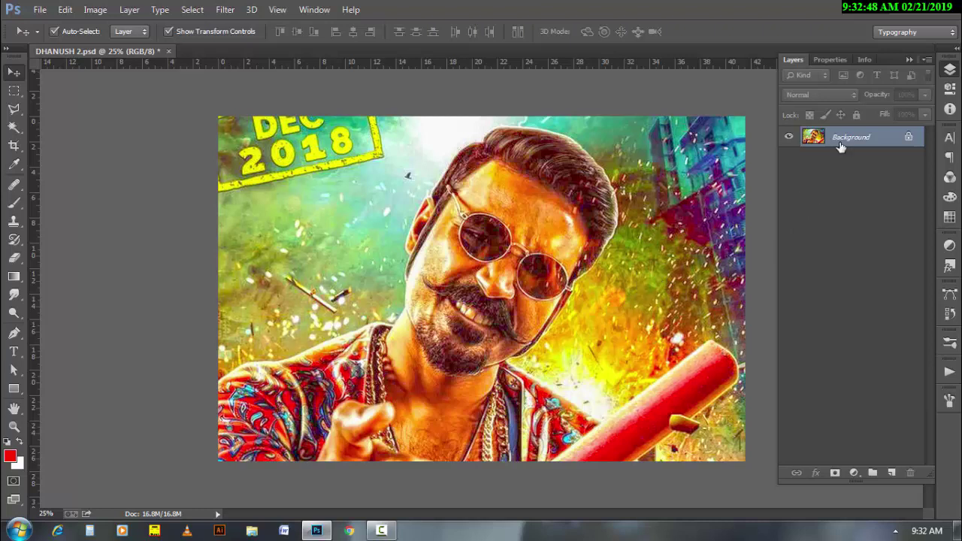
# Step: Duplicate Background twice and insert a white Color Fill 1 layer above Background copy
pyautogui.moveTo(845, 143); pyautogui.dragTo(891, 472)
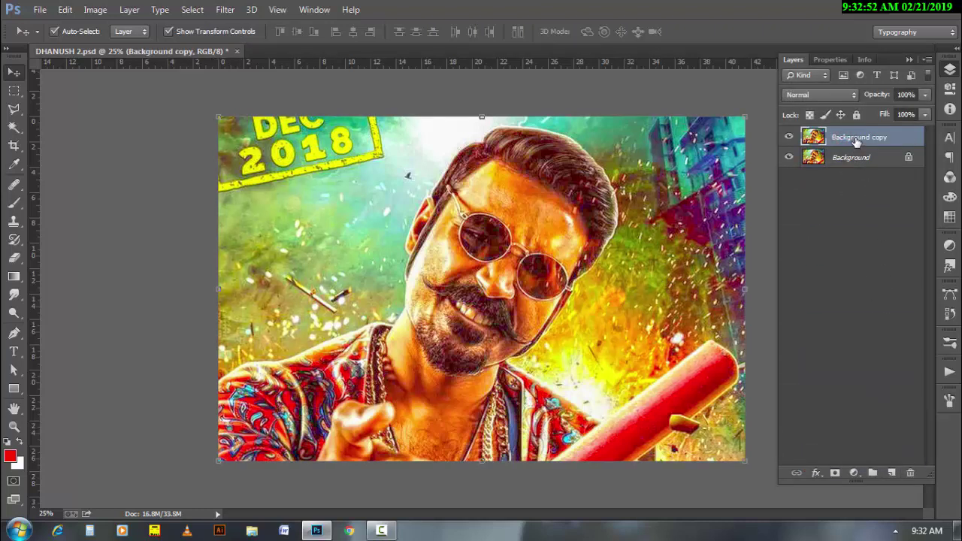
pyautogui.moveTo(856, 141); pyautogui.dragTo(891, 472)
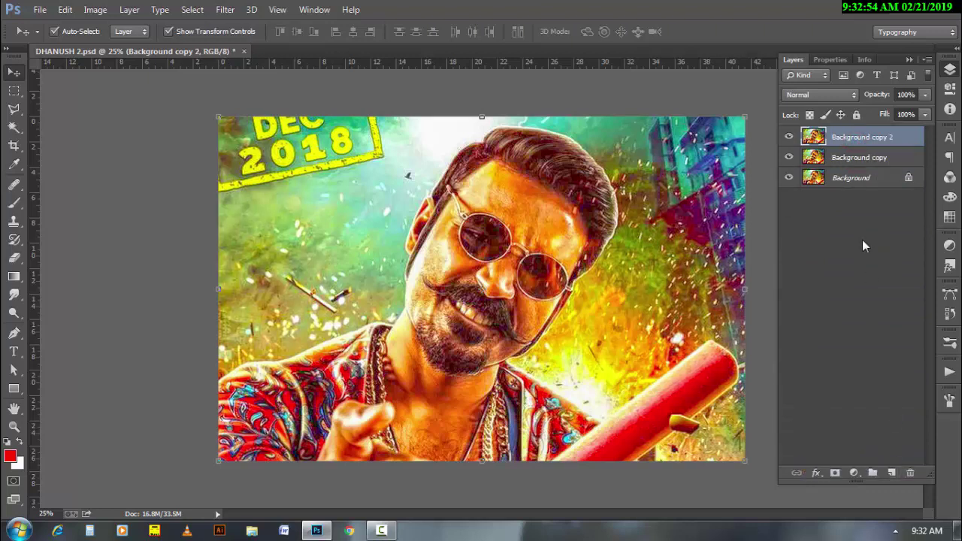
pyautogui.click(848, 161)
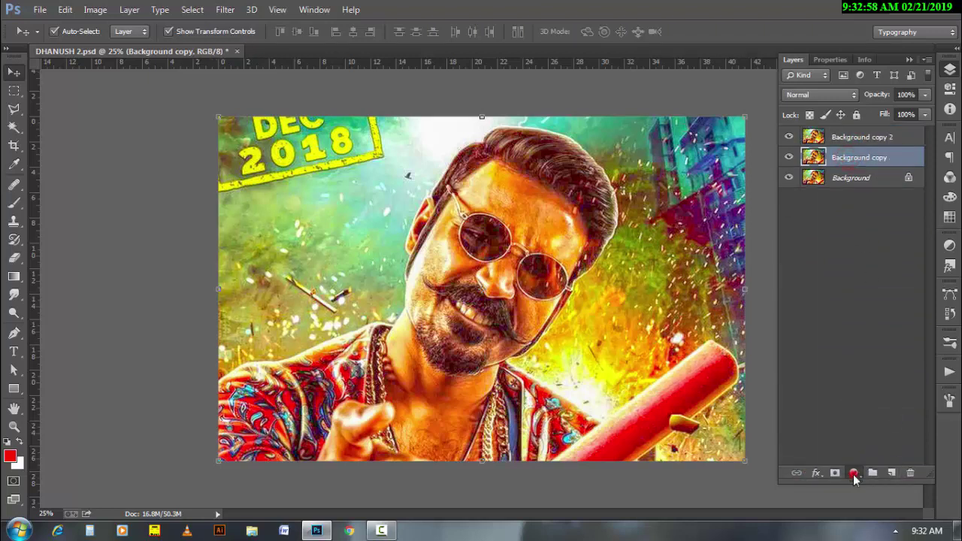
pyautogui.click(854, 472)
pyautogui.click(857, 167)
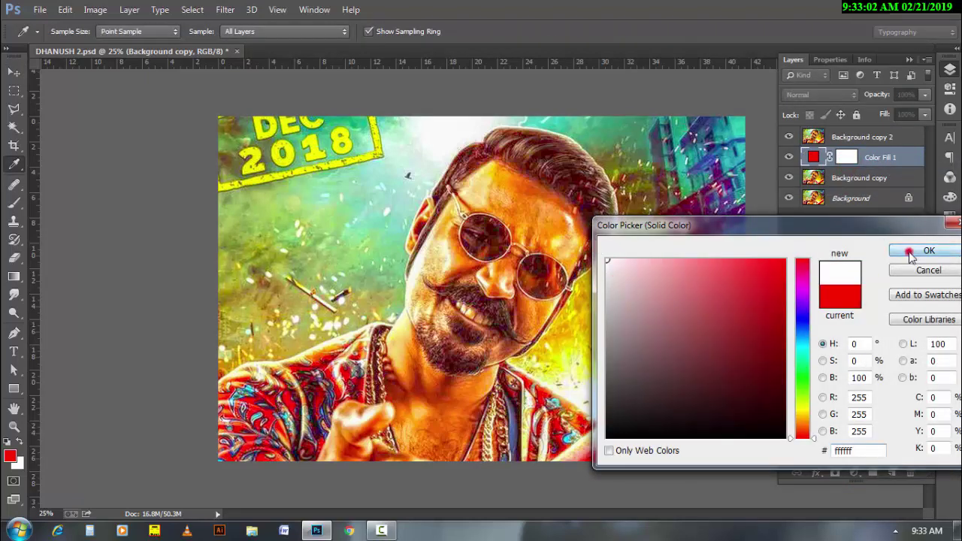
pyautogui.click(909, 251)
pyautogui.click(868, 139)
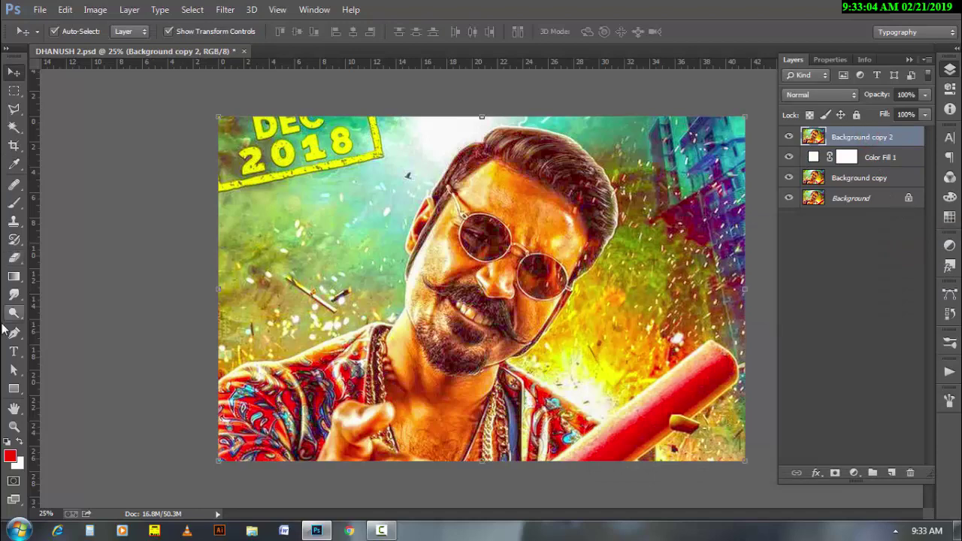
# Step: With the Pen tool, trace curved anchors along the shirt shoulder toward the collar
pyautogui.click(14, 336)
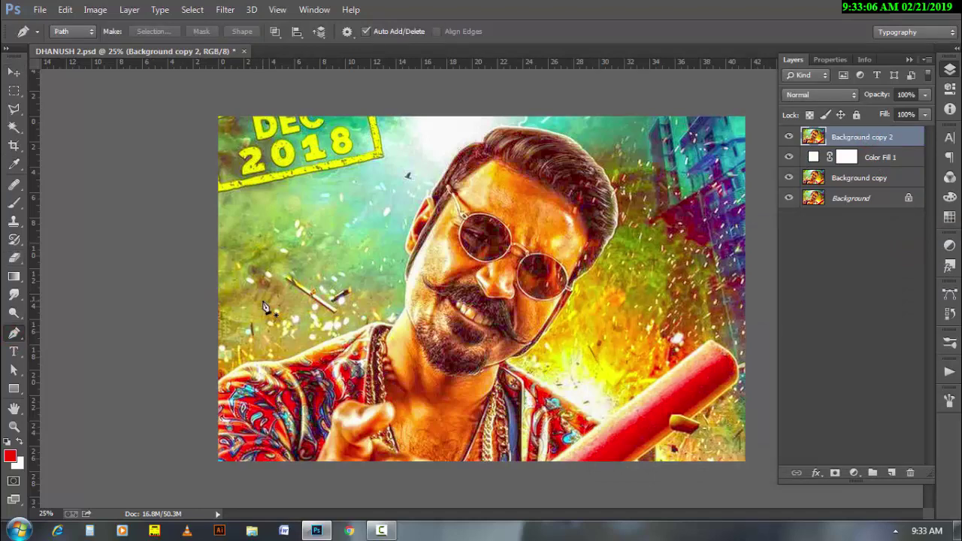
pyautogui.hotkey('ctrl', 'space')
pyautogui.click(239, 392)
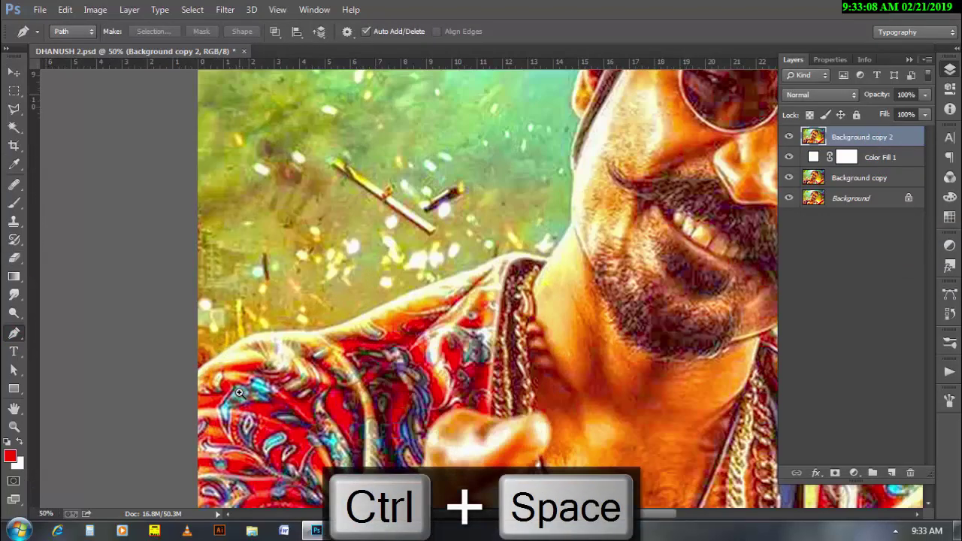
pyautogui.click(229, 387)
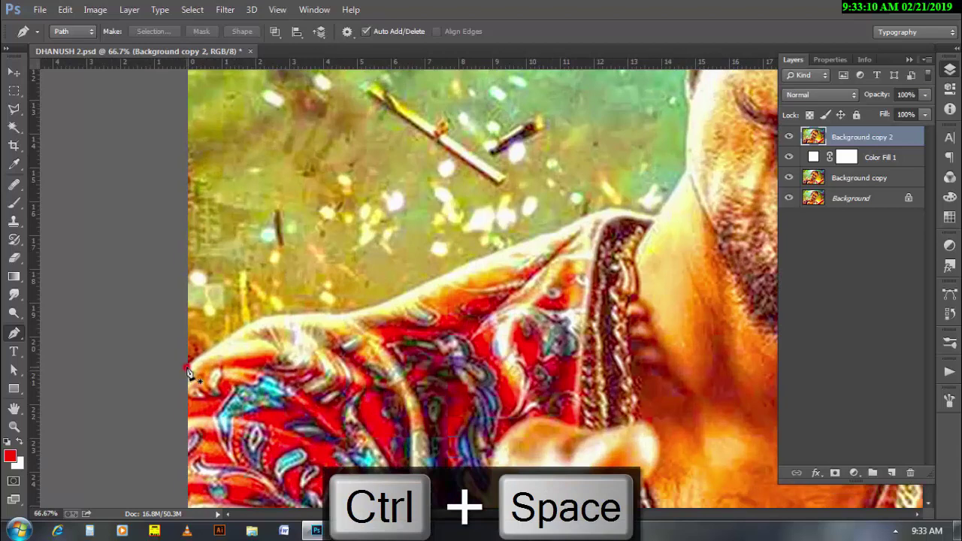
pyautogui.click(189, 373)
pyautogui.moveTo(280, 317); pyautogui.dragTo(305, 322)
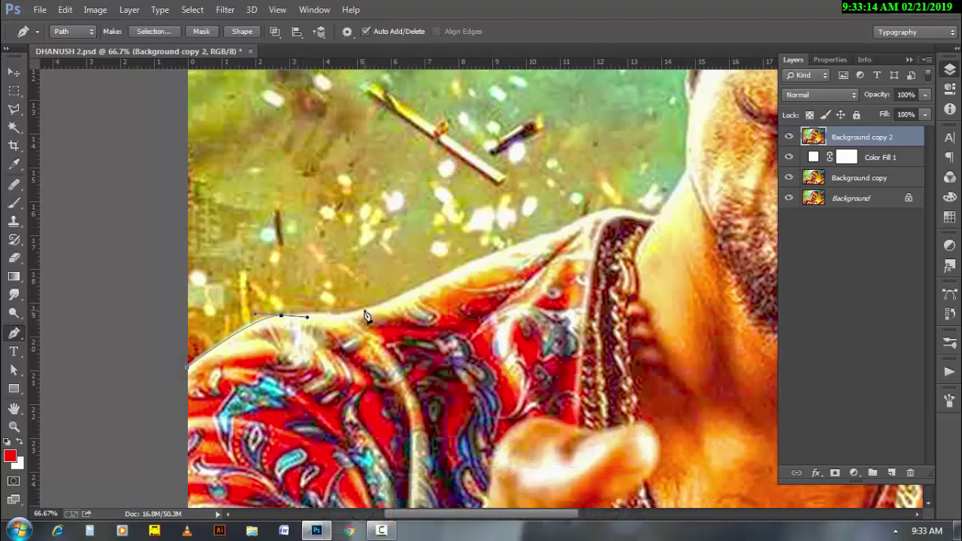
pyautogui.moveTo(363, 311); pyautogui.dragTo(398, 302)
pyautogui.hscroll(3, 399, 301)
pyautogui.scroll(3, 507, 304)
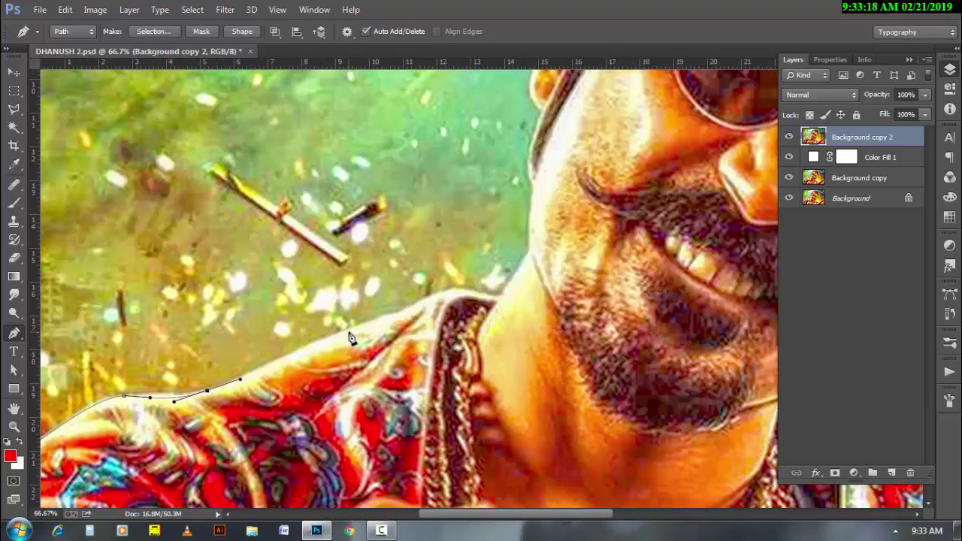
pyautogui.moveTo(350, 330); pyautogui.dragTo(384, 321)
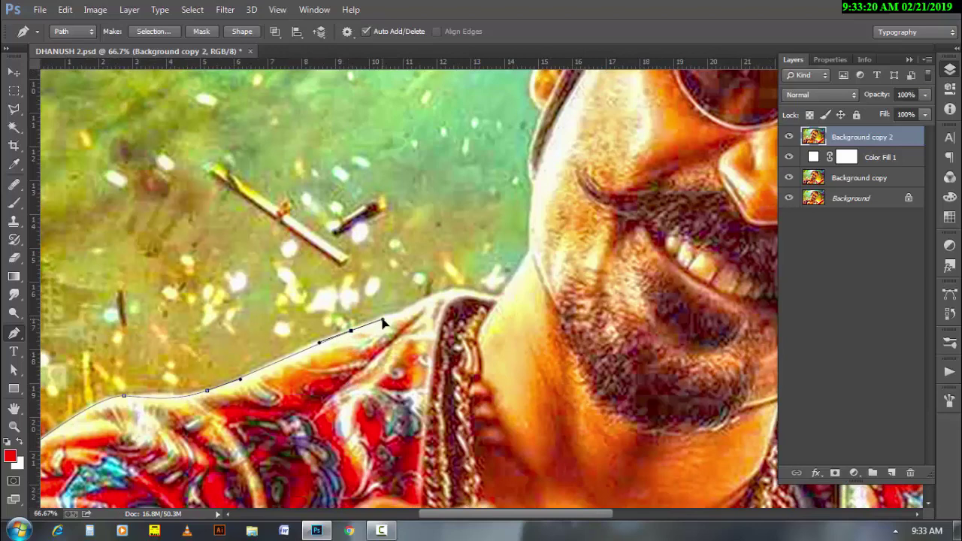
pyautogui.moveTo(405, 309); pyautogui.dragTo(496, 304)
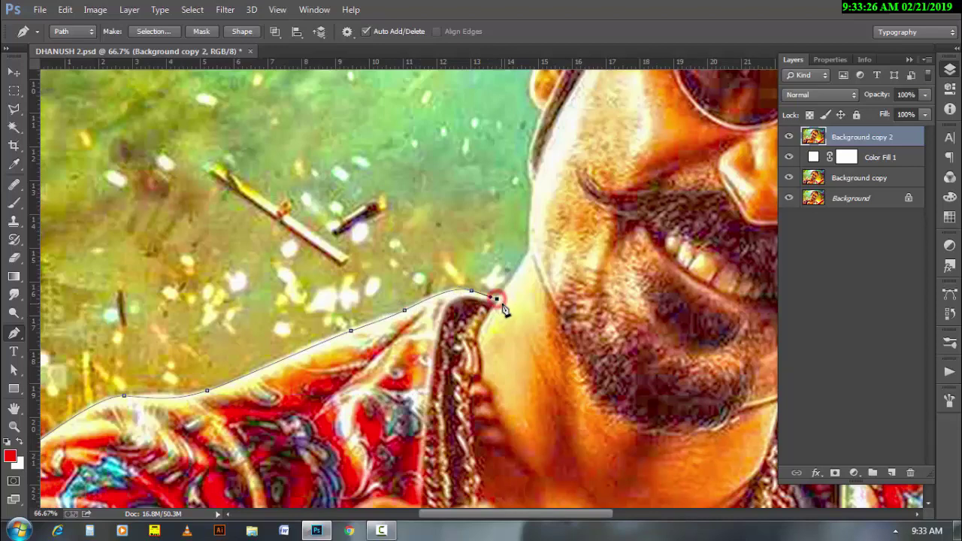
# Step: Continue the path up the neck to the side of the face
pyautogui.keyDown('ctrl'); pyautogui.click(533, 286); pyautogui.keyUp('ctrl')
pyautogui.moveTo(535, 284); pyautogui.dragTo(396, 349)
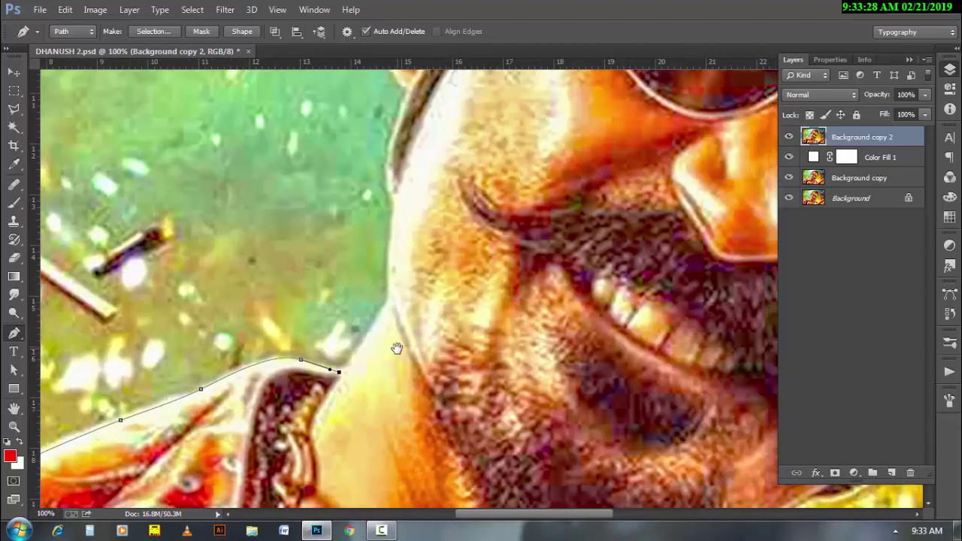
pyautogui.keyDown('alt'); pyautogui.click(340, 371); pyautogui.keyUp('alt')
pyautogui.click(385, 305)
pyautogui.moveTo(386, 303); pyautogui.dragTo(323, 380)
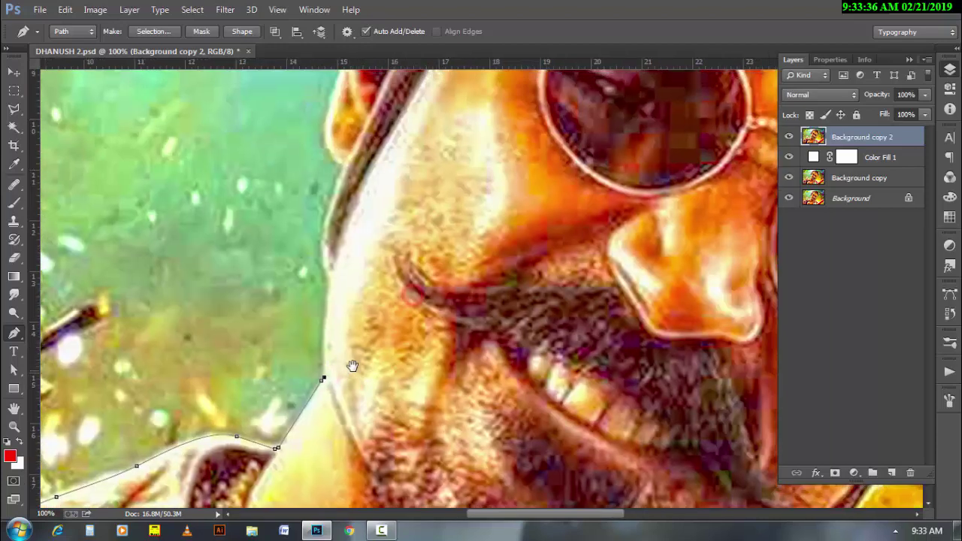
pyautogui.click(331, 284)
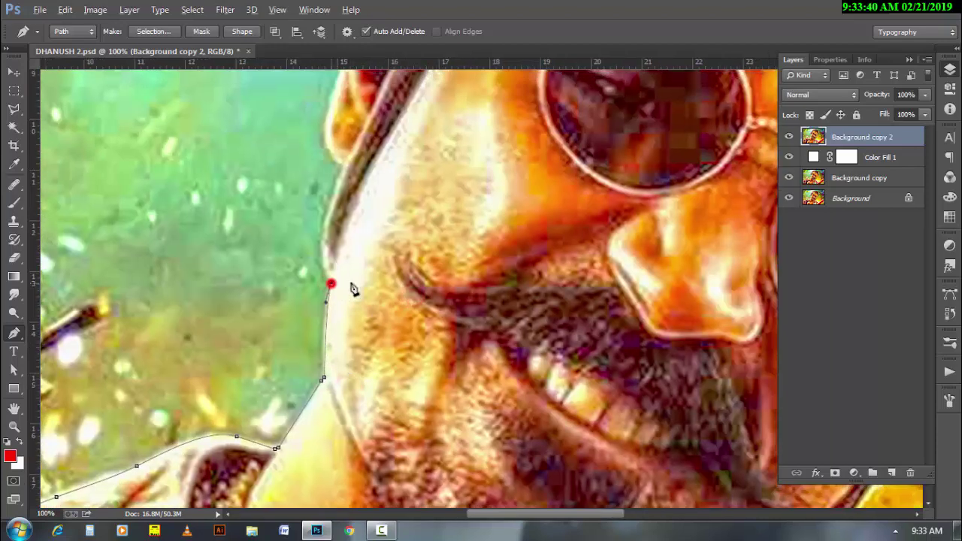
pyautogui.moveTo(353, 289)
pyautogui.mouseDown()
pyautogui.moveTo(310, 314)
pyautogui.moveTo(320, 259)
pyautogui.mouseUp()
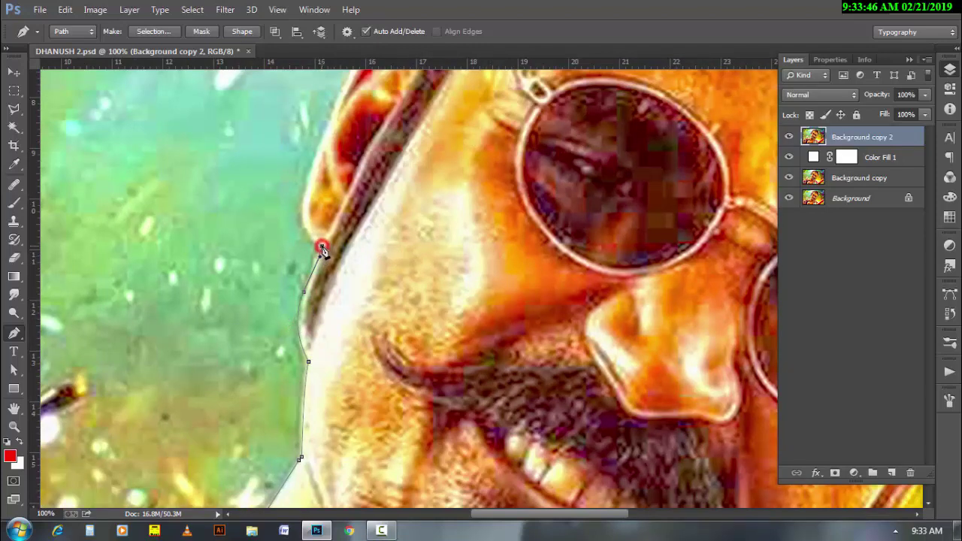
pyautogui.moveTo(382, 208); pyautogui.dragTo(346, 335)
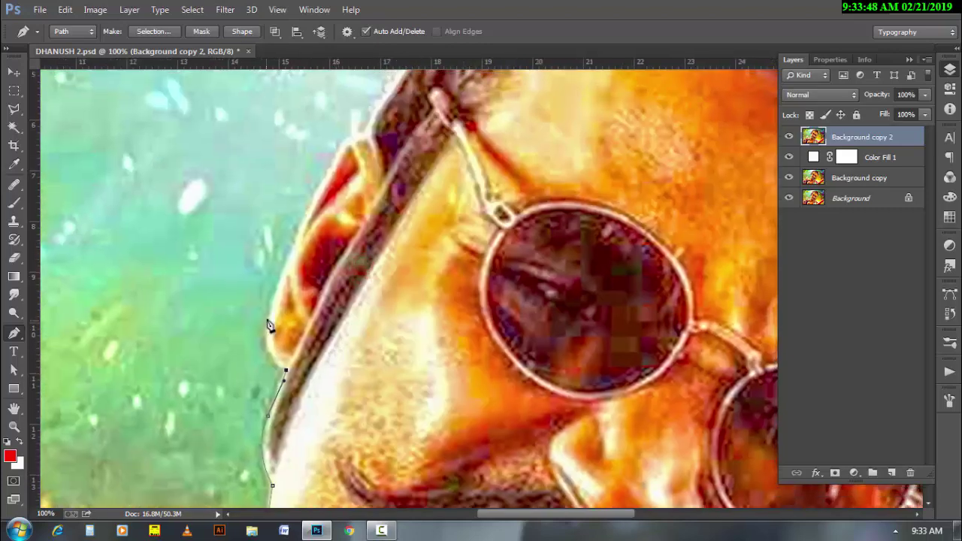
pyautogui.moveTo(267, 320); pyautogui.dragTo(278, 288)
# Step: Trace the hairline and hair edge up to the crown, breaking handles at sharp turns
pyautogui.moveTo(383, 212); pyautogui.dragTo(316, 333)
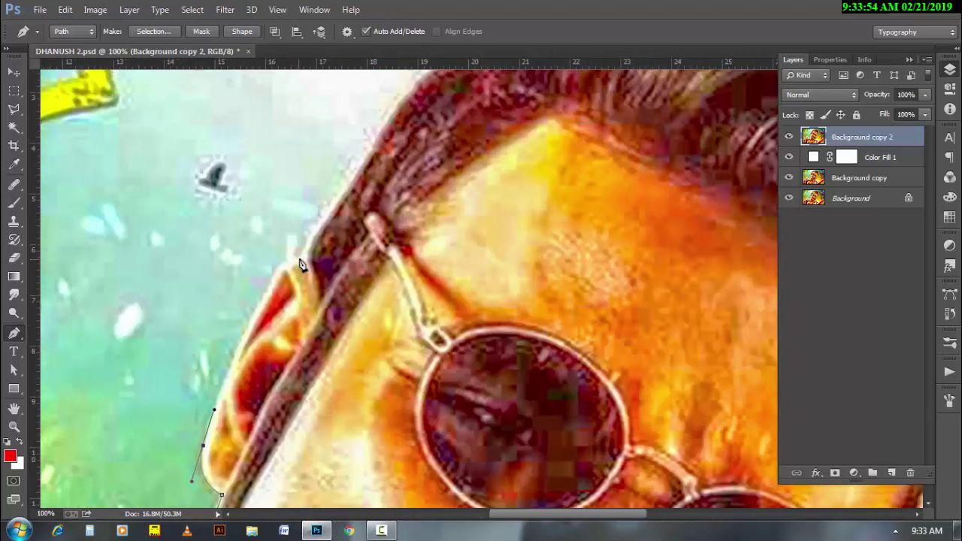
pyautogui.moveTo(305, 259); pyautogui.dragTo(342, 271)
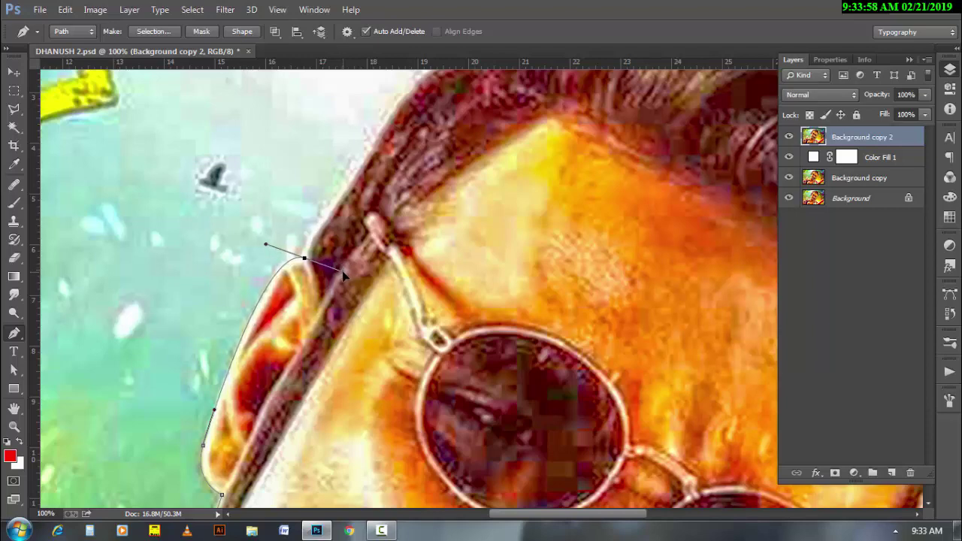
pyautogui.keyDown('alt'); pyautogui.click(305, 259); pyautogui.keyUp('alt')
pyautogui.moveTo(307, 263)
pyautogui.mouseDown()
pyautogui.moveTo(295, 353)
pyautogui.moveTo(272, 338)
pyautogui.mouseUp()
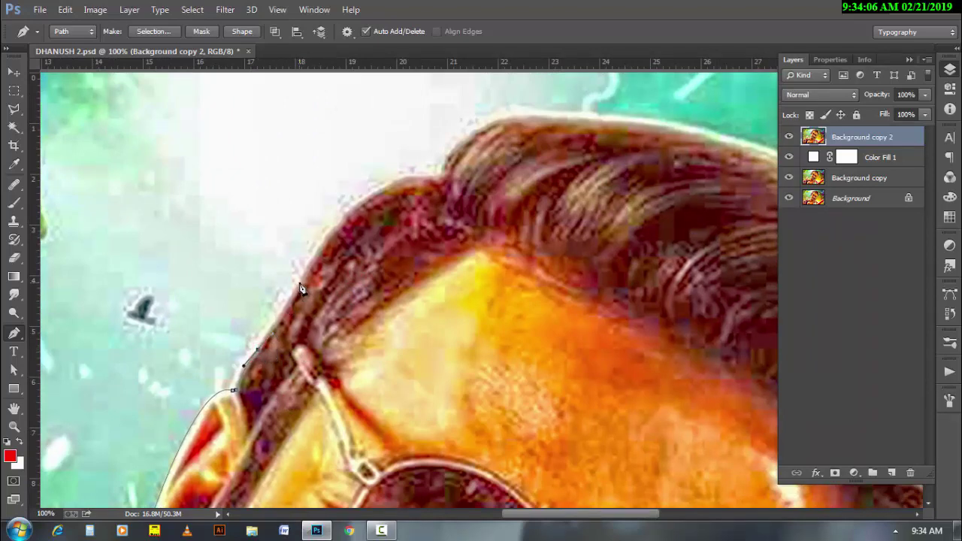
pyautogui.moveTo(299, 282); pyautogui.dragTo(307, 269)
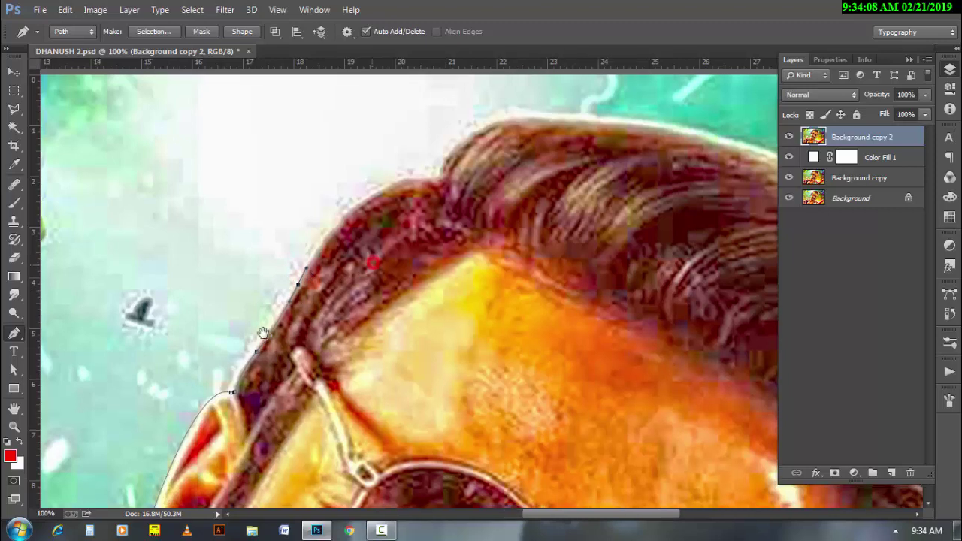
pyautogui.moveTo(367, 269); pyautogui.dragTo(256, 339)
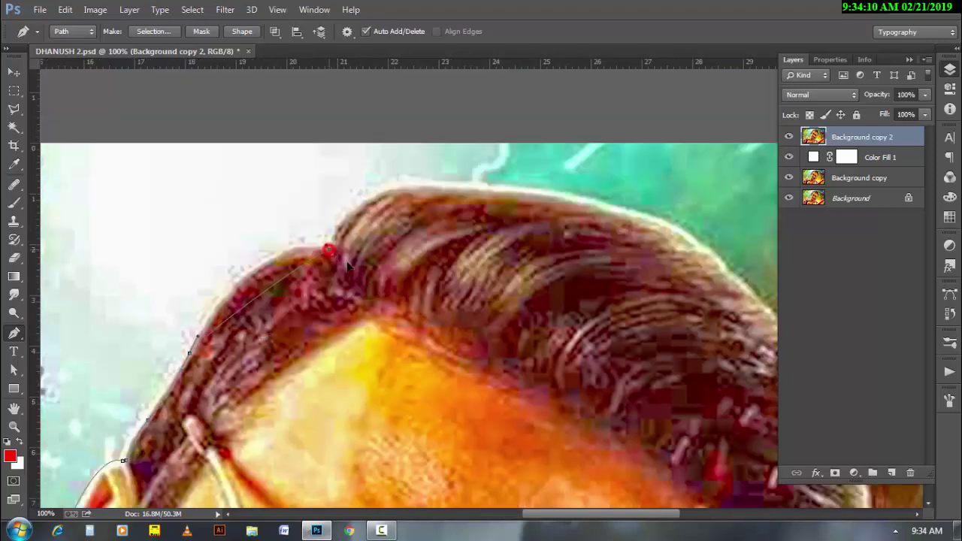
pyautogui.moveTo(329, 251); pyautogui.dragTo(398, 269)
pyautogui.keyDown('alt'); pyautogui.click(330, 251); pyautogui.keyUp('alt')
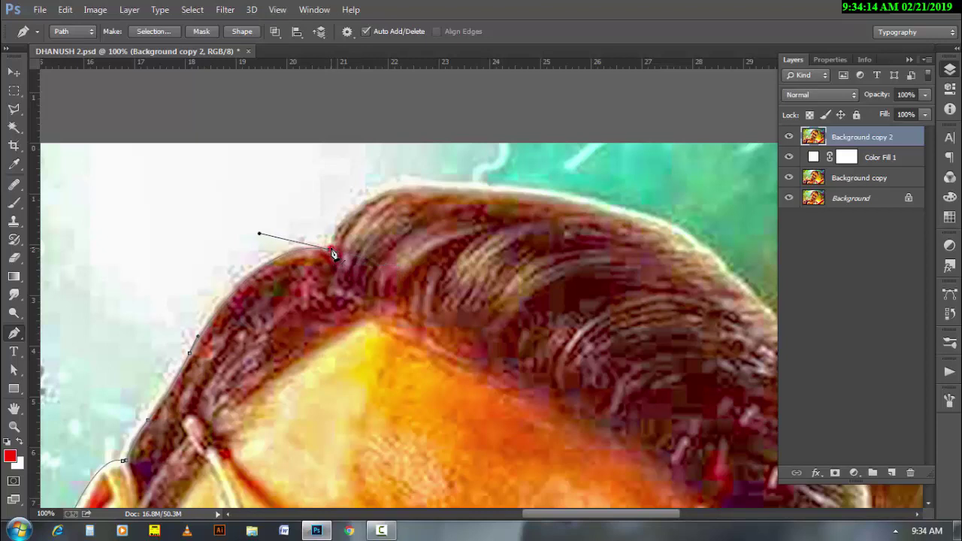
pyautogui.moveTo(278, 290); pyautogui.dragTo(239, 319)
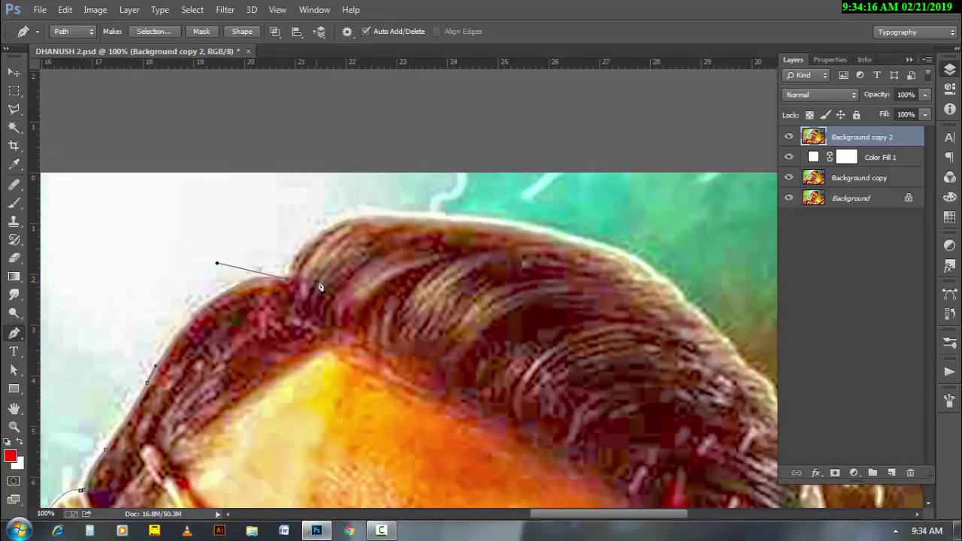
pyautogui.keyDown('alt'); pyautogui.click(291, 280); pyautogui.keyUp('alt')
pyautogui.moveTo(379, 216); pyautogui.dragTo(446, 223)
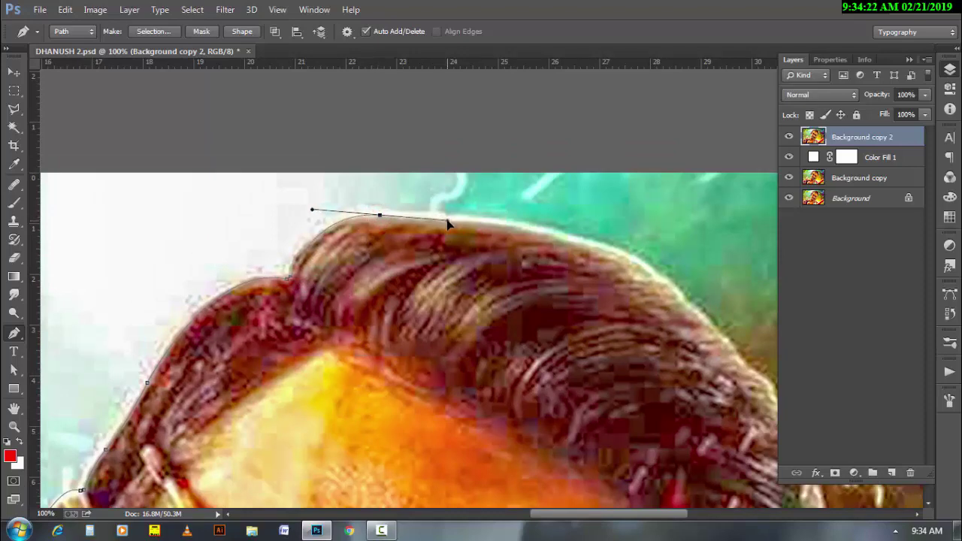
# Step: Redo the misplaced anchors and carry the path across the top of the hair
pyautogui.hotkey('ctrl', 'z')
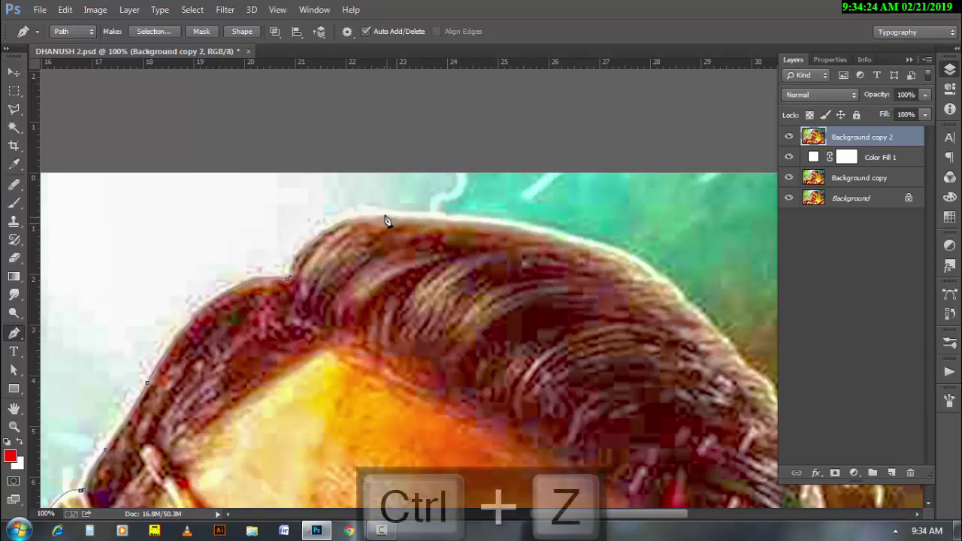
pyautogui.moveTo(383, 214); pyautogui.dragTo(446, 222)
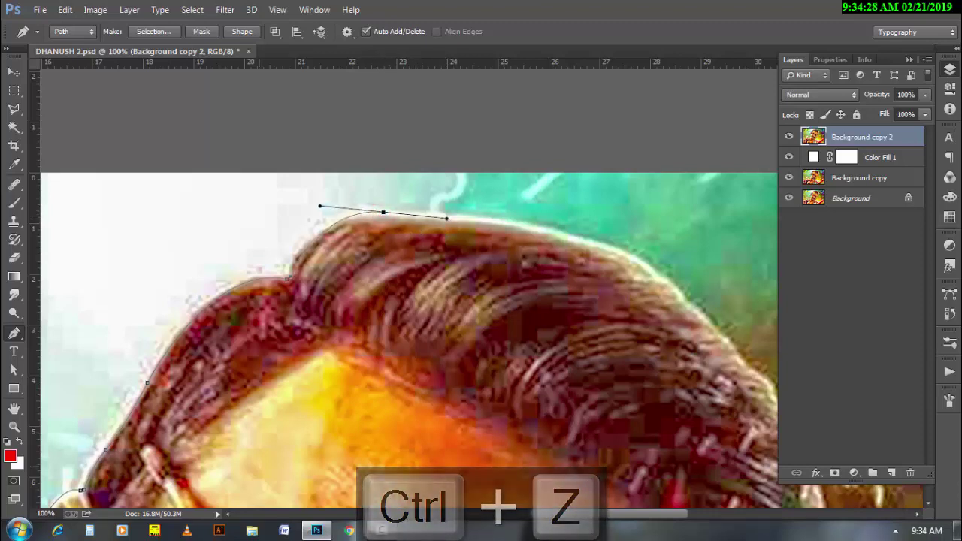
pyautogui.moveTo(656, 303); pyautogui.dragTo(457, 264)
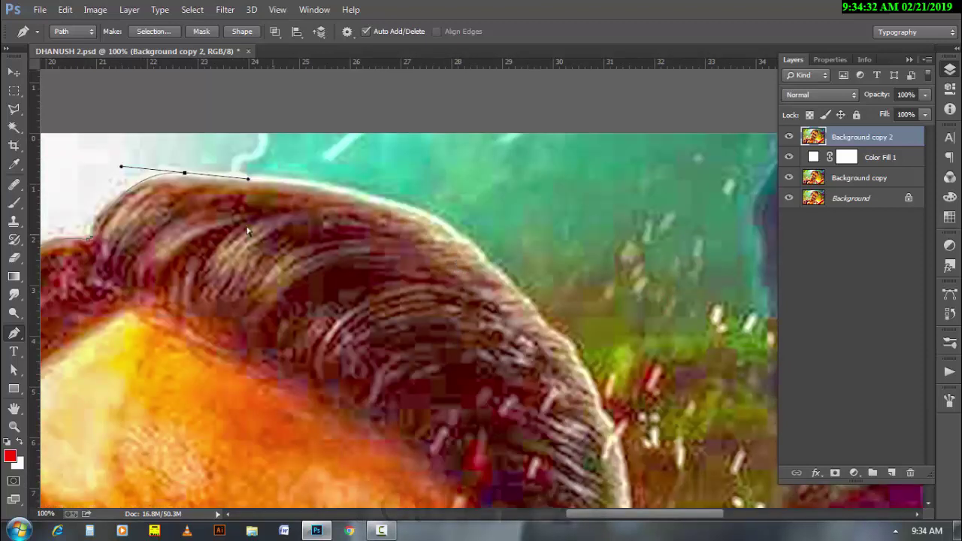
pyautogui.hotkey('ctrl', 'z')
pyautogui.moveTo(159, 174); pyautogui.dragTo(229, 163)
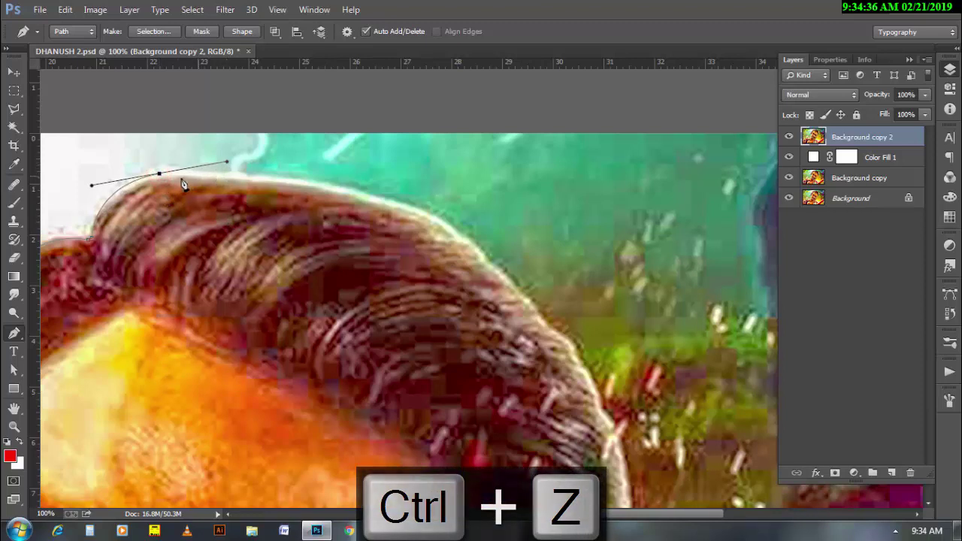
pyautogui.click(159, 173)
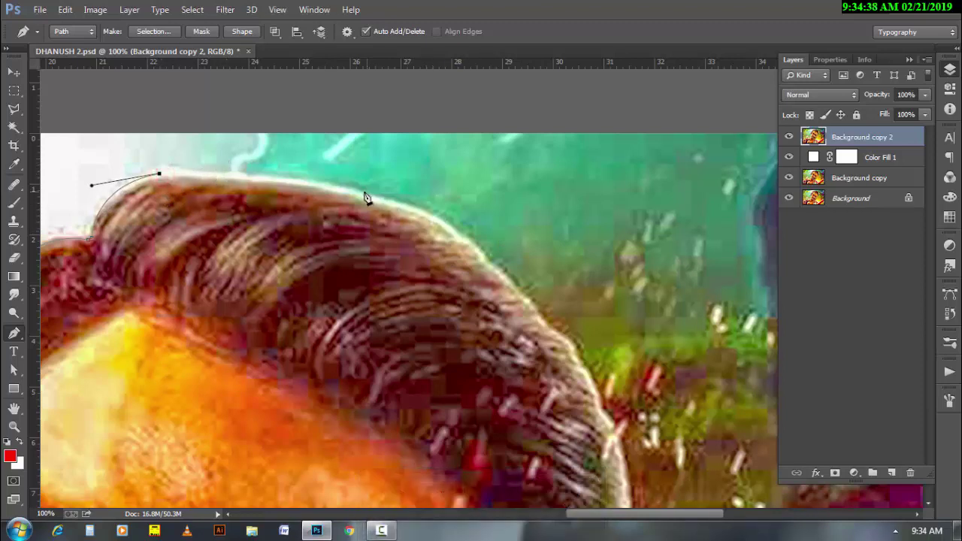
pyautogui.moveTo(351, 189); pyautogui.dragTo(432, 214)
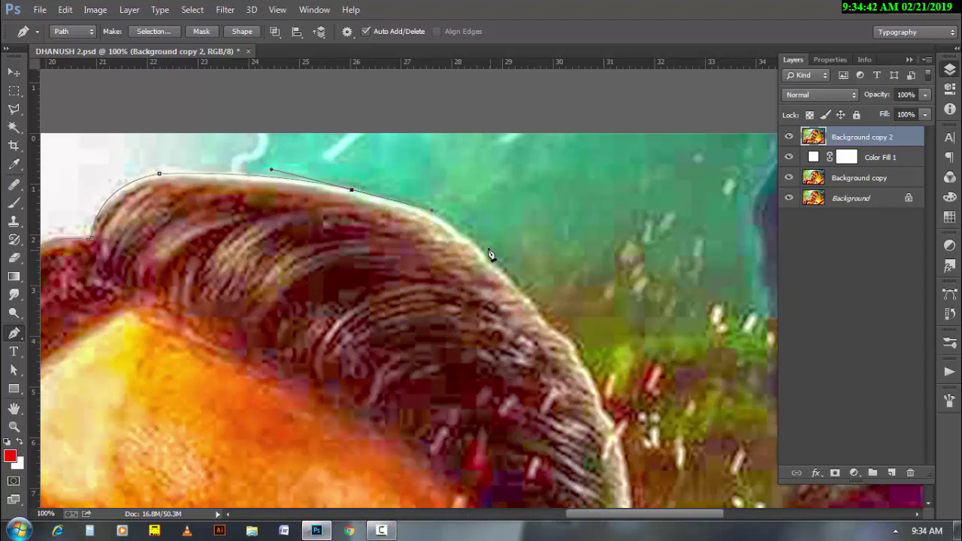
pyautogui.moveTo(482, 251); pyautogui.dragTo(506, 277)
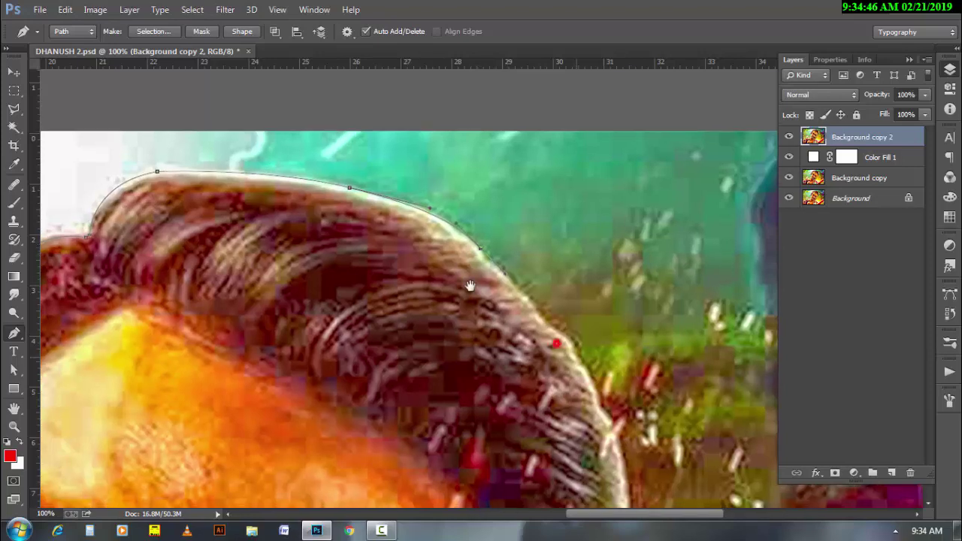
# Step: Follow the back of the hair down the side of the head
pyautogui.moveTo(576, 356); pyautogui.dragTo(469, 285)
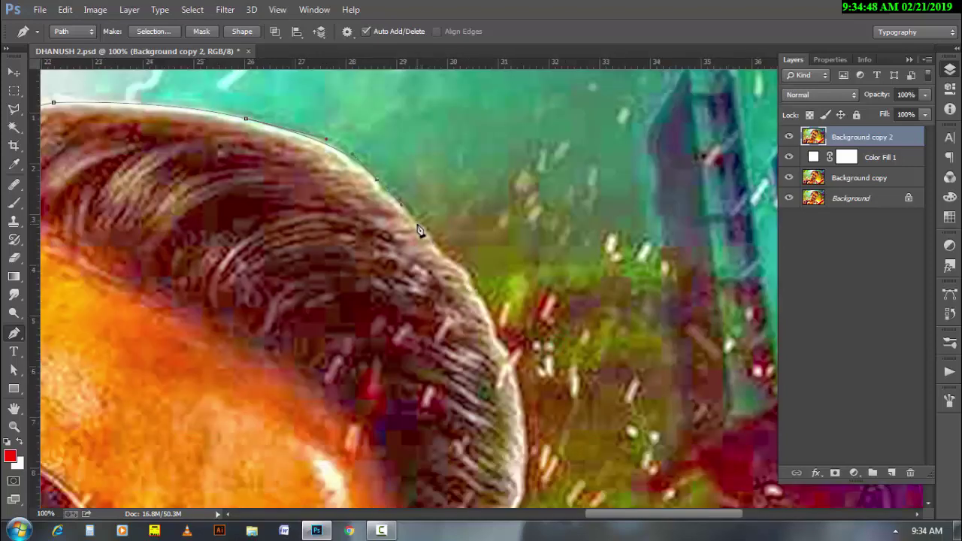
pyautogui.moveTo(417, 224); pyautogui.dragTo(444, 256)
pyautogui.moveTo(475, 293)
pyautogui.mouseDown()
pyautogui.moveTo(498, 350)
pyautogui.moveTo(456, 213)
pyautogui.mouseUp()
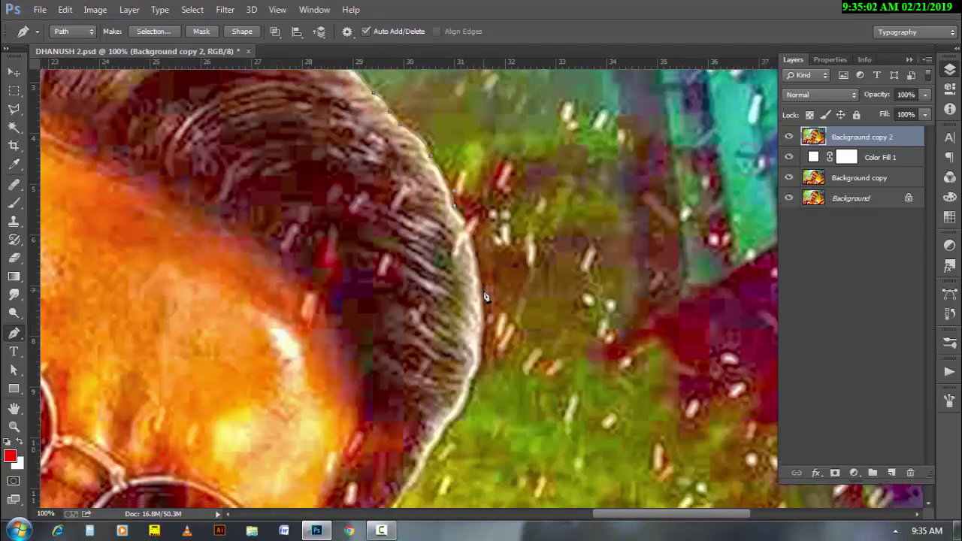
pyautogui.moveTo(482, 293)
pyautogui.mouseDown()
pyautogui.moveTo(473, 381)
pyautogui.moveTo(506, 331)
pyautogui.moveTo(457, 361)
pyautogui.mouseUp()
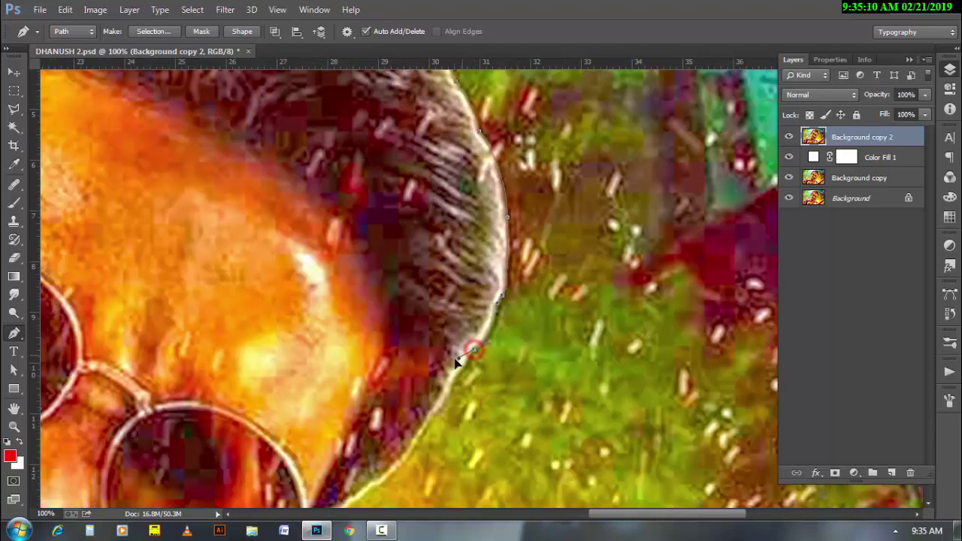
pyautogui.click(474, 350)
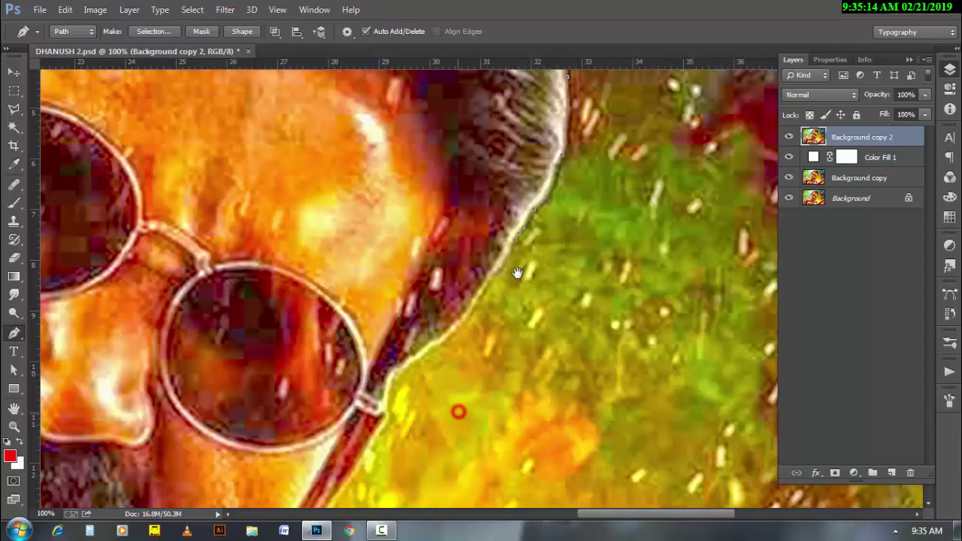
pyautogui.moveTo(461, 406); pyautogui.dragTo(517, 272)
pyautogui.click(494, 276)
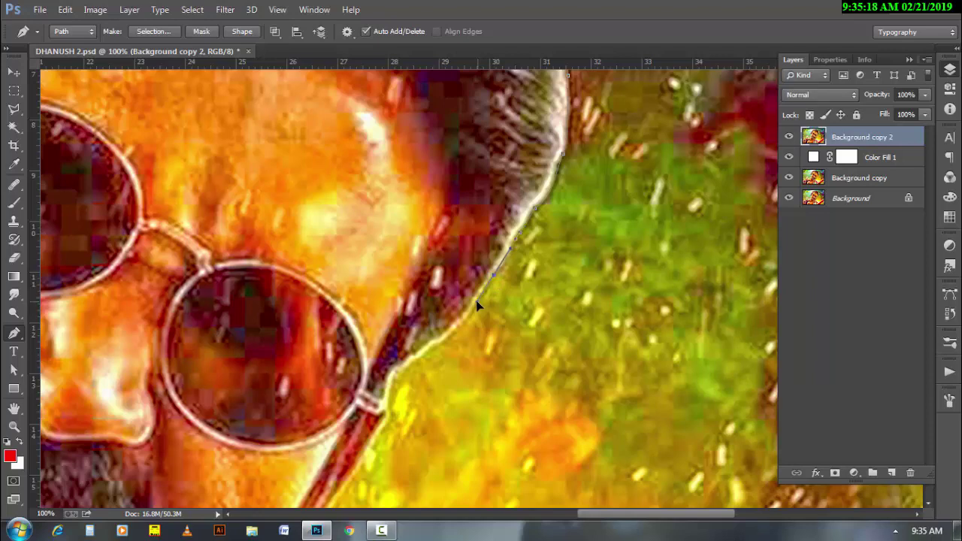
# Step: Trace past the sunglasses arm and down along the jawline
pyautogui.moveTo(457, 354); pyautogui.dragTo(489, 333)
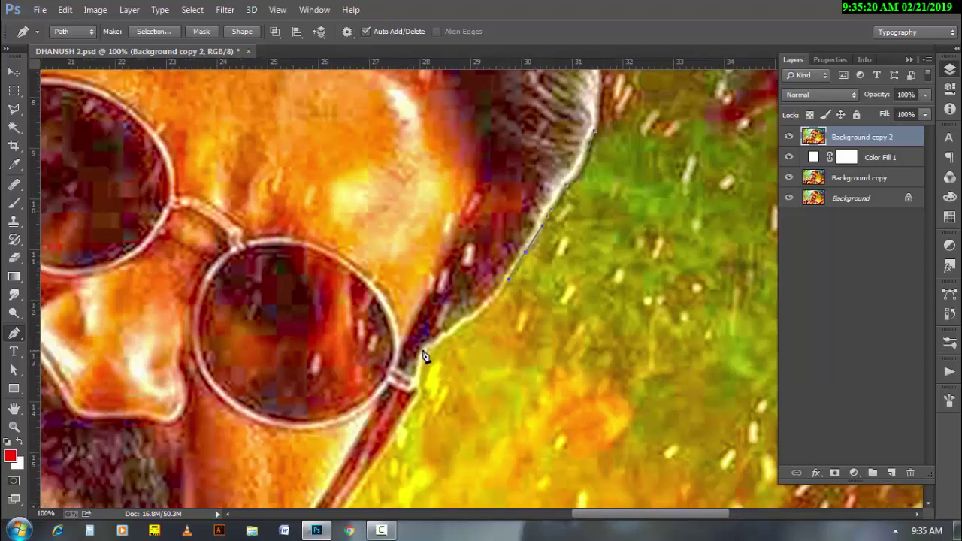
pyautogui.moveTo(426, 349)
pyautogui.mouseDown()
pyautogui.moveTo(353, 384)
pyautogui.moveTo(362, 386)
pyautogui.mouseUp()
pyautogui.moveTo(463, 398)
pyautogui.mouseDown()
pyautogui.moveTo(443, 284)
pyautogui.moveTo(409, 302)
pyautogui.mouseUp()
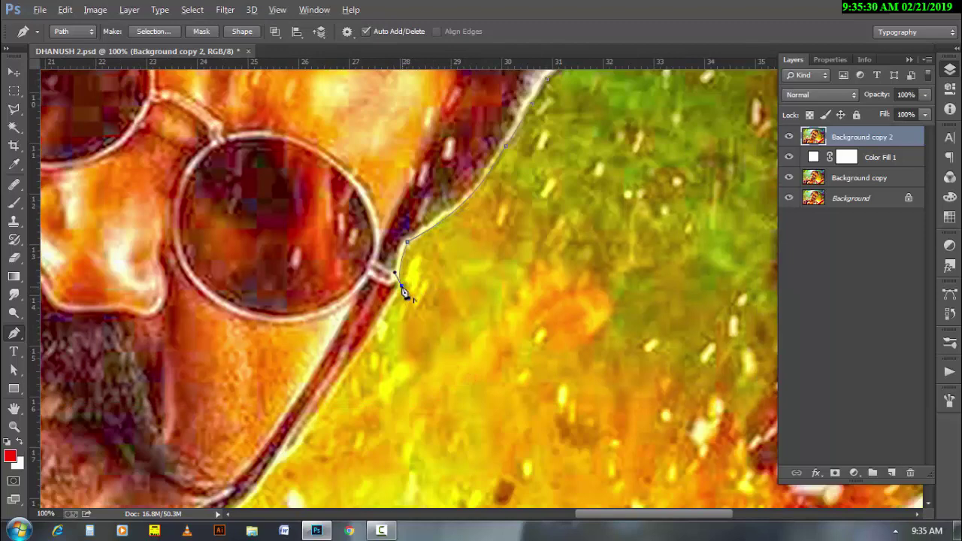
pyautogui.moveTo(331, 380); pyautogui.dragTo(393, 281)
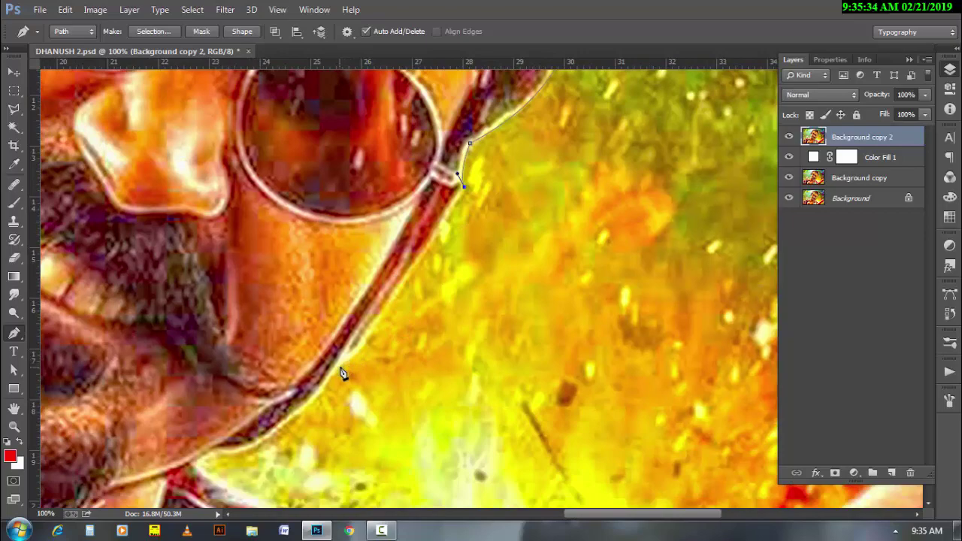
pyautogui.moveTo(340, 364); pyautogui.dragTo(312, 389)
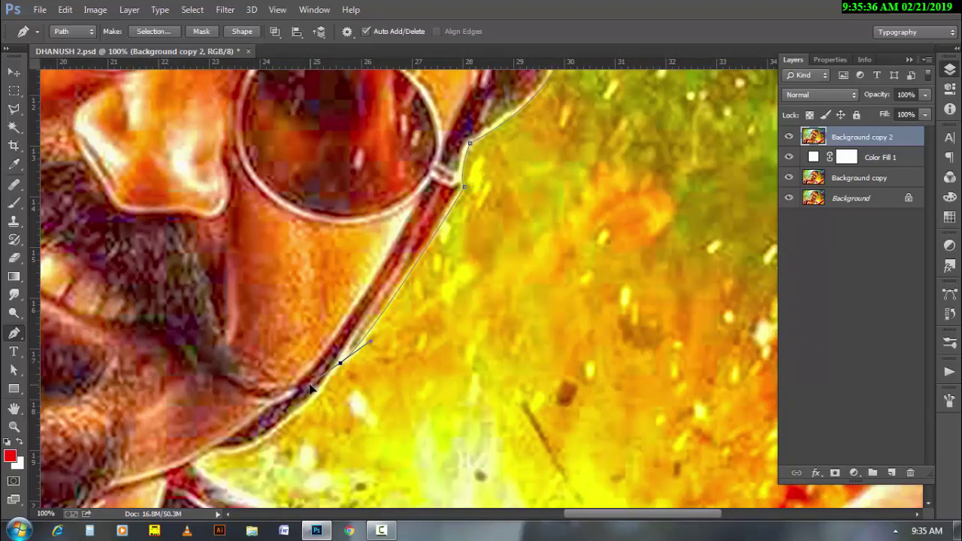
pyautogui.moveTo(352, 396); pyautogui.dragTo(453, 301)
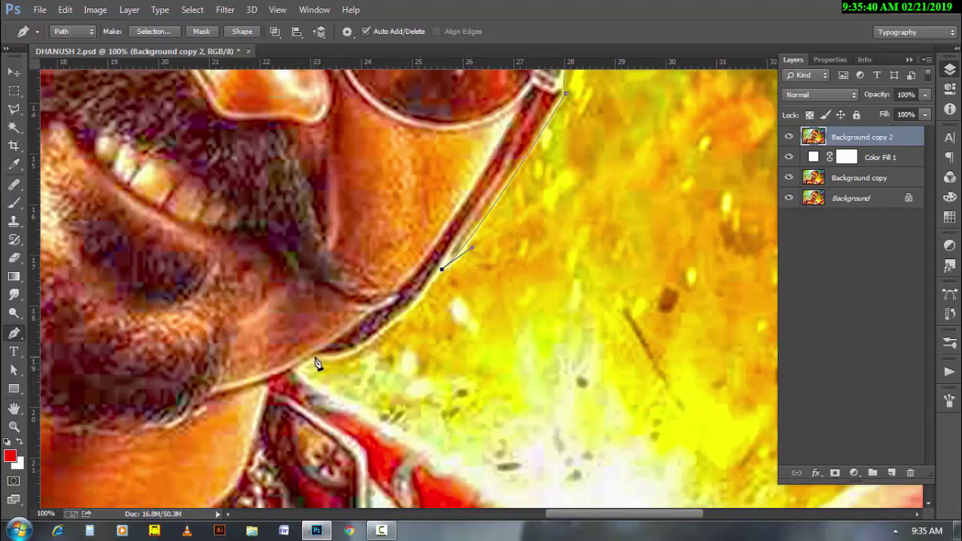
pyautogui.moveTo(317, 358); pyautogui.dragTo(254, 347)
pyautogui.keyDown('alt'); pyautogui.click(317, 359); pyautogui.keyUp('alt')
# Step: Extend the path along the shirt collar to the shoulder edge
pyautogui.moveTo(412, 393); pyautogui.dragTo(327, 225)
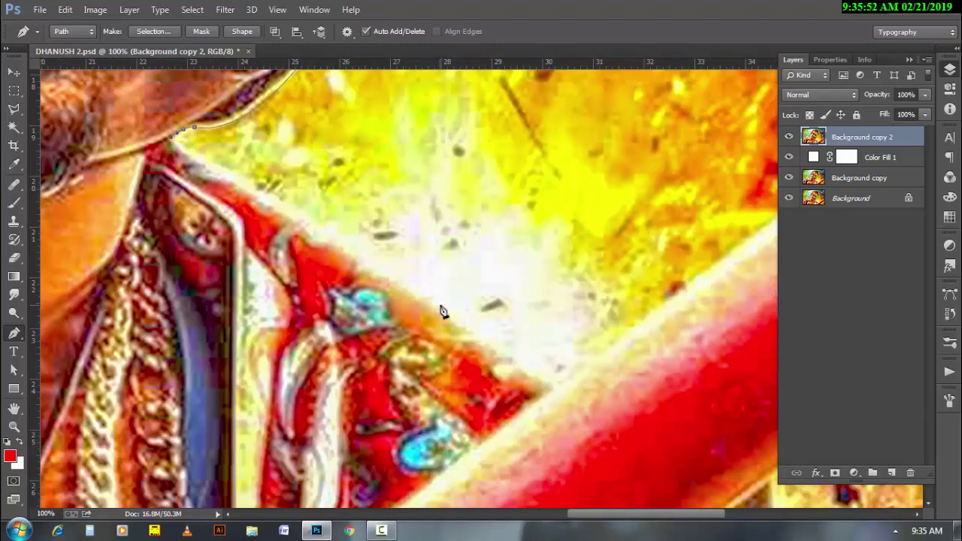
pyautogui.moveTo(443, 299); pyautogui.dragTo(483, 333)
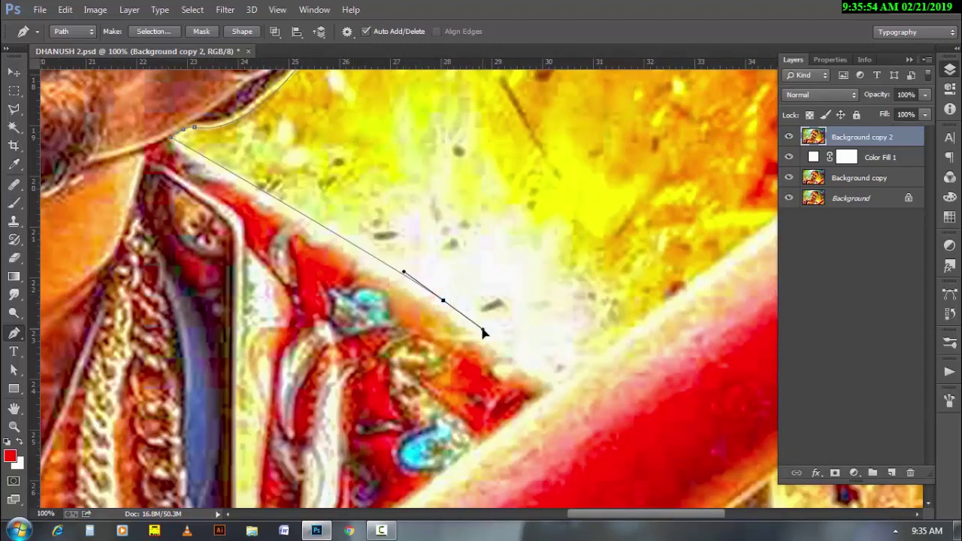
pyautogui.moveTo(582, 386); pyautogui.dragTo(349, 315)
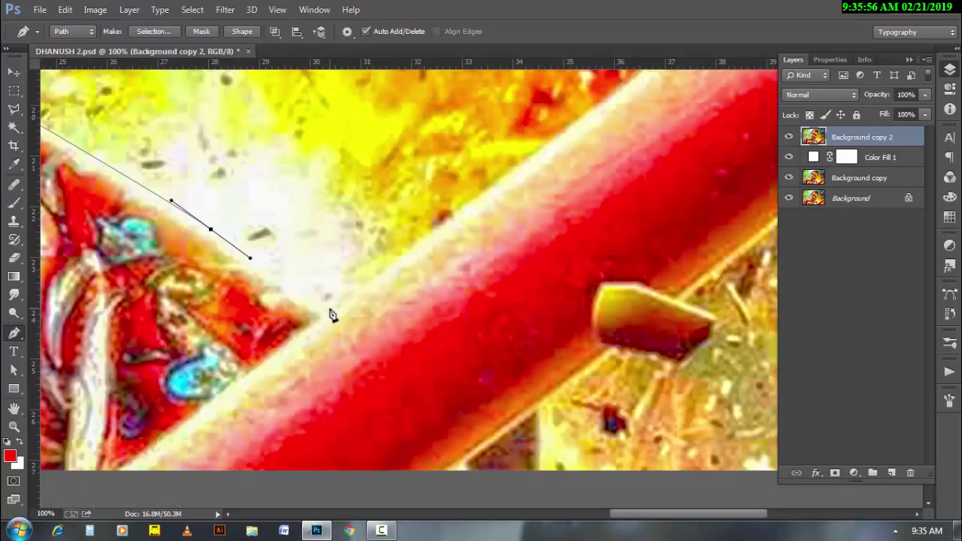
pyautogui.click(333, 309)
# Step: Curve the path along the red bat's top edge, around its end cap to the yellow tab
pyautogui.scroll(-1, 333, 309)
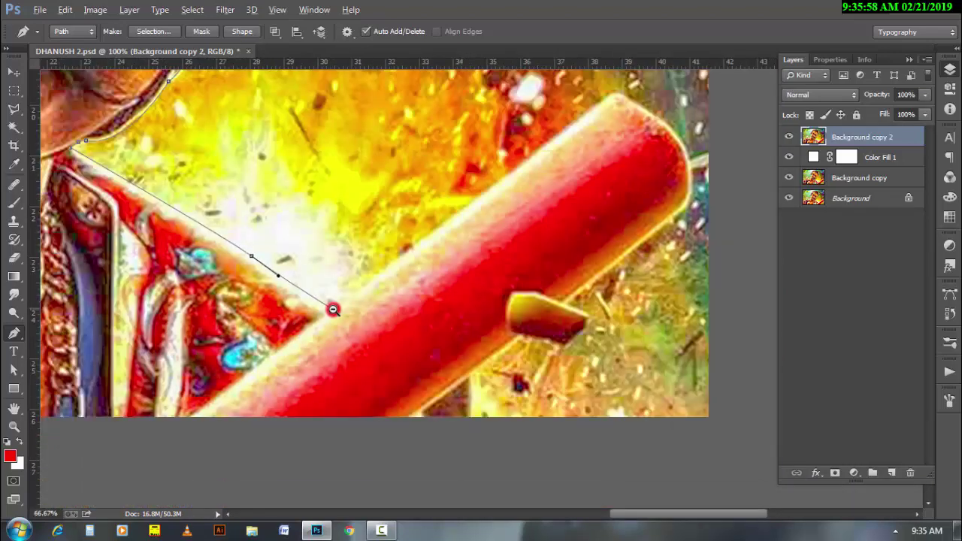
pyautogui.scroll(-1, 332, 308)
pyautogui.moveTo(450, 251); pyautogui.dragTo(423, 311)
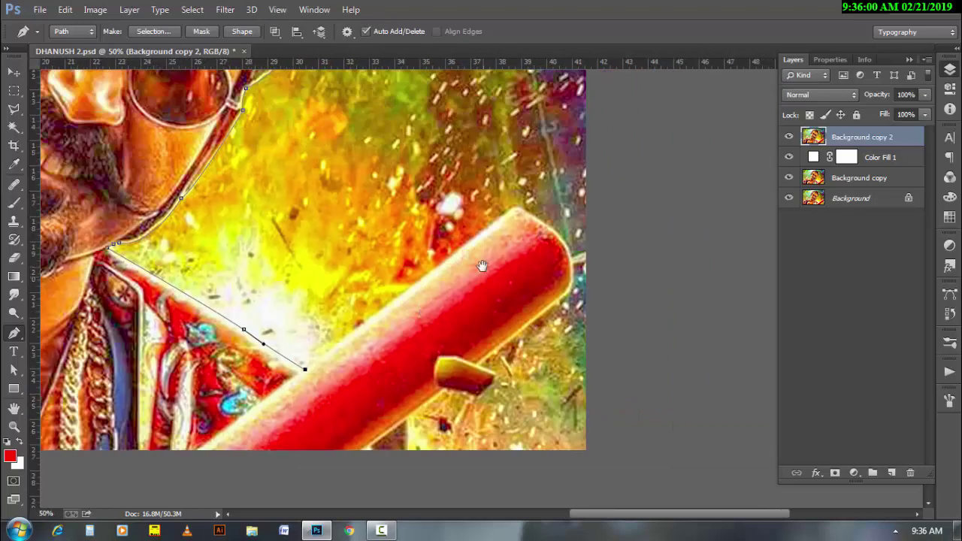
pyautogui.moveTo(487, 230)
pyautogui.mouseDown()
pyautogui.moveTo(502, 221)
pyautogui.moveTo(546, 233)
pyautogui.mouseUp()
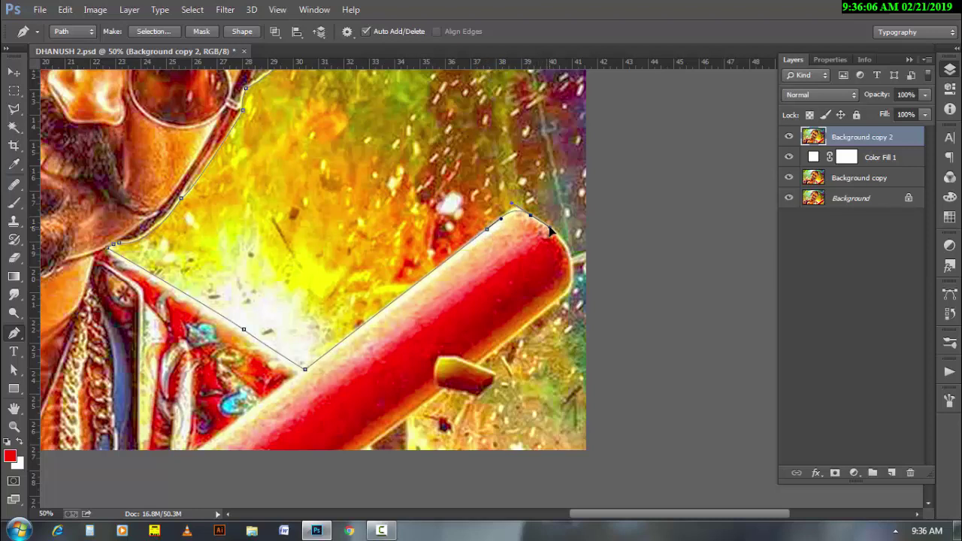
pyautogui.moveTo(575, 293); pyautogui.dragTo(569, 337)
pyautogui.moveTo(481, 367); pyautogui.dragTo(498, 380)
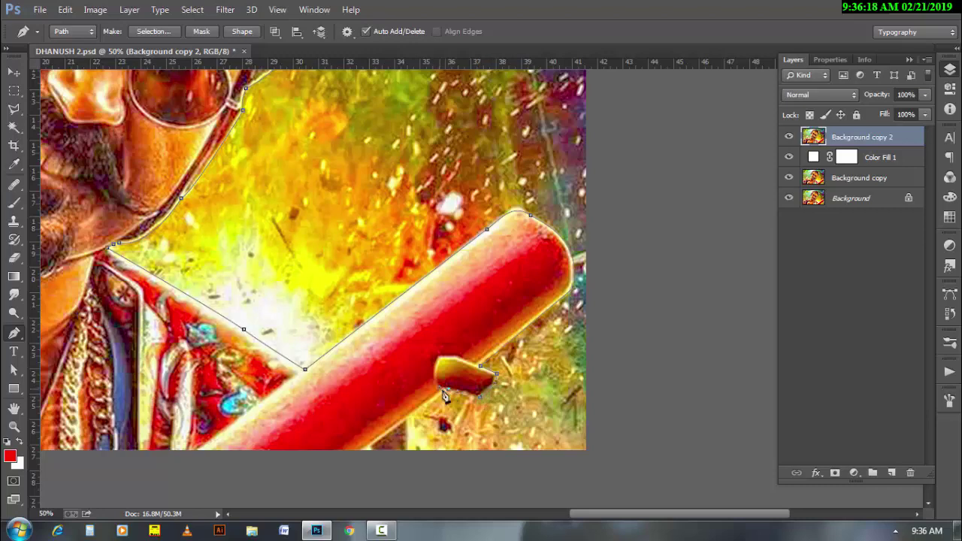
# Step: Continue the path below the yellow tab, past the image edge and back toward the start
pyautogui.moveTo(399, 497); pyautogui.dragTo(471, 396)
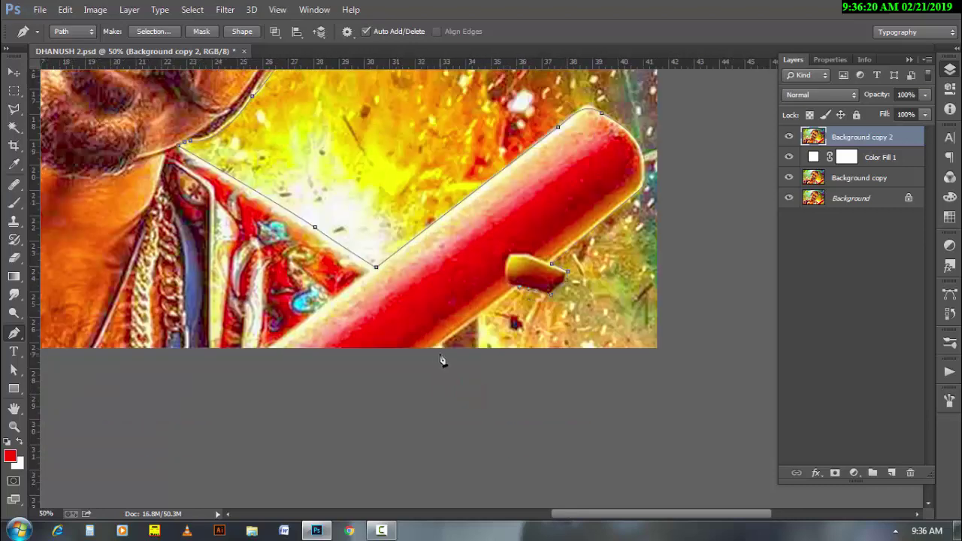
pyautogui.click(478, 318)
pyautogui.moveTo(292, 365); pyautogui.dragTo(646, 368)
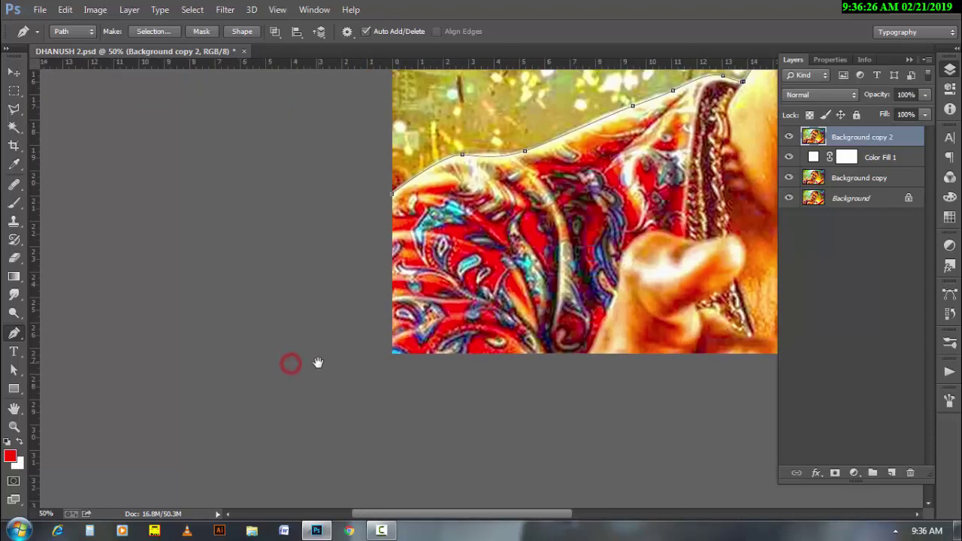
pyautogui.click(319, 364)
pyautogui.click(359, 259)
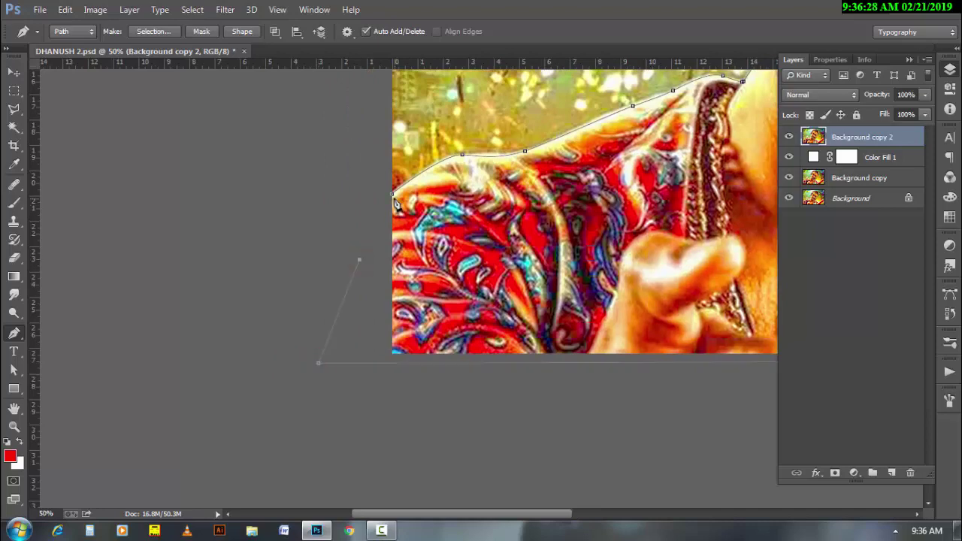
# Step: Convert the path to an unfeathered selection and mask the subject layer with it
pyautogui.rightClick(470, 205)
pyautogui.click(489, 237)
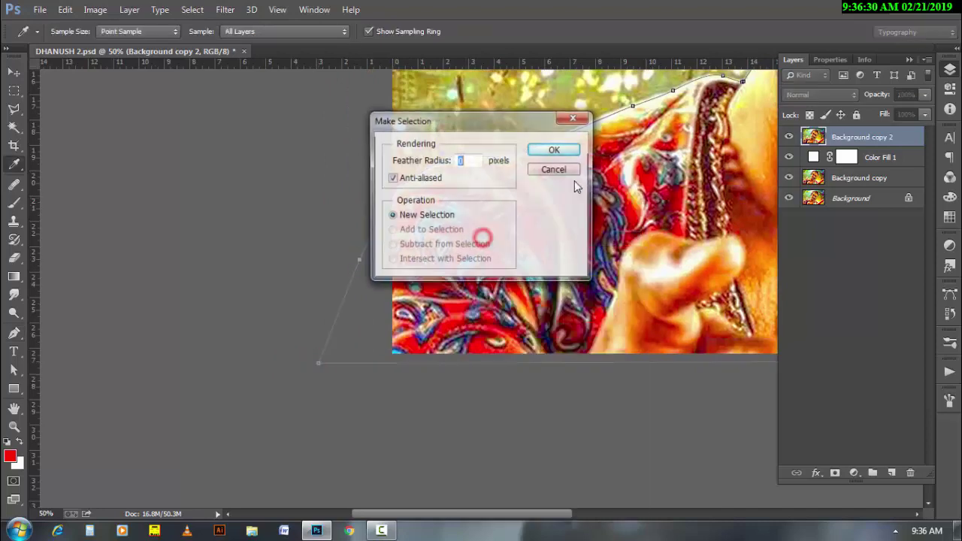
pyautogui.click(568, 147)
pyautogui.click(834, 473)
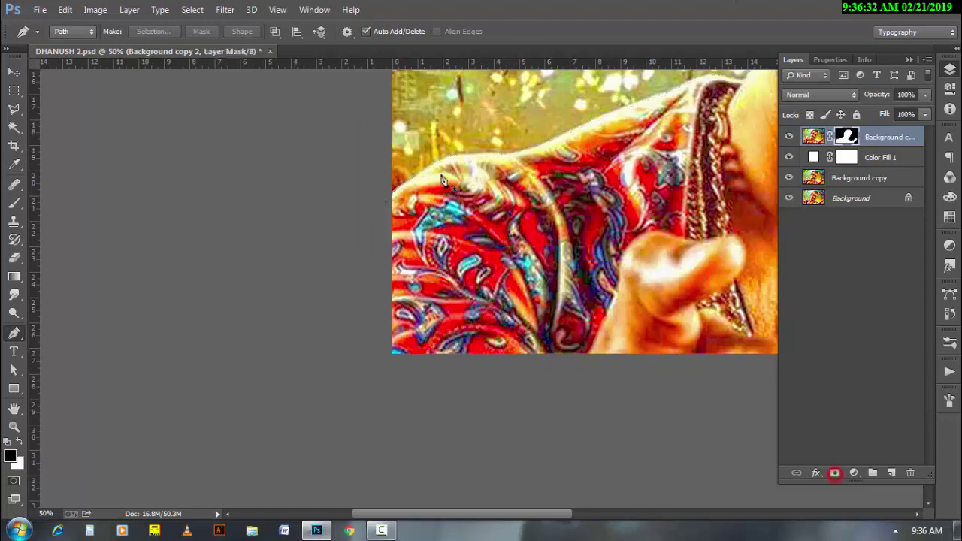
# Step: Enlarge the sunset street photo to fill the canvas and send it behind the subject
pyautogui.scroll(3, 628, 252)
pyautogui.hotkey('ctrl', '-')
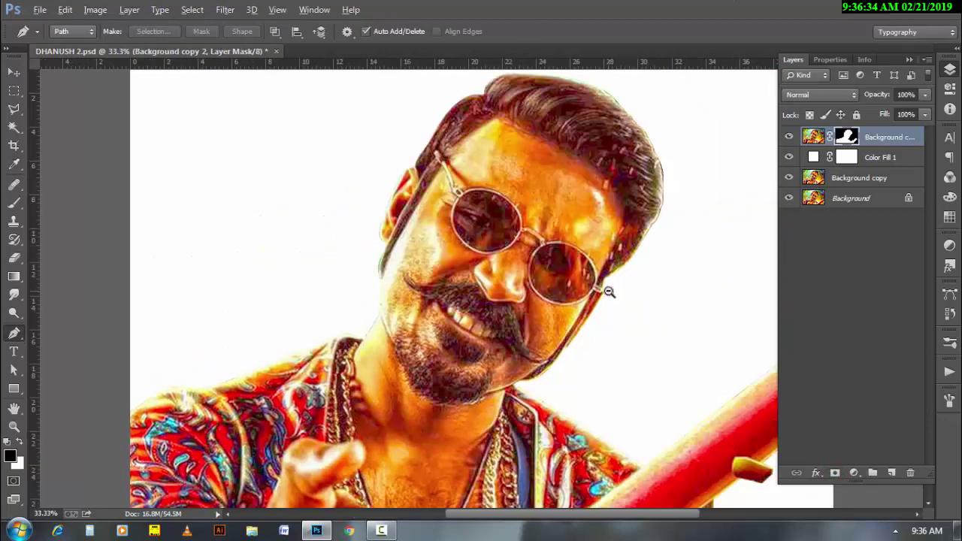
pyautogui.hotkey('ctrl', '-')
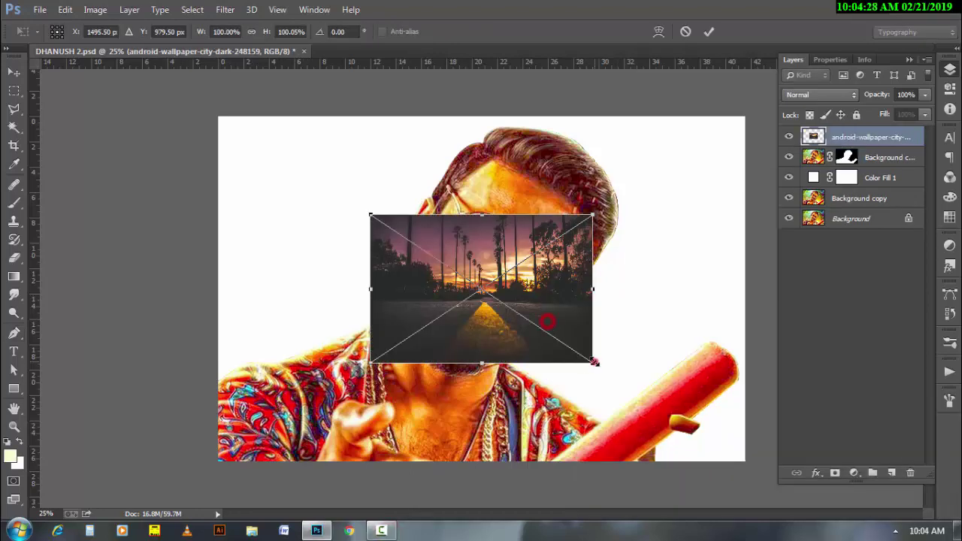
pyautogui.moveTo(594, 362); pyautogui.dragTo(749, 466)
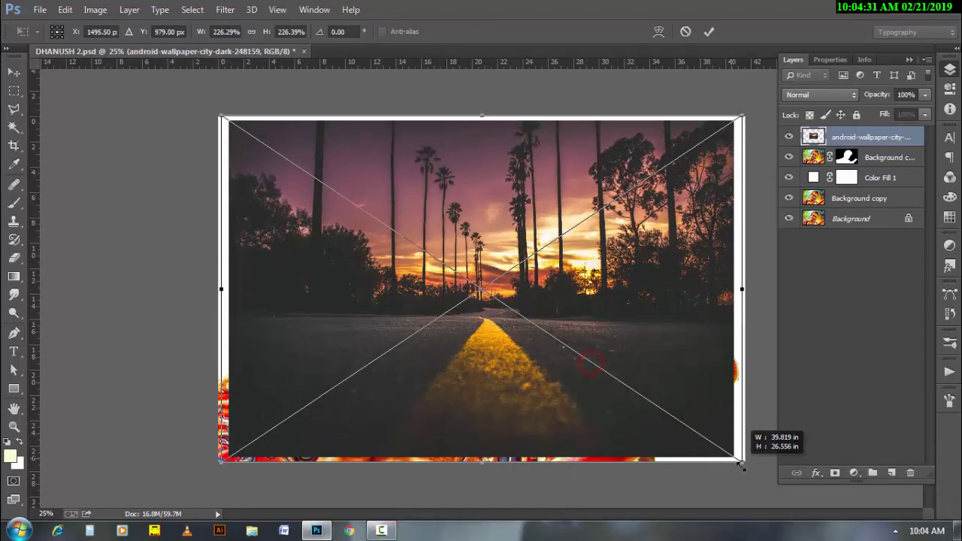
pyautogui.press('Return')
pyautogui.hotkey('ctrl', '[')
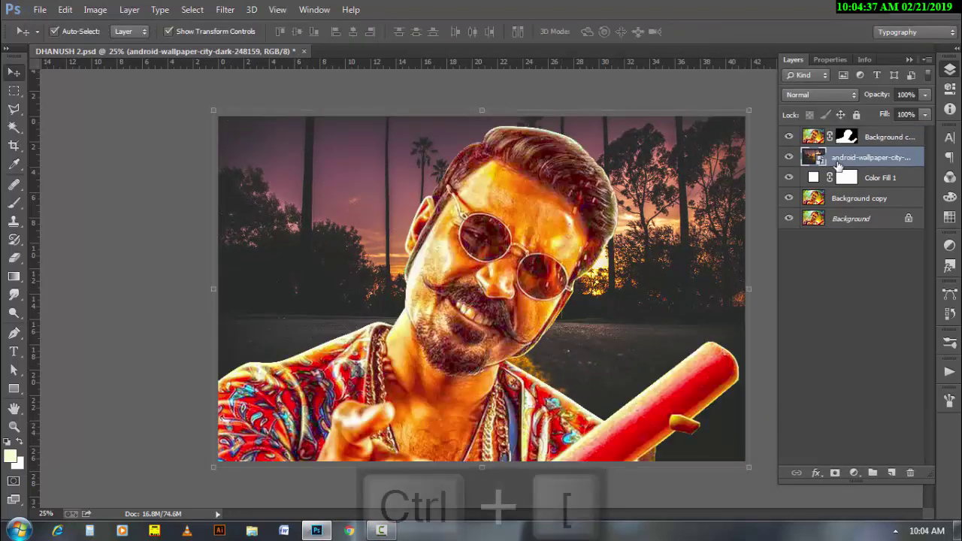
pyautogui.press('c')
pyautogui.press('v')
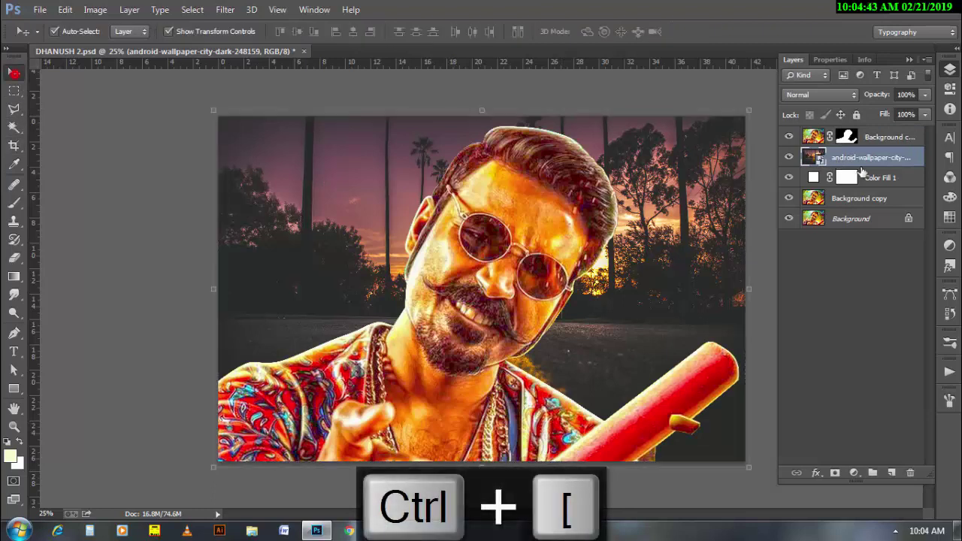
# Step: Nudge the cut-out subject down and preview a 110-pixel Gaussian Blur on the sunset photo
pyautogui.click(868, 138)
pyautogui.hotkey('shift', 'Down')
pyautogui.hotkey('shift', 'Down')
pyautogui.hotkey('shift', 'Down')
pyautogui.hotkey('shift', 'Down')
pyautogui.hotkey('shift', 'Down')
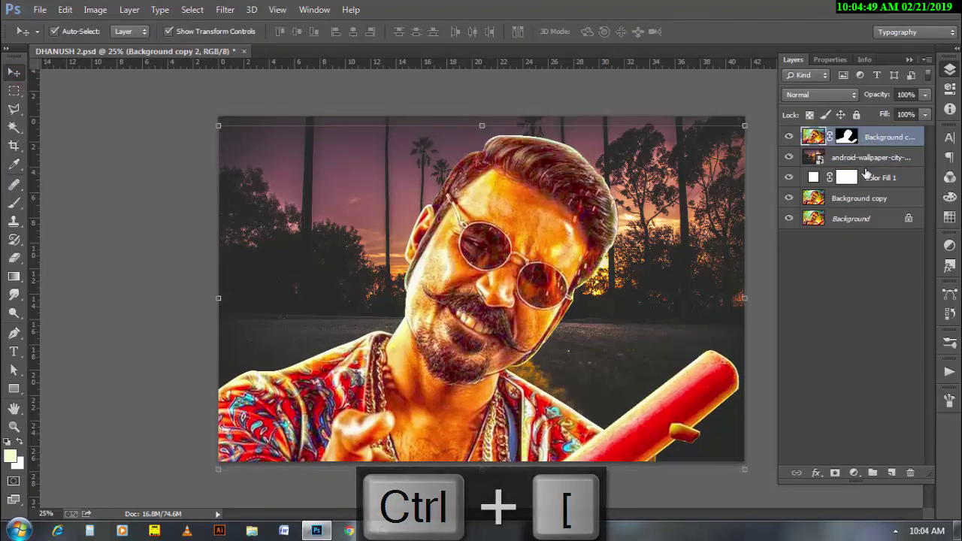
pyautogui.click(864, 158)
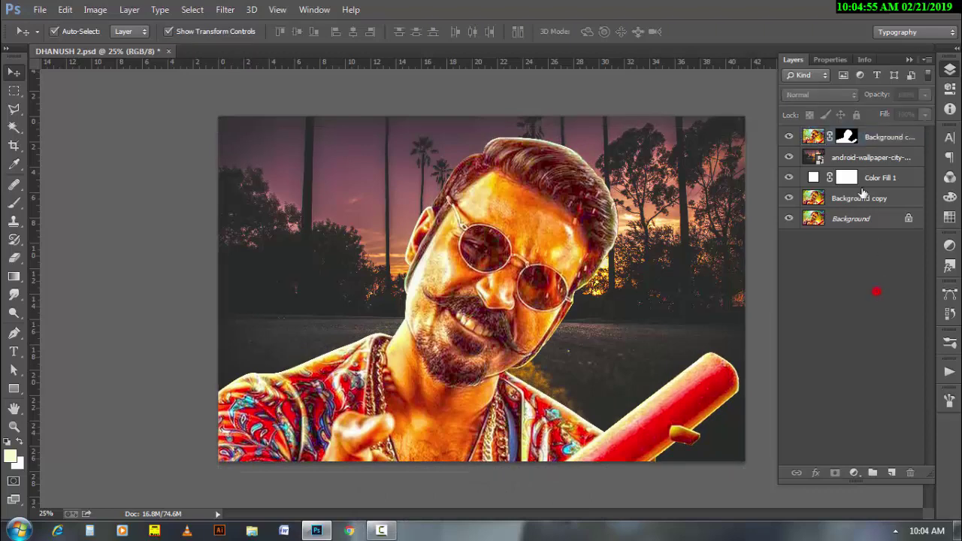
pyautogui.click(224, 9)
pyautogui.moveTo(274, 145)
pyautogui.click(489, 263)
pyautogui.write('110')
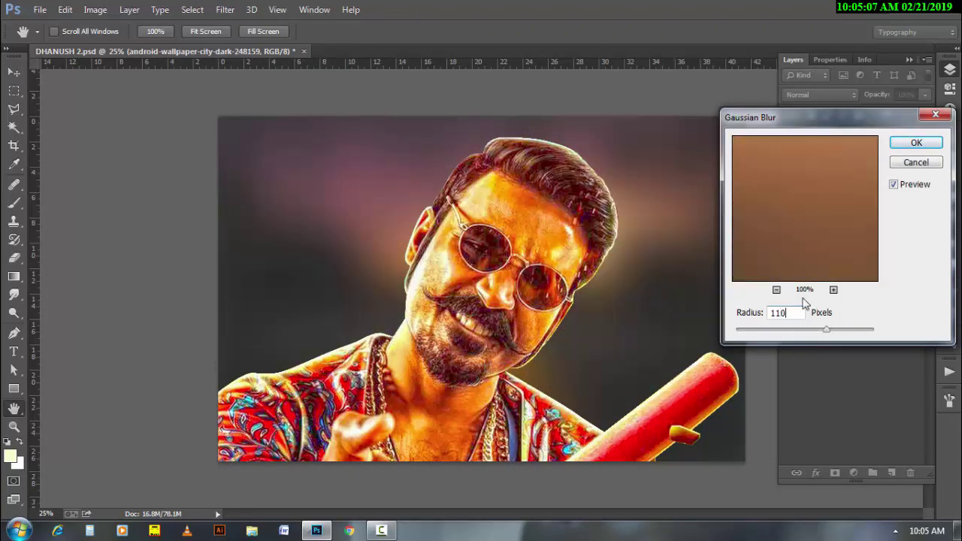
# Step: Apply the blur and add a Hue/Saturation adjustment with saturation +50
pyautogui.press('Return')
pyautogui.click(919, 158)
pyautogui.click(853, 472)
pyautogui.click(833, 301)
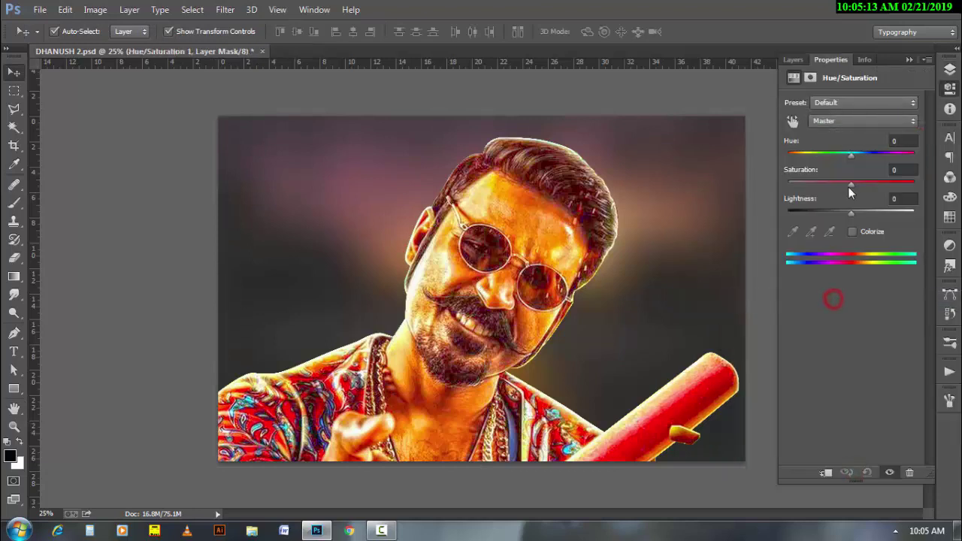
pyautogui.click(949, 69)
# Step: Stamp the visible backdrop into Layer 1, move it to the top, and give it a hide-all mask
pyautogui.click(789, 137)
pyautogui.hotkey('ctrl', 'shift', 'alt', 'e')
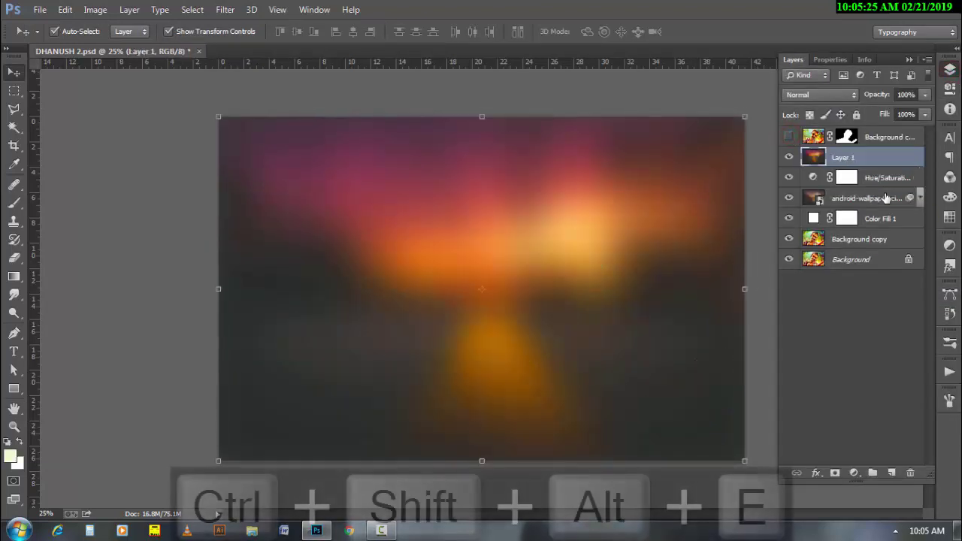
pyautogui.click(788, 137)
pyautogui.moveTo(867, 135); pyautogui.dragTo(866, 134)
pyautogui.keyDown('alt'); pyautogui.click(834, 472); pyautogui.keyUp('alt')
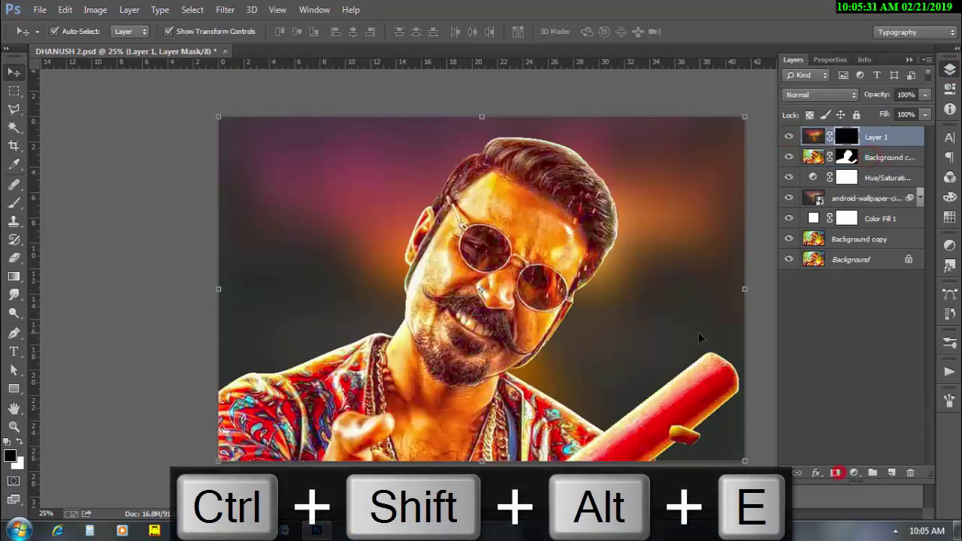
# Step: Paint white with a soft round brush on Layer 1's mask to glow around the head
pyautogui.click(13, 276)
pyautogui.click(9, 442)
pyautogui.click(19, 442)
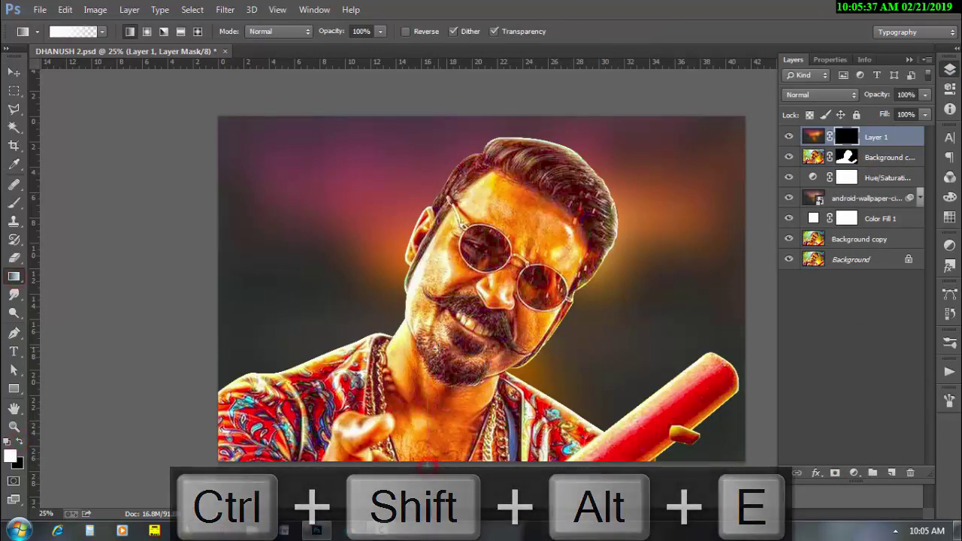
pyautogui.press('b')
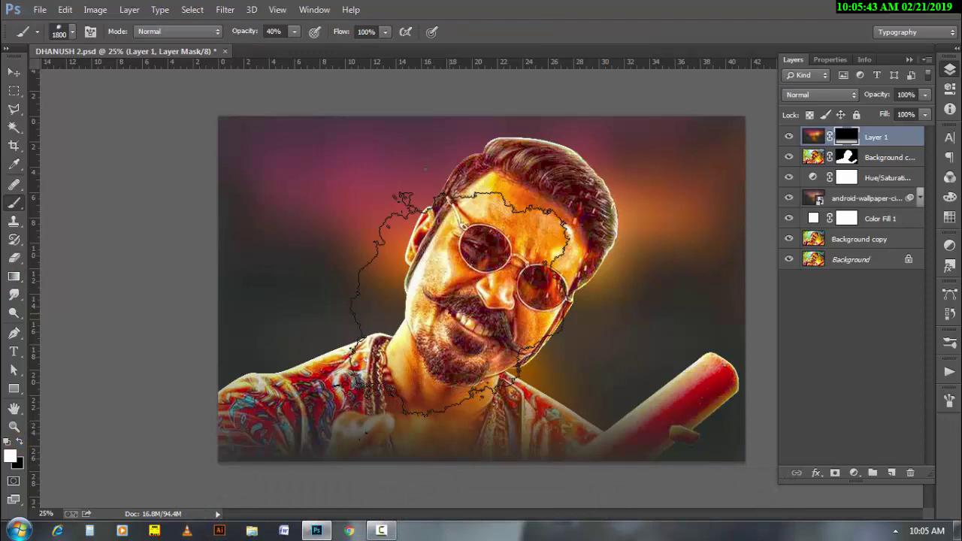
pyautogui.rightClick(432, 171)
pyautogui.doubleClick(453, 278)
pyautogui.press('[')
pyautogui.press('[')
pyautogui.press('[')
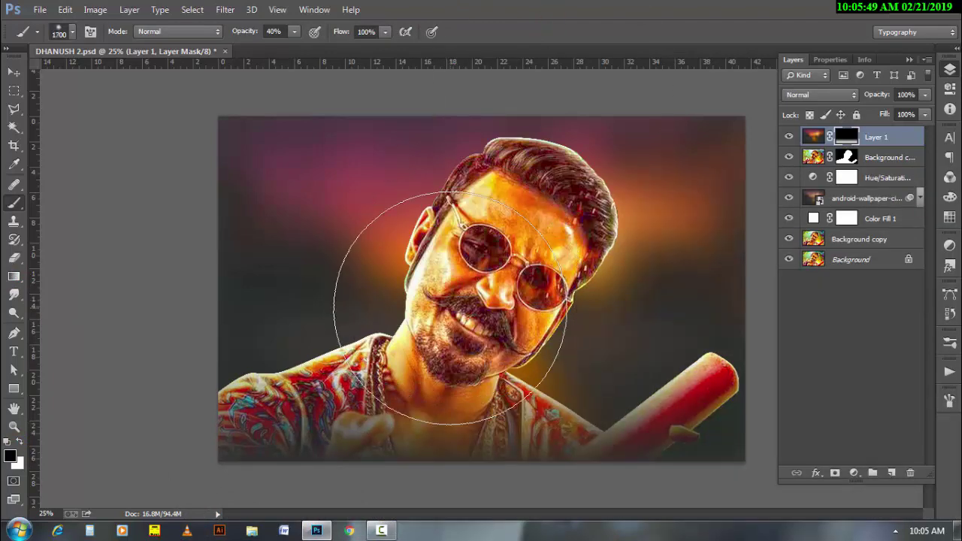
pyautogui.press('x')
pyautogui.moveTo(244, 31); pyautogui.dragTo(251, 31)
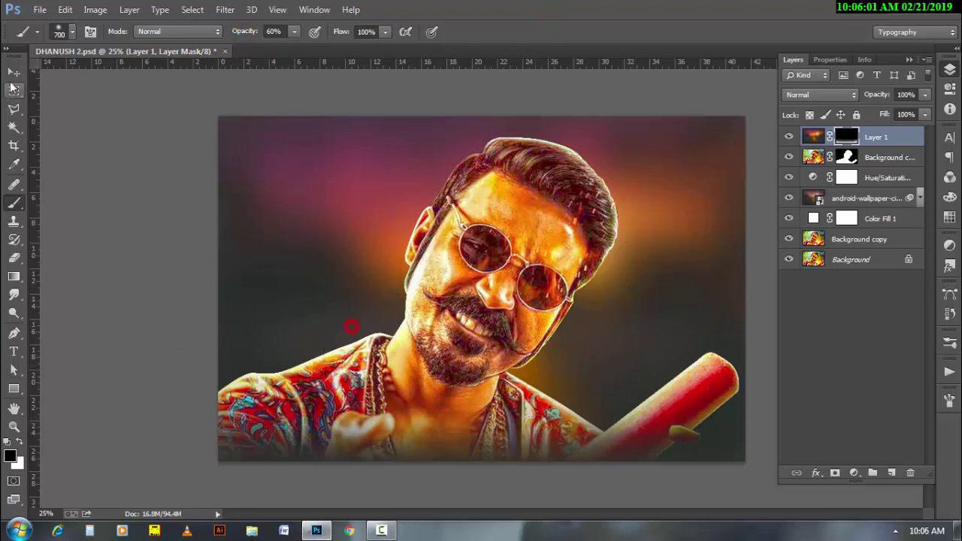
# Step: Duplicate Layer 1, set the copy to Color blend mode and add a layer mask
pyautogui.press('v')
pyautogui.hotkey('ctrl', 'j')
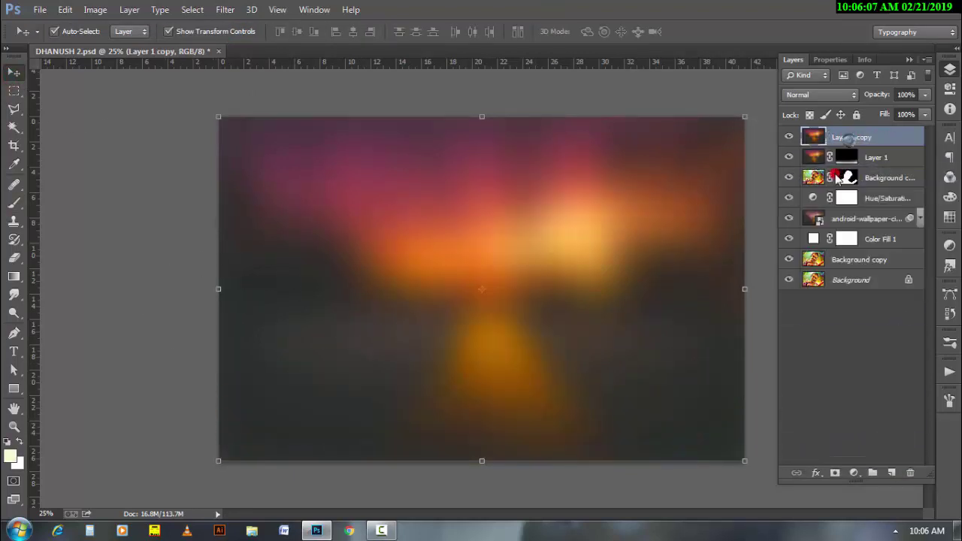
pyautogui.click(819, 95)
pyautogui.click(829, 446)
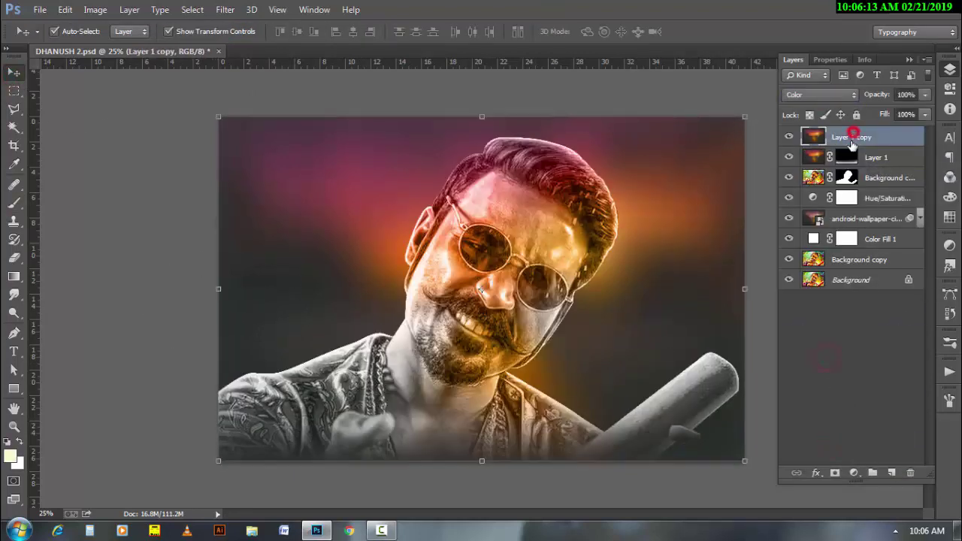
pyautogui.click(834, 473)
# Step: Paint the mask black over the face at 100% opacity, then white to restore tint on the forehead
pyautogui.press('b')
pyautogui.press('0')
pyautogui.press('[')
pyautogui.moveTo(489, 218)
pyautogui.mouseDown()
pyautogui.moveTo(554, 252)
pyautogui.moveTo(538, 290)
pyautogui.moveTo(440, 402)
pyautogui.moveTo(333, 354)
pyautogui.moveTo(623, 397)
pyautogui.moveTo(462, 429)
pyautogui.moveTo(513, 329)
pyautogui.mouseUp()
pyautogui.press(']')
pyautogui.press('[')
pyautogui.press('[')
pyautogui.press('[')
pyautogui.press('x')
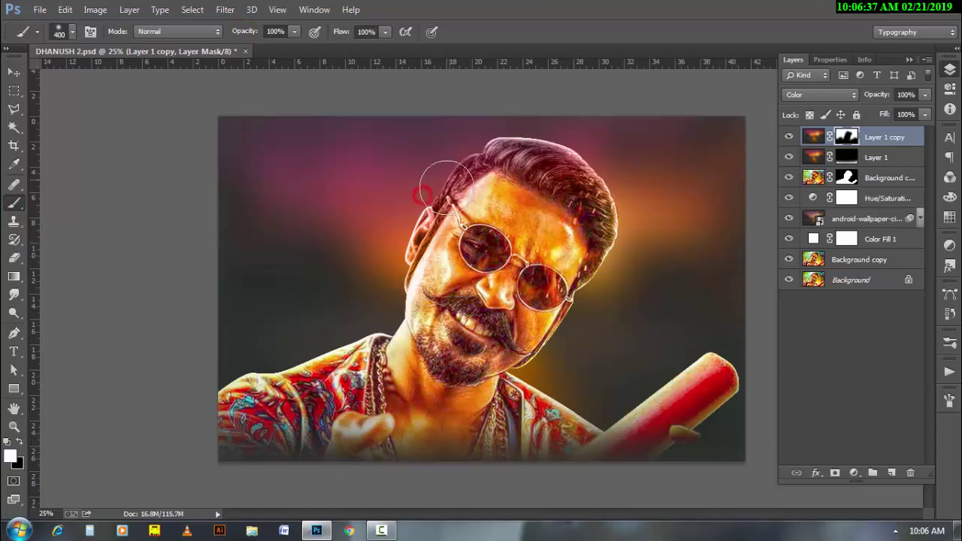
pyautogui.moveTo(429, 161); pyautogui.dragTo(386, 268)
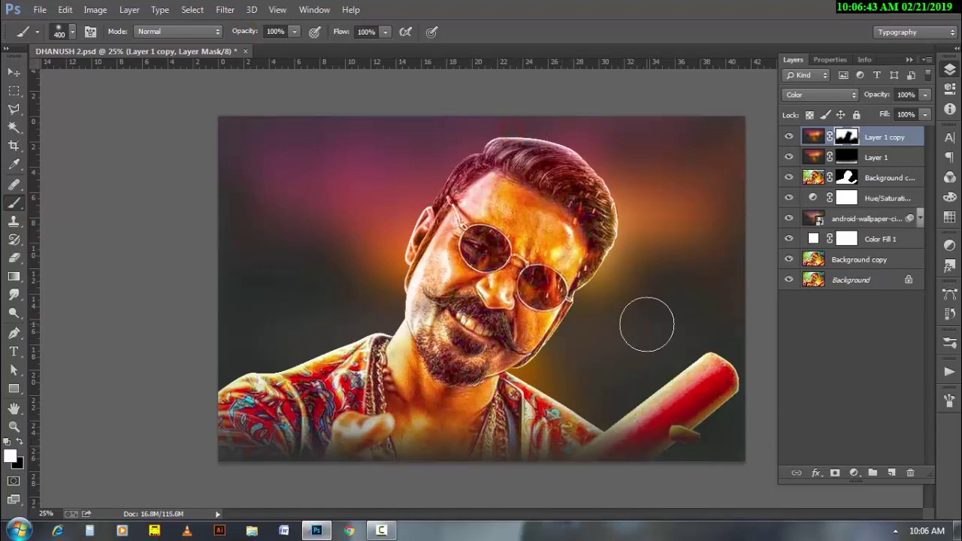
# Step: Add an empty Layer 2 in Color blend mode
pyautogui.click(892, 473)
pyautogui.click(819, 94)
pyautogui.click(837, 446)
# Step: Paint cyan streaks into the hair on Layer 2 with reduced brush opacity
pyautogui.moveTo(250, 31); pyautogui.dragTo(235, 39)
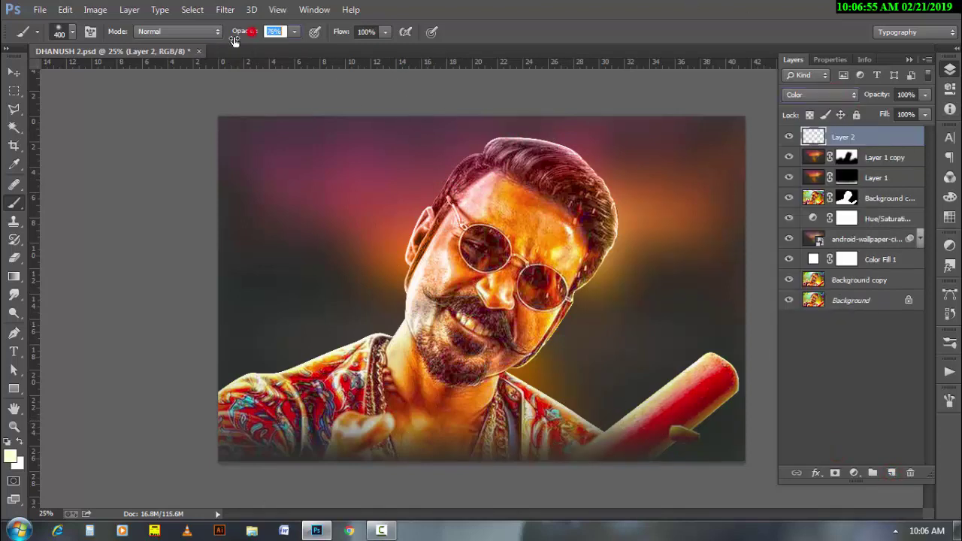
pyautogui.click(11, 456)
pyautogui.click(803, 344)
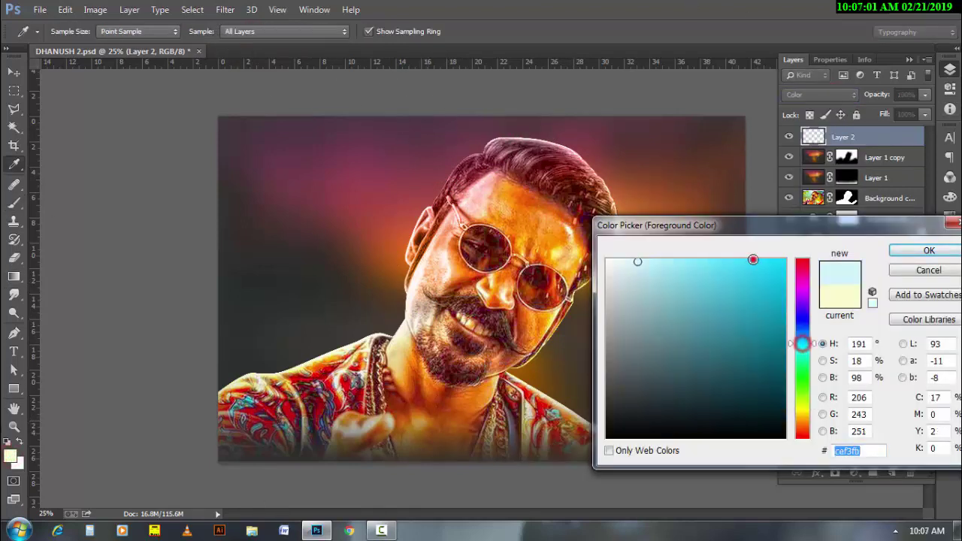
pyautogui.press('Return')
pyautogui.moveTo(554, 188); pyautogui.dragTo(563, 181)
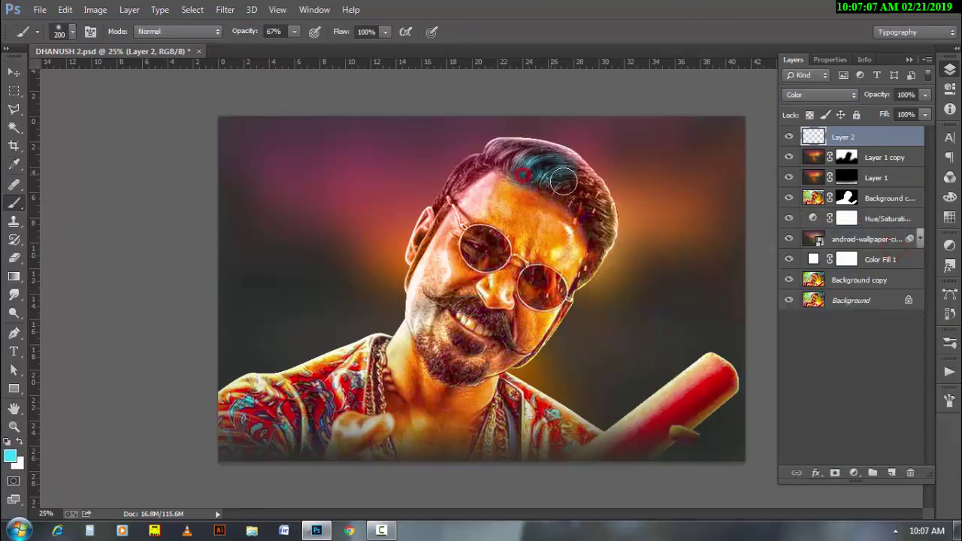
# Step: Paint darker blue and red tints across the hair top, right side and hairline
pyautogui.click(949, 217)
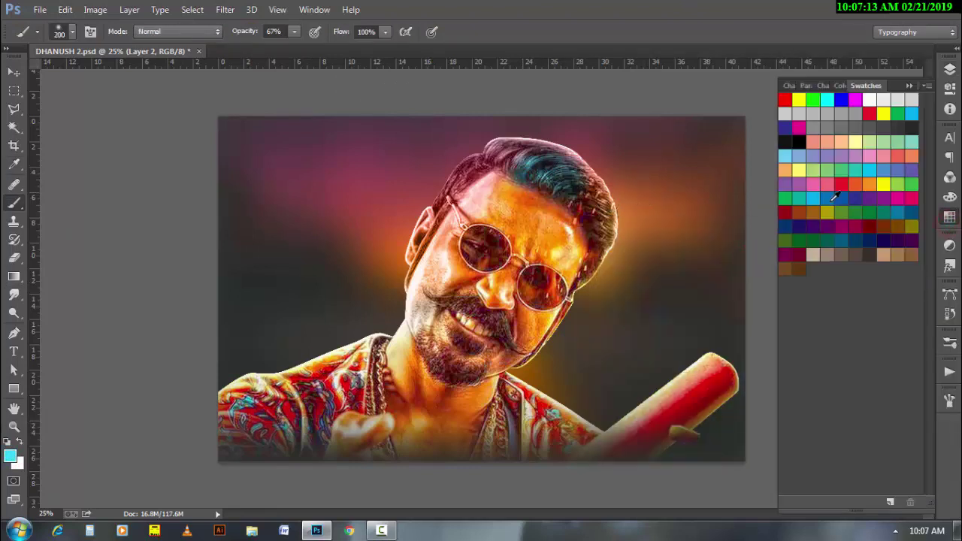
pyautogui.click(832, 198)
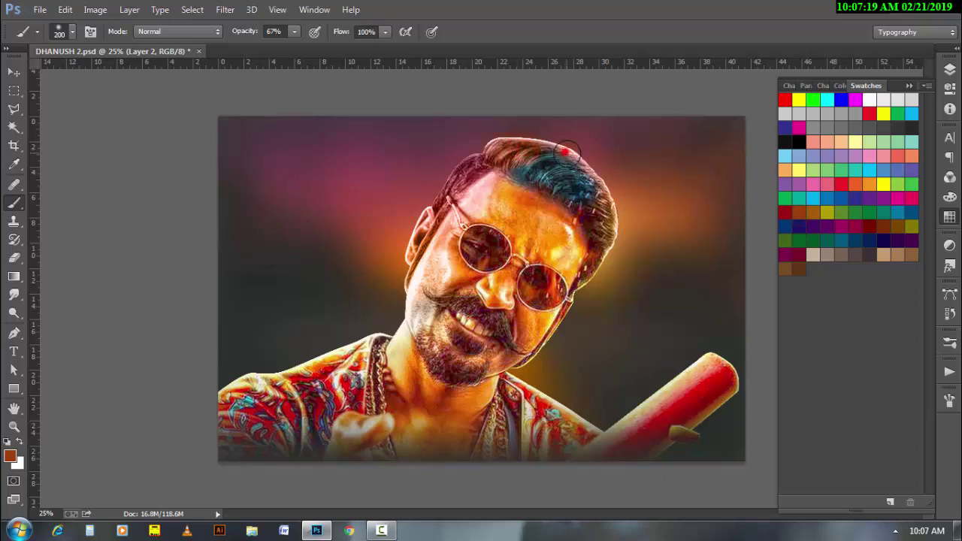
pyautogui.moveTo(535, 162); pyautogui.dragTo(572, 173)
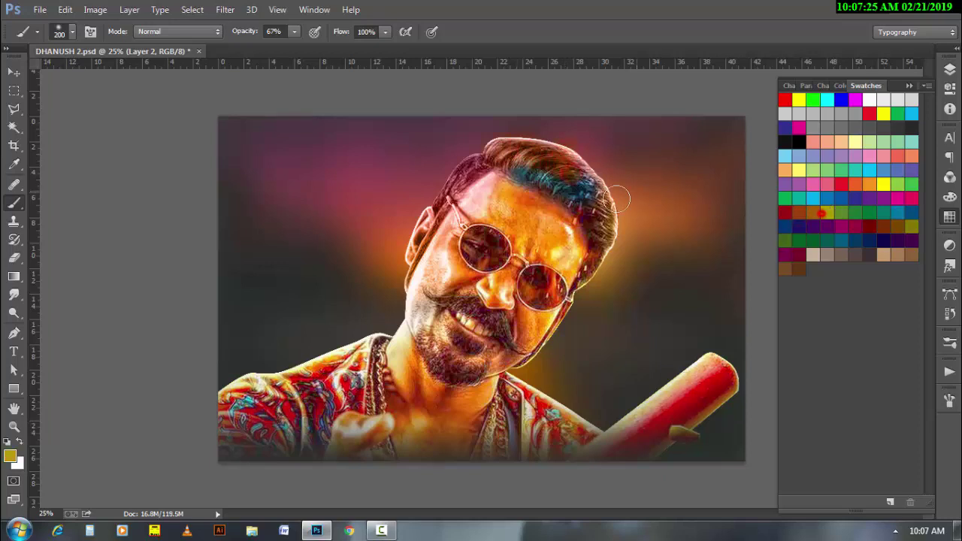
pyautogui.moveTo(615, 199); pyautogui.dragTo(598, 245)
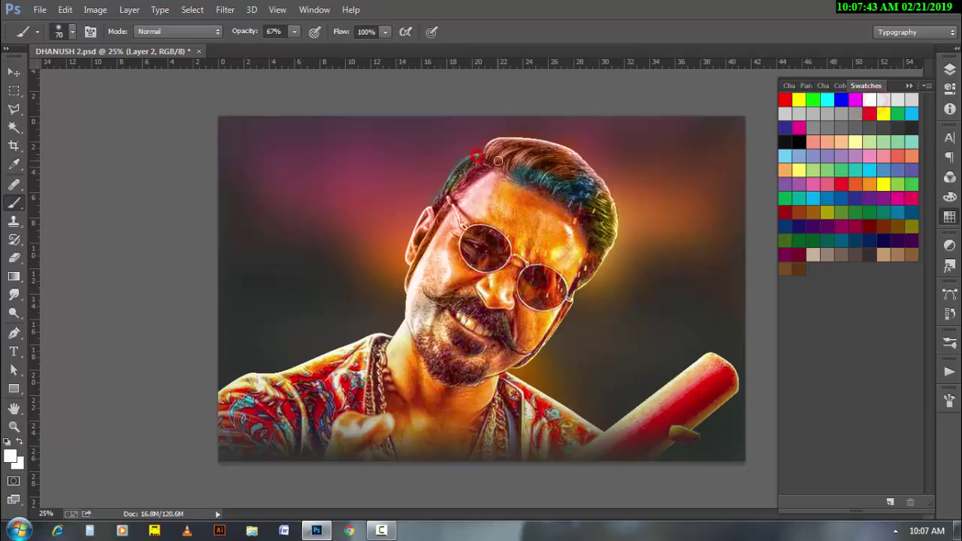
pyautogui.moveTo(466, 159); pyautogui.dragTo(440, 193)
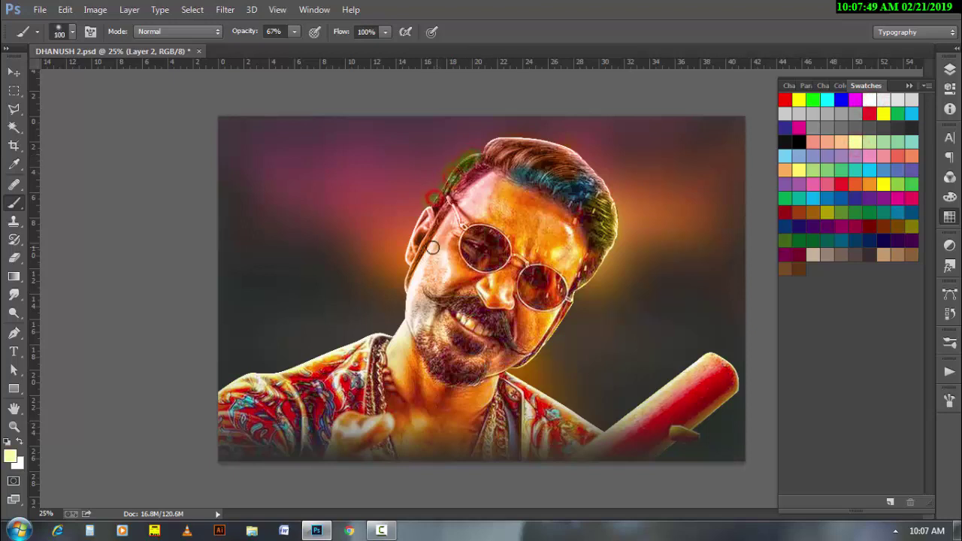
# Step: Tint the left cheek yellow-green, then erase that cheek tint
pyautogui.click(796, 165)
pyautogui.moveTo(412, 289); pyautogui.dragTo(421, 315)
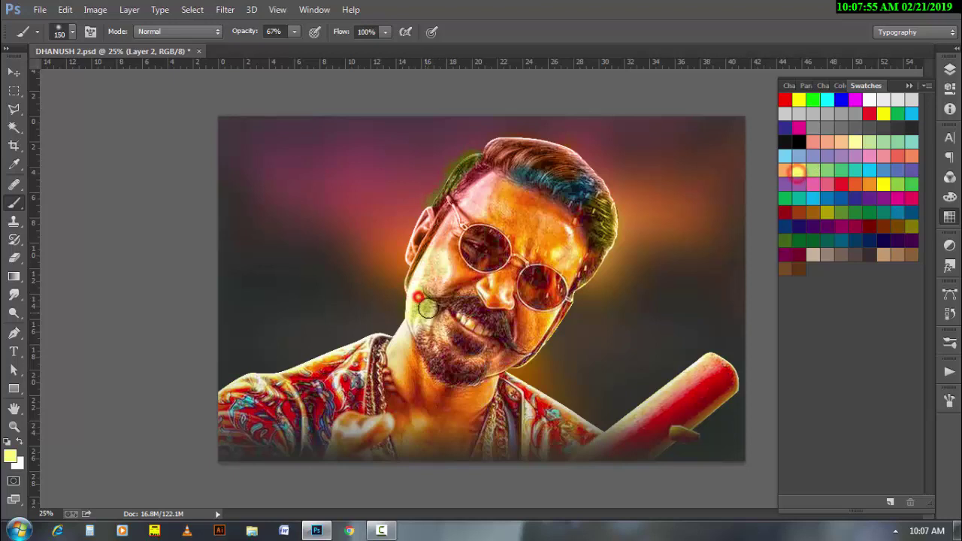
pyautogui.press(']')
pyautogui.press(']')
pyautogui.press('e')
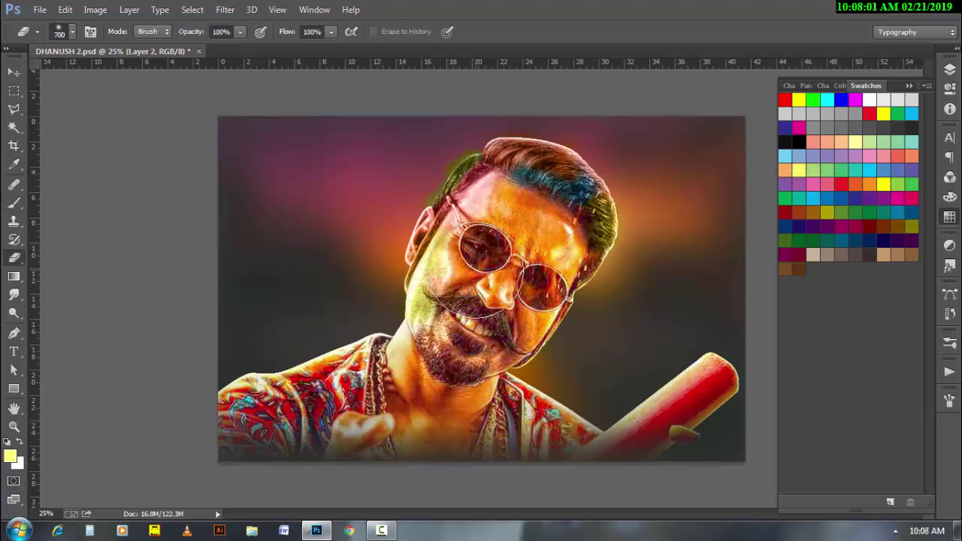
pyautogui.moveTo(451, 271)
pyautogui.mouseDown()
pyautogui.moveTo(429, 310)
pyautogui.moveTo(447, 162)
pyautogui.moveTo(386, 215)
pyautogui.mouseUp()
pyautogui.press('[')
pyautogui.press('[')
# Step: Soften the paint layer with a Gaussian Blur of radius 20
pyautogui.click(949, 68)
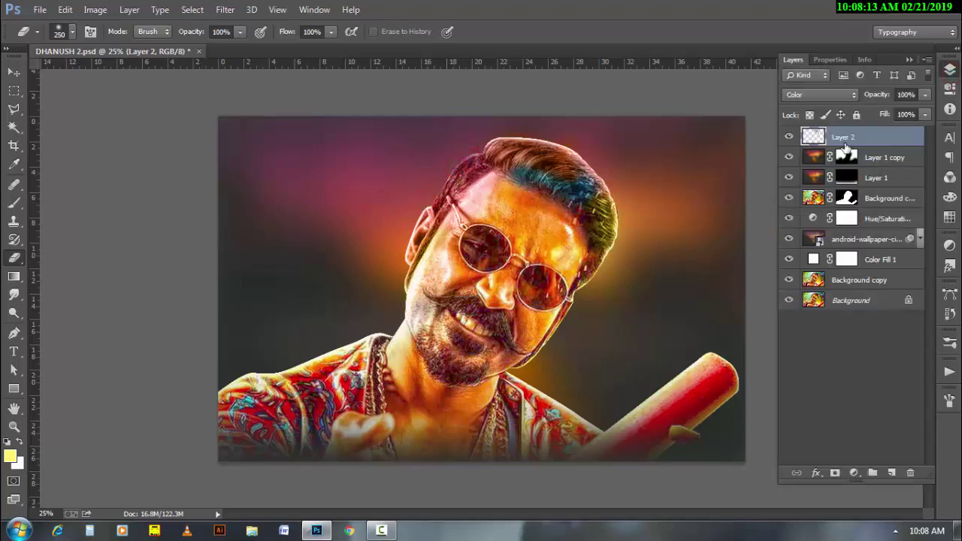
pyautogui.click(224, 9)
pyautogui.click(448, 264)
pyautogui.write('4')
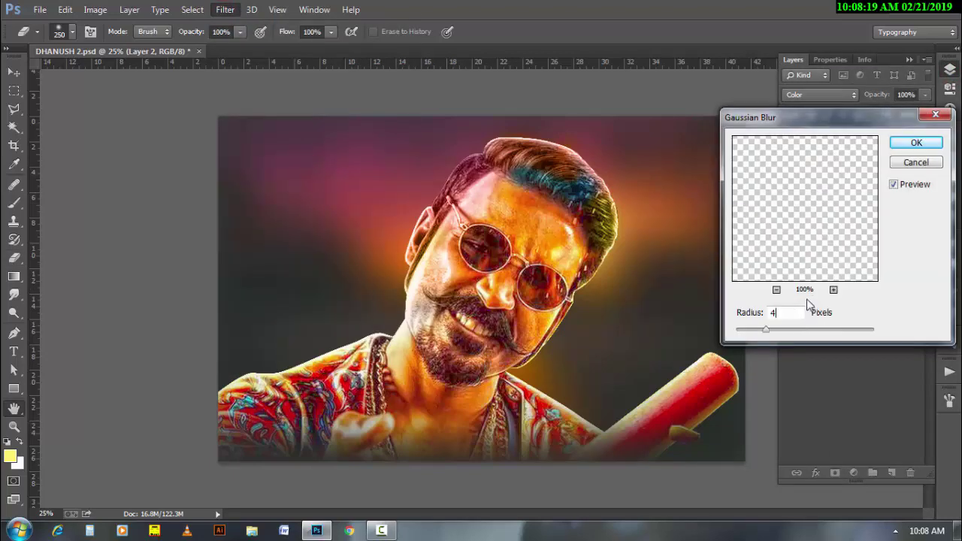
pyautogui.moveTo(796, 118); pyautogui.dragTo(778, 214)
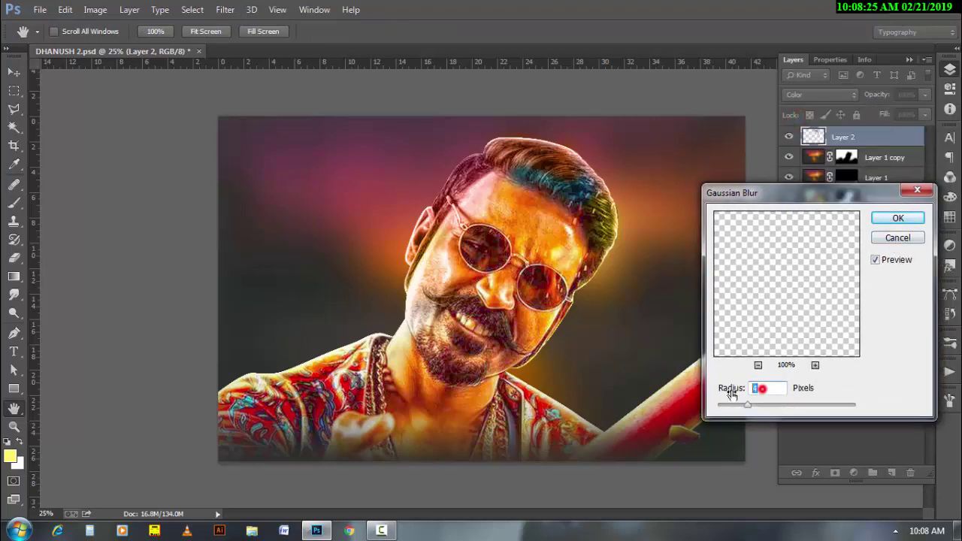
pyautogui.write('20')
pyautogui.click(884, 218)
pyautogui.press('v')
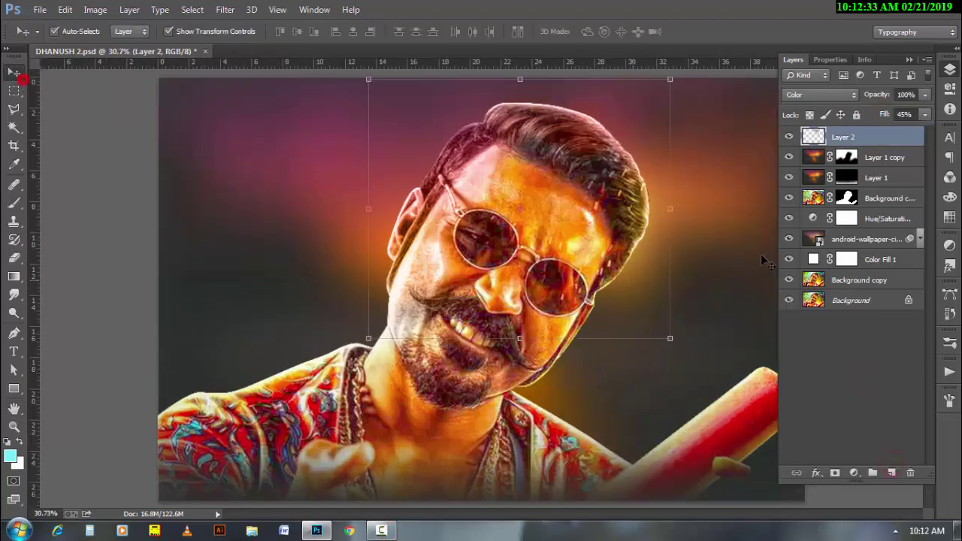
# Step: Duplicate the cut-out subject layer, hide the original and apply the copy's mask
pyautogui.click(890, 198)
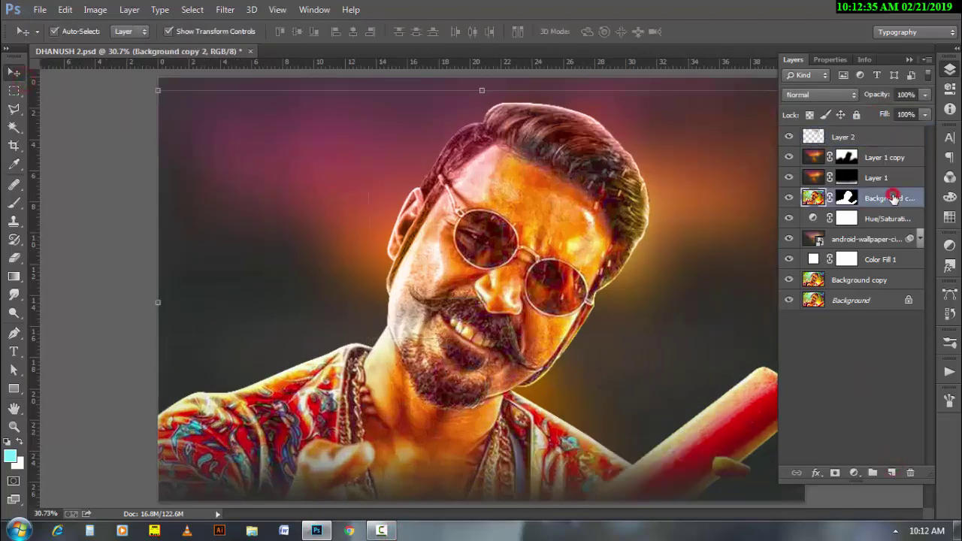
pyautogui.hotkey('ctrl', 'j')
pyautogui.click(788, 219)
pyautogui.rightClick(848, 197)
pyautogui.click(828, 249)
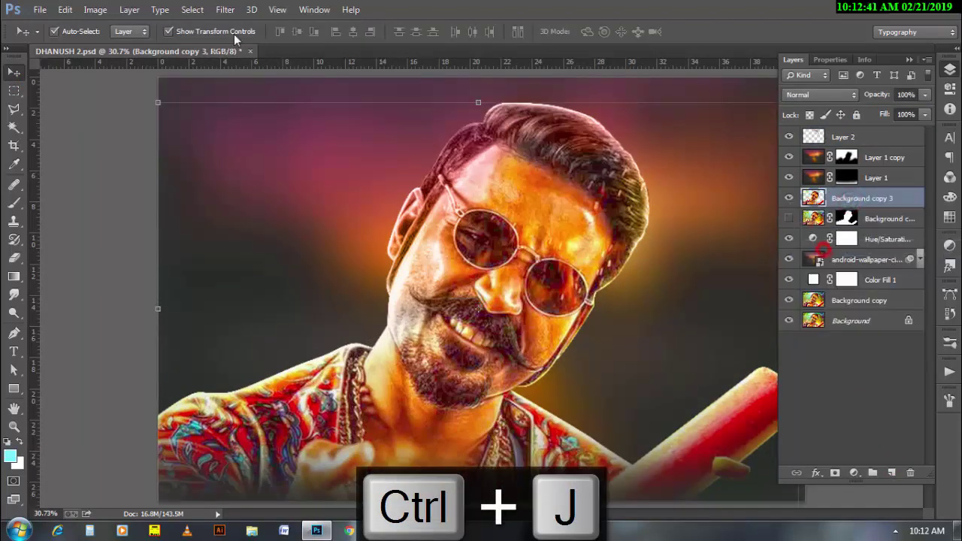
# Step: Sharpen with a Linear Light High Pass (radius 2) copy merged into Background copy 3
pyautogui.moveTo(875, 205); pyautogui.dragTo(891, 472)
pyautogui.click(819, 94)
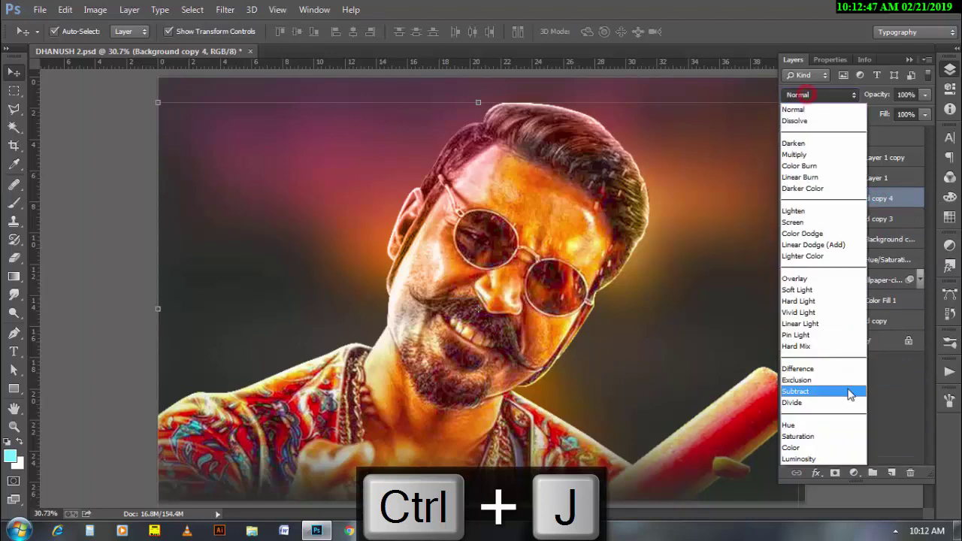
pyautogui.click(839, 324)
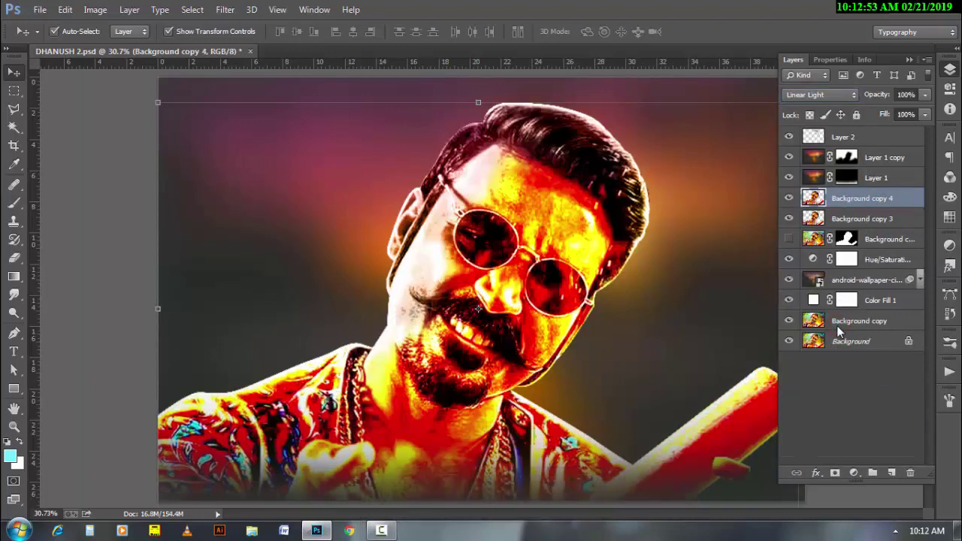
pyautogui.click(225, 9)
pyautogui.click(441, 284)
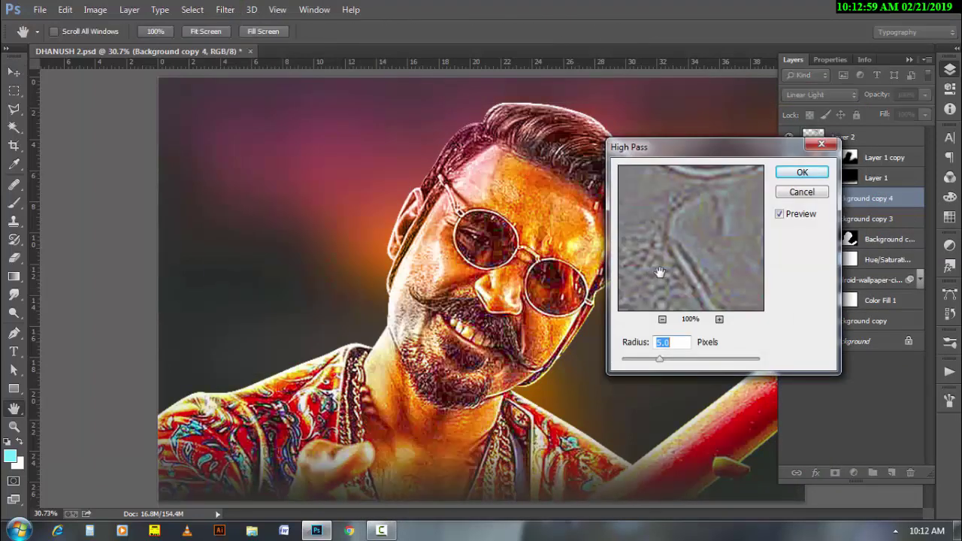
pyautogui.write('2')
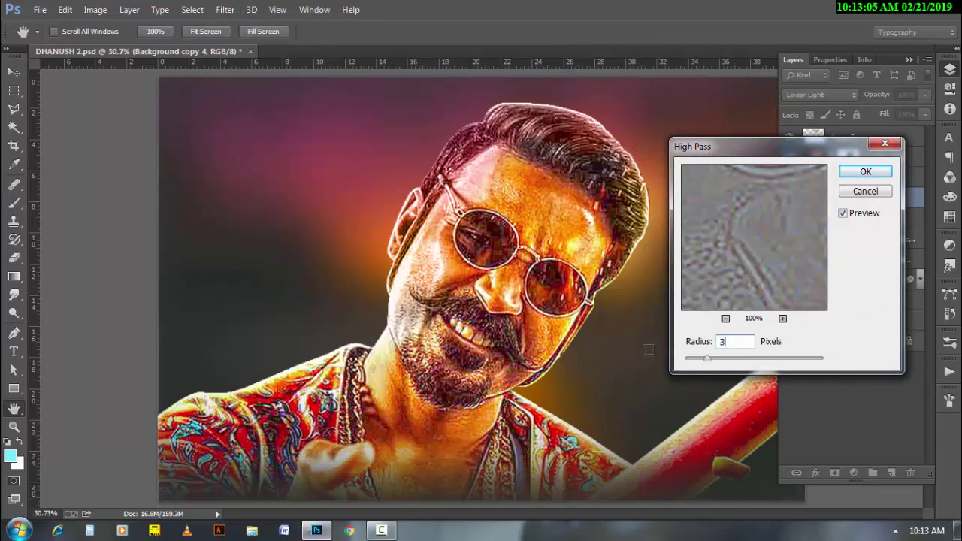
pyautogui.click(865, 171)
pyautogui.click(789, 198)
pyautogui.click(788, 199)
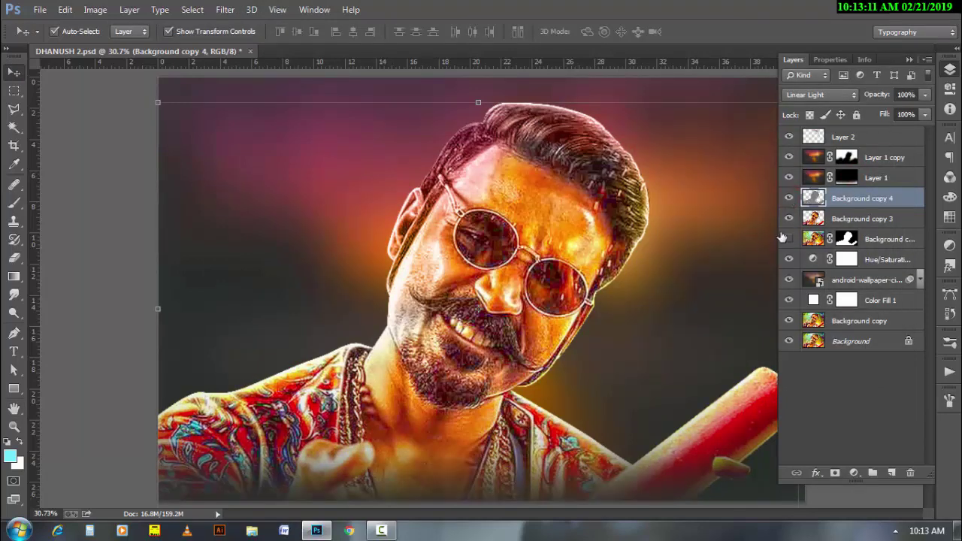
pyautogui.hotkey('ctrl', 'e')
# Step: Group Layer 2, Layer 1 copy and Layer 1 into a hidden Group 1, then select Background copy 4
pyautogui.click(883, 177)
pyautogui.keyDown('shift'); pyautogui.click(876, 136); pyautogui.keyUp('shift')
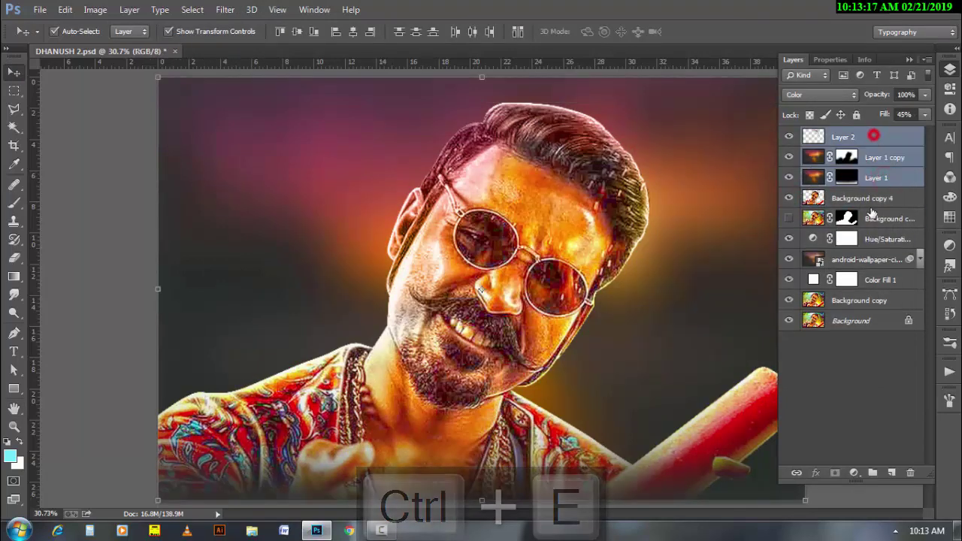
pyautogui.hotkey('ctrl', 'g')
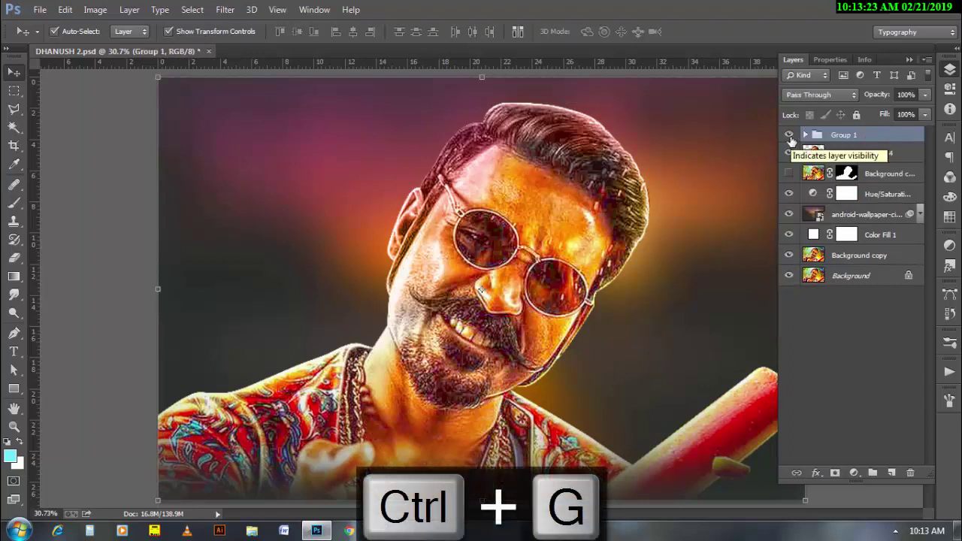
pyautogui.click(790, 138)
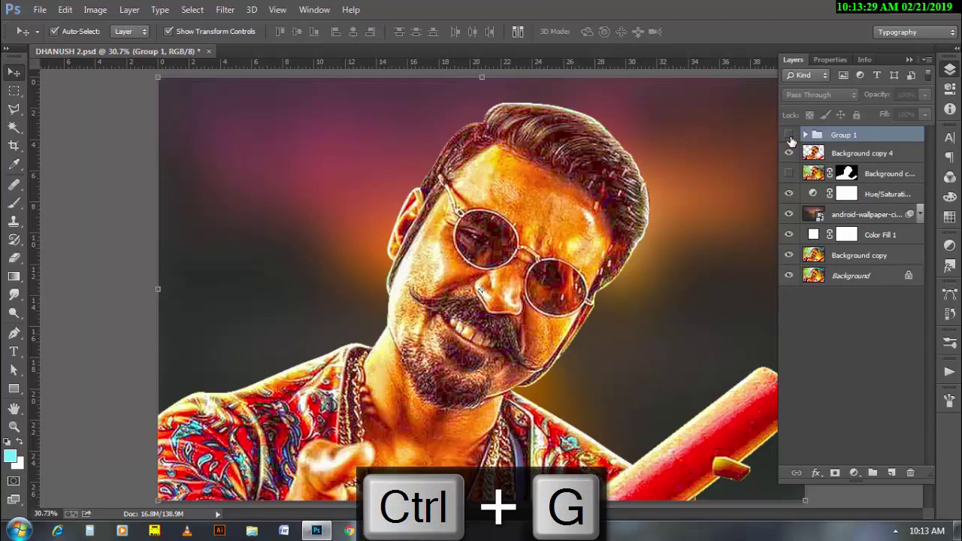
pyautogui.click(882, 154)
# Step: Add Layer 3, choose a smaller round Smudge brush, and zoom and rotate onto the bat
pyautogui.click(891, 473)
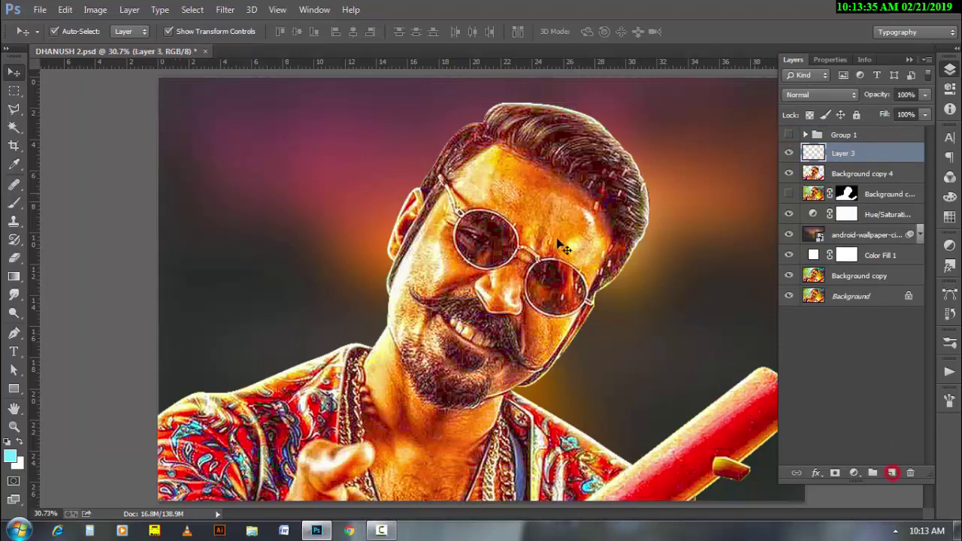
pyautogui.press('r')
pyautogui.rightClick(312, 255)
pyautogui.doubleClick(398, 487)
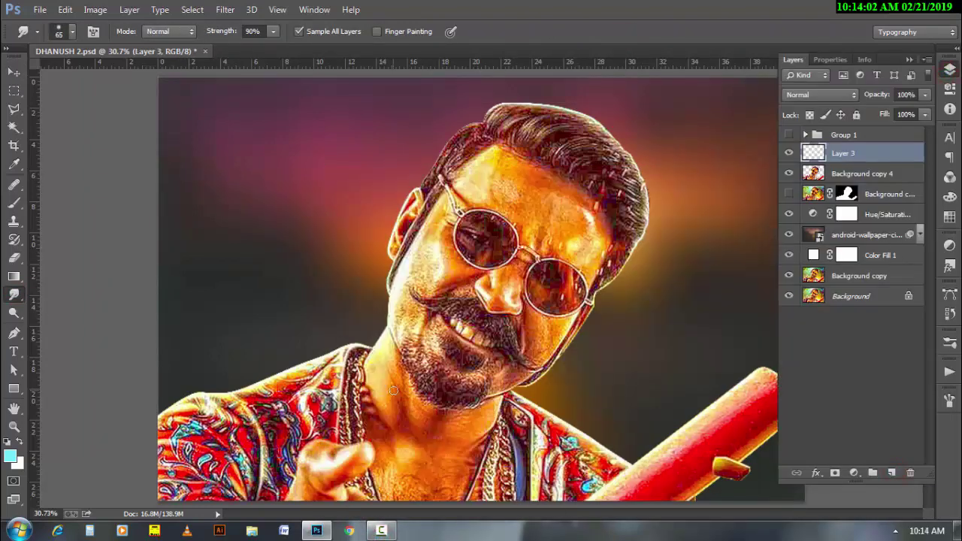
pyautogui.keyDown('ctrl'); pyautogui.click(729, 418); pyautogui.keyUp('ctrl')
pyautogui.keyDown('ctrl'); pyautogui.click(729, 419); pyautogui.keyUp('ctrl')
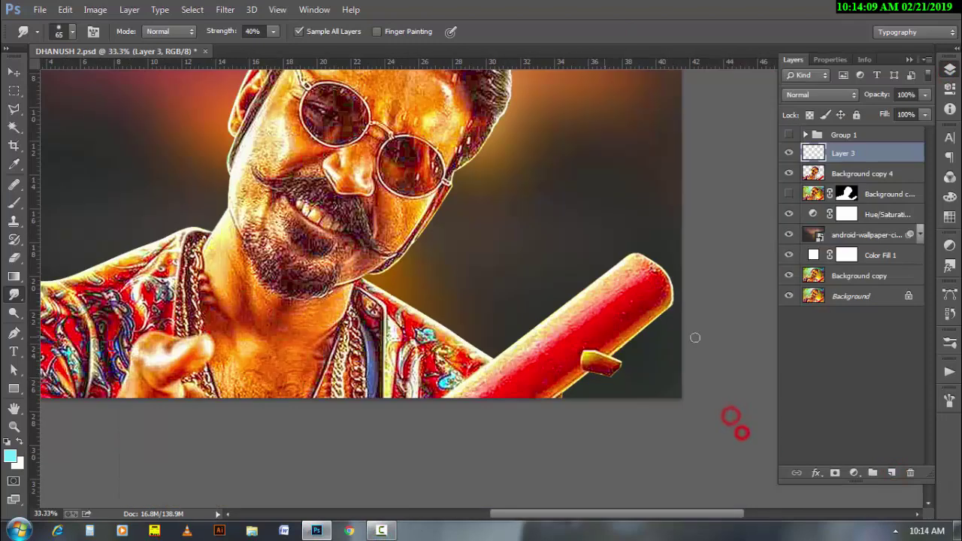
pyautogui.keyDown('ctrl'); pyautogui.click(544, 346); pyautogui.keyUp('ctrl')
pyautogui.press('r')
pyautogui.moveTo(361, 266); pyautogui.dragTo(474, 290)
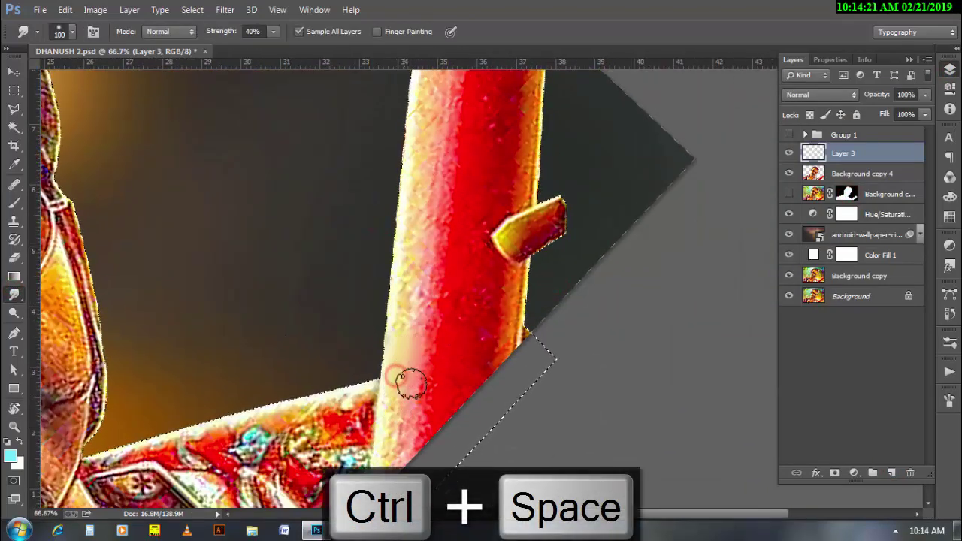
# Step: Smudge the bat's lower left edge, red surface and right edge below the nub
pyautogui.moveTo(407, 382)
pyautogui.mouseDown()
pyautogui.moveTo(386, 446)
pyautogui.moveTo(444, 211)
pyautogui.moveTo(436, 329)
pyautogui.mouseUp()
pyautogui.press(']')
pyautogui.press('[')
pyautogui.moveTo(416, 441); pyautogui.dragTo(476, 279)
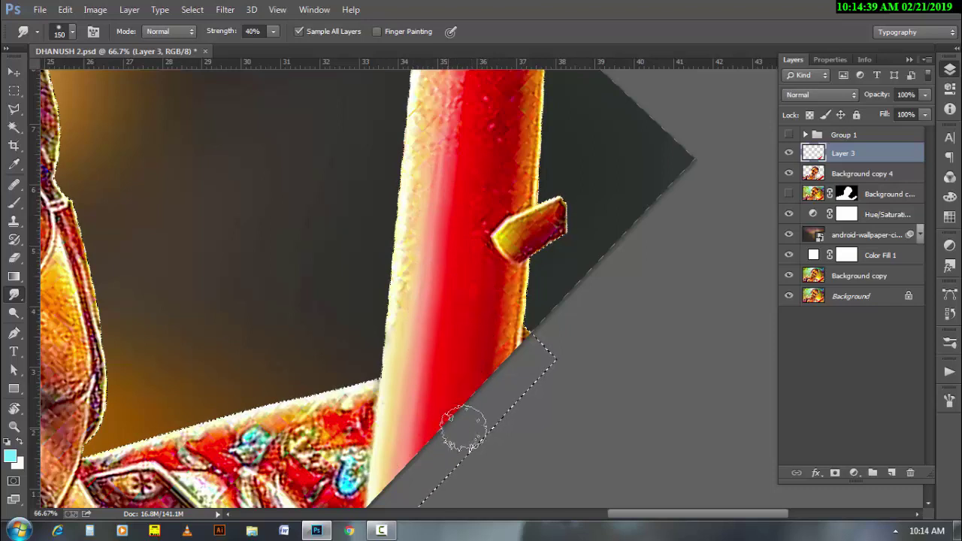
pyautogui.press('[')
pyautogui.press('[')
pyautogui.press('[')
pyautogui.moveTo(534, 266)
pyautogui.mouseDown()
pyautogui.moveTo(522, 339)
pyautogui.moveTo(510, 273)
pyautogui.moveTo(512, 313)
pyautogui.mouseUp()
pyautogui.press('[')
pyautogui.press(']')
pyautogui.press(']')
pyautogui.press(']')
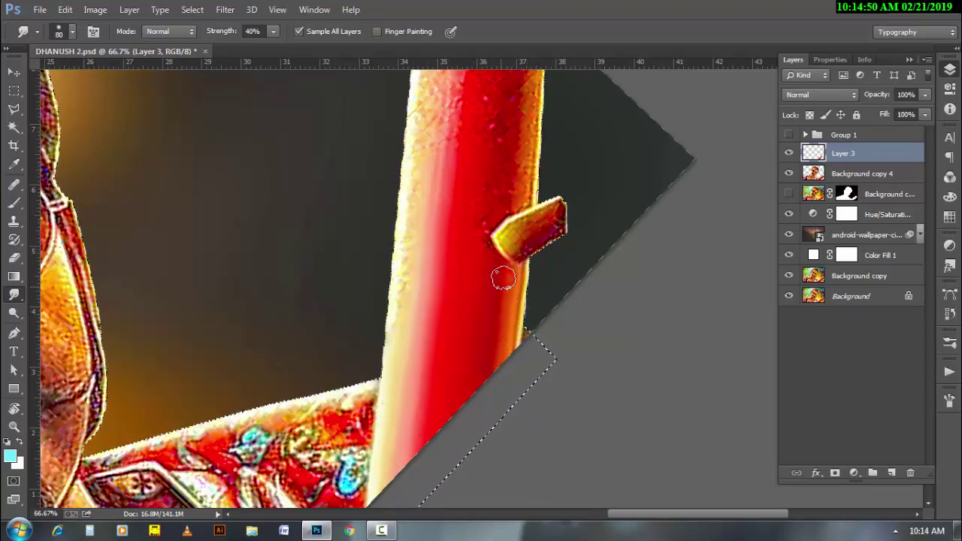
pyautogui.scroll(5, 465, 295)
pyautogui.press('[')
pyautogui.press('[')
pyautogui.press('[')
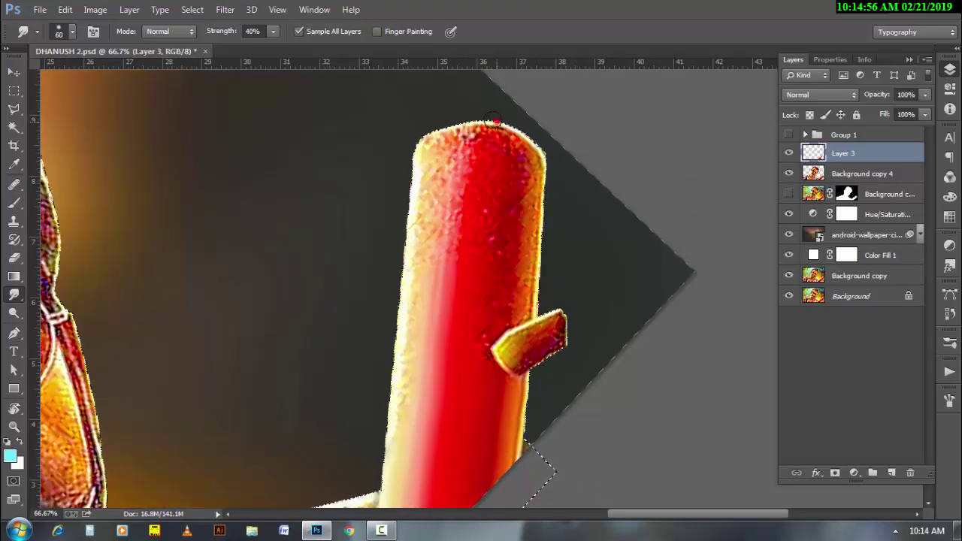
# Step: Smooth the bat's top edge and left rim
pyautogui.moveTo(547, 154)
pyautogui.mouseDown()
pyautogui.moveTo(408, 140)
pyautogui.moveTo(452, 144)
pyautogui.mouseUp()
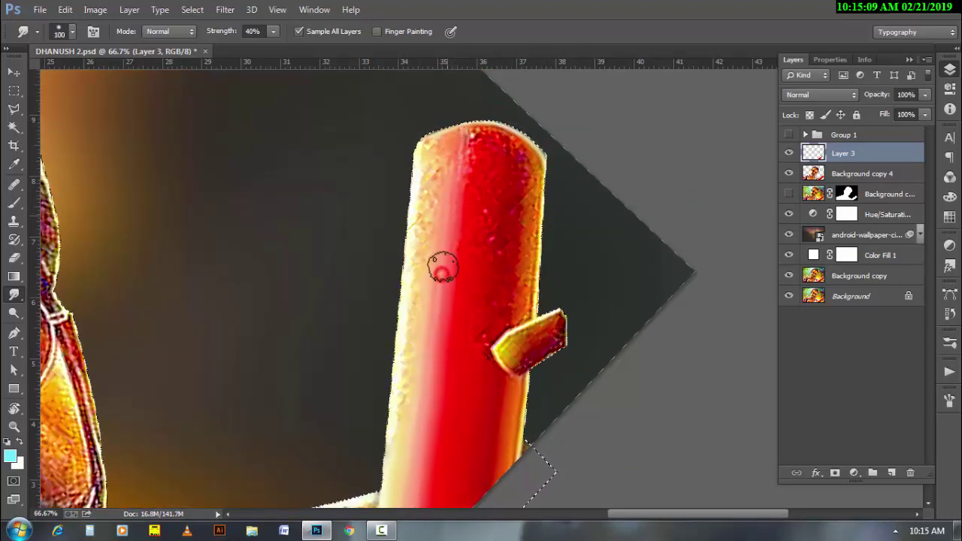
pyautogui.press(']')
pyautogui.press(']')
pyautogui.press(']')
pyautogui.press(']')
pyautogui.press(']')
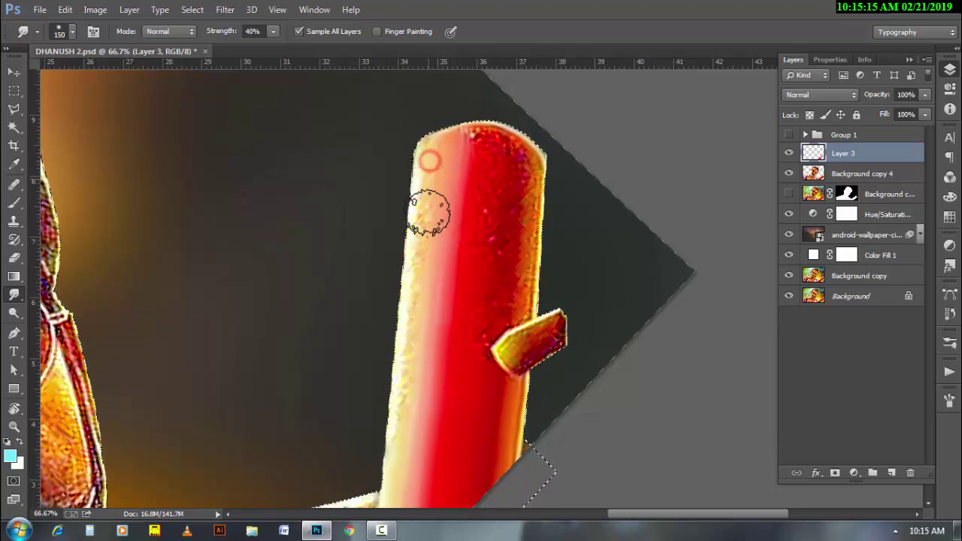
pyautogui.moveTo(424, 210)
pyautogui.mouseDown()
pyautogui.moveTo(423, 317)
pyautogui.moveTo(402, 332)
pyautogui.mouseUp()
pyautogui.press('[')
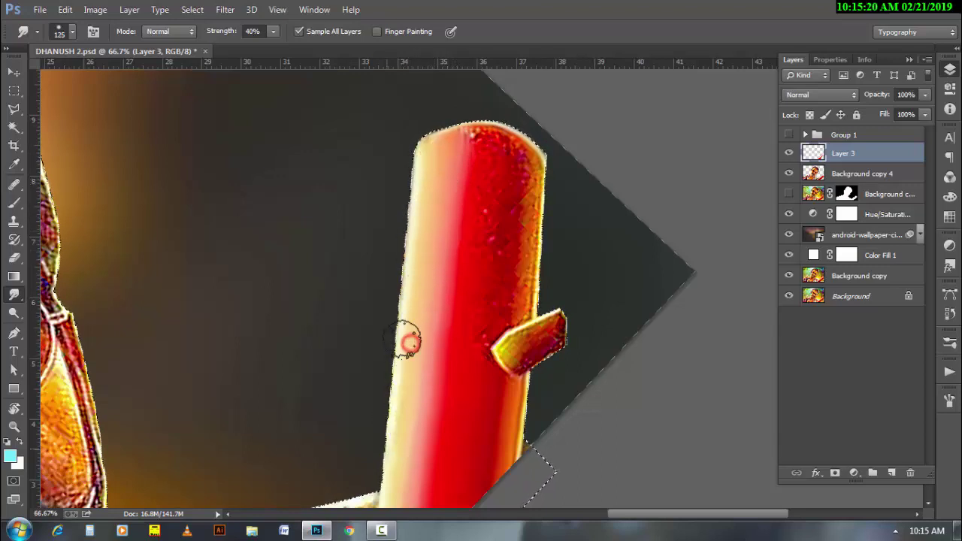
pyautogui.press('[')
pyautogui.press('[')
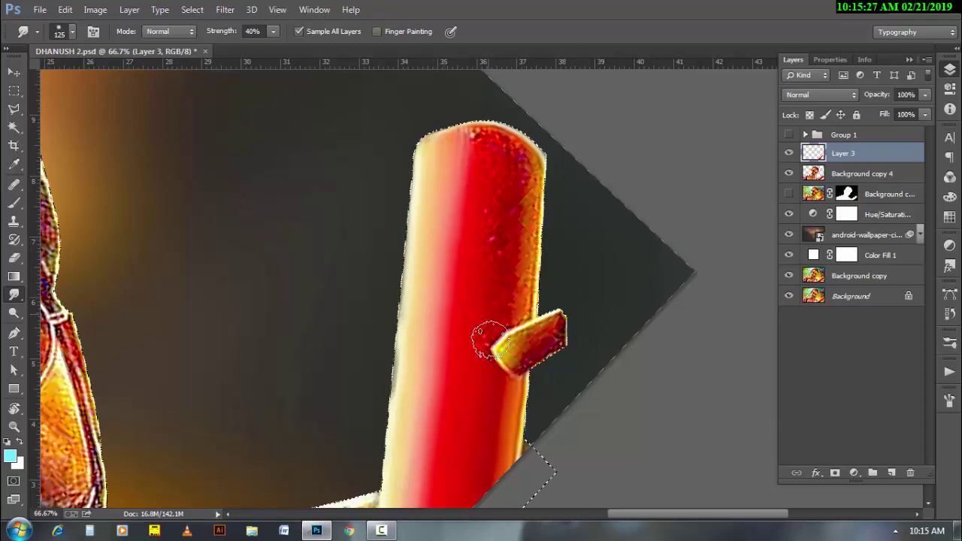
pyautogui.press(']')
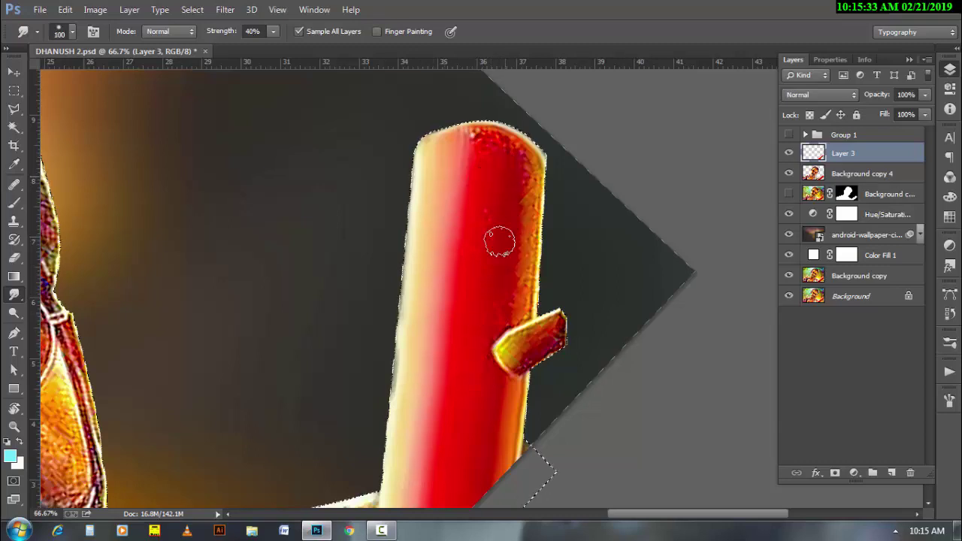
pyautogui.moveTo(414, 245)
pyautogui.mouseDown()
pyautogui.moveTo(419, 208)
pyautogui.moveTo(400, 367)
pyautogui.mouseUp()
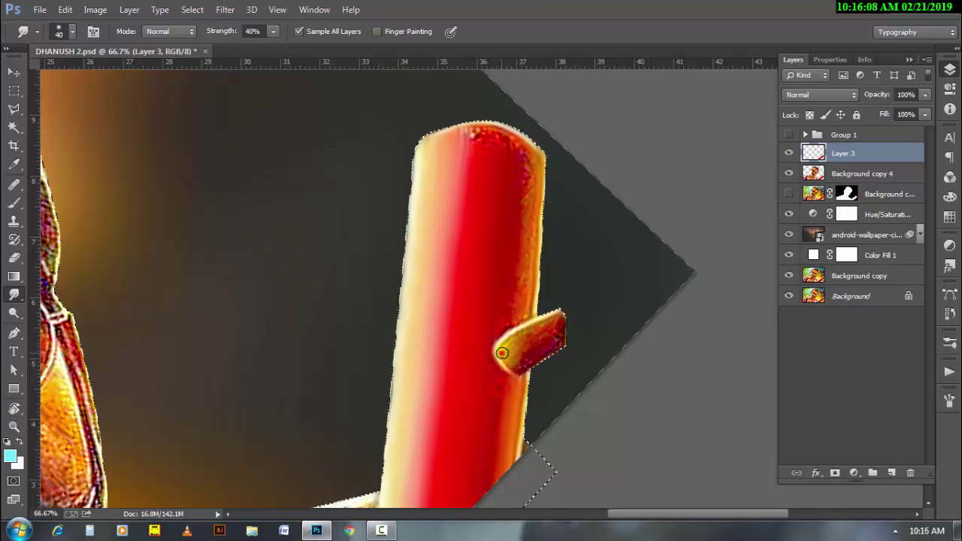
# Step: Smooth the small knob's yellow edge and left part
pyautogui.moveTo(518, 359); pyautogui.dragTo(521, 363)
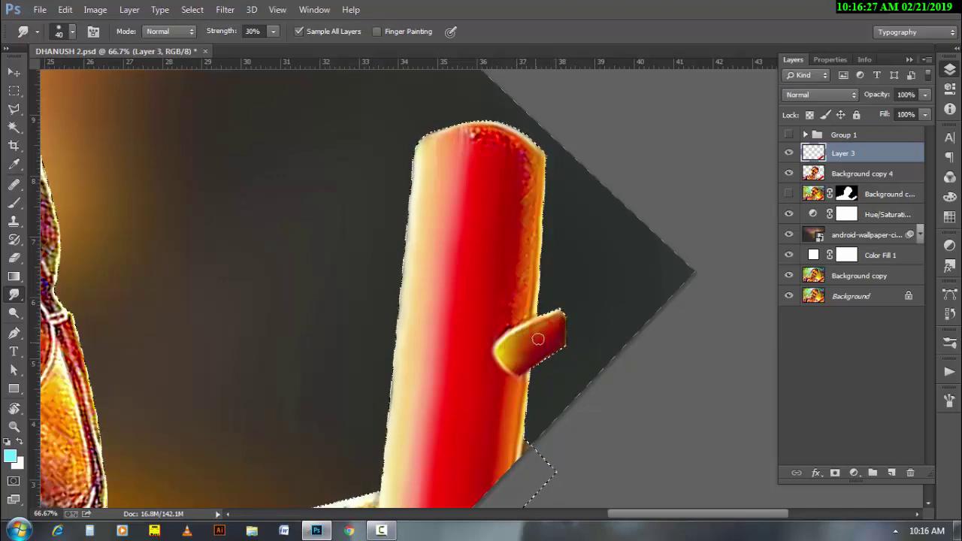
pyautogui.moveTo(538, 340)
pyautogui.mouseDown()
pyautogui.moveTo(526, 348)
pyautogui.moveTo(493, 333)
pyautogui.mouseUp()
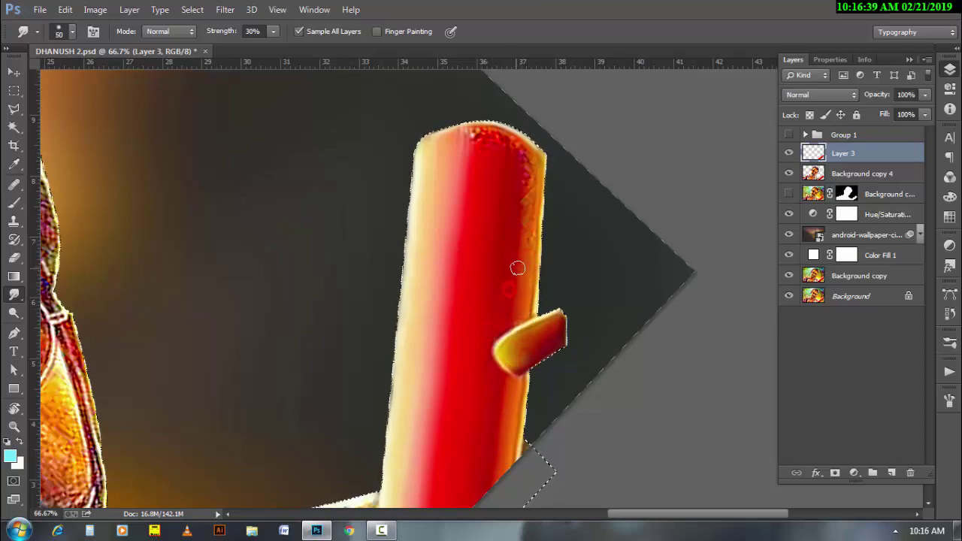
pyautogui.press(']')
pyautogui.press(']')
pyautogui.press(']')
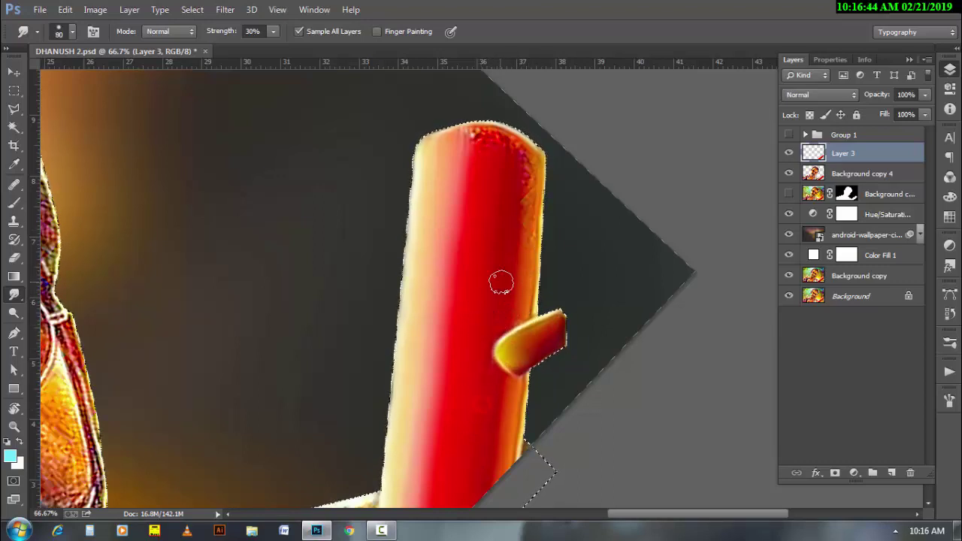
# Step: With the view upside down, smooth the bat's bottom streaks and left edge, then deselect
pyautogui.press('r')
pyautogui.moveTo(419, 159); pyautogui.dragTo(498, 333)
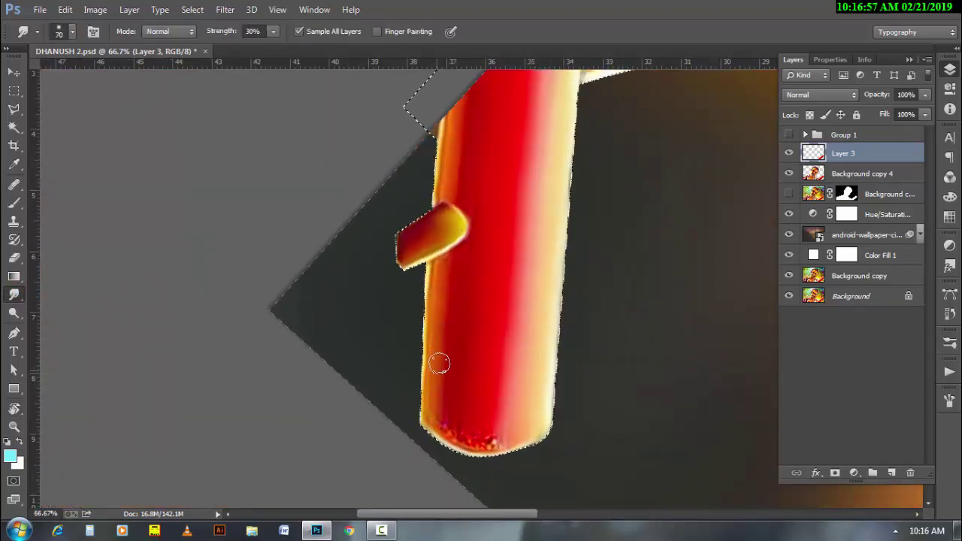
pyautogui.press('[')
pyautogui.moveTo(433, 408)
pyautogui.mouseDown()
pyautogui.moveTo(449, 430)
pyautogui.moveTo(505, 436)
pyautogui.mouseUp()
pyautogui.press(']')
pyautogui.press(']')
pyautogui.moveTo(468, 404)
pyautogui.mouseDown()
pyautogui.moveTo(509, 432)
pyautogui.moveTo(532, 399)
pyautogui.mouseUp()
pyautogui.press(']')
pyautogui.press('[')
pyautogui.press('[')
pyautogui.press('[')
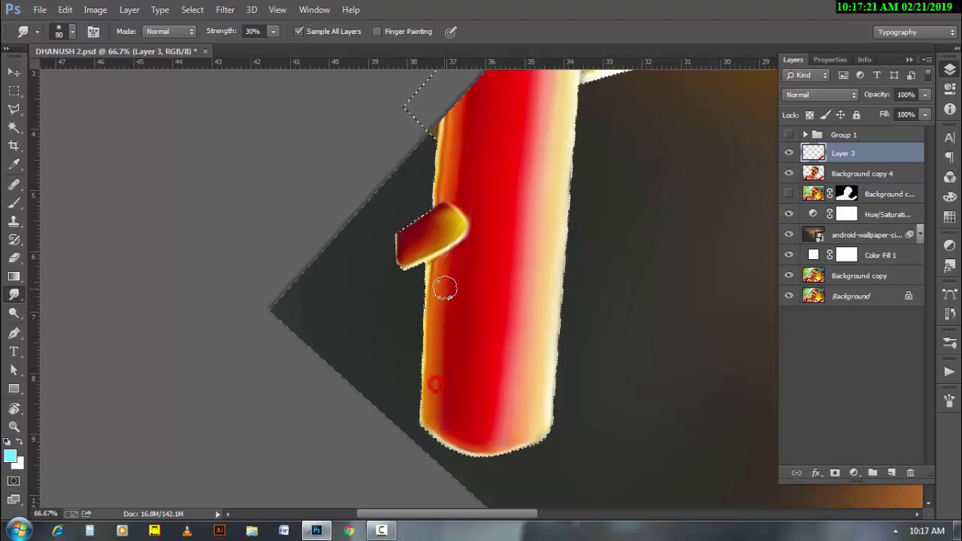
pyautogui.moveTo(426, 411); pyautogui.dragTo(440, 326)
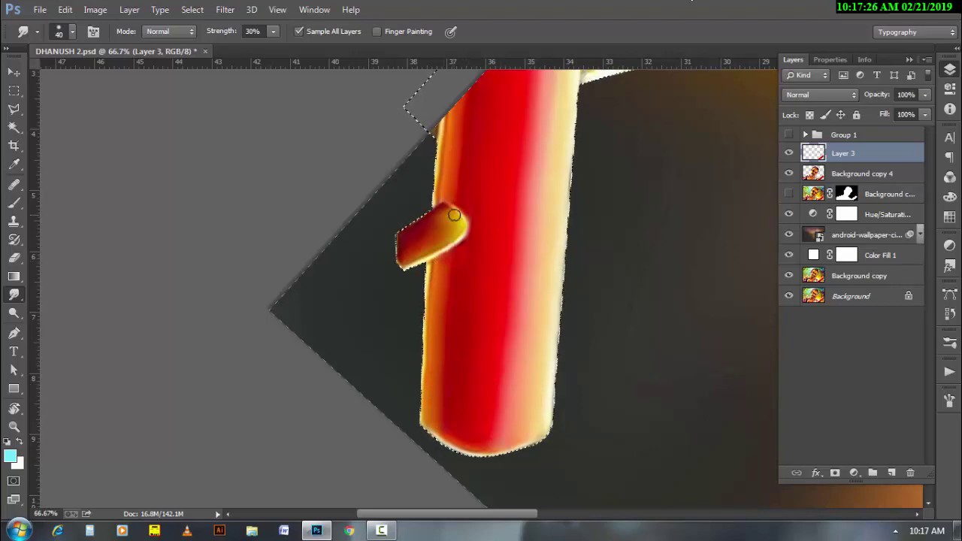
pyautogui.hotkey('ctrl', 'd')
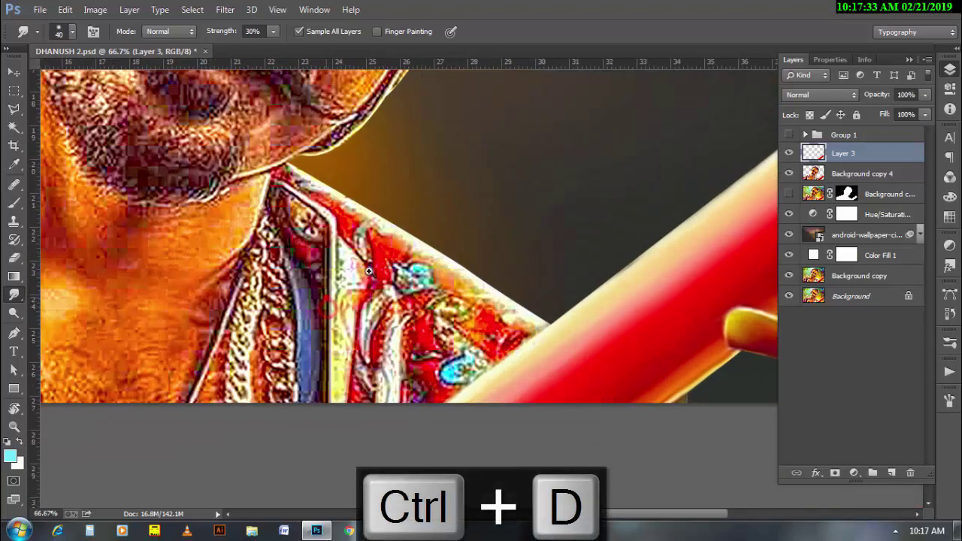
# Step: Smooth the collar edge near the neck with a resized Smudge brush
pyautogui.scroll(1, 369, 270)
pyautogui.press('[')
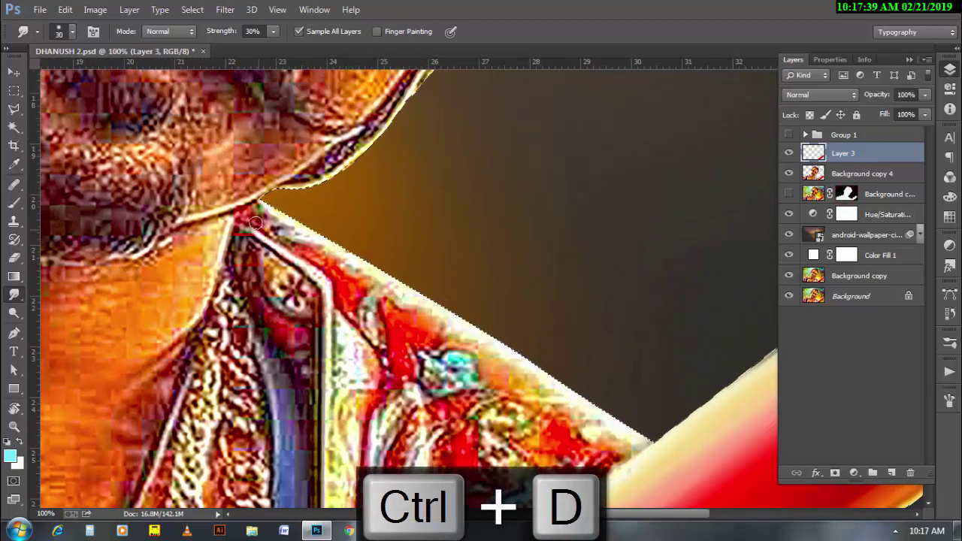
pyautogui.press('[')
pyautogui.press(']')
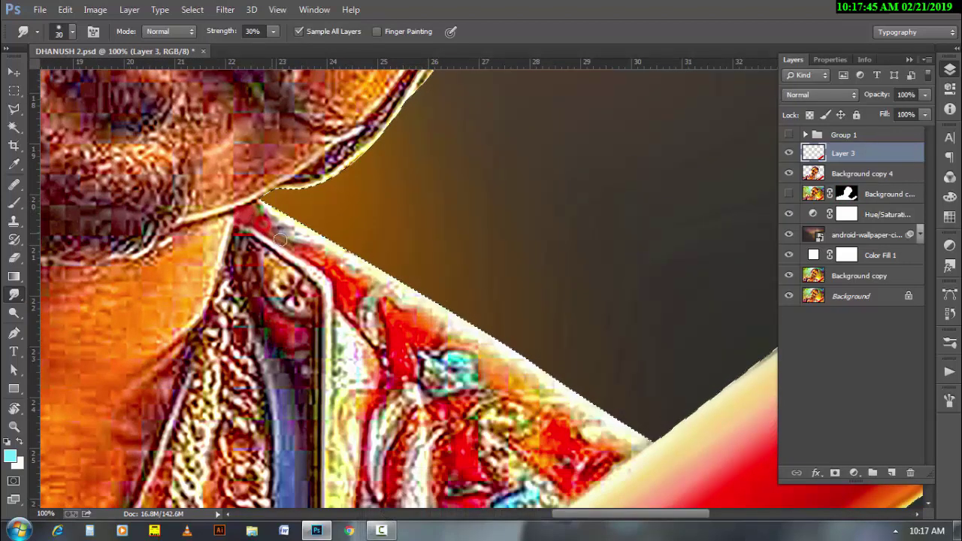
pyautogui.moveTo(271, 235)
pyautogui.mouseDown()
pyautogui.moveTo(307, 240)
pyautogui.moveTo(264, 215)
pyautogui.moveTo(312, 246)
pyautogui.moveTo(269, 213)
pyautogui.moveTo(333, 275)
pyautogui.moveTo(359, 268)
pyautogui.moveTo(304, 238)
pyautogui.mouseUp()
pyautogui.press(']')
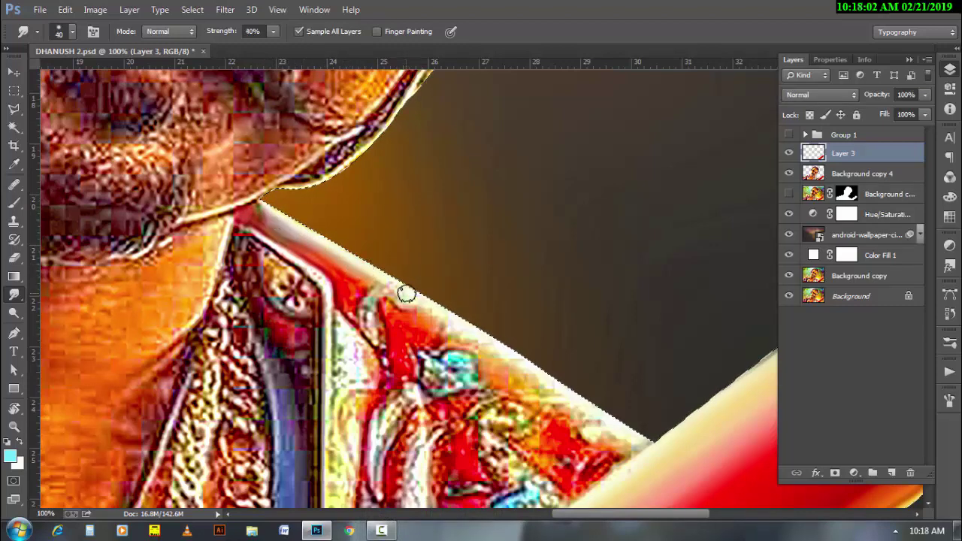
# Step: Rotate the view to follow the collar and smudge along its lower edge
pyautogui.press('r')
pyautogui.moveTo(406, 295); pyautogui.dragTo(443, 174)
pyautogui.press(']')
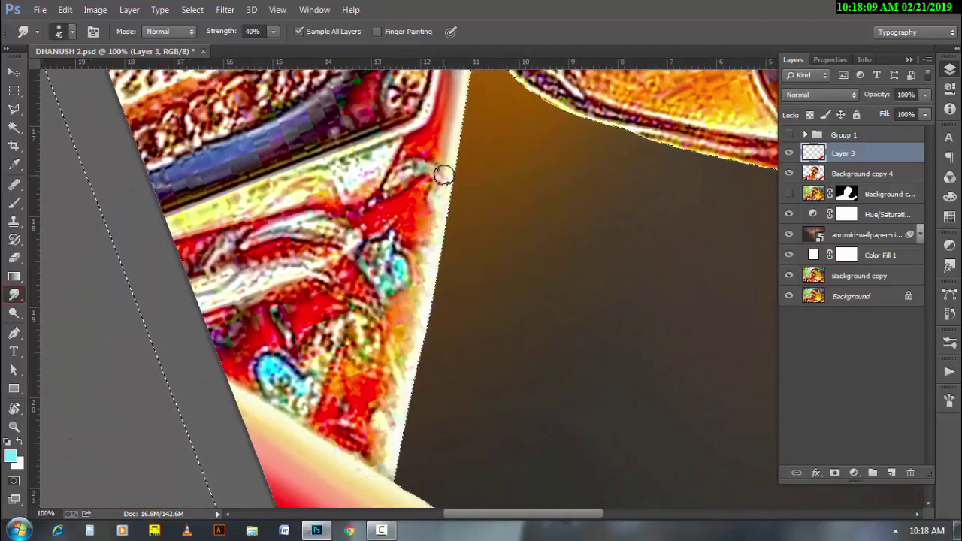
pyautogui.press('[')
pyautogui.press('[')
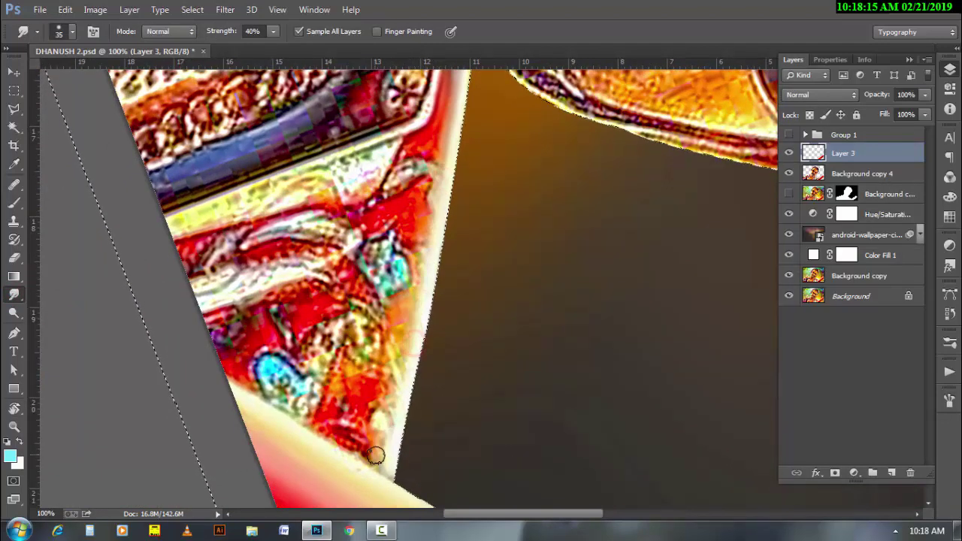
pyautogui.press('[')
pyautogui.moveTo(376, 456); pyautogui.dragTo(380, 437)
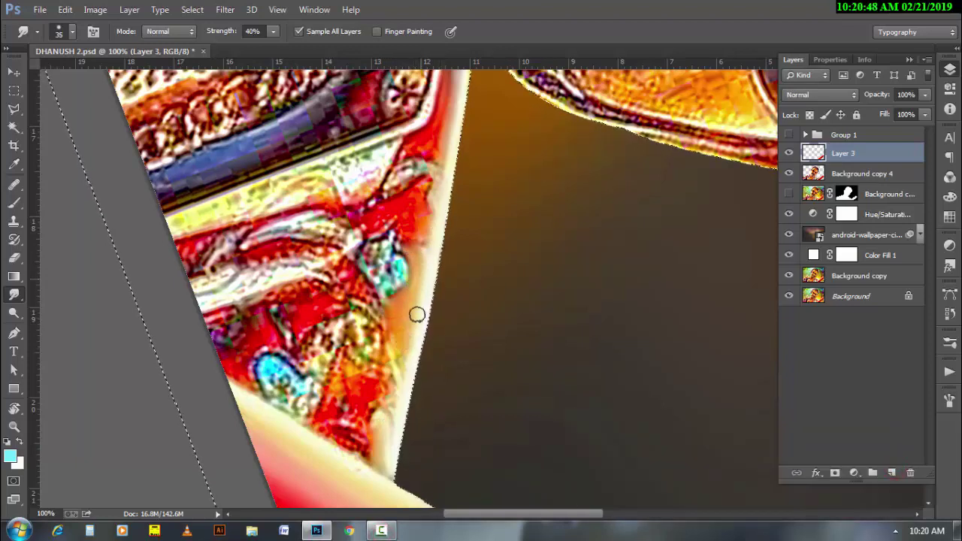
pyautogui.moveTo(386, 341); pyautogui.dragTo(390, 371)
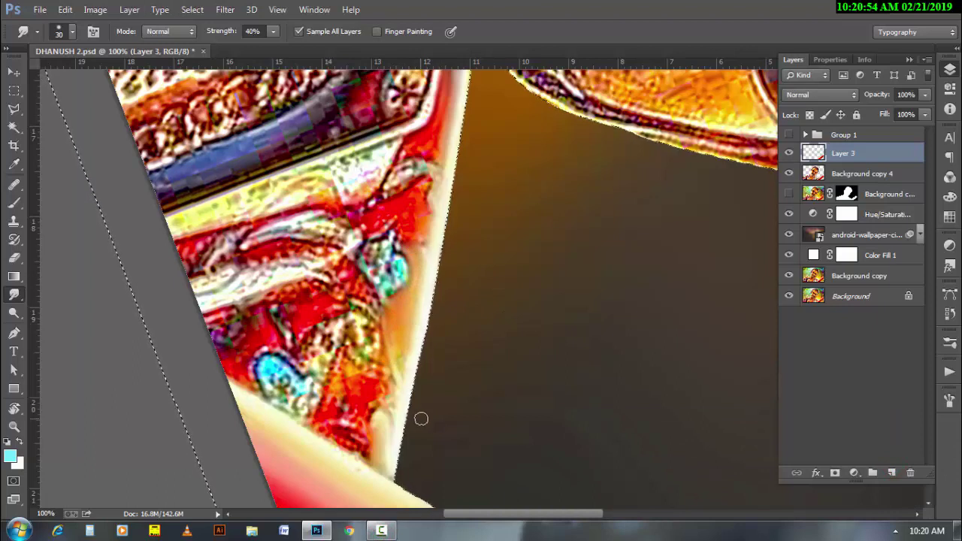
# Step: Blend the collar's red edge and pale outer edge, then rotate the view back upright
pyautogui.press(']')
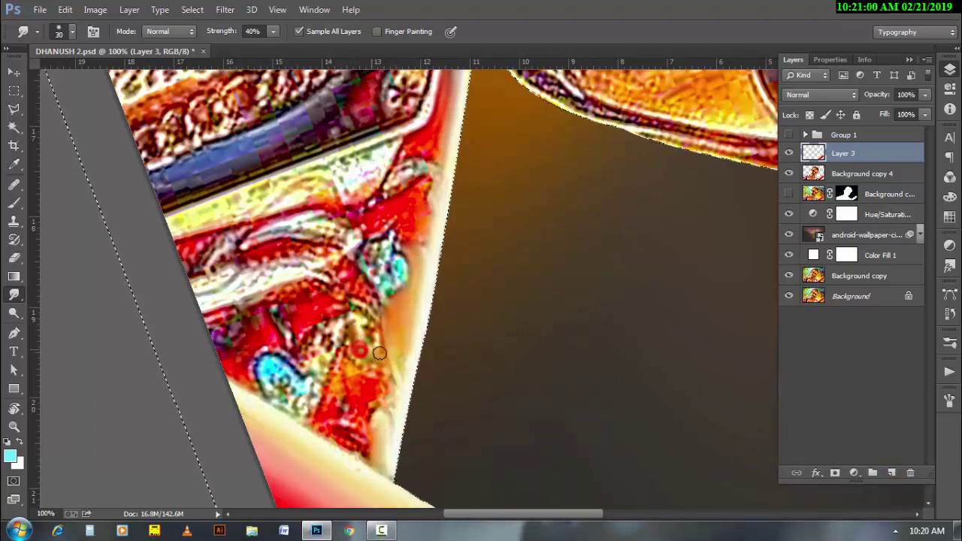
pyautogui.click(364, 343)
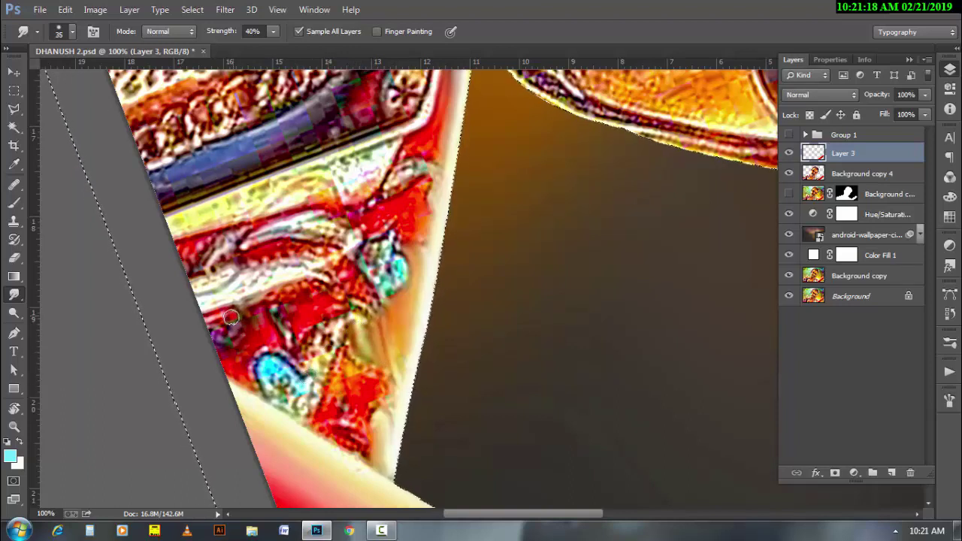
pyautogui.press(']')
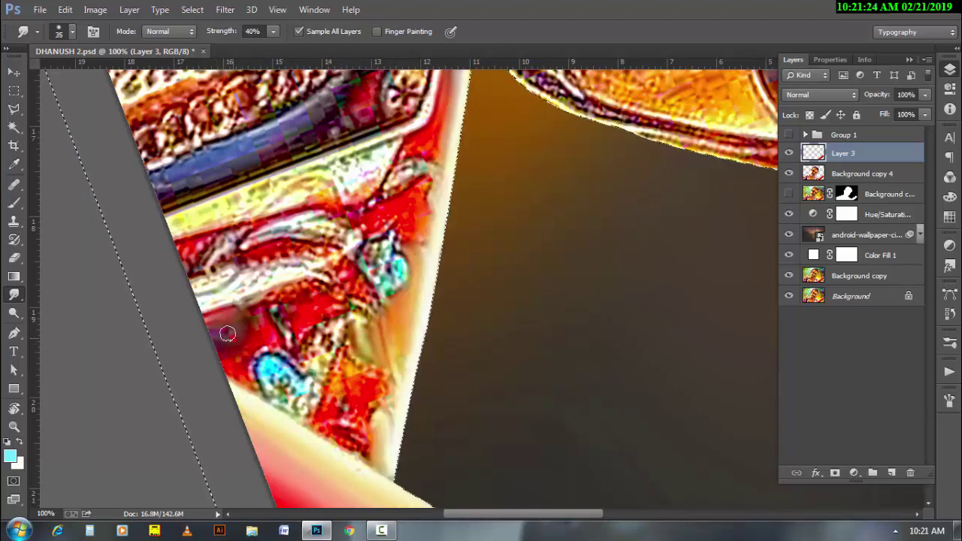
pyautogui.moveTo(236, 344); pyautogui.dragTo(251, 348)
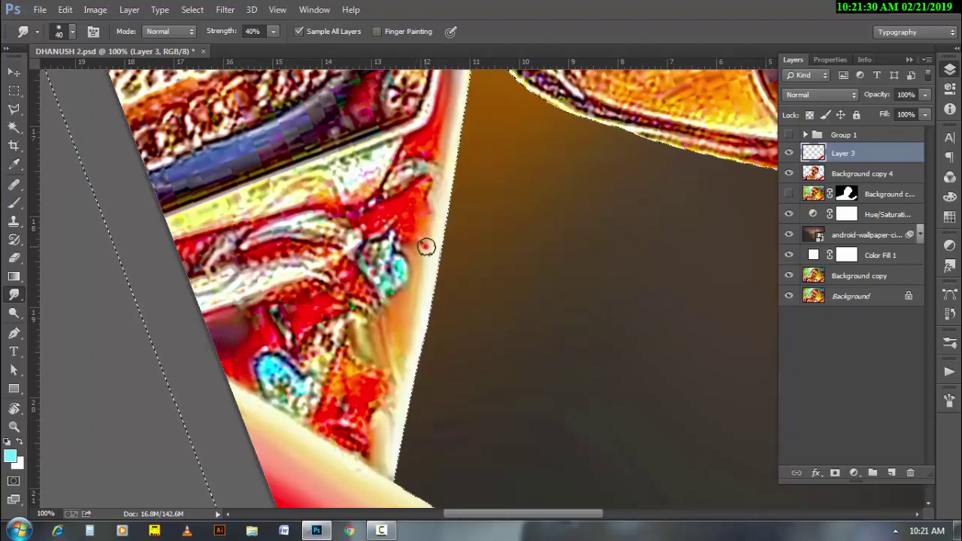
pyautogui.moveTo(431, 223)
pyautogui.mouseDown()
pyautogui.moveTo(412, 361)
pyautogui.moveTo(396, 374)
pyautogui.mouseUp()
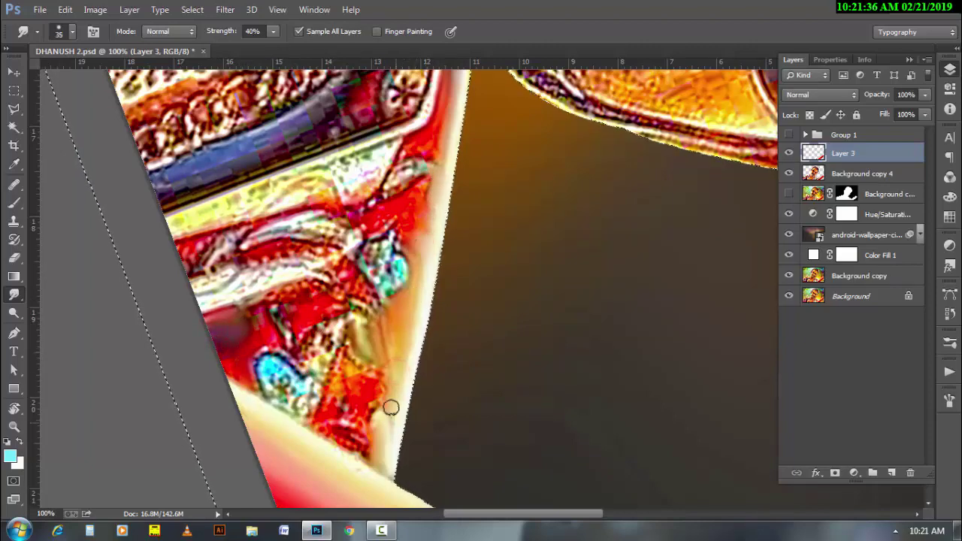
pyautogui.press('r')
pyautogui.moveTo(410, 296)
pyautogui.mouseDown()
pyautogui.moveTo(378, 380)
pyautogui.moveTo(369, 375)
pyautogui.mouseUp()
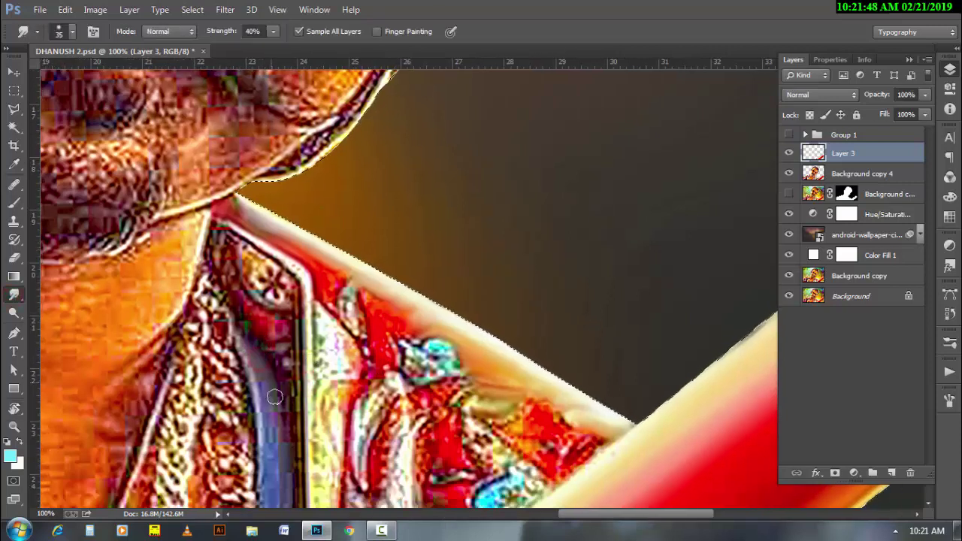
# Step: Smudge the blue band of the shirt smooth, varying the brush size
pyautogui.scroll(-3, 278, 413)
pyautogui.press(']')
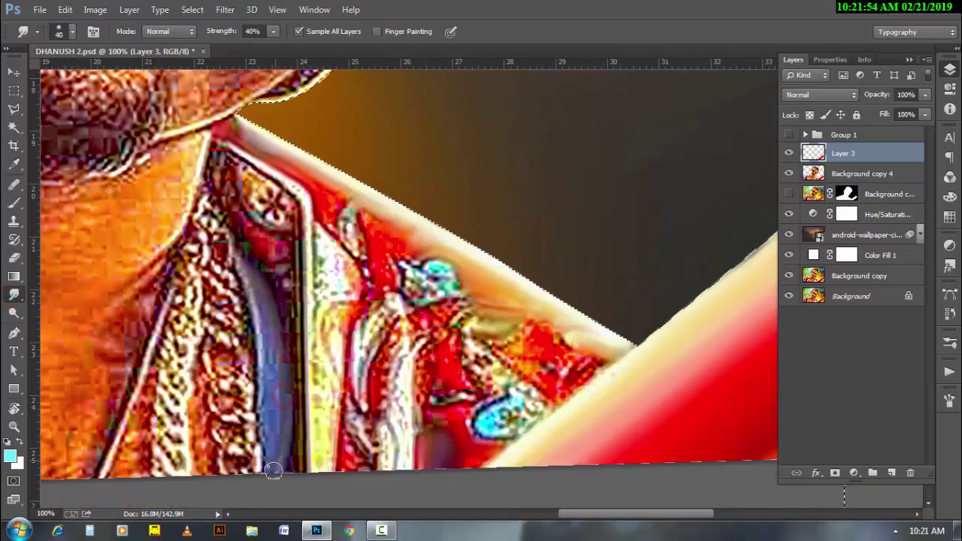
pyautogui.moveTo(276, 430); pyautogui.dragTo(278, 390)
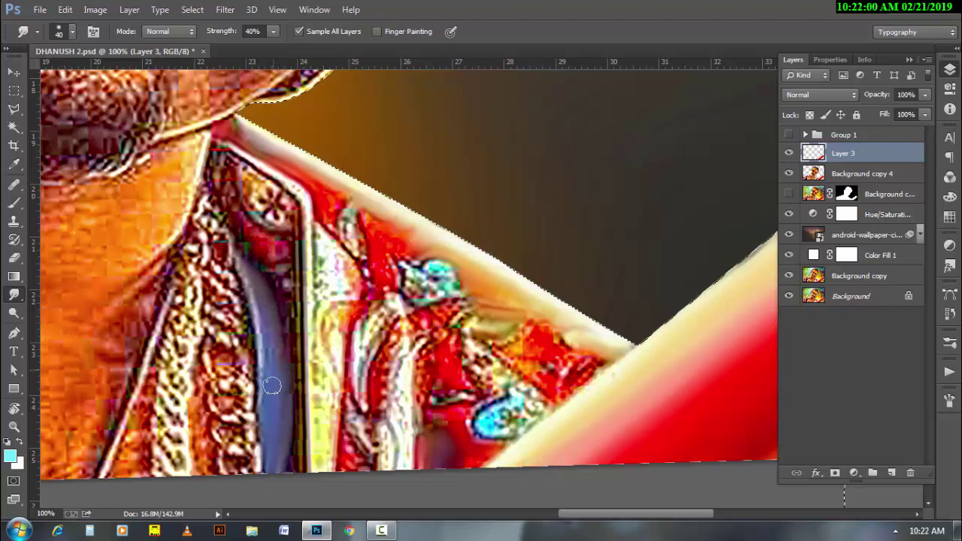
pyautogui.press('[')
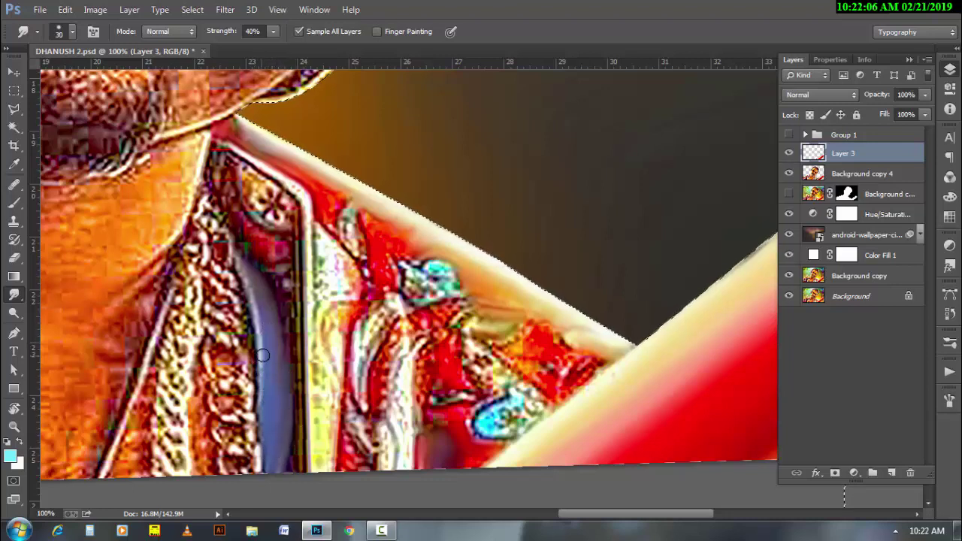
pyautogui.moveTo(256, 345); pyautogui.dragTo(261, 391)
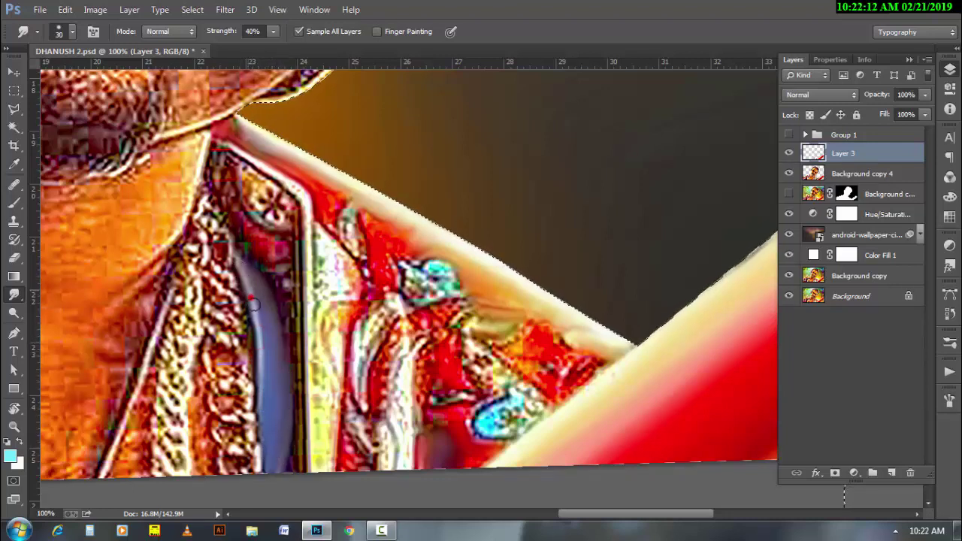
pyautogui.moveTo(256, 283); pyautogui.dragTo(265, 318)
pyautogui.press(']')
pyautogui.moveTo(281, 401)
pyautogui.mouseDown()
pyautogui.moveTo(277, 459)
pyautogui.moveTo(299, 460)
pyautogui.moveTo(292, 463)
pyautogui.moveTo(332, 441)
pyautogui.moveTo(324, 323)
pyautogui.mouseUp()
# Step: Smooth the pale collar band and smear the pattern beside it
pyautogui.press('[')
pyautogui.press(']')
pyautogui.press(']')
pyautogui.press(']')
pyautogui.press('[')
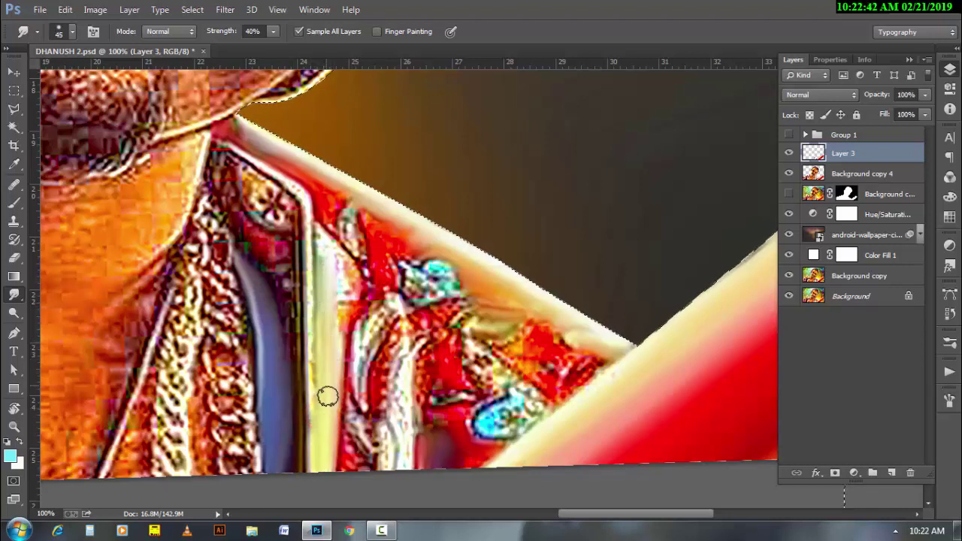
pyautogui.press('[')
pyautogui.press('[')
pyautogui.moveTo(308, 273); pyautogui.dragTo(309, 323)
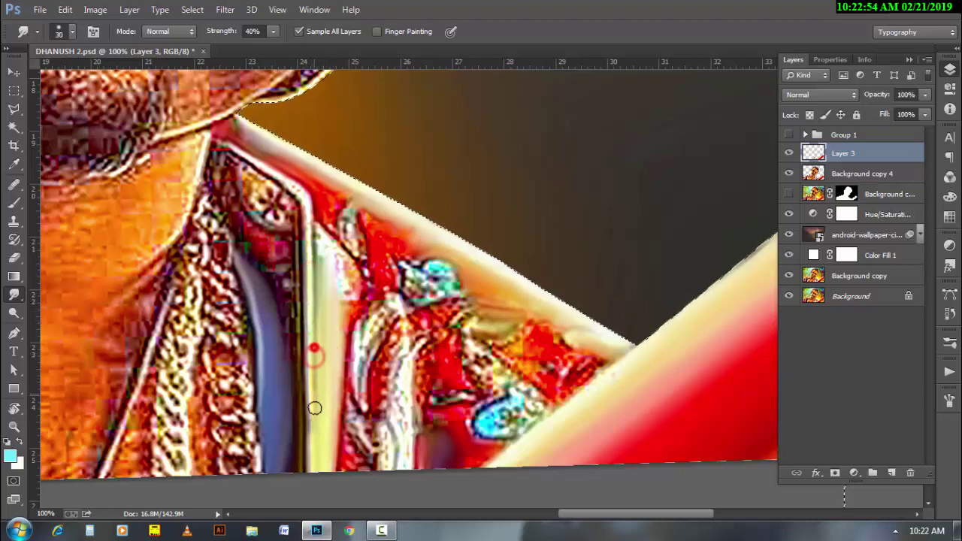
pyautogui.moveTo(315, 385); pyautogui.dragTo(313, 429)
pyautogui.press('[')
pyautogui.press('[')
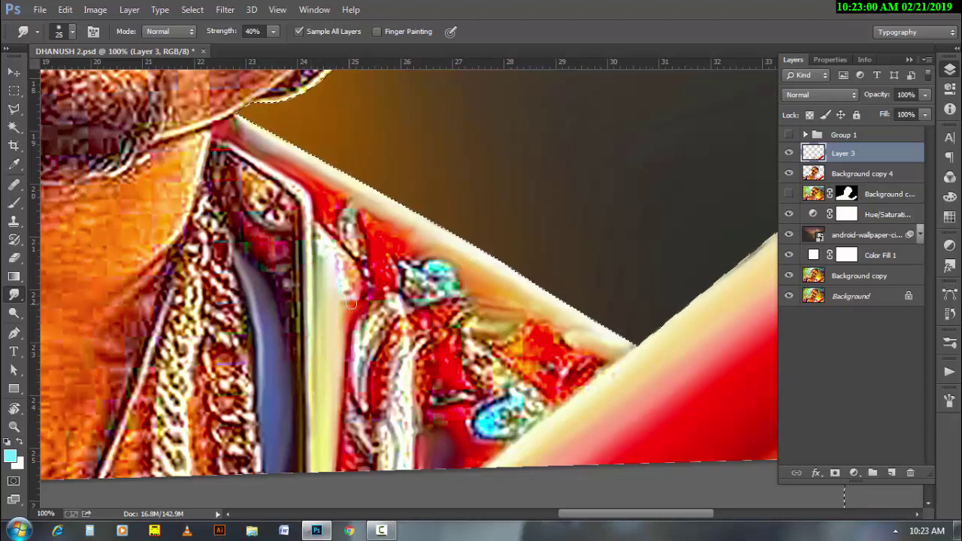
pyautogui.moveTo(351, 303); pyautogui.dragTo(365, 289)
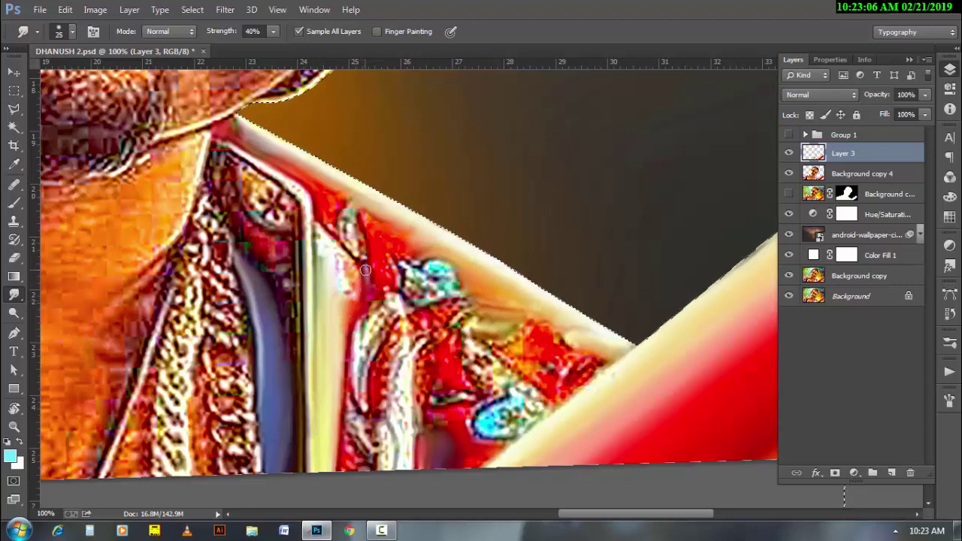
# Step: Smudge the upper collar edge by the neck and smear away its red spots
pyautogui.press(']')
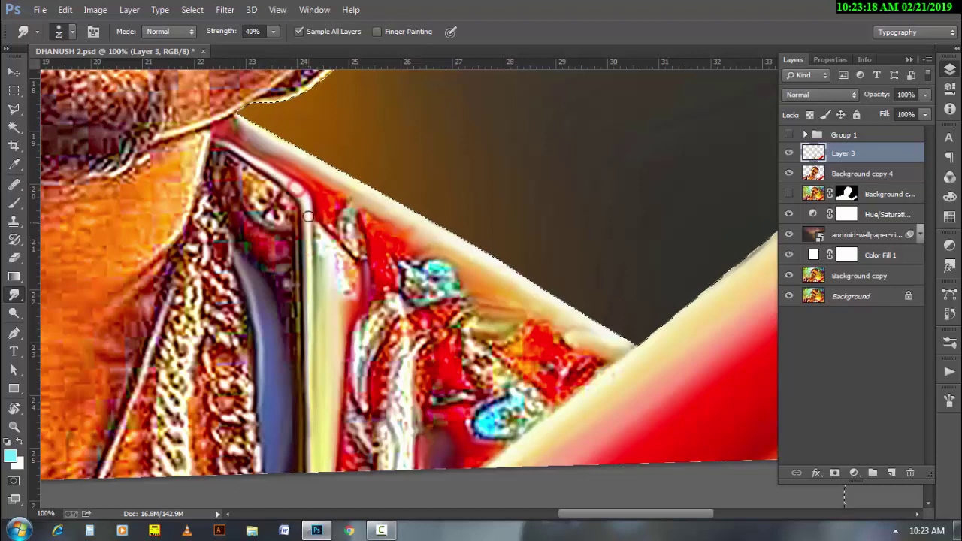
pyautogui.moveTo(301, 203); pyautogui.dragTo(230, 149)
pyautogui.press('[')
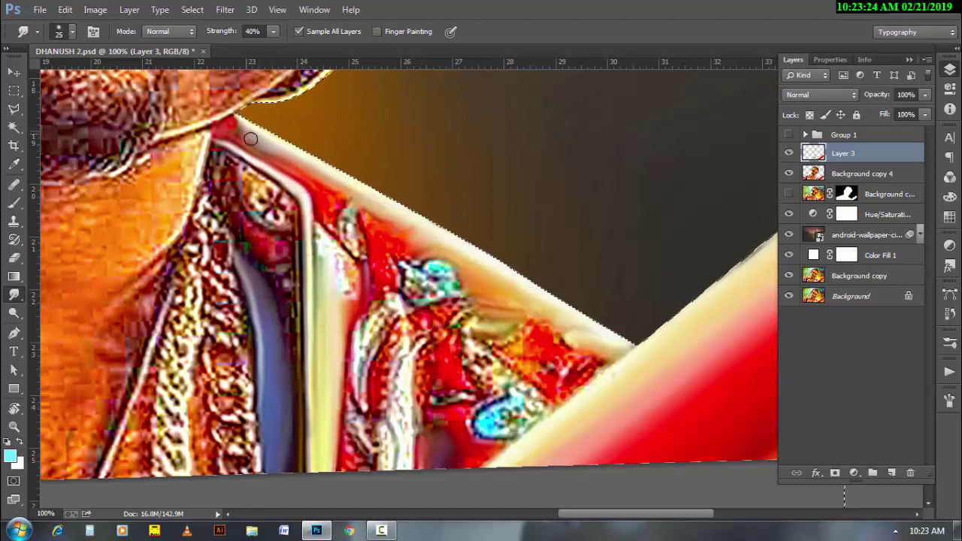
pyautogui.moveTo(342, 257); pyautogui.dragTo(351, 266)
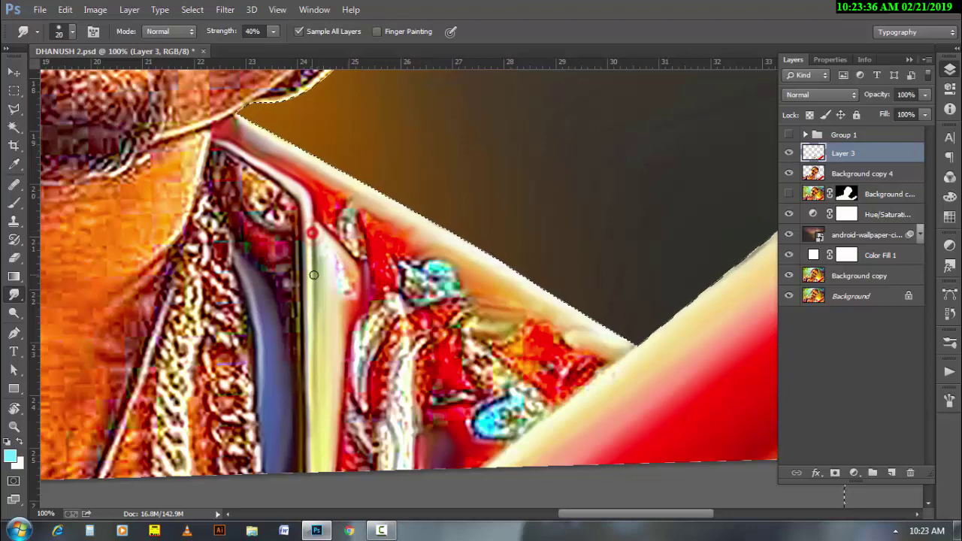
pyautogui.moveTo(312, 229); pyautogui.dragTo(331, 267)
pyautogui.press(']')
pyautogui.press(']')
pyautogui.click(351, 292)
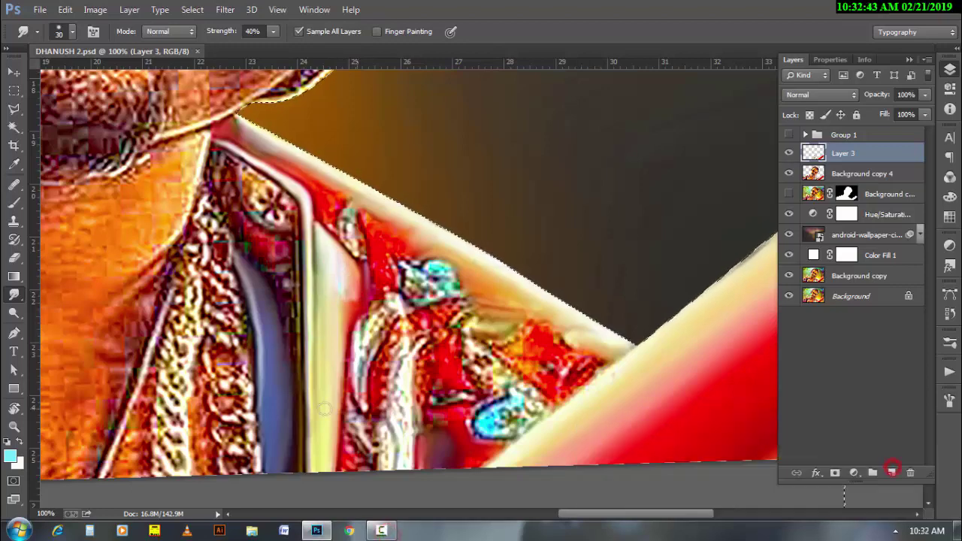
# Step: Rotate the canvas view 21° to follow the collar and zoom to 200%
pyautogui.press('r')
pyautogui.moveTo(296, 397); pyautogui.dragTo(14, 301)
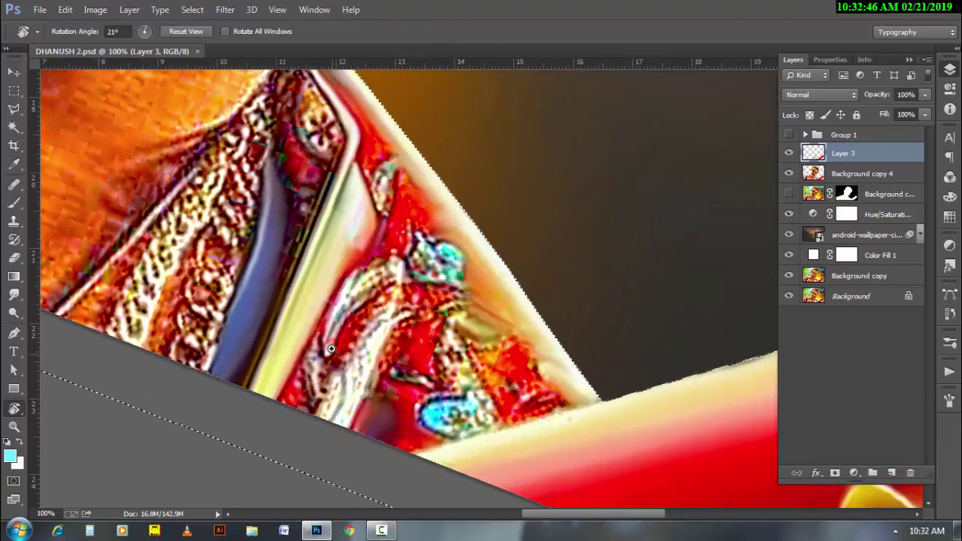
pyautogui.click(14, 297)
pyautogui.keyDown('ctrl'); pyautogui.click(304, 372); pyautogui.keyUp('ctrl')
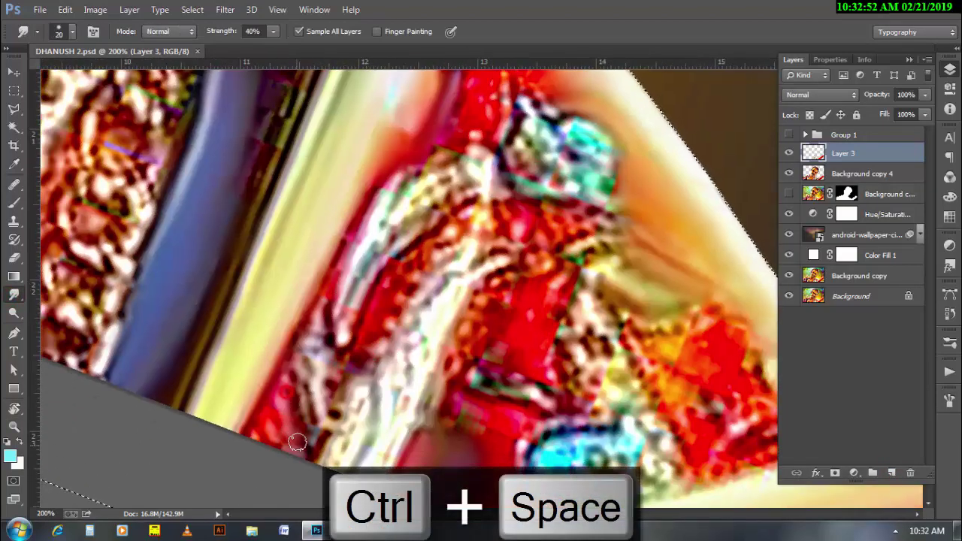
# Step: Blend the yellow, red and white collar edges into smooth strokes
pyautogui.moveTo(305, 440); pyautogui.dragTo(352, 221)
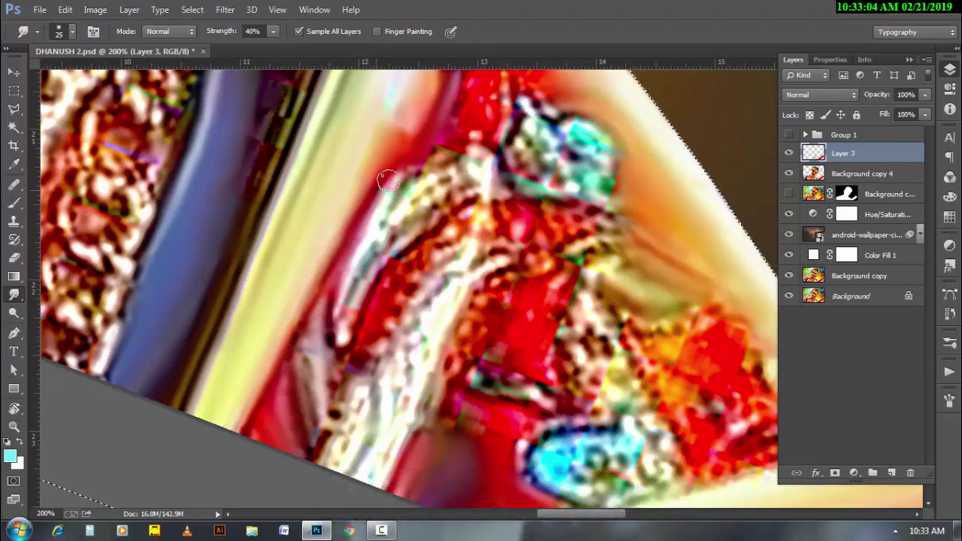
pyautogui.press(']')
pyautogui.moveTo(351, 222); pyautogui.dragTo(262, 404)
pyautogui.moveTo(304, 349); pyautogui.dragTo(326, 423)
pyautogui.press('[')
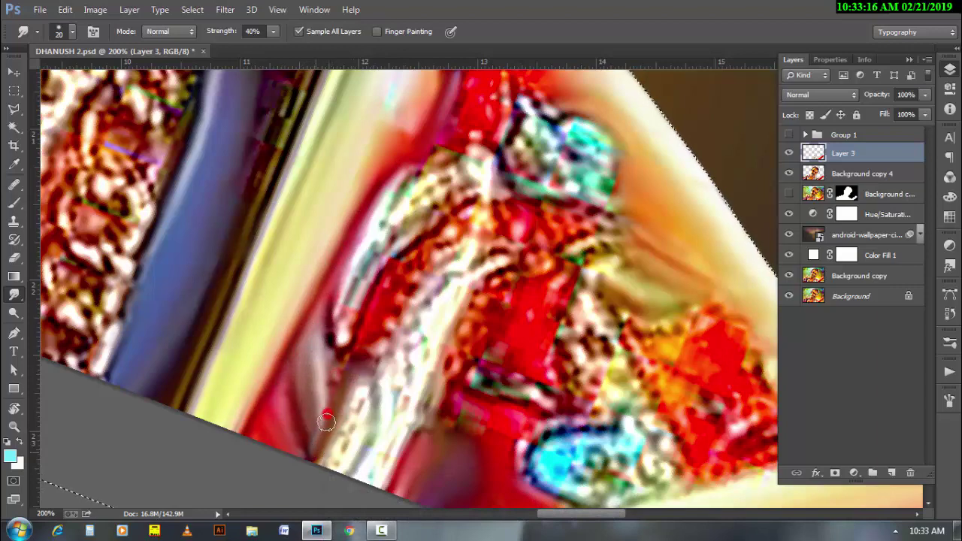
pyautogui.press('[')
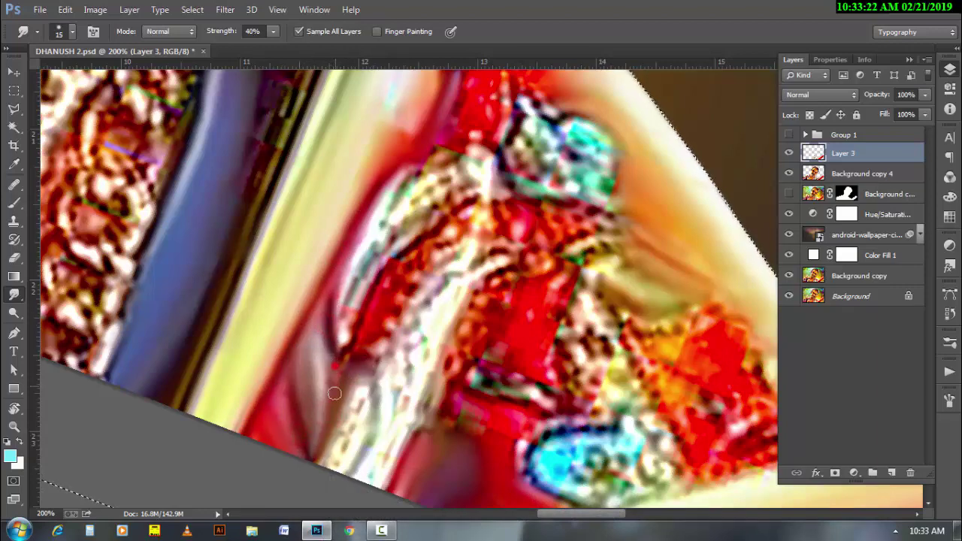
pyautogui.moveTo(353, 349); pyautogui.dragTo(400, 266)
# Step: Reshape the pale collar streak and smear it into the red area
pyautogui.press(']')
pyautogui.press(']')
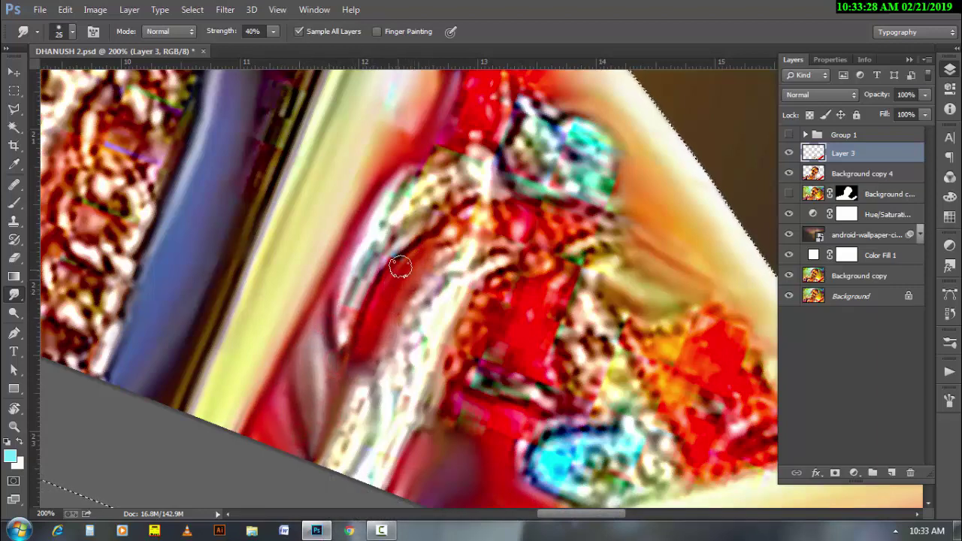
pyautogui.moveTo(354, 388); pyautogui.dragTo(356, 420)
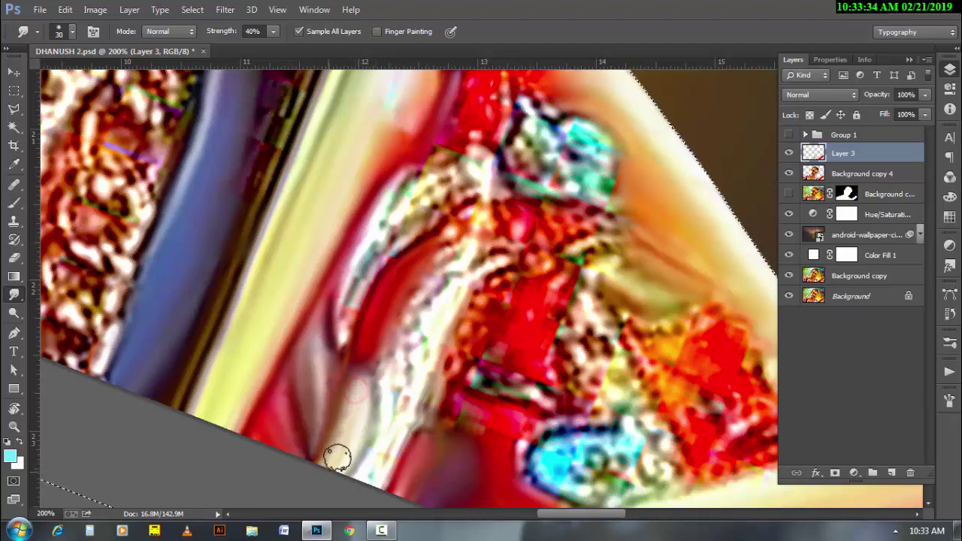
pyautogui.moveTo(316, 371)
pyautogui.mouseDown()
pyautogui.moveTo(345, 450)
pyautogui.moveTo(389, 398)
pyautogui.moveTo(381, 462)
pyautogui.moveTo(448, 281)
pyautogui.mouseUp()
pyautogui.press(']')
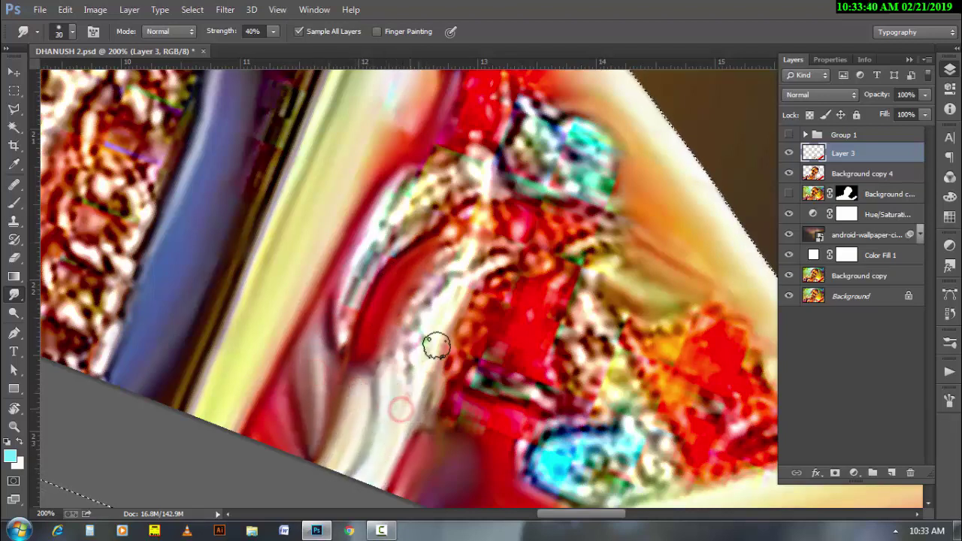
pyautogui.press('[')
pyautogui.moveTo(411, 357); pyautogui.dragTo(451, 281)
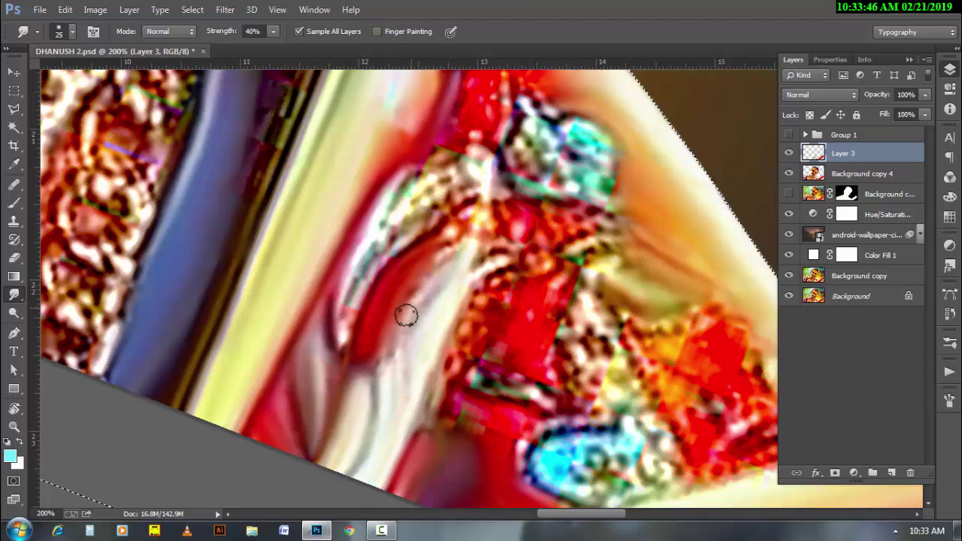
pyautogui.moveTo(404, 316)
pyautogui.mouseDown()
pyautogui.moveTo(450, 230)
pyautogui.moveTo(468, 258)
pyautogui.mouseUp()
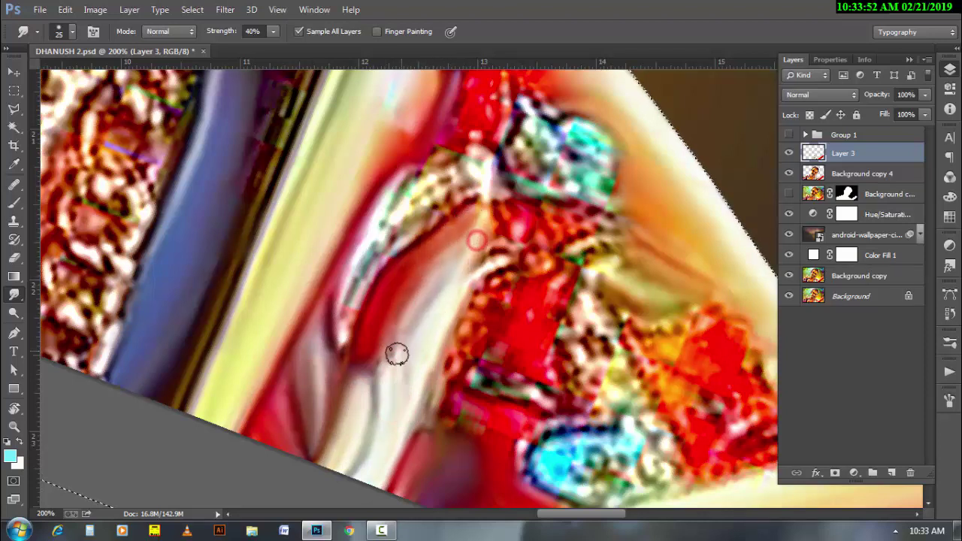
pyautogui.moveTo(406, 308)
pyautogui.mouseDown()
pyautogui.moveTo(397, 384)
pyautogui.moveTo(456, 369)
pyautogui.moveTo(526, 268)
pyautogui.moveTo(480, 293)
pyautogui.moveTo(475, 277)
pyautogui.mouseUp()
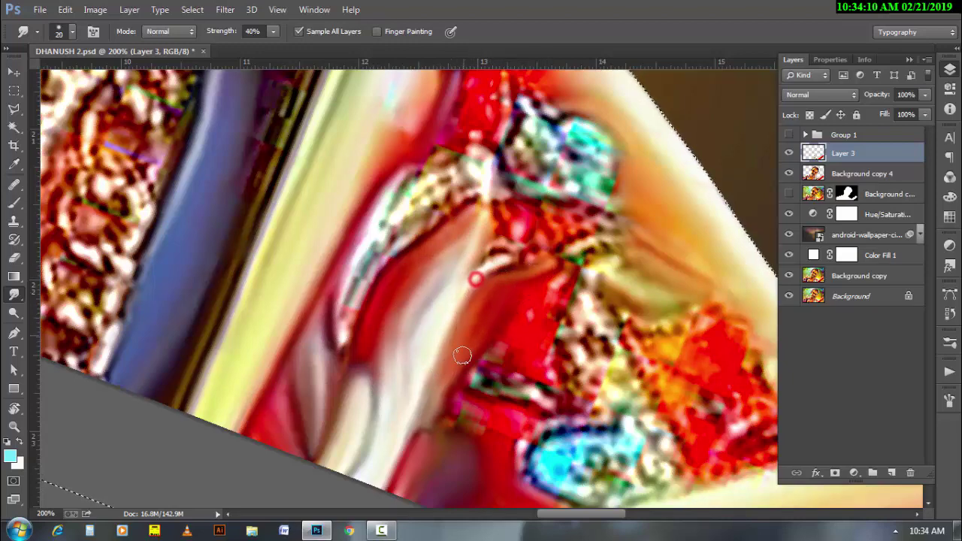
pyautogui.moveTo(445, 421)
pyautogui.mouseDown()
pyautogui.moveTo(429, 436)
pyautogui.moveTo(471, 425)
pyautogui.mouseUp()
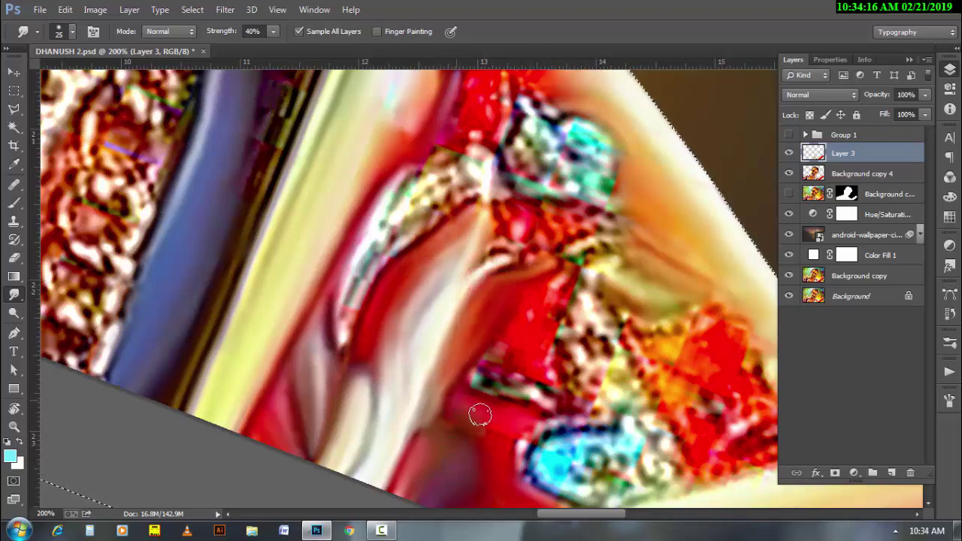
# Step: Smudge the pale streak on the right into smooth strokes, then pan to the blue oval
pyautogui.press('[')
pyautogui.moveTo(519, 394)
pyautogui.mouseDown()
pyautogui.moveTo(496, 386)
pyautogui.moveTo(548, 368)
pyautogui.moveTo(560, 298)
pyautogui.moveTo(518, 313)
pyautogui.mouseUp()
pyautogui.press(']')
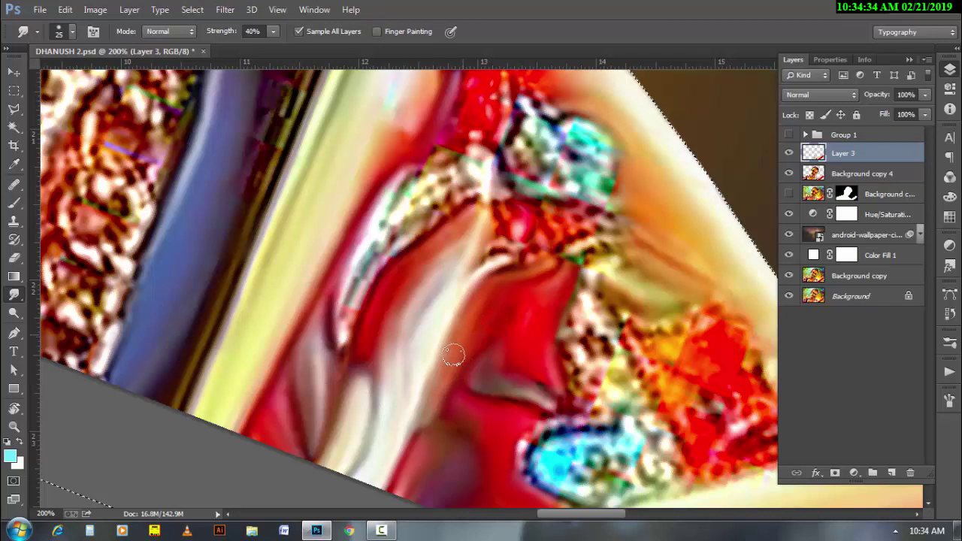
pyautogui.press(']')
pyautogui.moveTo(576, 353)
pyautogui.mouseDown()
pyautogui.moveTo(564, 360)
pyautogui.moveTo(594, 390)
pyautogui.moveTo(576, 305)
pyautogui.mouseUp()
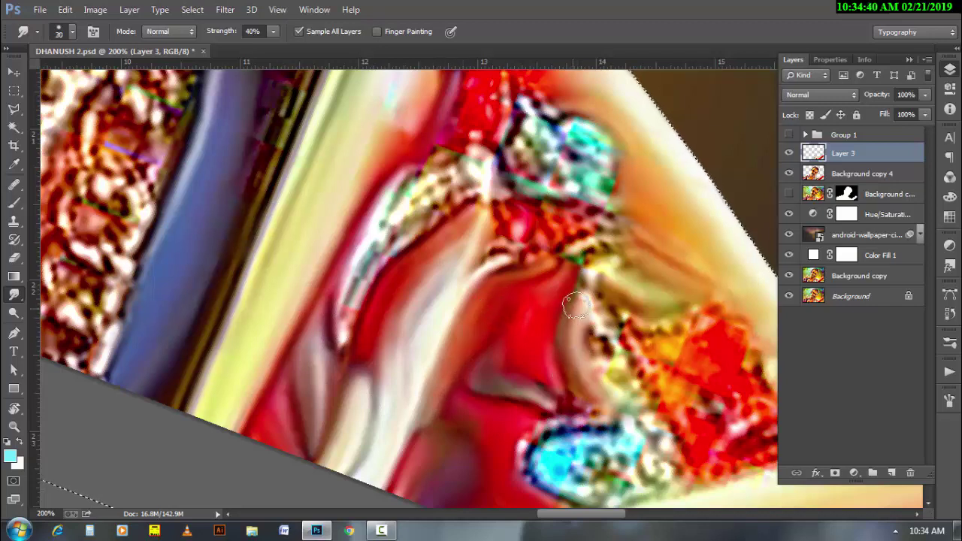
pyautogui.moveTo(564, 384)
pyautogui.mouseDown()
pyautogui.moveTo(592, 296)
pyautogui.moveTo(682, 474)
pyautogui.mouseUp()
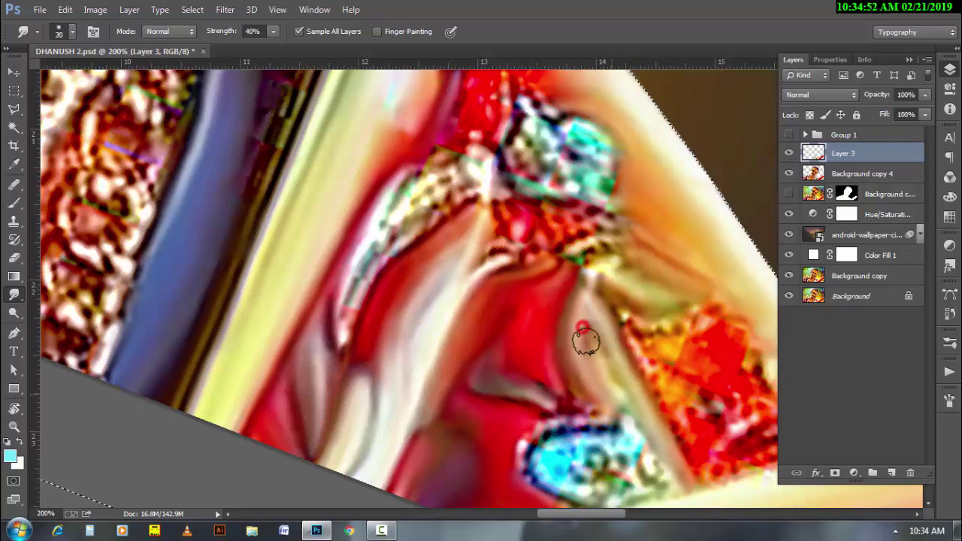
pyautogui.moveTo(587, 324); pyautogui.dragTo(622, 396)
pyautogui.press('[')
pyautogui.moveTo(590, 344); pyautogui.dragTo(444, 300)
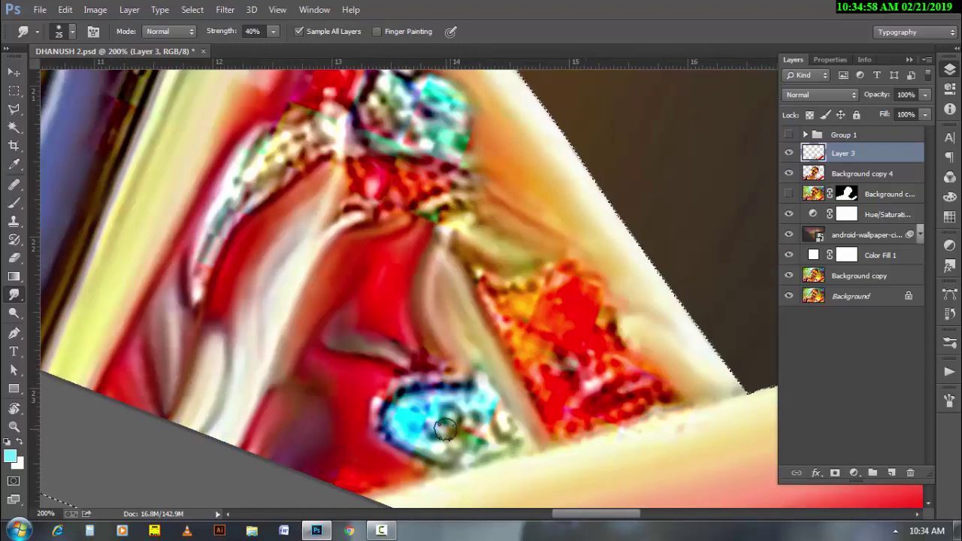
# Step: Smooth the dark outline and lower-right edge of the blue oval
pyautogui.moveTo(406, 380)
pyautogui.mouseDown()
pyautogui.moveTo(376, 399)
pyautogui.moveTo(429, 466)
pyautogui.moveTo(380, 399)
pyautogui.moveTo(370, 469)
pyautogui.moveTo(393, 468)
pyautogui.moveTo(348, 461)
pyautogui.moveTo(398, 410)
pyautogui.moveTo(453, 400)
pyautogui.moveTo(472, 408)
pyautogui.moveTo(443, 423)
pyautogui.moveTo(446, 453)
pyautogui.moveTo(498, 419)
pyautogui.moveTo(489, 404)
pyautogui.moveTo(508, 410)
pyautogui.mouseUp()
pyautogui.press(']')
pyautogui.press('[')
pyautogui.moveTo(508, 410)
pyautogui.mouseDown()
pyautogui.moveTo(481, 447)
pyautogui.moveTo(438, 416)
pyautogui.moveTo(420, 464)
pyautogui.mouseUp()
pyautogui.press('[')
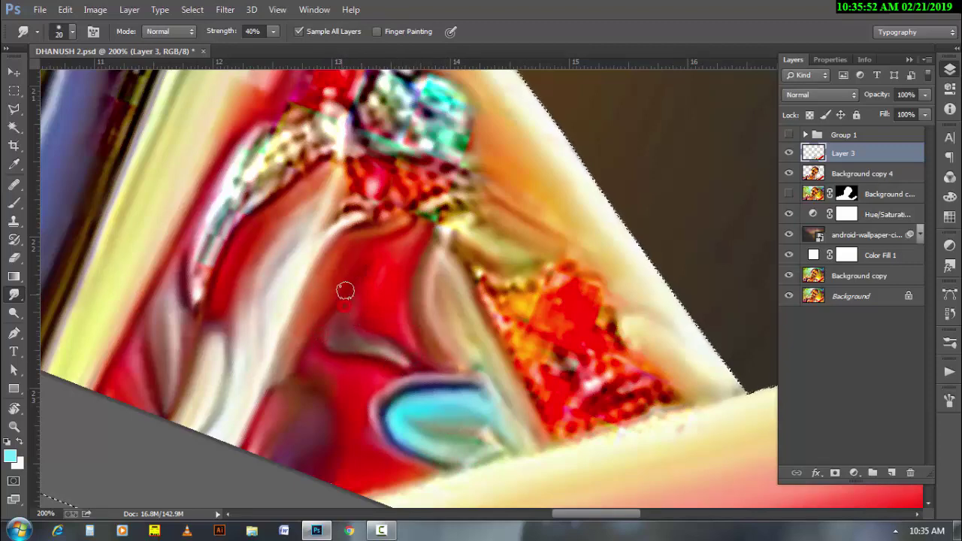
pyautogui.press('[')
# Step: Blend the white streaks above and beside the oval with a smaller brush
pyautogui.moveTo(295, 335); pyautogui.dragTo(249, 409)
pyautogui.press('[')
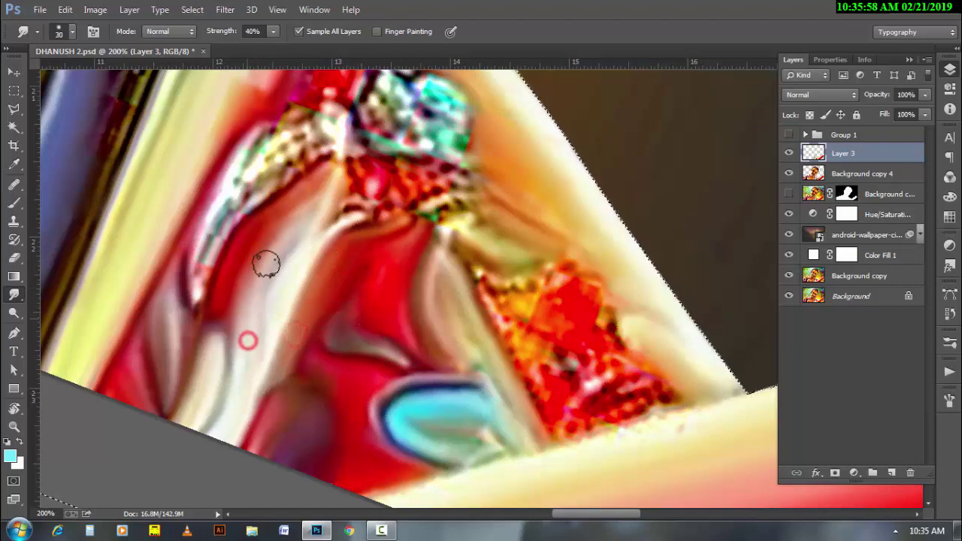
pyautogui.moveTo(311, 232); pyautogui.dragTo(263, 323)
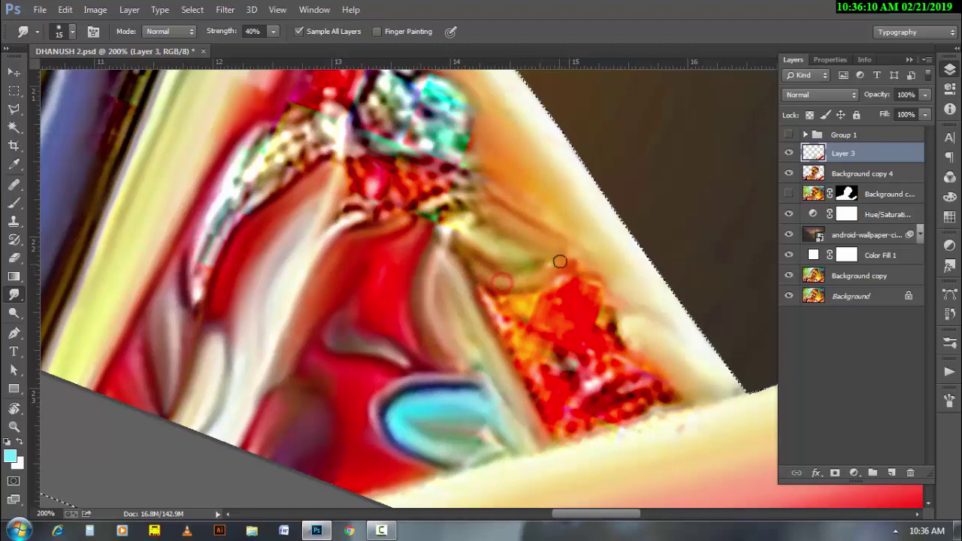
pyautogui.press(']')
# Step: Smudge the dotted red-orange patch into solid red and remove the red dot
pyautogui.moveTo(474, 241); pyautogui.dragTo(538, 258)
pyautogui.moveTo(538, 385)
pyautogui.mouseDown()
pyautogui.moveTo(504, 333)
pyautogui.moveTo(545, 414)
pyautogui.mouseUp()
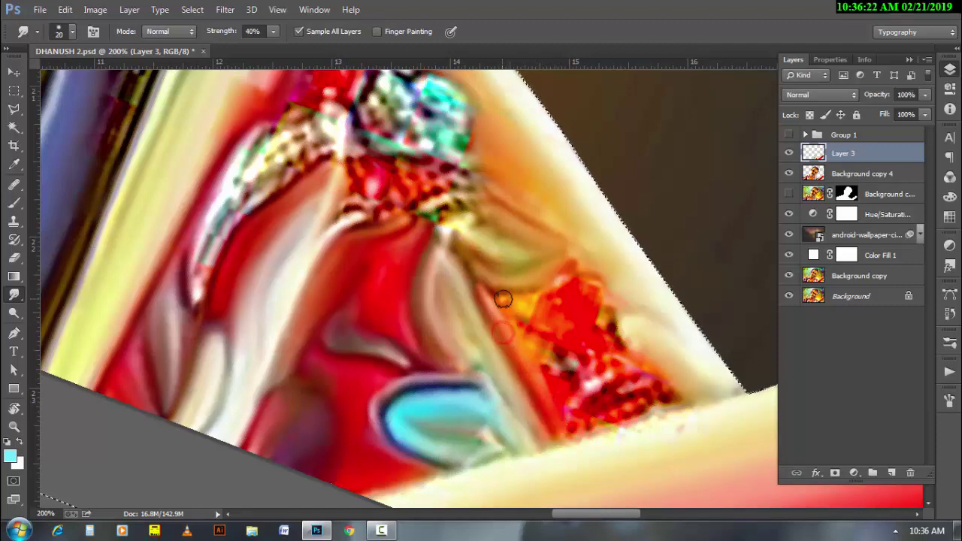
pyautogui.press(']')
pyautogui.press(']')
pyautogui.press(']')
pyautogui.moveTo(569, 323)
pyautogui.mouseDown()
pyautogui.moveTo(571, 260)
pyautogui.moveTo(607, 322)
pyautogui.moveTo(586, 288)
pyautogui.moveTo(657, 369)
pyautogui.moveTo(578, 402)
pyautogui.mouseUp()
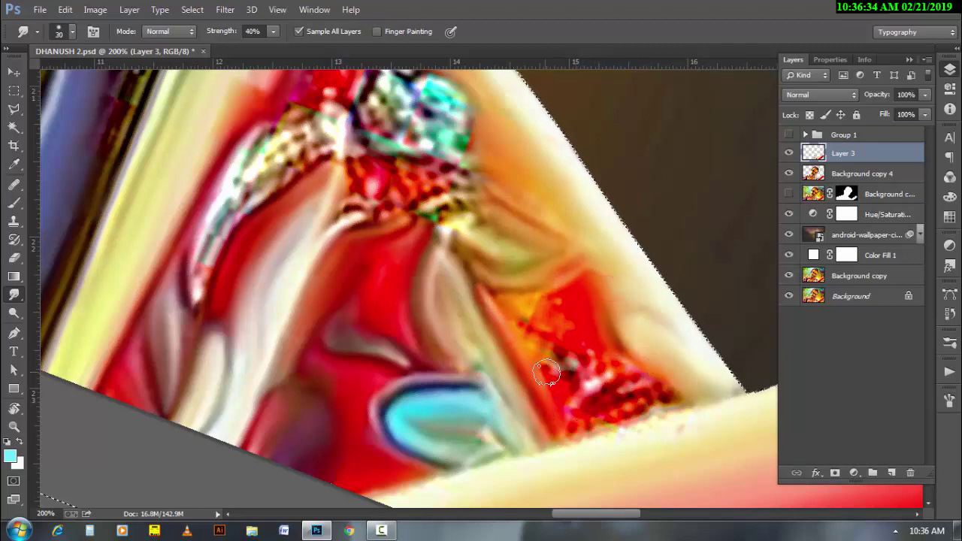
pyautogui.moveTo(549, 375)
pyautogui.mouseDown()
pyautogui.moveTo(569, 418)
pyautogui.moveTo(607, 419)
pyautogui.moveTo(676, 391)
pyautogui.moveTo(623, 338)
pyautogui.mouseUp()
pyautogui.press('[')
pyautogui.press('[')
pyautogui.moveTo(503, 458)
pyautogui.mouseDown()
pyautogui.moveTo(491, 458)
pyautogui.moveTo(537, 350)
pyautogui.moveTo(560, 338)
pyautogui.moveTo(616, 381)
pyautogui.moveTo(543, 318)
pyautogui.moveTo(568, 318)
pyautogui.moveTo(565, 278)
pyautogui.moveTo(532, 301)
pyautogui.moveTo(541, 307)
pyautogui.mouseUp()
# Step: Shift the view up the collar and smooth a few small marks there
pyautogui.press(']')
pyautogui.press('[')
pyautogui.press(']')
pyautogui.press(']')
pyautogui.press('[')
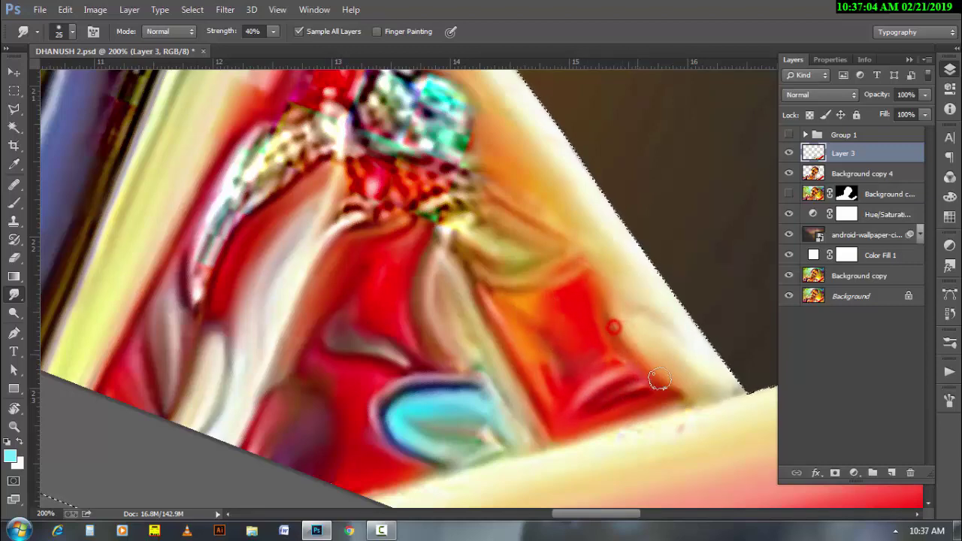
pyautogui.moveTo(309, 287); pyautogui.dragTo(400, 370)
pyautogui.moveTo(288, 369)
pyautogui.mouseDown()
pyautogui.moveTo(290, 381)
pyautogui.moveTo(290, 335)
pyautogui.moveTo(314, 292)
pyautogui.mouseUp()
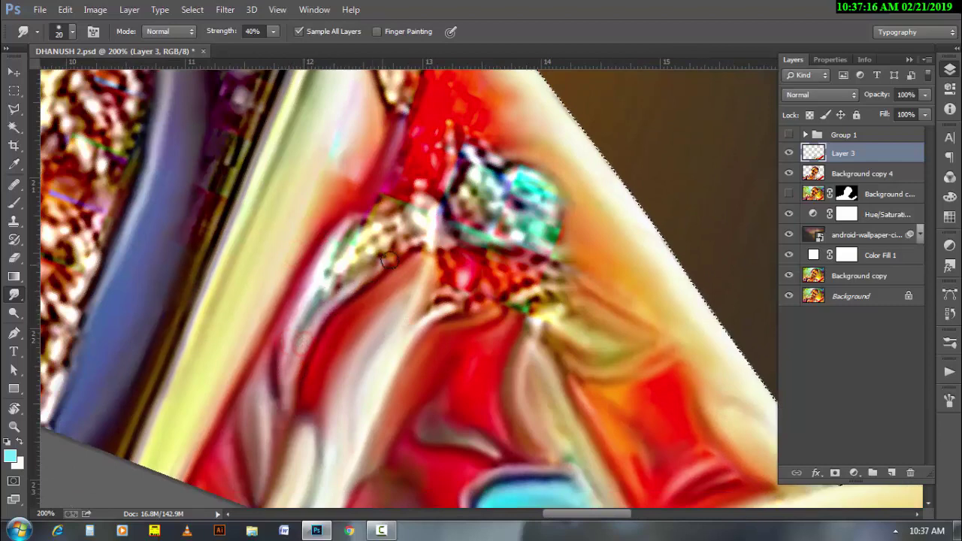
# Step: Smooth the light and green edge pixels near the collar
pyautogui.moveTo(389, 259); pyautogui.dragTo(413, 242)
pyautogui.moveTo(368, 278); pyautogui.dragTo(344, 236)
pyautogui.moveTo(330, 271)
pyautogui.mouseDown()
pyautogui.moveTo(350, 225)
pyautogui.moveTo(302, 316)
pyautogui.moveTo(393, 227)
pyautogui.moveTo(348, 257)
pyautogui.moveTo(393, 215)
pyautogui.moveTo(289, 367)
pyautogui.moveTo(398, 253)
pyautogui.moveTo(398, 154)
pyautogui.moveTo(376, 205)
pyautogui.moveTo(415, 211)
pyautogui.moveTo(449, 237)
pyautogui.moveTo(479, 290)
pyautogui.mouseUp()
pyautogui.press(']')
pyautogui.press('[')
pyautogui.press('[')
pyautogui.press(']')
pyautogui.press('[')
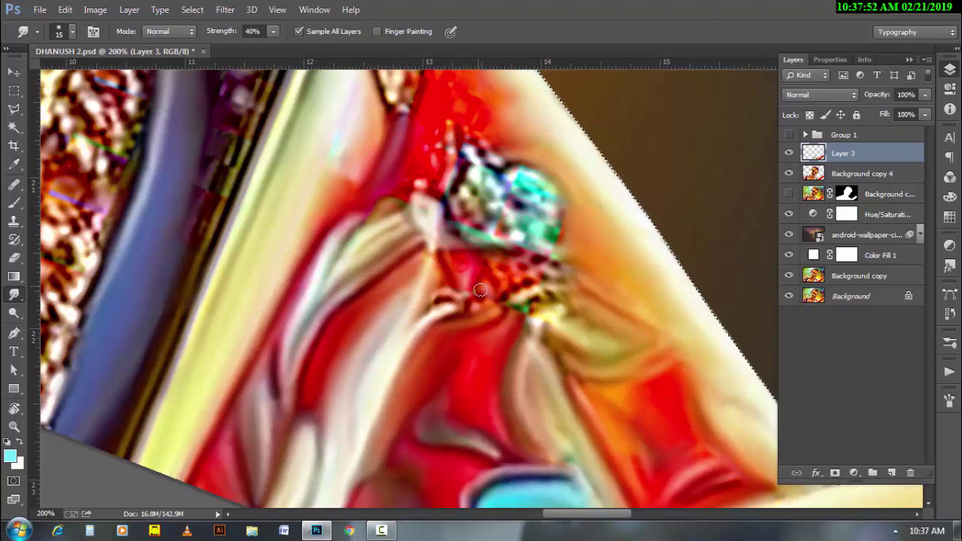
pyautogui.press(']')
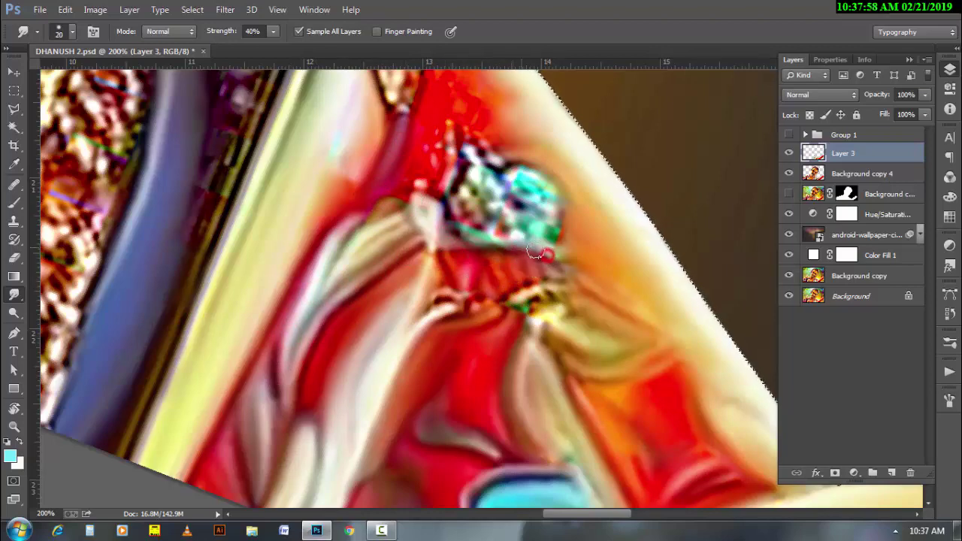
pyautogui.press('[')
# Step: Smudge the red and collar pixels below the oval and smear dark specks into red
pyautogui.moveTo(469, 238)
pyautogui.mouseDown()
pyautogui.moveTo(438, 297)
pyautogui.moveTo(475, 306)
pyautogui.mouseUp()
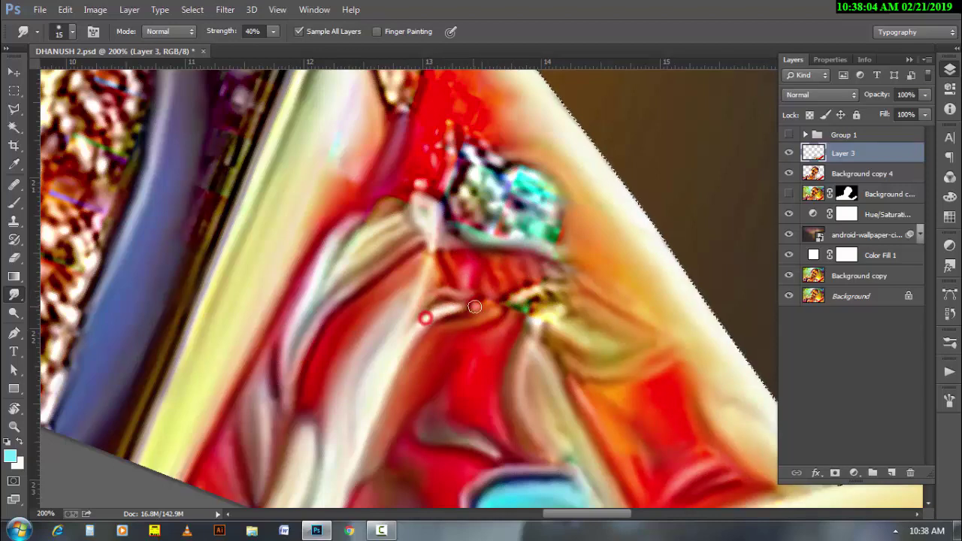
pyautogui.moveTo(553, 286); pyautogui.dragTo(525, 308)
pyautogui.press('[')
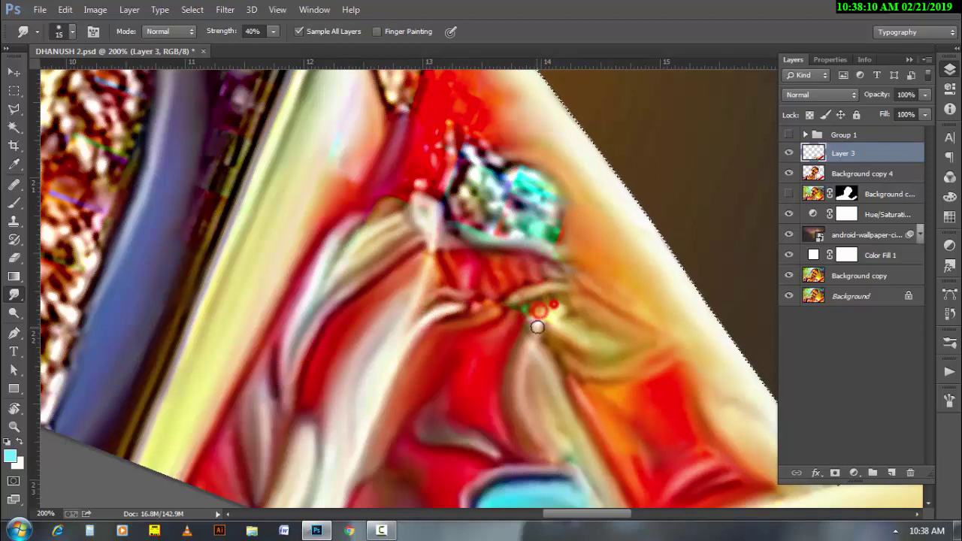
pyautogui.scroll(2, 539, 325)
pyautogui.scroll(4, 539, 325)
pyautogui.press(']')
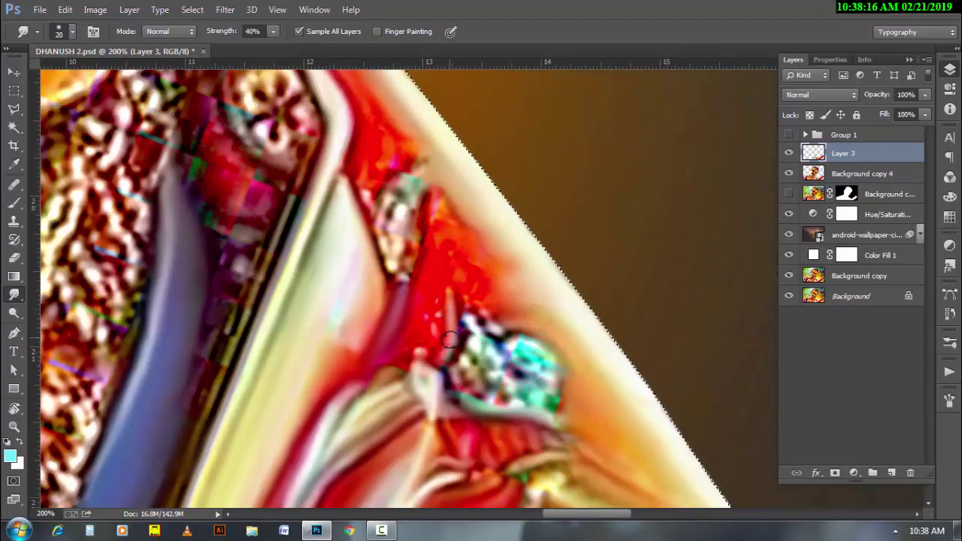
pyautogui.moveTo(448, 339)
pyautogui.mouseDown()
pyautogui.moveTo(434, 317)
pyautogui.moveTo(308, 369)
pyautogui.moveTo(312, 305)
pyautogui.mouseUp()
# Step: Smear the speckled red fabric and orange specks into smooth vertical red strokes
pyautogui.press(']')
pyautogui.press(']')
pyautogui.press(']')
pyautogui.press('[')
pyautogui.press('[')
pyautogui.press('[')
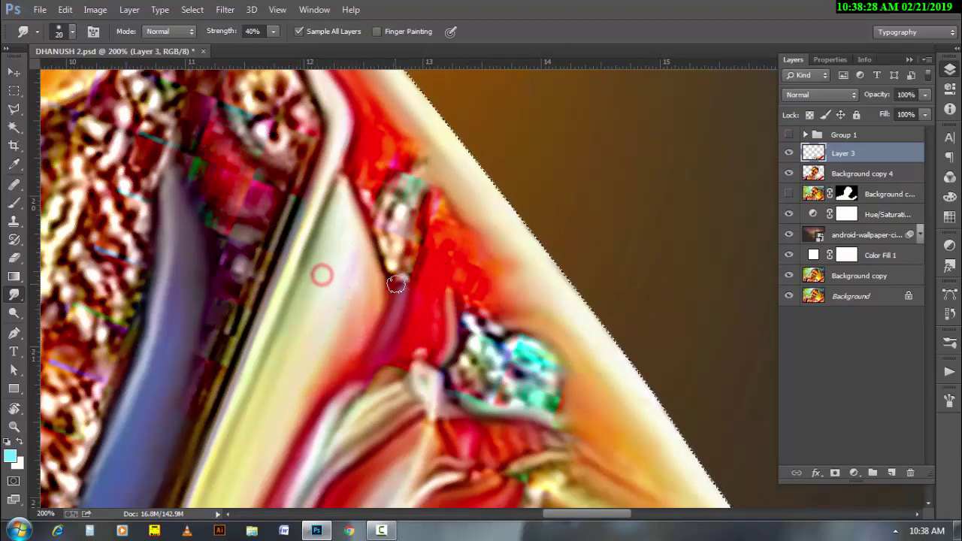
pyautogui.moveTo(430, 195); pyautogui.dragTo(428, 249)
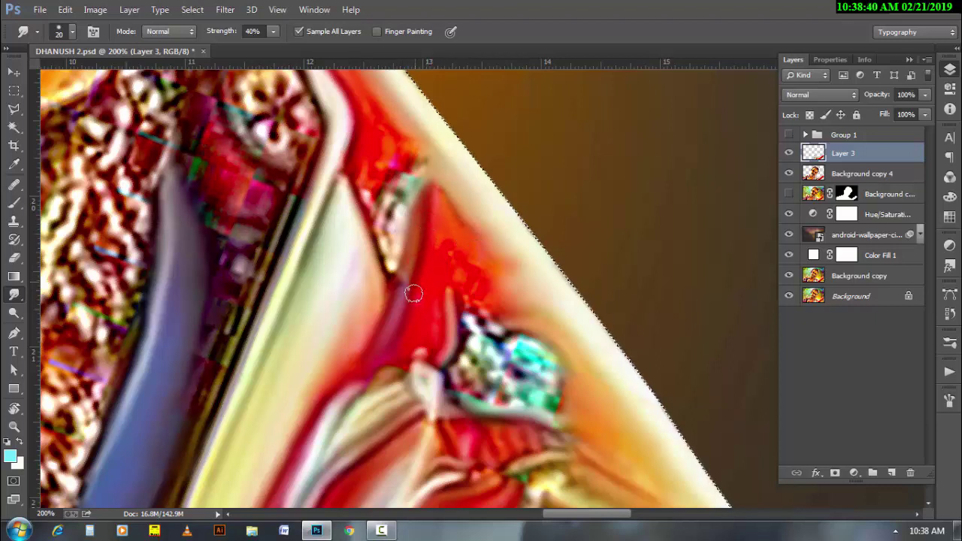
pyautogui.press(']')
pyautogui.moveTo(444, 217); pyautogui.dragTo(460, 286)
pyautogui.press('[')
pyautogui.press('[')
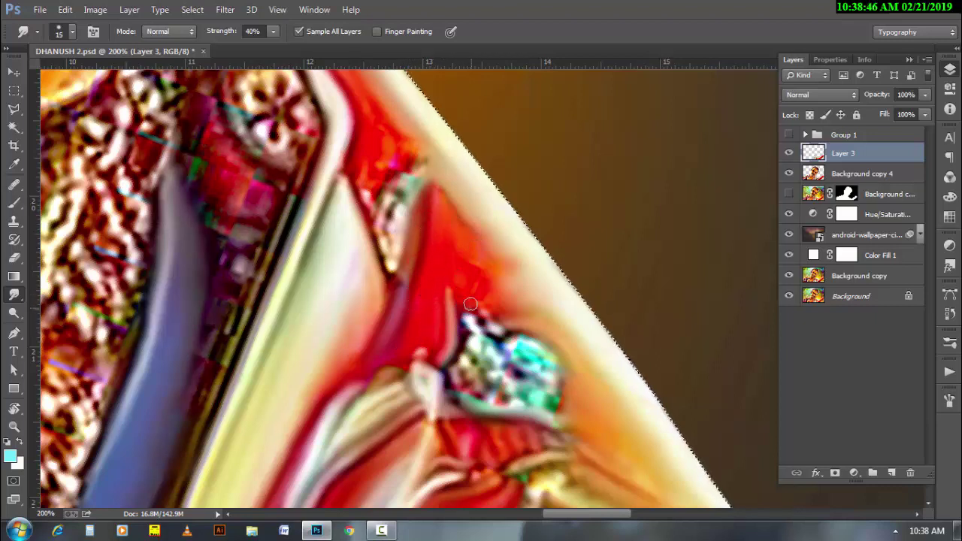
pyautogui.press(']')
pyautogui.press(']')
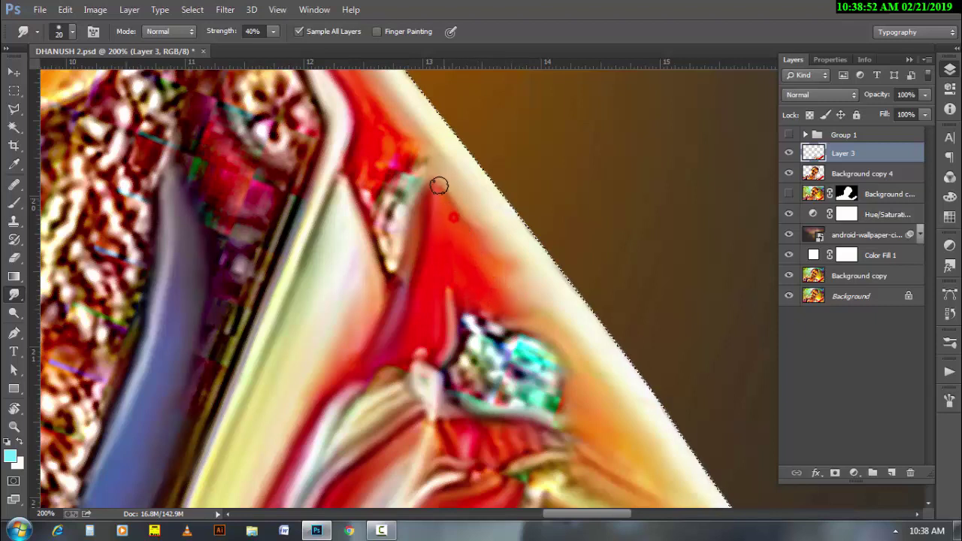
pyautogui.moveTo(438, 187); pyautogui.dragTo(504, 275)
# Step: Smooth the greenish motif and soften the teal gem into a smooth cyan shape
pyautogui.moveTo(396, 213)
pyautogui.mouseDown()
pyautogui.moveTo(421, 170)
pyautogui.moveTo(380, 214)
pyautogui.moveTo(414, 189)
pyautogui.moveTo(357, 177)
pyautogui.mouseUp()
pyautogui.press('[')
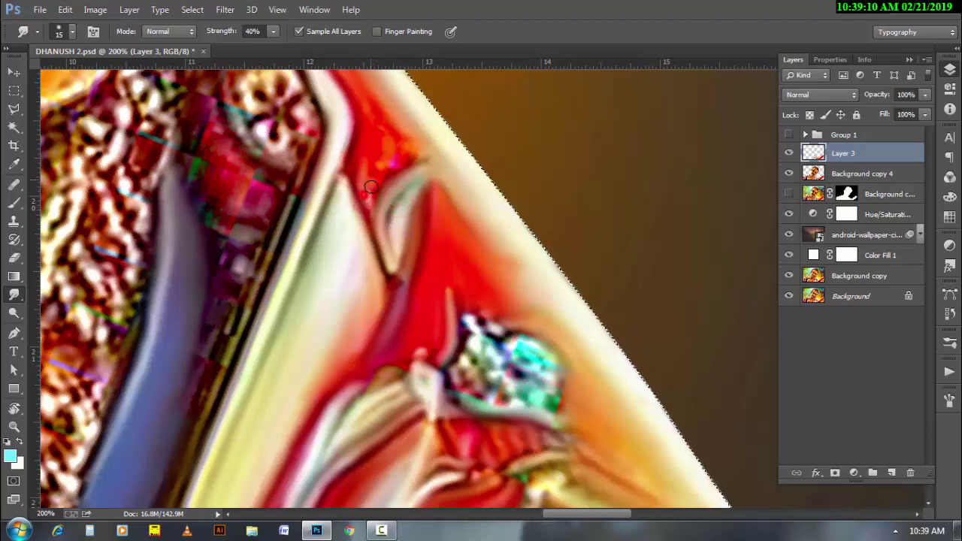
pyautogui.press(']')
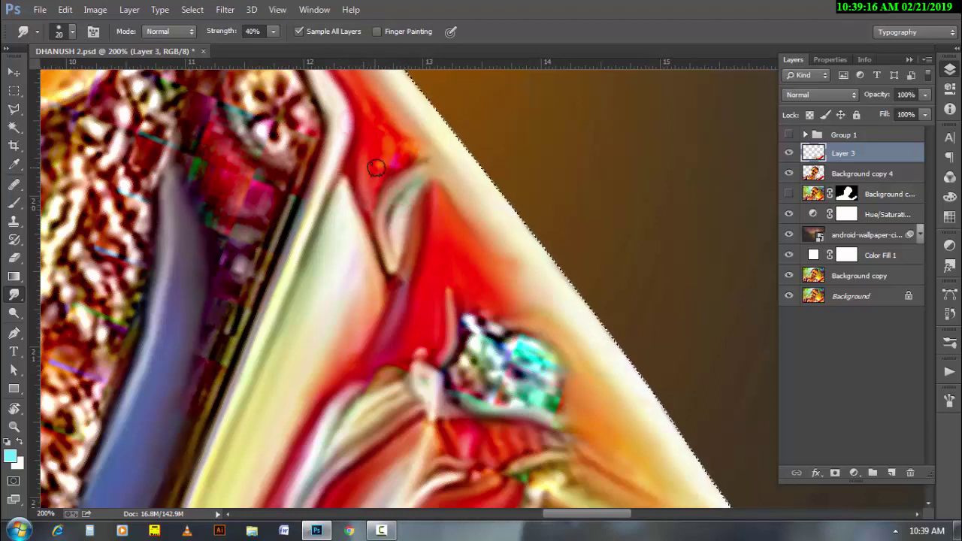
pyautogui.moveTo(376, 166)
pyautogui.mouseDown()
pyautogui.moveTo(393, 165)
pyautogui.moveTo(386, 145)
pyautogui.mouseUp()
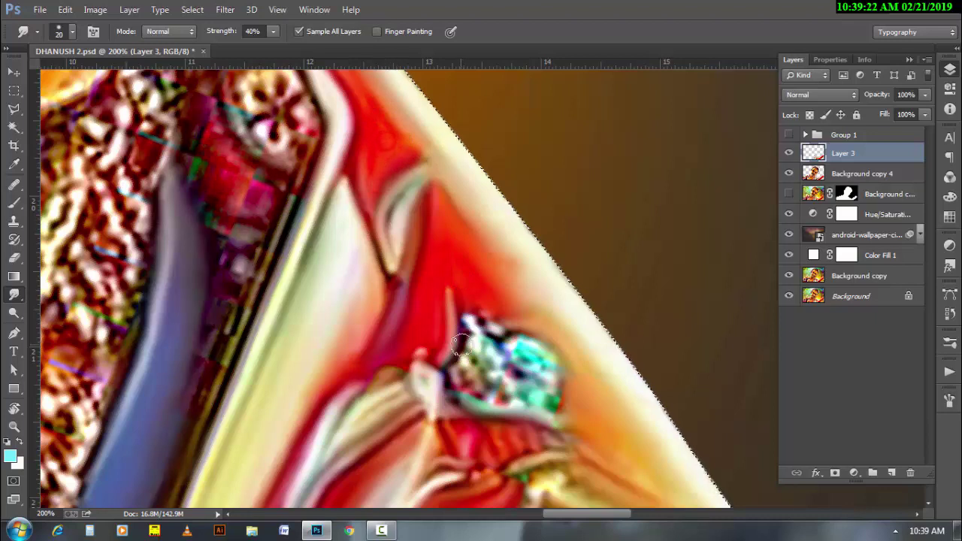
pyautogui.moveTo(472, 337)
pyautogui.mouseDown()
pyautogui.moveTo(471, 327)
pyautogui.moveTo(488, 320)
pyautogui.mouseUp()
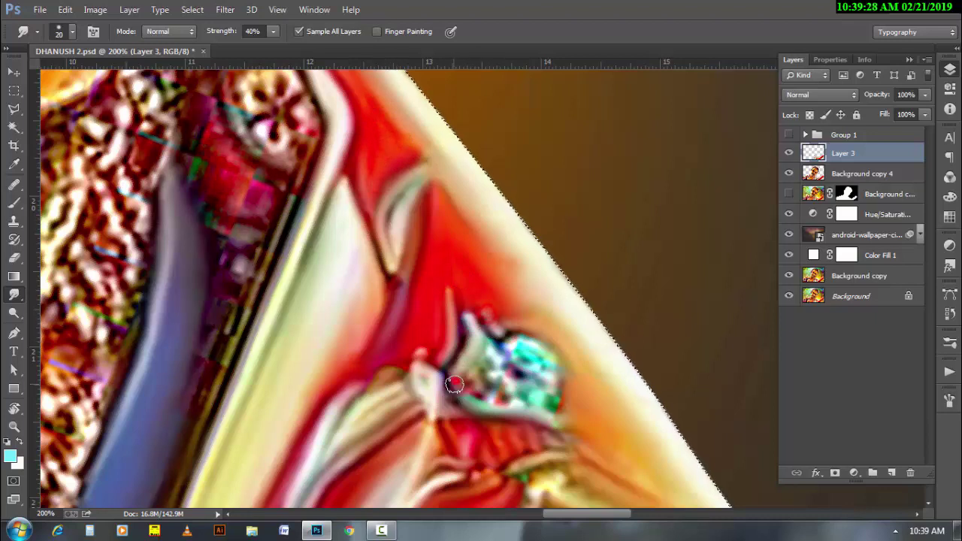
pyautogui.moveTo(450, 382); pyautogui.dragTo(476, 390)
pyautogui.moveTo(487, 351)
pyautogui.mouseDown()
pyautogui.moveTo(511, 391)
pyautogui.moveTo(557, 396)
pyautogui.mouseUp()
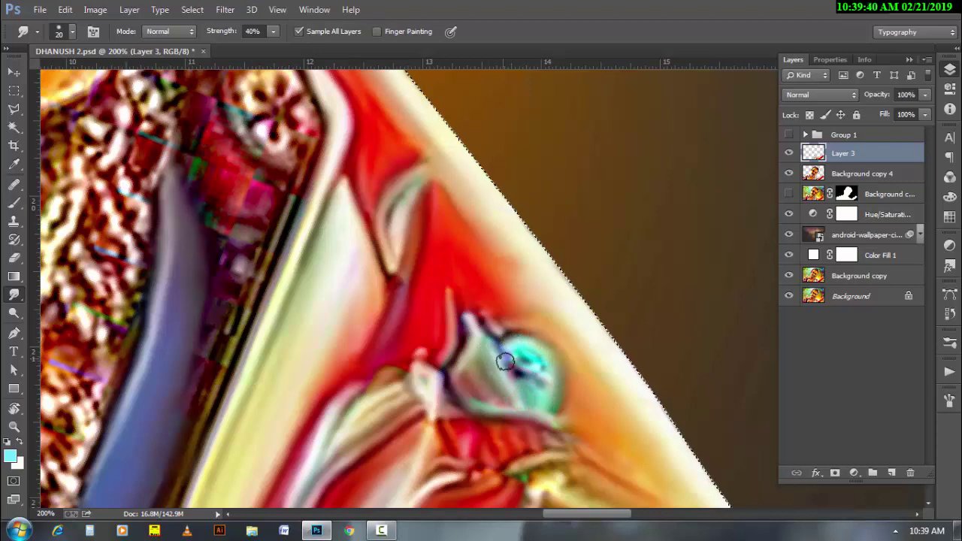
pyautogui.moveTo(505, 361)
pyautogui.mouseDown()
pyautogui.moveTo(526, 354)
pyautogui.moveTo(511, 368)
pyautogui.moveTo(489, 330)
pyautogui.mouseUp()
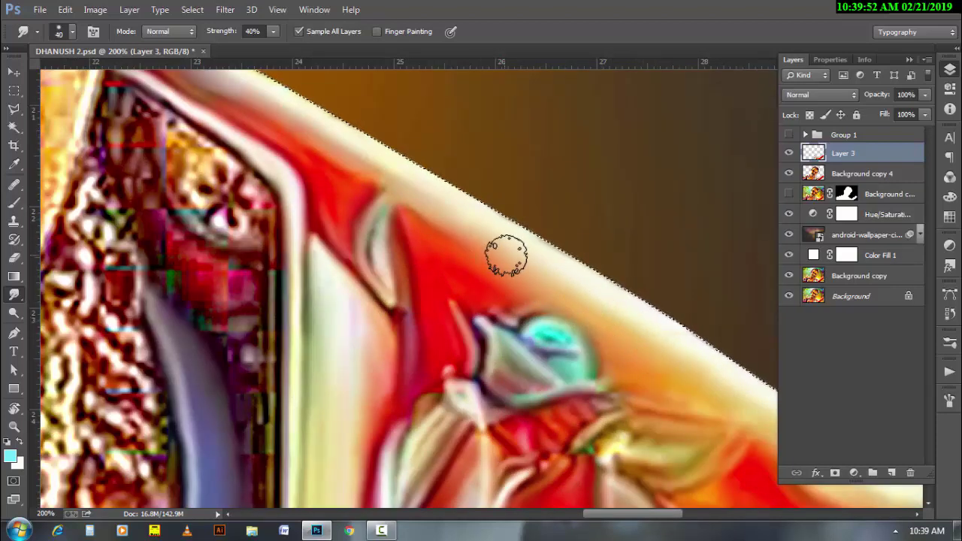
# Step: Zoom out to 100% and smudge the red and yellow petals of the flower motif
pyautogui.keyDown('alt'); pyautogui.click(503, 254); pyautogui.keyUp('alt')
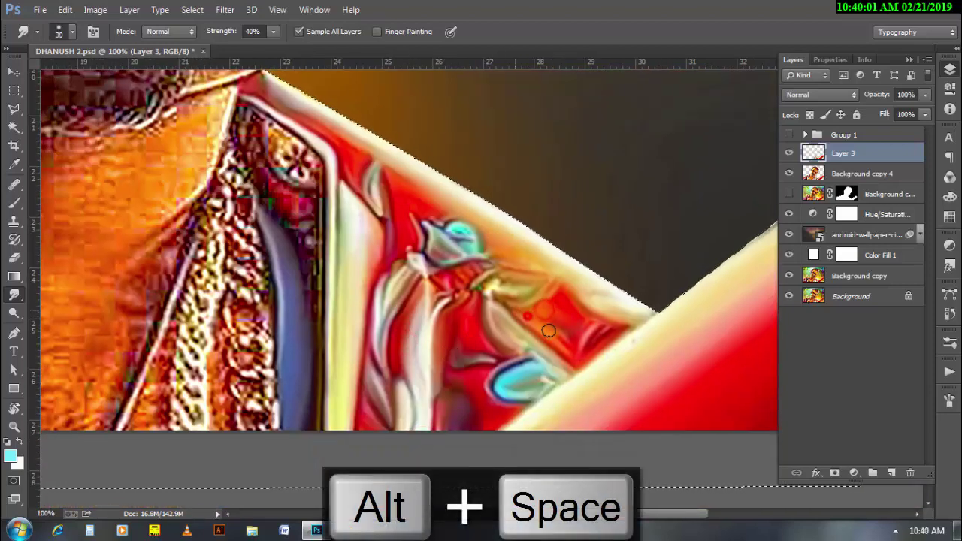
pyautogui.moveTo(540, 320); pyautogui.dragTo(585, 331)
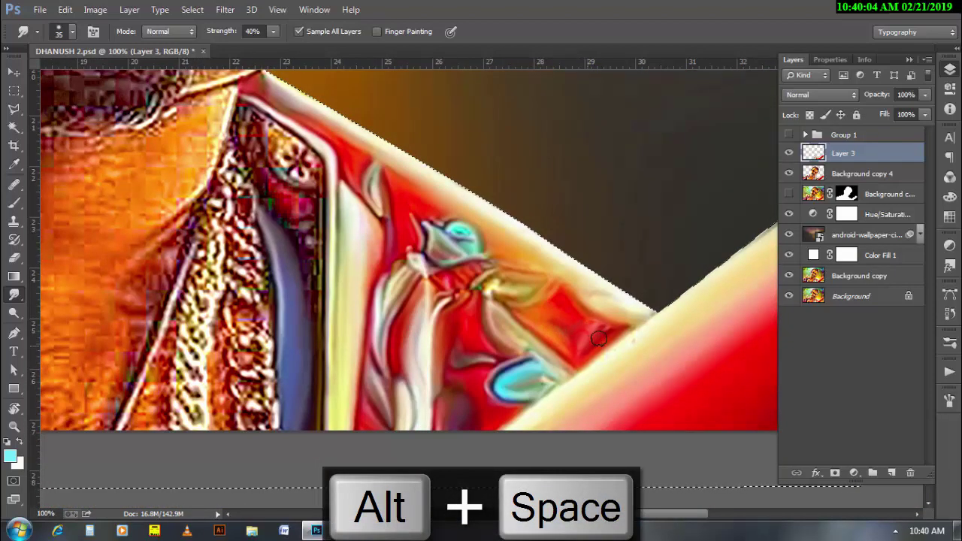
pyautogui.press(']')
pyautogui.moveTo(492, 297); pyautogui.dragTo(545, 286)
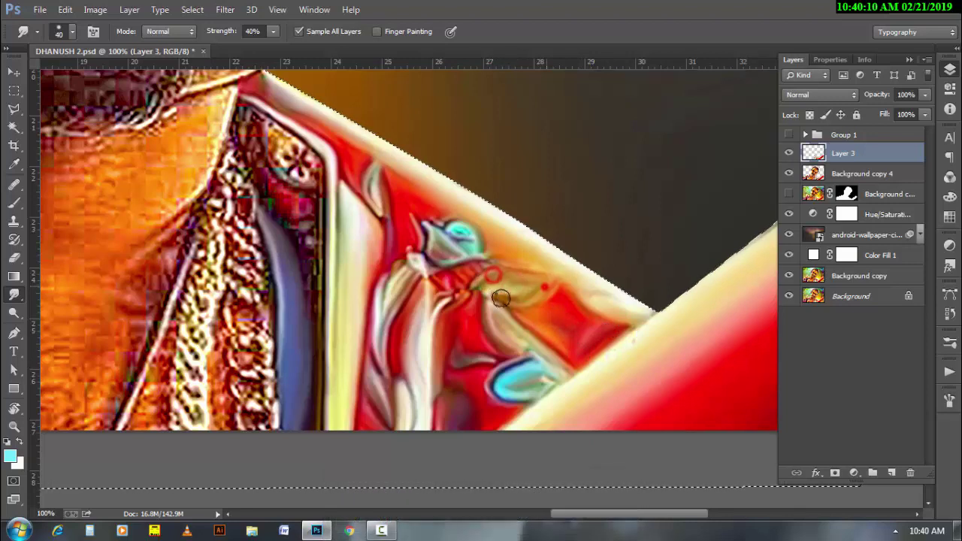
pyautogui.press('[')
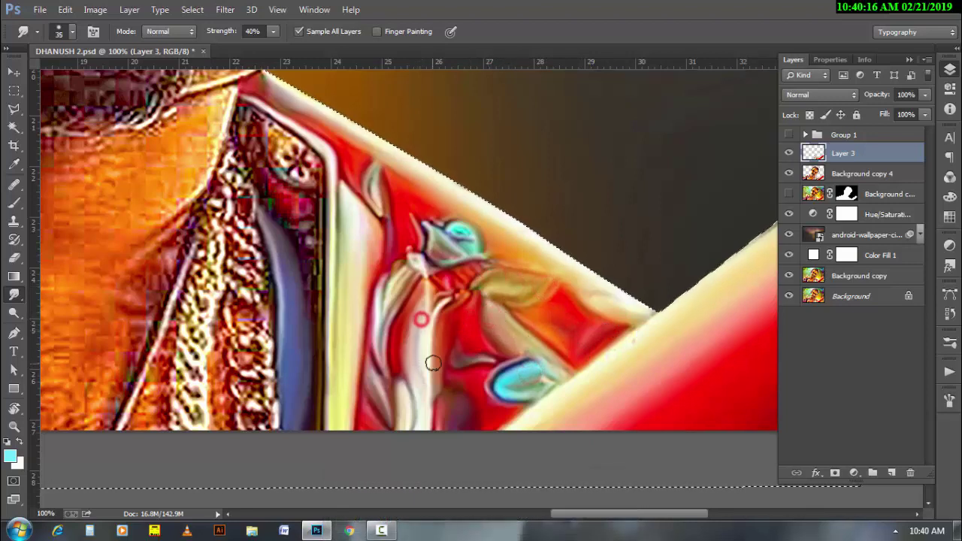
pyautogui.moveTo(431, 363); pyautogui.dragTo(414, 365)
pyautogui.press('[')
pyautogui.press('[')
pyautogui.moveTo(396, 291)
pyautogui.mouseDown()
pyautogui.moveTo(380, 323)
pyautogui.moveTo(417, 263)
pyautogui.moveTo(458, 236)
pyautogui.mouseUp()
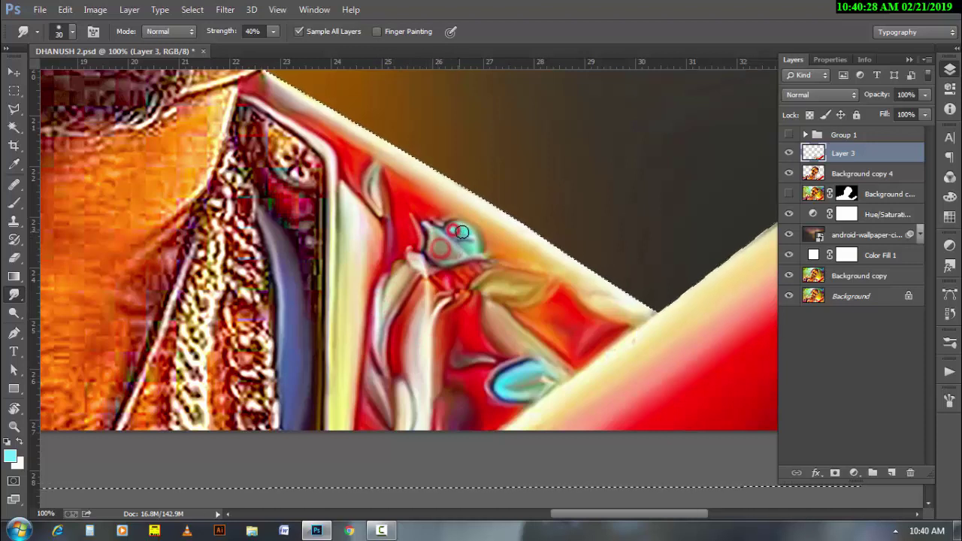
# Step: Pull the white streak through the red and smear the blue strip upward
pyautogui.press(']')
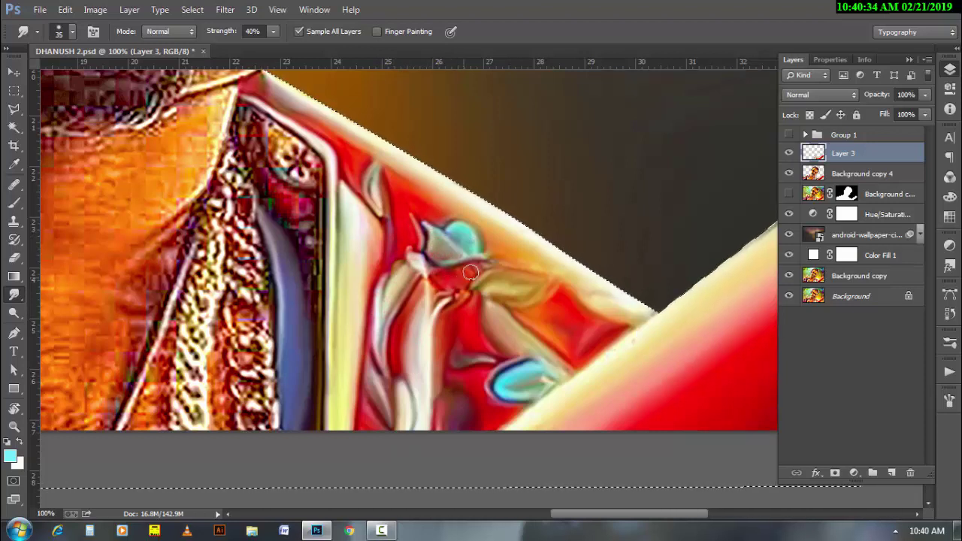
pyautogui.press(']')
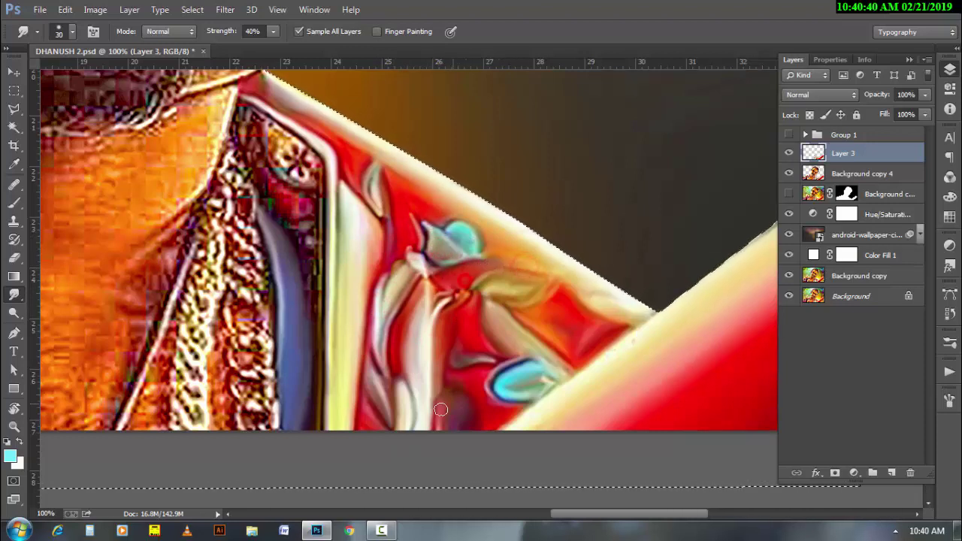
pyautogui.moveTo(429, 386); pyautogui.dragTo(432, 354)
pyautogui.press('[')
pyautogui.moveTo(423, 321)
pyautogui.mouseDown()
pyautogui.moveTo(414, 353)
pyautogui.moveTo(415, 300)
pyautogui.moveTo(399, 338)
pyautogui.mouseUp()
pyautogui.press(']')
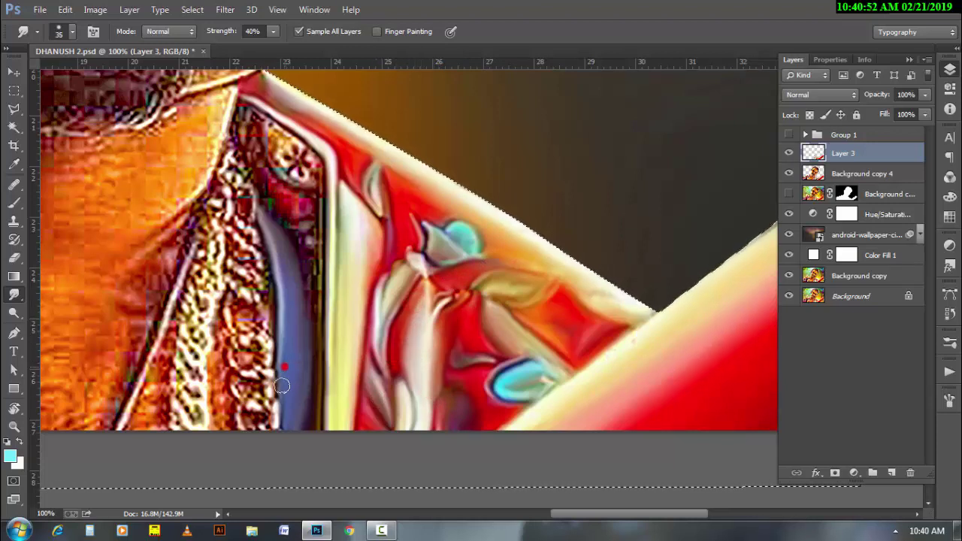
pyautogui.moveTo(299, 369)
pyautogui.mouseDown()
pyautogui.moveTo(306, 248)
pyautogui.moveTo(314, 285)
pyautogui.mouseUp()
pyautogui.press(']')
pyautogui.press('[')
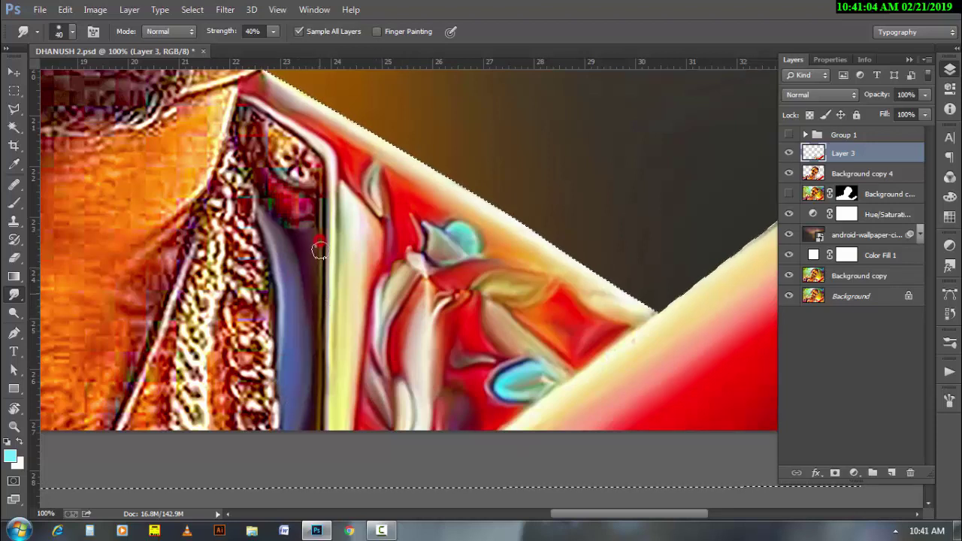
# Step: Blend red into the blue strip edge and smooth the white collar streak
pyautogui.scroll(3, 318, 343)
pyautogui.press(']')
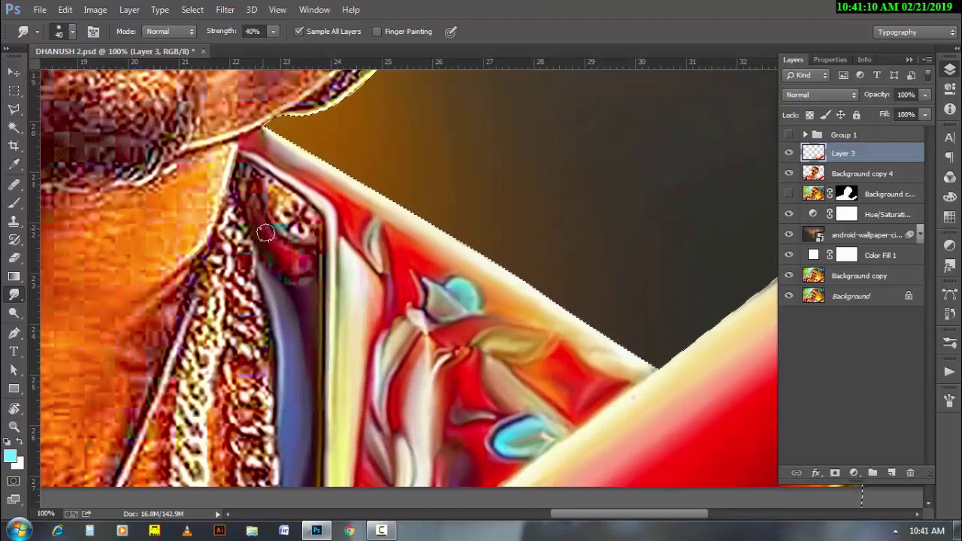
pyautogui.moveTo(297, 294)
pyautogui.mouseDown()
pyautogui.moveTo(242, 198)
pyautogui.moveTo(256, 185)
pyautogui.mouseUp()
pyautogui.press('[')
pyautogui.press(']')
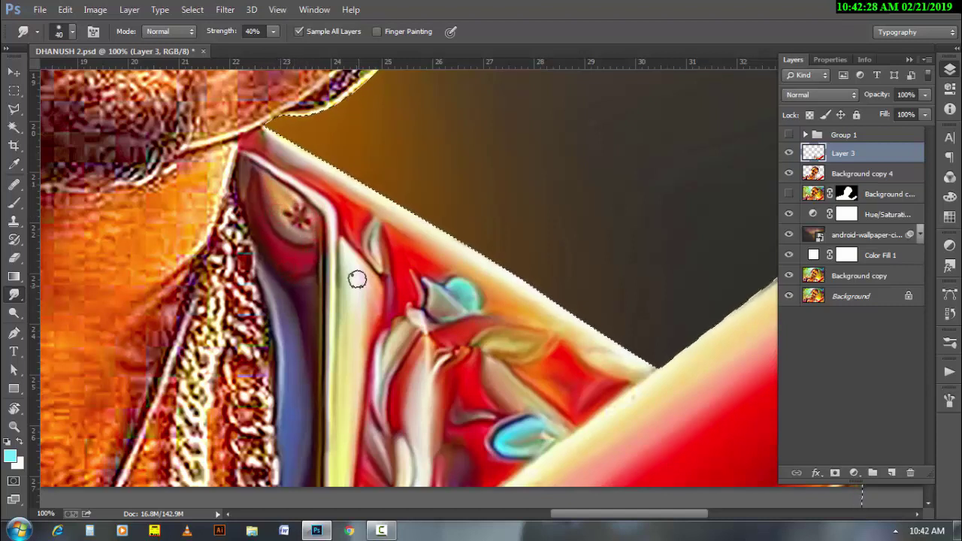
pyautogui.press(']')
pyautogui.moveTo(355, 301); pyautogui.dragTo(349, 359)
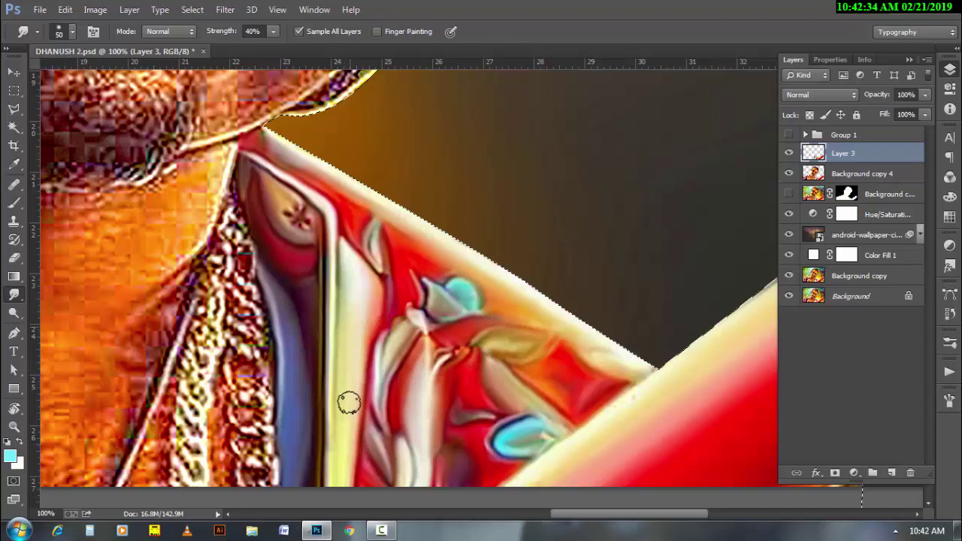
# Step: Zoom out to 66.7% and smooth away the red marks along the arm's edge
pyautogui.keyDown('alt'); pyautogui.click(292, 369); pyautogui.keyUp('alt')
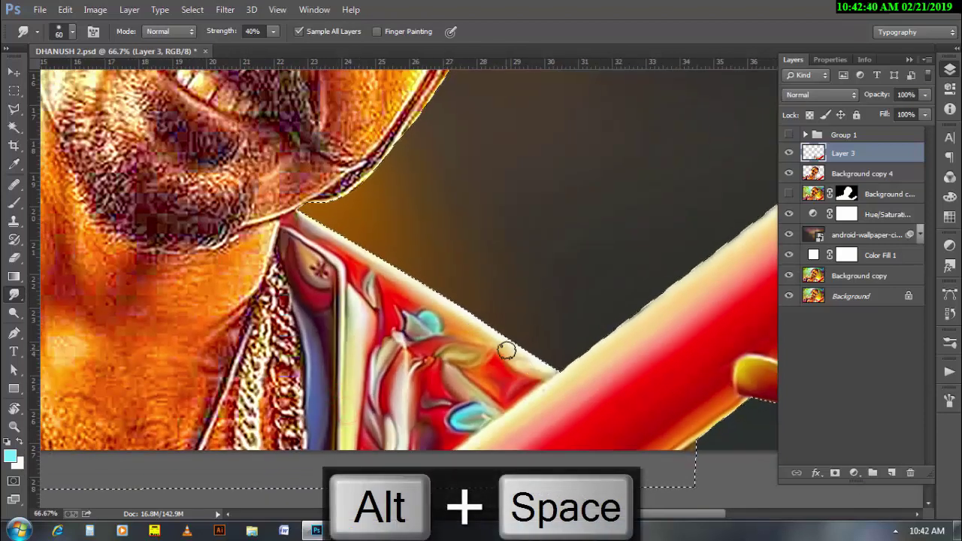
pyautogui.moveTo(530, 369); pyautogui.dragTo(554, 404)
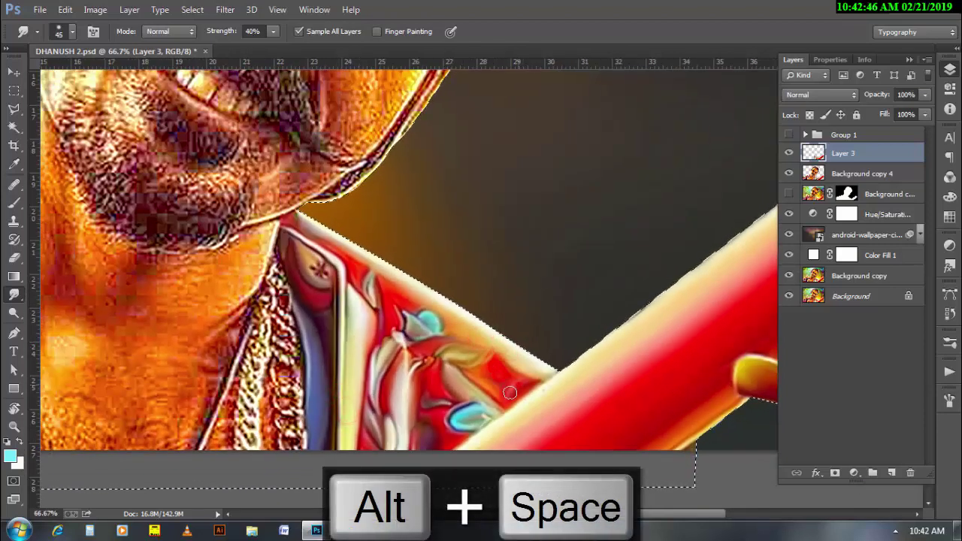
pyautogui.moveTo(589, 375); pyautogui.dragTo(612, 350)
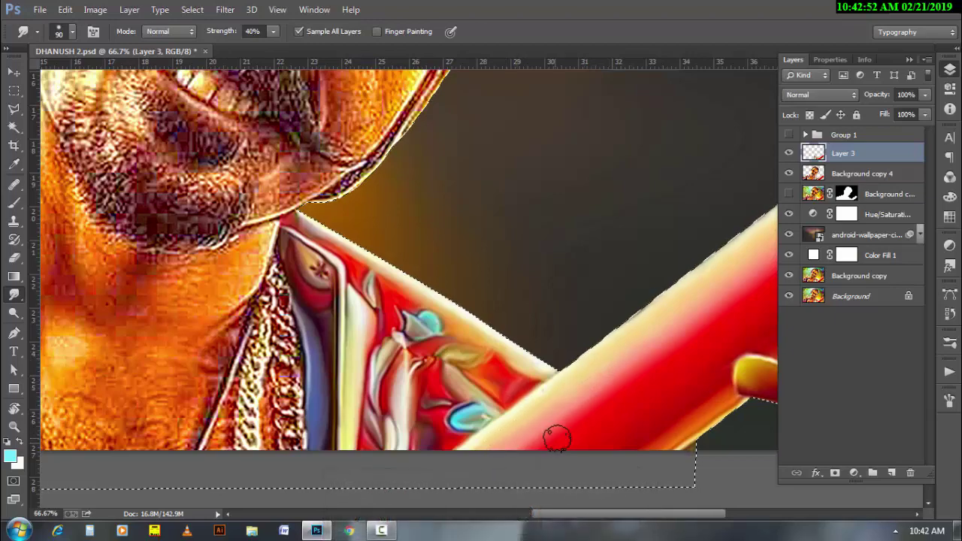
pyautogui.press(']')
pyautogui.press(']')
pyautogui.press(']')
# Step: Smooth the neck-and-collar edge and smudge out the red mark at the collar
pyautogui.hscroll(-10, 230, 276)
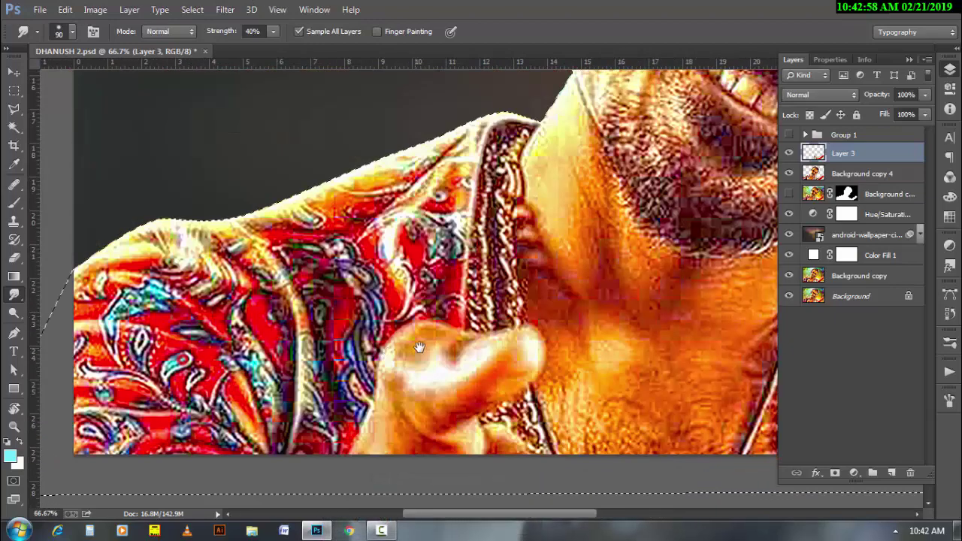
pyautogui.moveTo(297, 294)
pyautogui.mouseDown()
pyautogui.moveTo(301, 224)
pyautogui.moveTo(318, 296)
pyautogui.moveTo(359, 369)
pyautogui.moveTo(338, 318)
pyautogui.moveTo(363, 342)
pyautogui.moveTo(362, 317)
pyautogui.moveTo(350, 323)
pyautogui.moveTo(338, 307)
pyautogui.moveTo(344, 318)
pyautogui.mouseUp()
pyautogui.press('[')
pyautogui.press('[')
pyautogui.press('[')
pyautogui.press('[')
pyautogui.press('[')
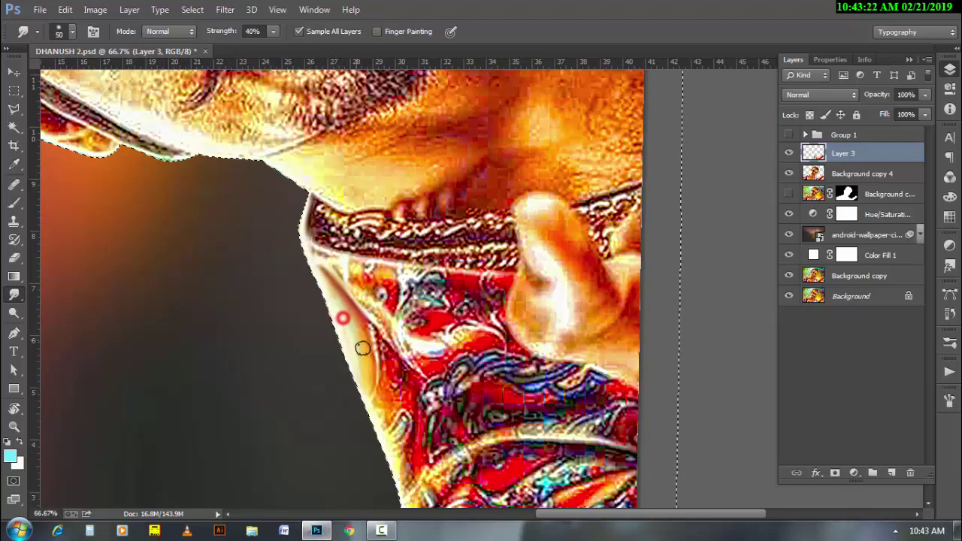
pyautogui.press(']')
pyautogui.press(']')
pyautogui.press(']')
pyautogui.moveTo(358, 358); pyautogui.dragTo(353, 331)
pyautogui.press('[')
pyautogui.press('[')
pyautogui.press('[')
pyautogui.moveTo(308, 248); pyautogui.dragTo(353, 361)
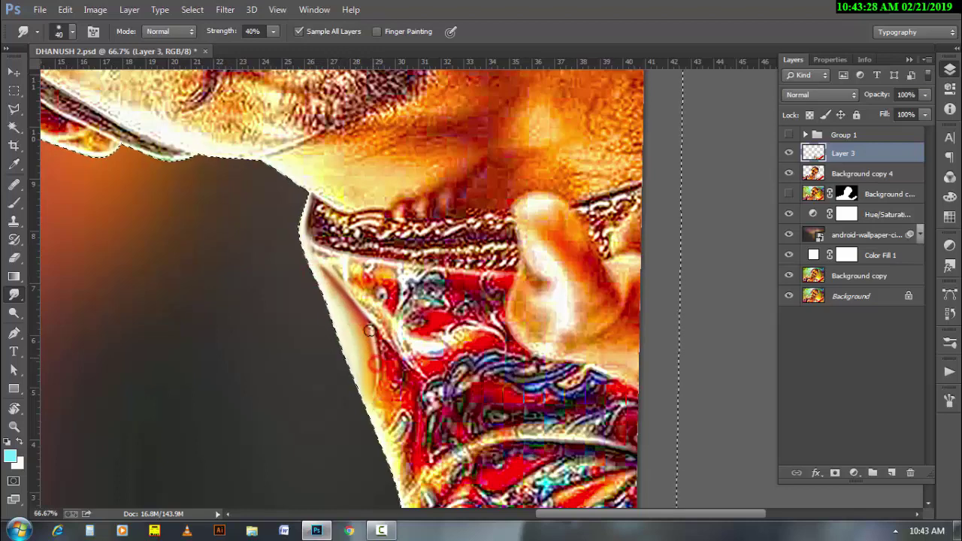
pyautogui.moveTo(371, 323); pyautogui.dragTo(379, 369)
# Step: Zoom in and smear the fabric and orange paint along the collar's lower edge
pyautogui.keyDown('ctrl'); pyautogui.click(394, 396); pyautogui.keyUp('ctrl')
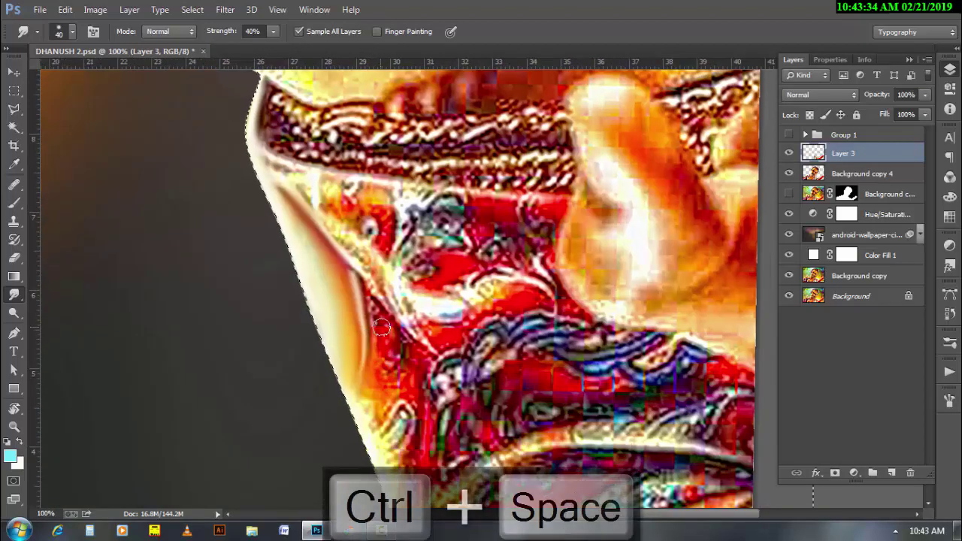
pyautogui.press('[')
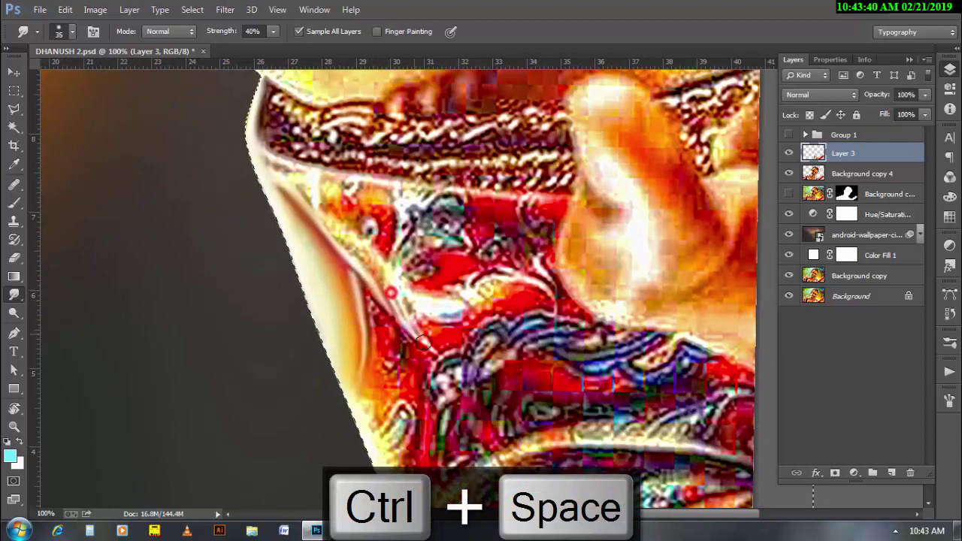
pyautogui.moveTo(375, 289)
pyautogui.mouseDown()
pyautogui.moveTo(389, 282)
pyautogui.moveTo(395, 368)
pyautogui.mouseUp()
pyautogui.press(']')
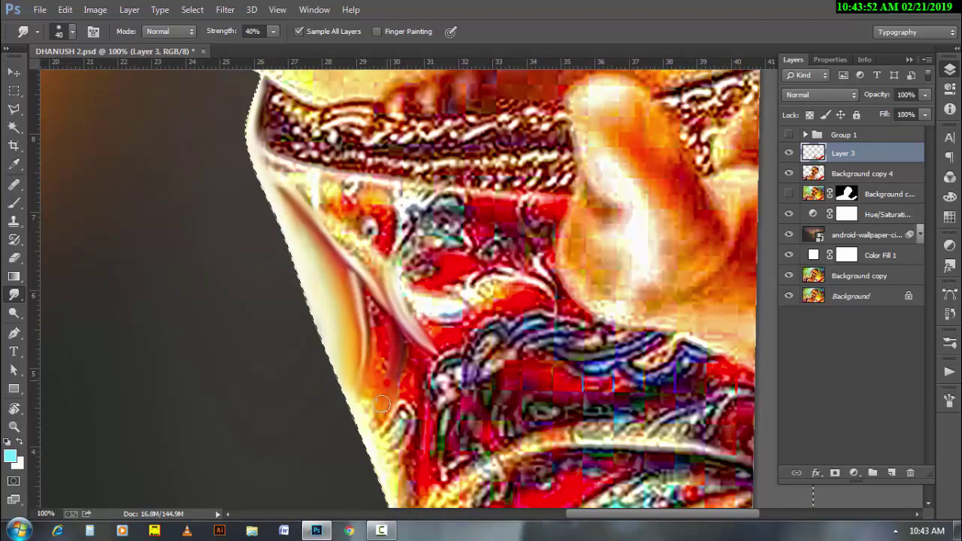
pyautogui.moveTo(390, 401); pyautogui.dragTo(380, 352)
pyautogui.press('[')
pyautogui.press('[')
pyautogui.press('[')
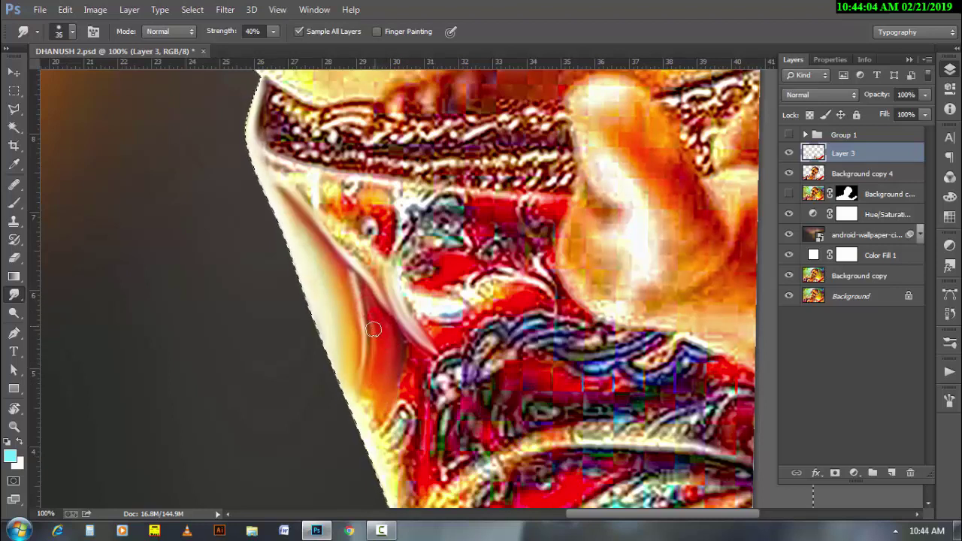
pyautogui.press(']')
pyautogui.press('[')
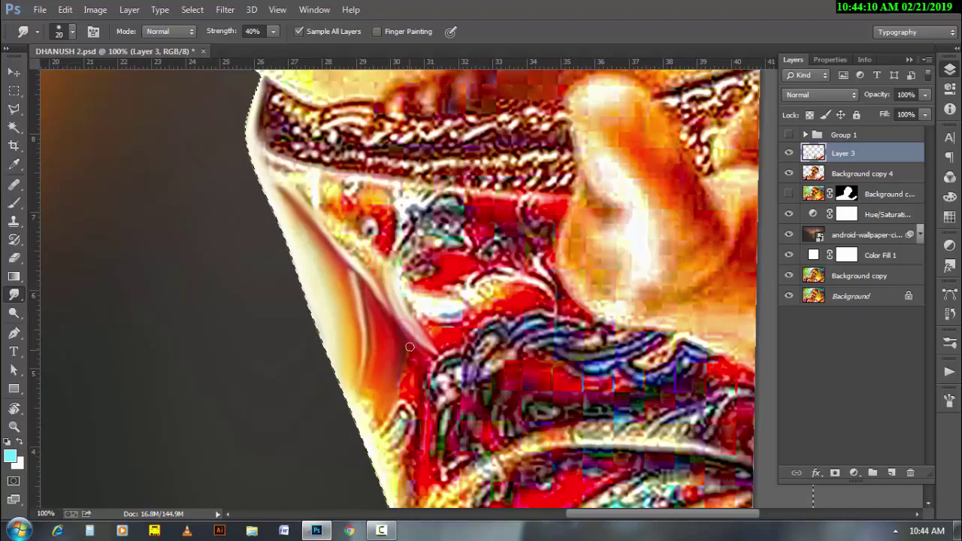
pyautogui.press(']')
pyautogui.press(']')
pyautogui.press(']')
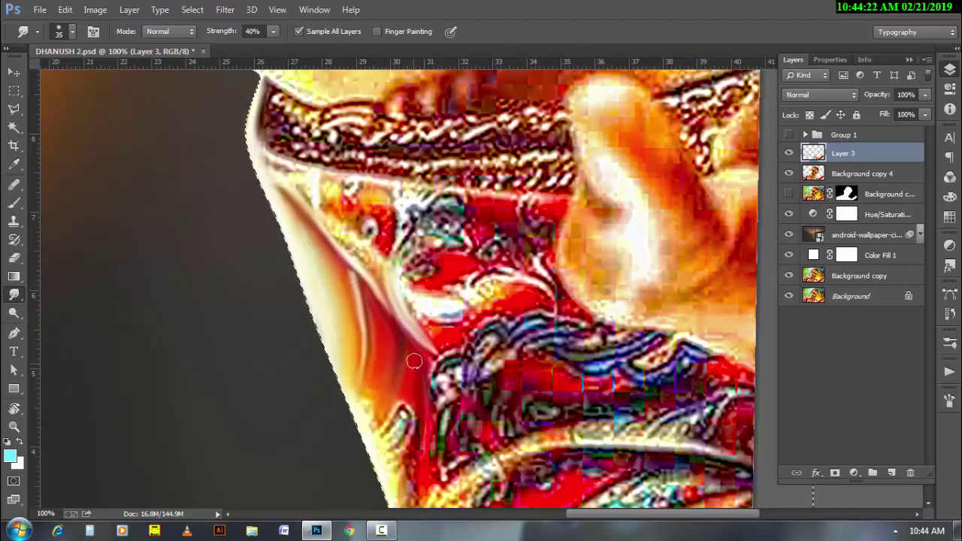
pyautogui.press(']')
pyautogui.press(']')
pyautogui.press(']')
pyautogui.moveTo(391, 376); pyautogui.dragTo(353, 421)
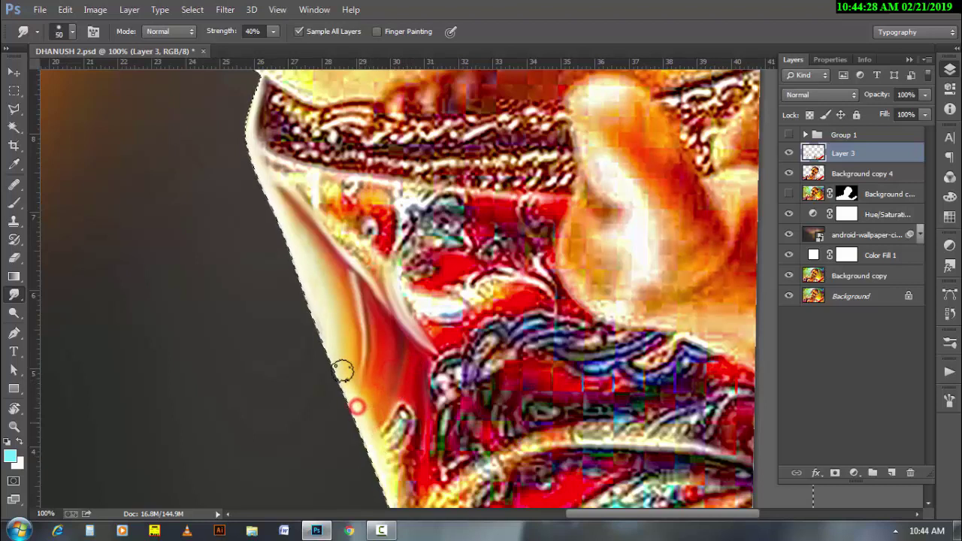
# Step: Blend the collar's cut-out edge, softening the small pale oval and the red dot
pyautogui.press('[')
pyautogui.press('[')
pyautogui.press('[')
pyautogui.moveTo(342, 369); pyautogui.dragTo(418, 448)
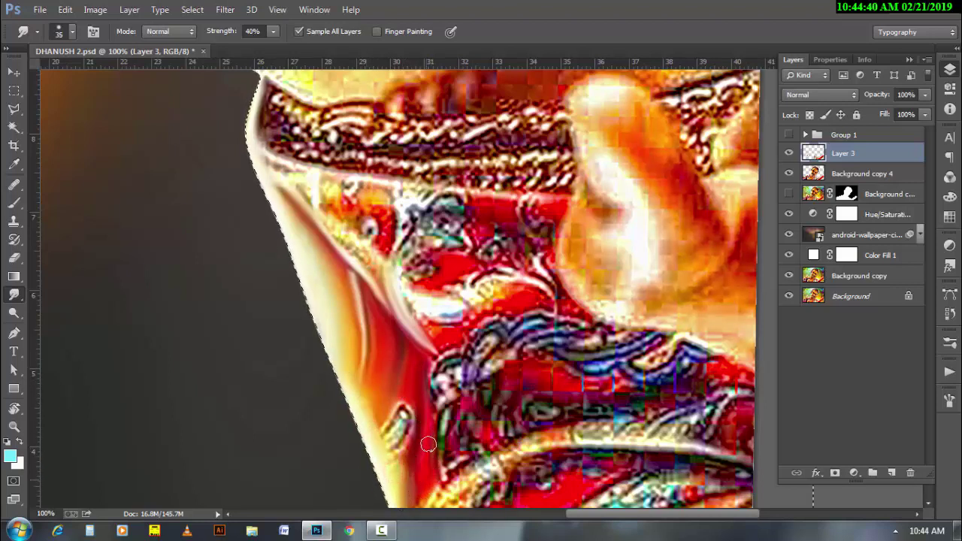
pyautogui.press('[')
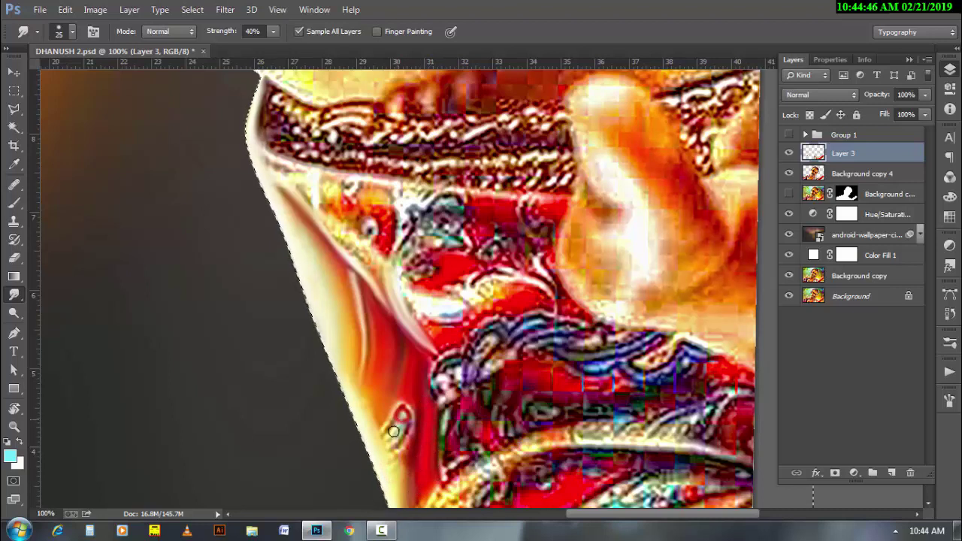
pyautogui.moveTo(388, 449); pyautogui.dragTo(405, 443)
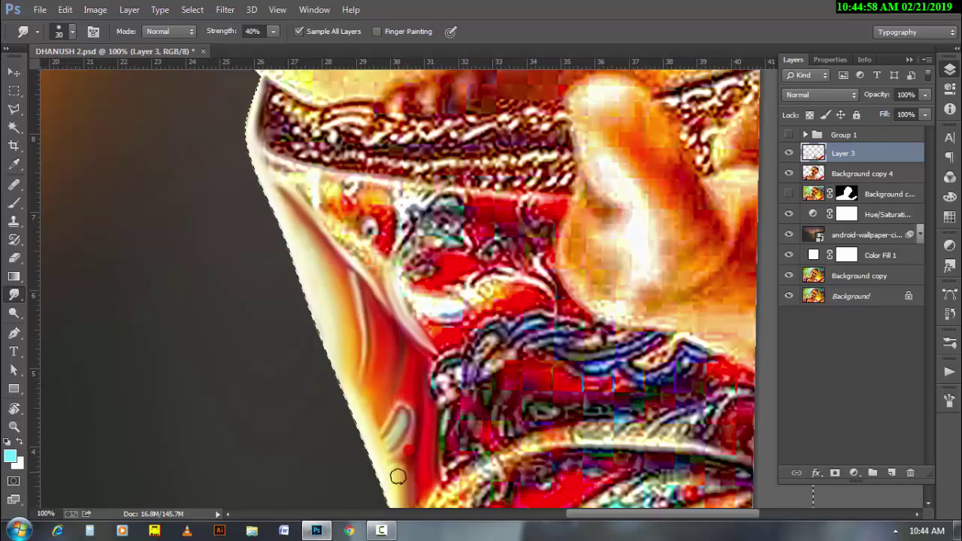
pyautogui.press(']')
pyautogui.press(']')
pyautogui.moveTo(399, 409); pyautogui.dragTo(373, 381)
# Step: Rotate the canvas view and smudge the faint light streak along the collar fold
pyautogui.scroll(3, 376, 338)
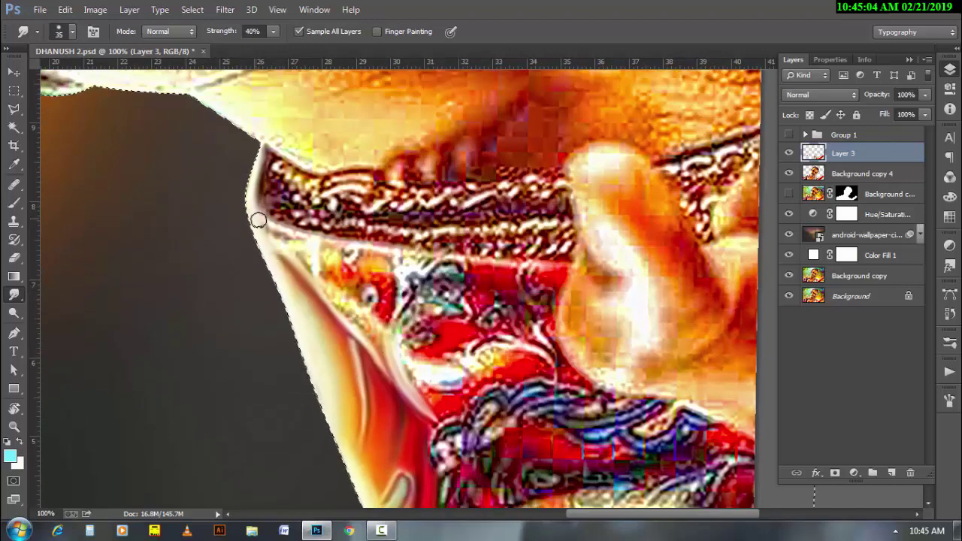
pyautogui.press('[')
pyautogui.press('[')
pyautogui.press('r')
pyautogui.moveTo(303, 238)
pyautogui.mouseDown()
pyautogui.moveTo(460, 259)
pyautogui.moveTo(456, 223)
pyautogui.moveTo(478, 239)
pyautogui.mouseUp()
pyautogui.press(']')
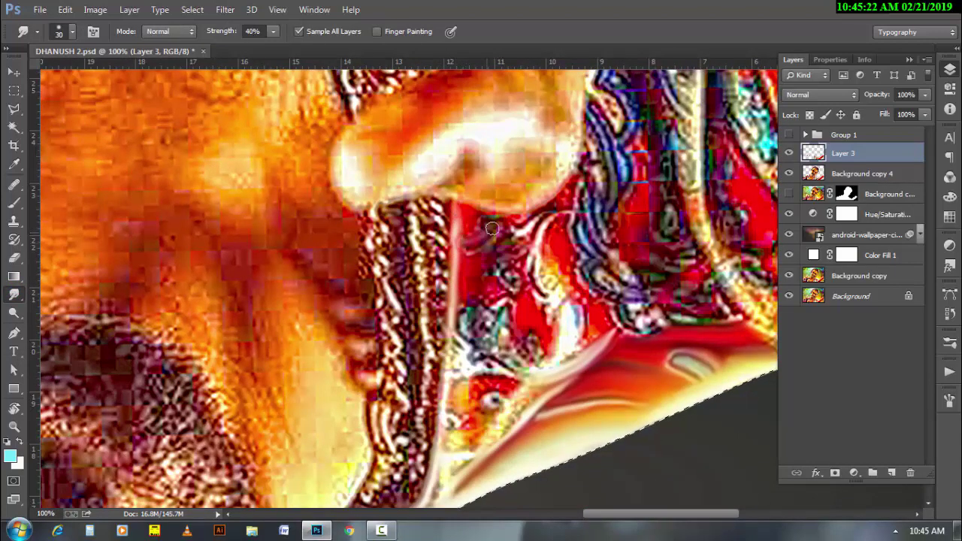
pyautogui.press('[')
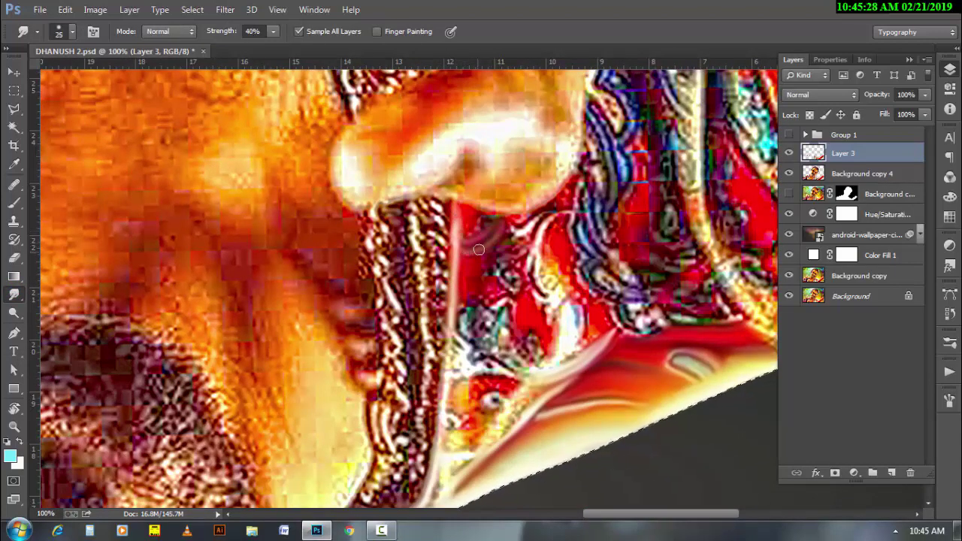
pyautogui.moveTo(479, 250); pyautogui.dragTo(493, 224)
# Step: Extend the smudge down the collar fold, blending the eye-like pattern and nearby red spots
pyautogui.press(']')
pyautogui.press('[')
pyautogui.press('[')
pyautogui.moveTo(448, 380); pyautogui.dragTo(438, 447)
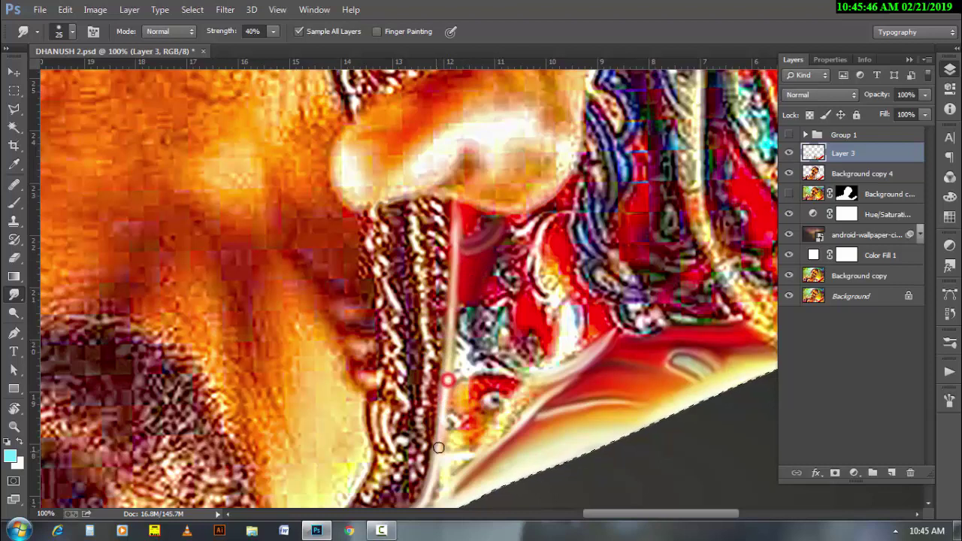
pyautogui.press(']')
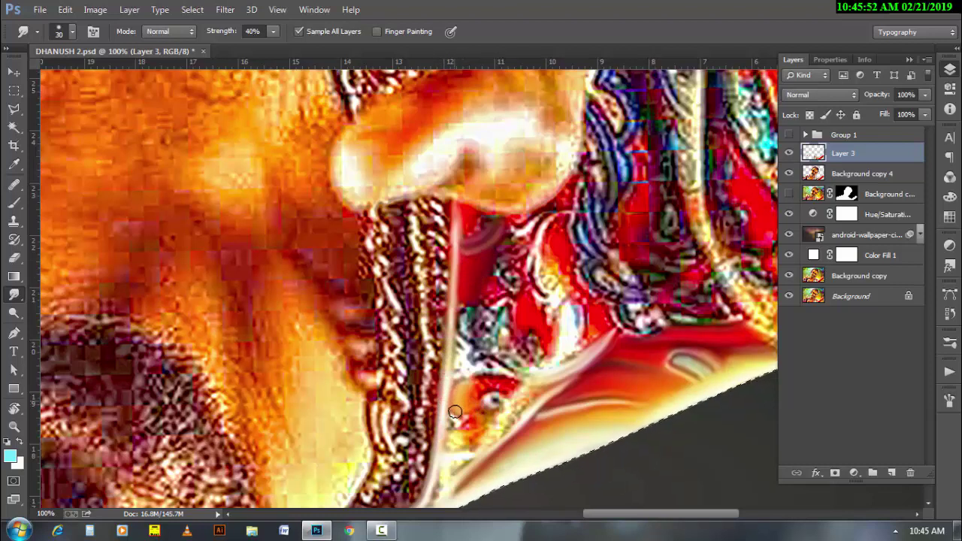
pyautogui.moveTo(455, 412)
pyautogui.mouseDown()
pyautogui.moveTo(489, 387)
pyautogui.moveTo(462, 387)
pyautogui.moveTo(500, 410)
pyautogui.moveTo(489, 434)
pyautogui.moveTo(504, 425)
pyautogui.mouseUp()
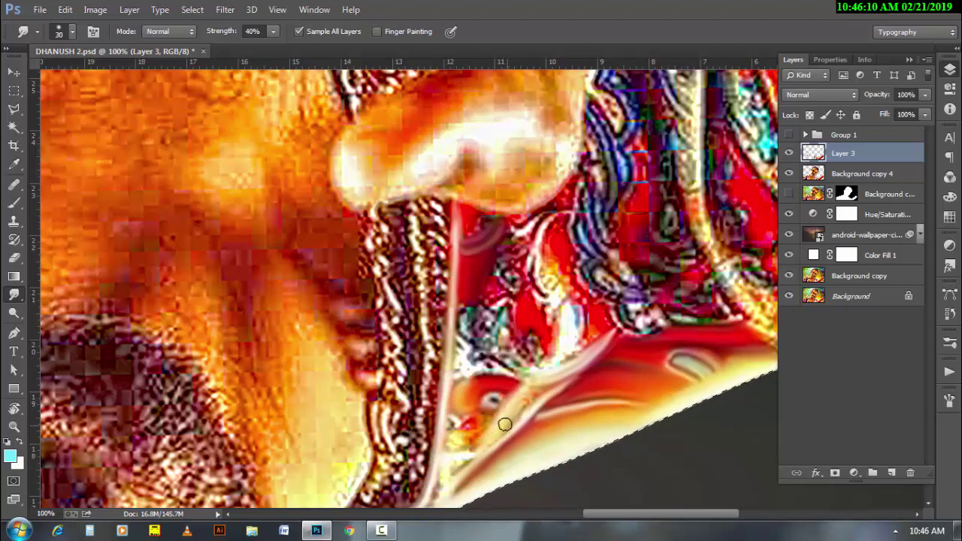
pyautogui.scroll(-2, 518, 398)
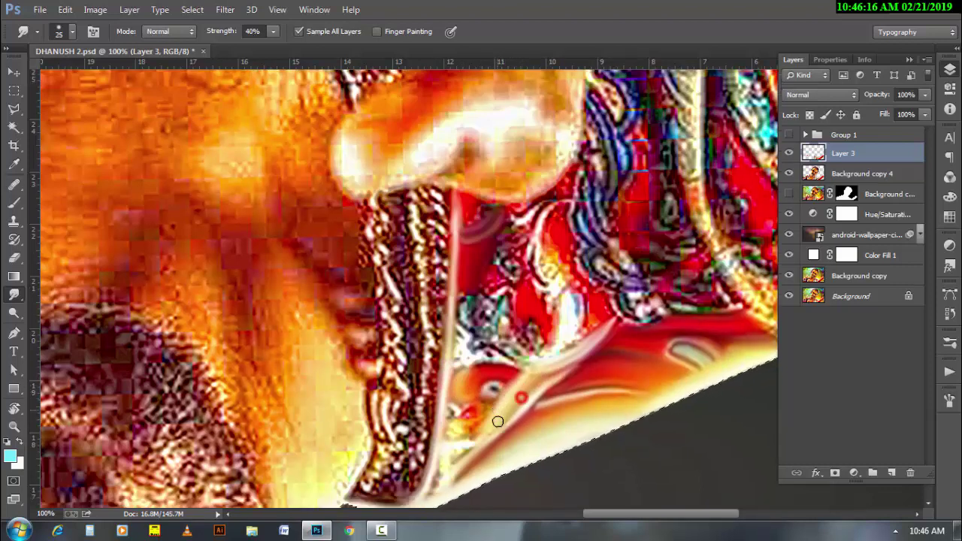
pyautogui.press(']')
pyautogui.moveTo(452, 384)
pyautogui.mouseDown()
pyautogui.moveTo(473, 374)
pyautogui.moveTo(457, 344)
pyautogui.moveTo(458, 393)
pyautogui.moveTo(414, 457)
pyautogui.moveTo(457, 413)
pyautogui.moveTo(458, 441)
pyautogui.moveTo(486, 382)
pyautogui.moveTo(443, 345)
pyautogui.moveTo(449, 306)
pyautogui.moveTo(440, 380)
pyautogui.moveTo(451, 278)
pyautogui.moveTo(463, 269)
pyautogui.mouseUp()
# Step: Blend the remaining red spot and the paint near the collar top, then save the poster
pyautogui.press(']')
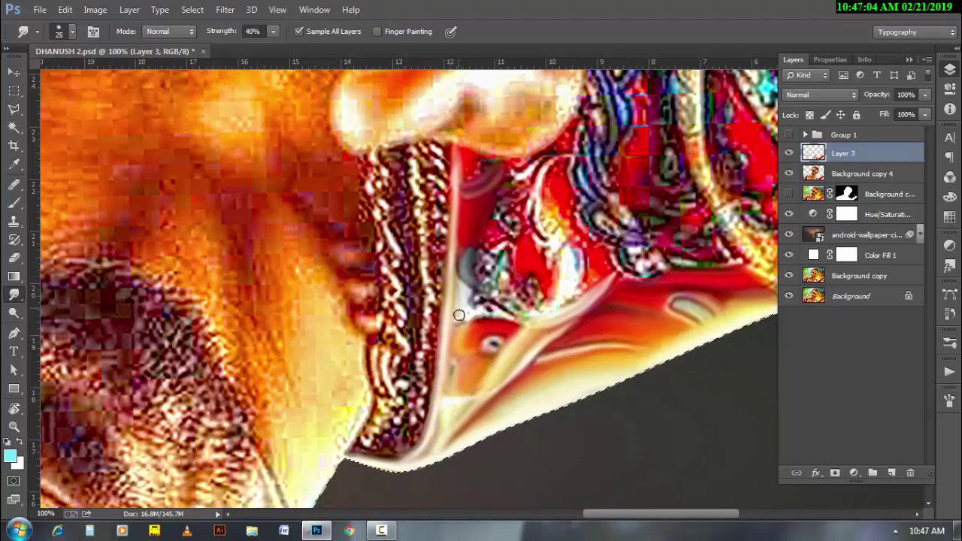
pyautogui.moveTo(500, 318)
pyautogui.mouseDown()
pyautogui.moveTo(458, 311)
pyautogui.moveTo(466, 316)
pyautogui.moveTo(442, 388)
pyautogui.moveTo(493, 384)
pyautogui.moveTo(529, 319)
pyautogui.mouseUp()
pyautogui.press(']')
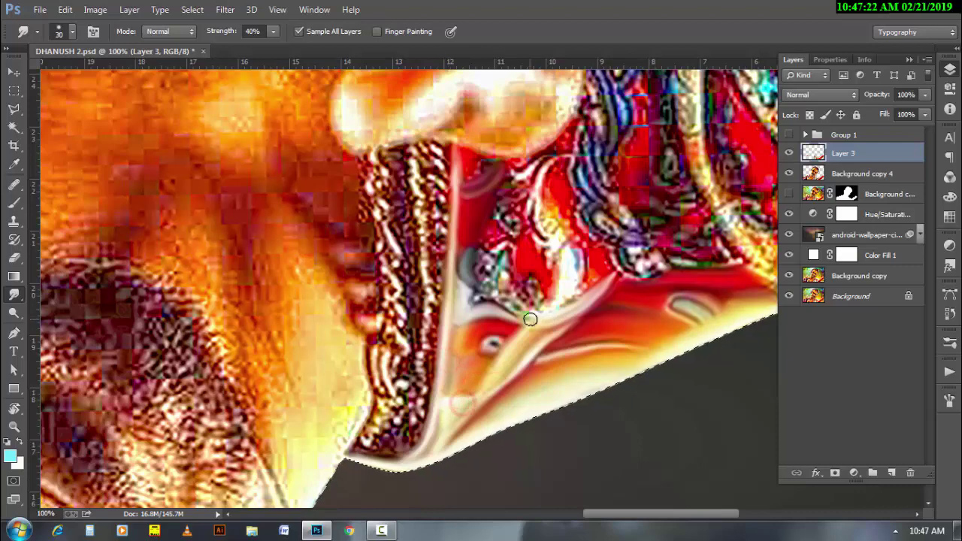
pyautogui.press('[')
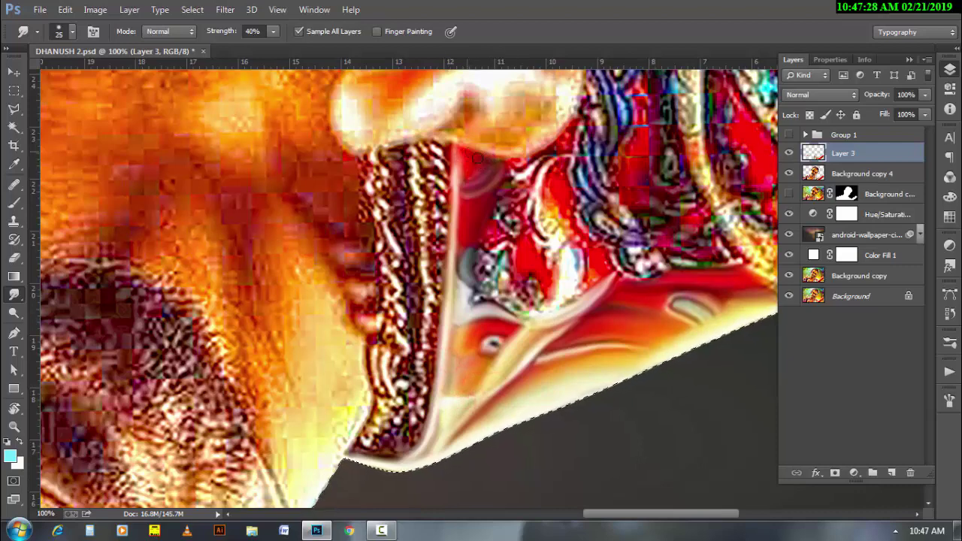
pyautogui.moveTo(476, 159)
pyautogui.mouseDown()
pyautogui.moveTo(459, 164)
pyautogui.moveTo(518, 164)
pyautogui.moveTo(476, 181)
pyautogui.mouseUp()
pyautogui.press(']')
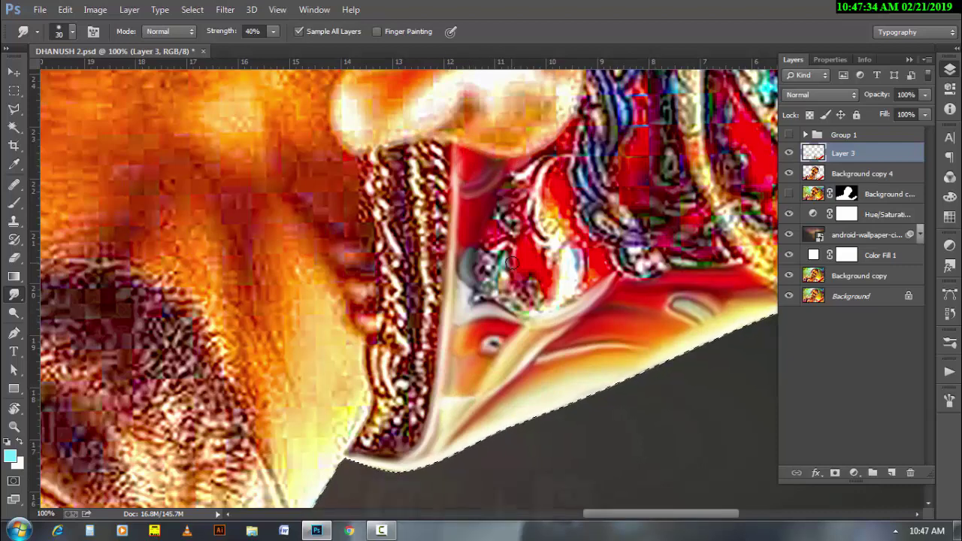
pyautogui.hotkey('ctrl', 's')
# Step: Rotate the view, smear the blue strand on the shirt downward, and set Smudge strength to 30%
pyautogui.press('r')
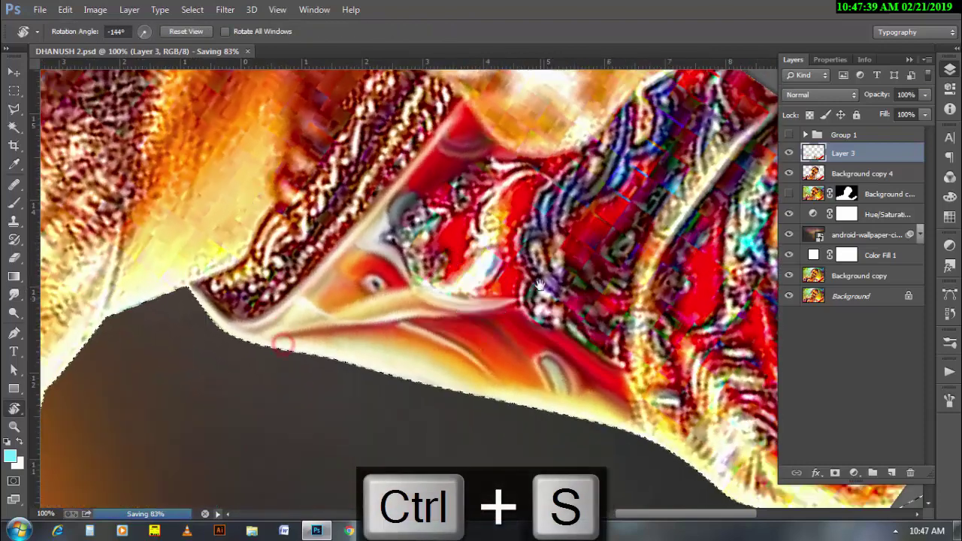
pyautogui.moveTo(511, 262)
pyautogui.mouseDown()
pyautogui.moveTo(528, 373)
pyautogui.moveTo(519, 353)
pyautogui.mouseUp()
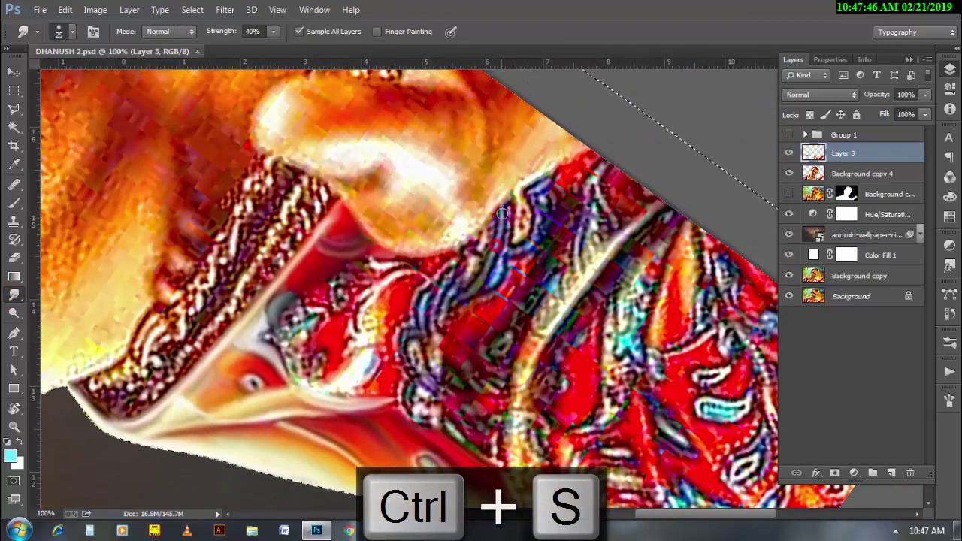
pyautogui.moveTo(502, 214); pyautogui.dragTo(494, 269)
pyautogui.moveTo(508, 202); pyautogui.dragTo(499, 270)
pyautogui.press(']')
pyautogui.moveTo(475, 240); pyautogui.dragTo(462, 280)
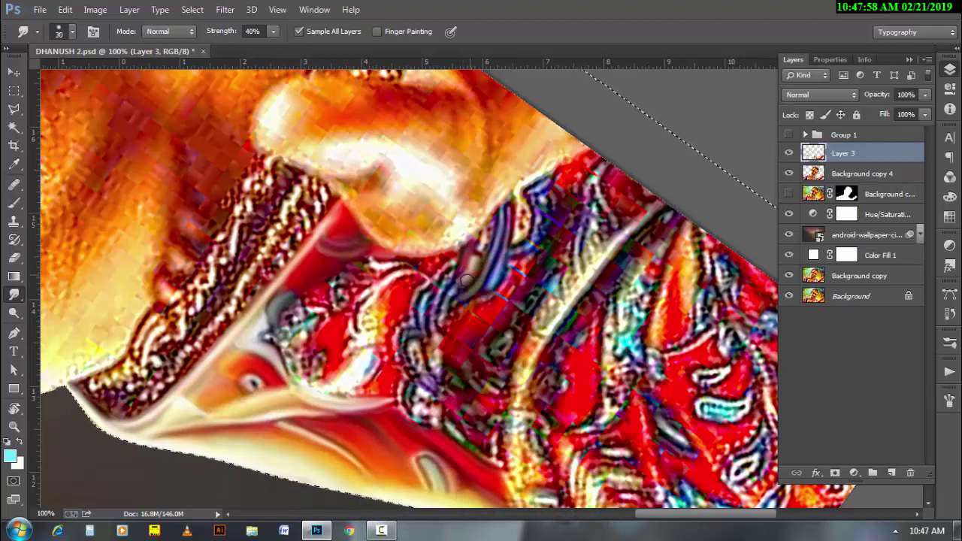
pyautogui.press('[')
pyautogui.click(479, 250)
pyautogui.press('3')
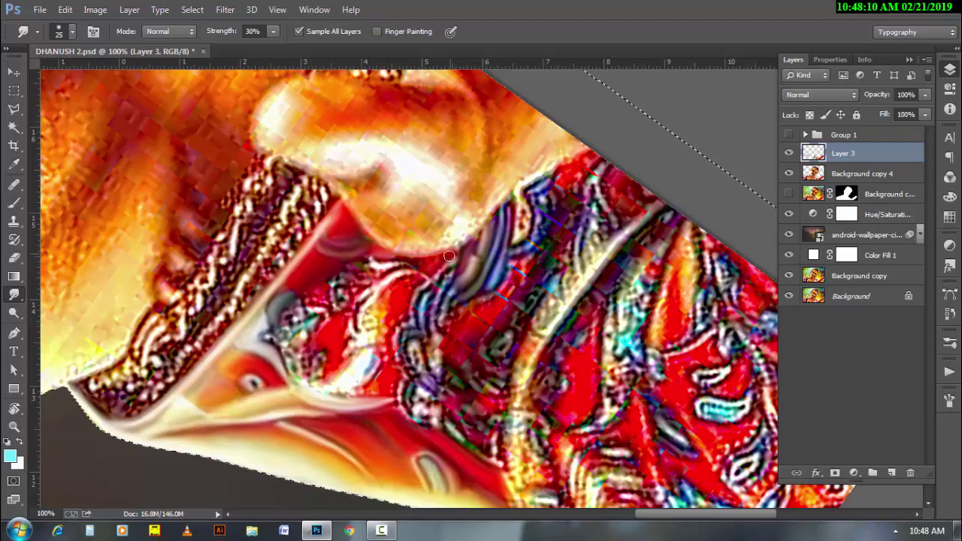
pyautogui.press(']')
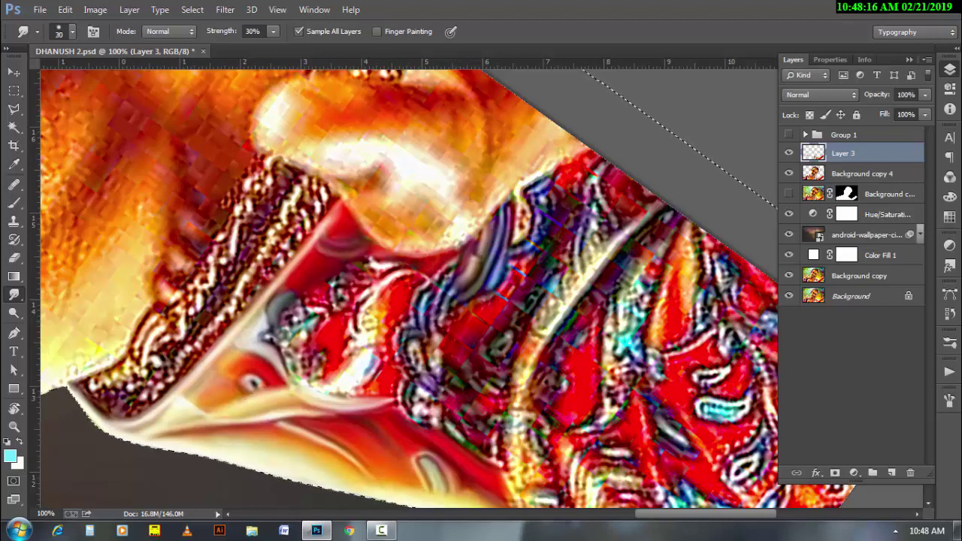
# Step: Smear the red fabric, blend in the light curve, and soften the red ring in the collar fold
pyautogui.hscroll(-2, 511, 187)
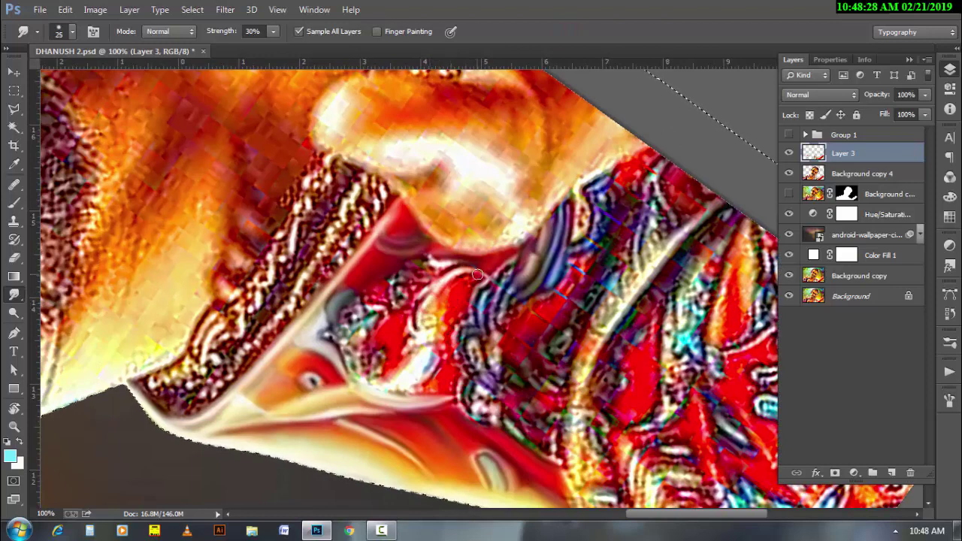
pyautogui.press(']')
pyautogui.moveTo(419, 297); pyautogui.dragTo(425, 337)
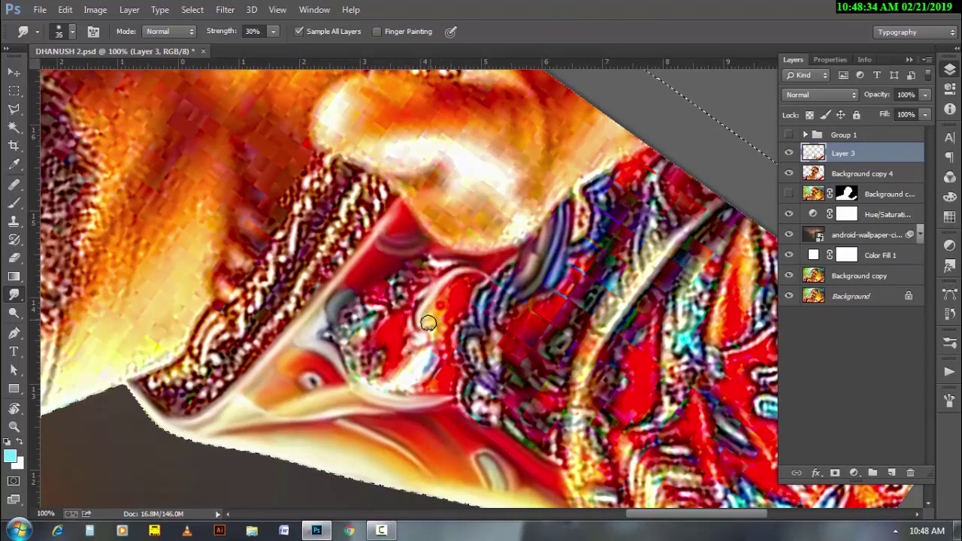
pyautogui.press('[')
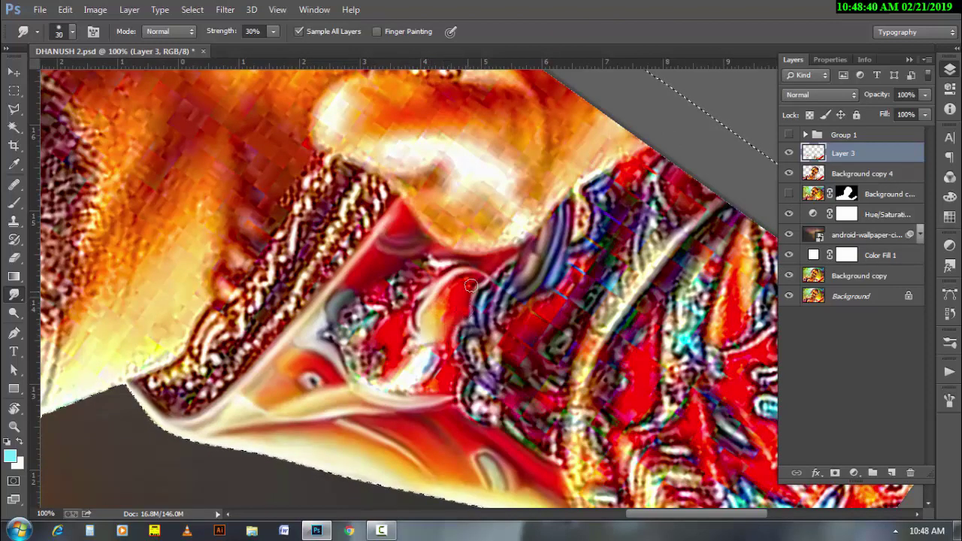
pyautogui.moveTo(467, 287)
pyautogui.mouseDown()
pyautogui.moveTo(444, 348)
pyautogui.moveTo(403, 382)
pyautogui.moveTo(357, 378)
pyautogui.moveTo(374, 372)
pyautogui.mouseUp()
pyautogui.press(']')
pyautogui.press(']')
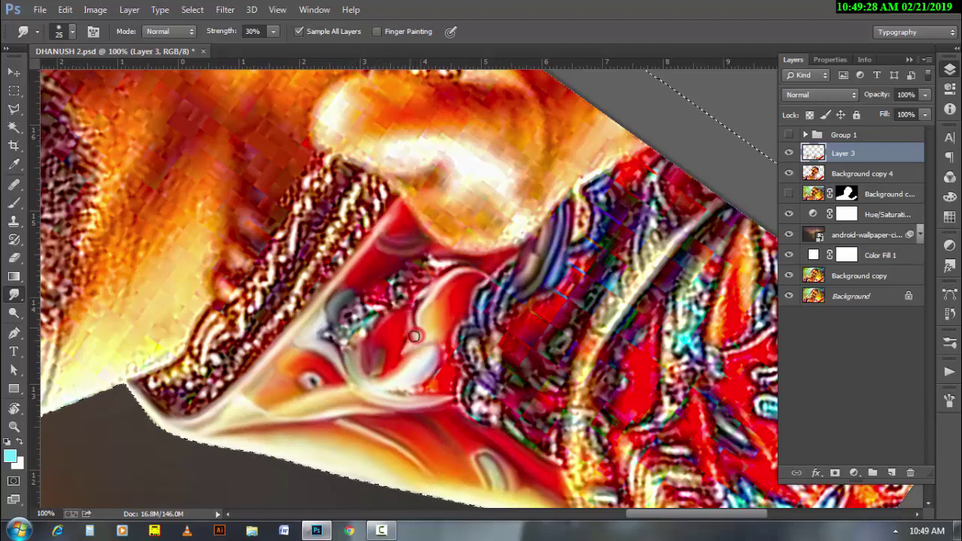
pyautogui.moveTo(414, 336); pyautogui.dragTo(421, 306)
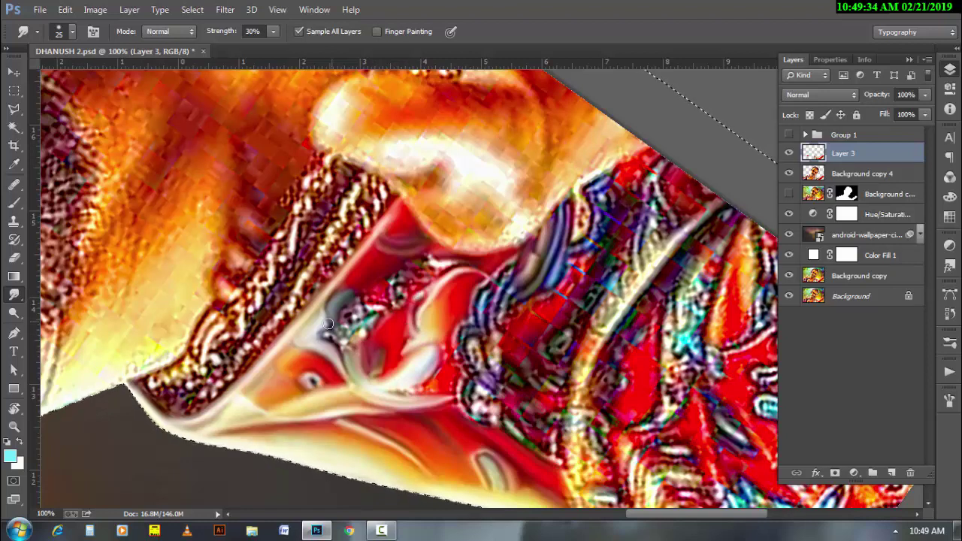
pyautogui.moveTo(323, 330); pyautogui.dragTo(345, 353)
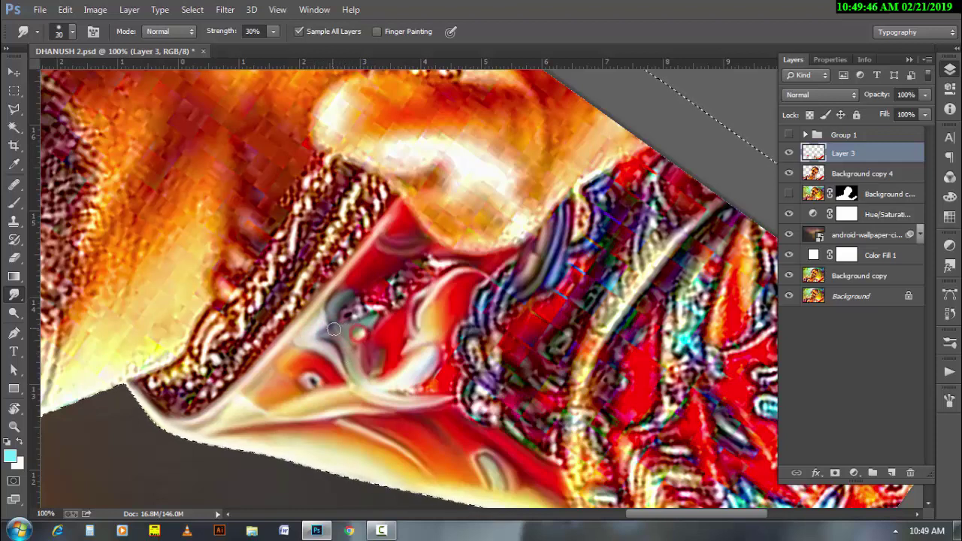
pyautogui.moveTo(361, 333); pyautogui.dragTo(335, 335)
# Step: Rotate the view, smear the red collar area downward, and save DHANUSH 2.psd
pyautogui.press(']')
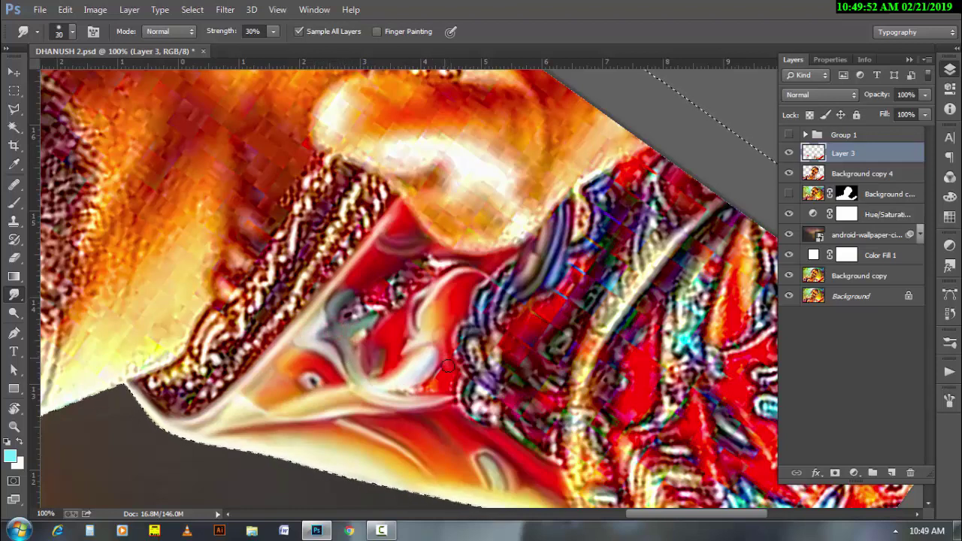
pyautogui.press('[')
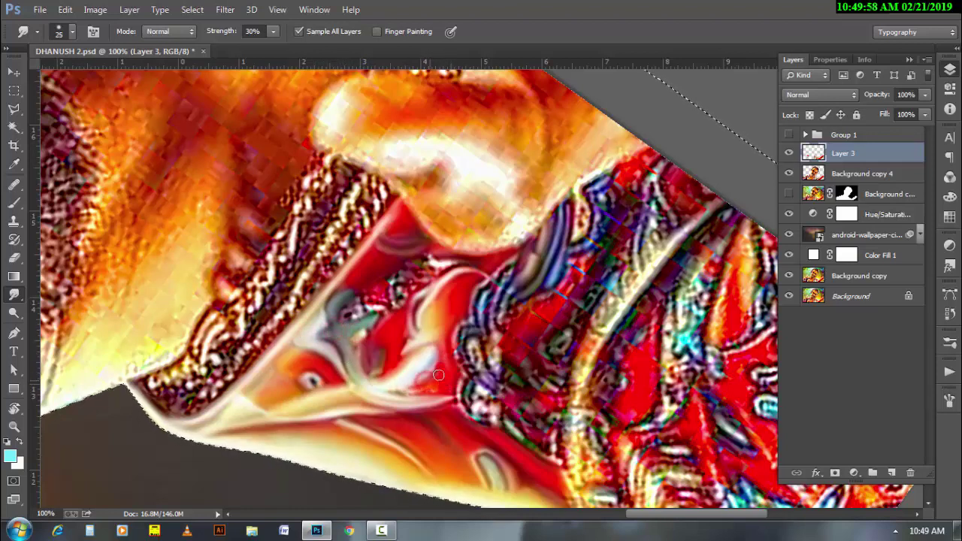
pyautogui.press('[')
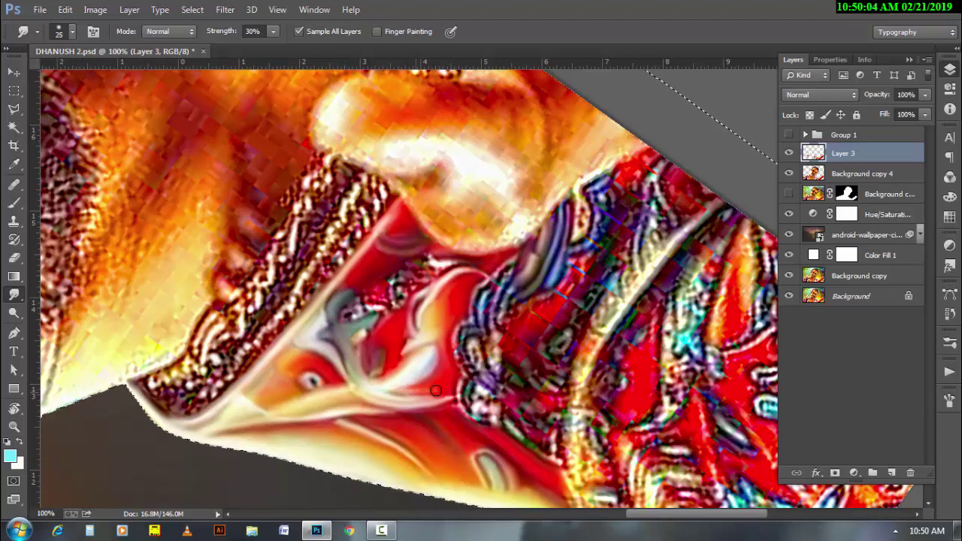
pyautogui.press(']')
pyautogui.press(']')
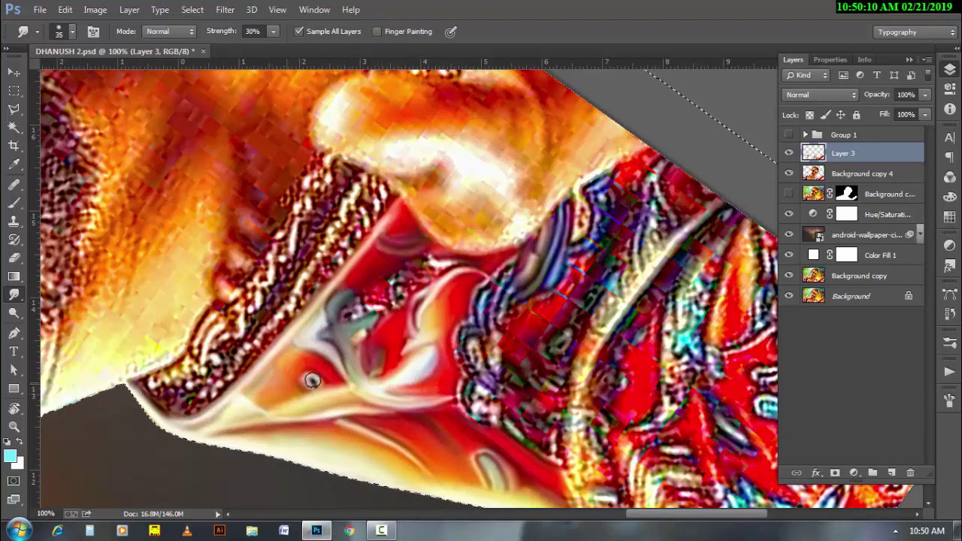
pyautogui.press('[')
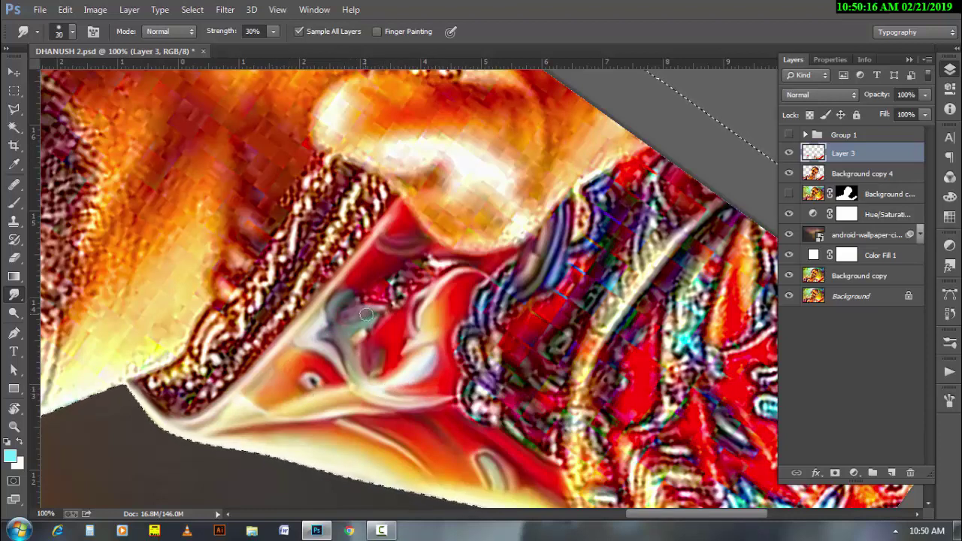
pyautogui.press('r')
pyautogui.moveTo(360, 313)
pyautogui.mouseDown()
pyautogui.moveTo(353, 347)
pyautogui.moveTo(371, 374)
pyautogui.mouseUp()
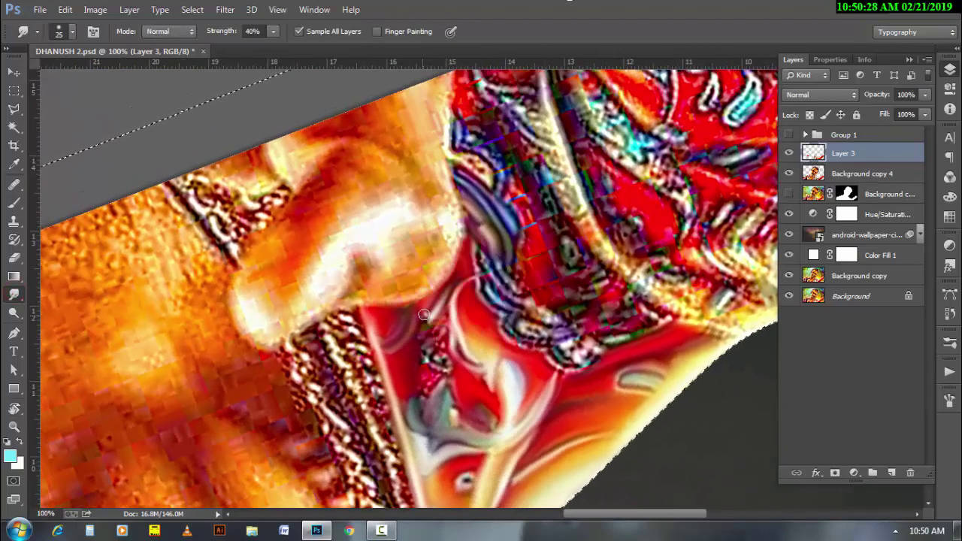
pyautogui.press('[')
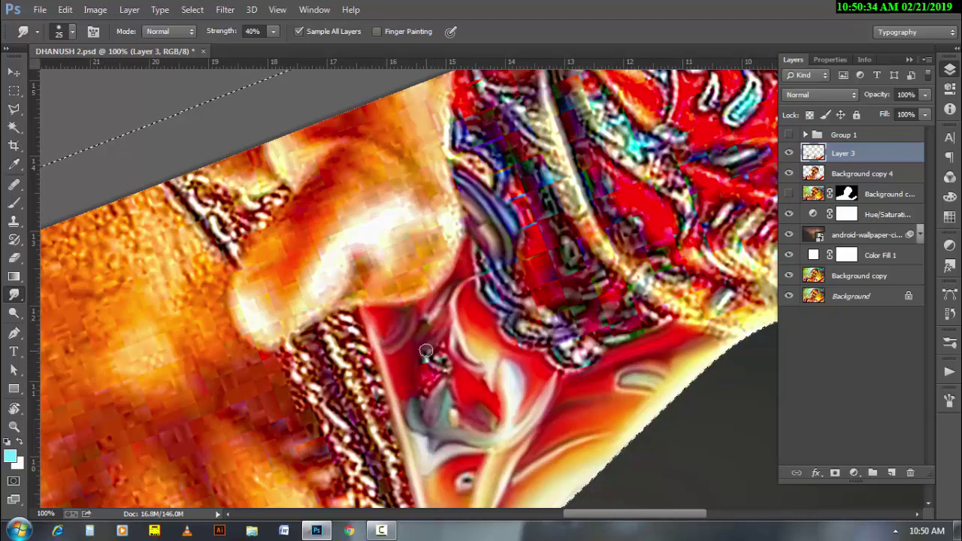
pyautogui.press('[')
pyautogui.press(']')
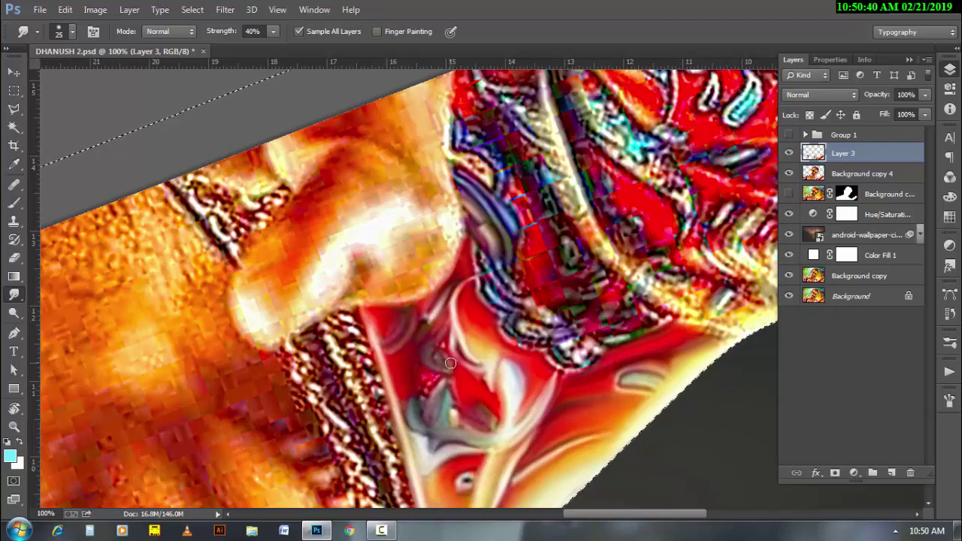
pyautogui.moveTo(447, 341); pyautogui.dragTo(421, 402)
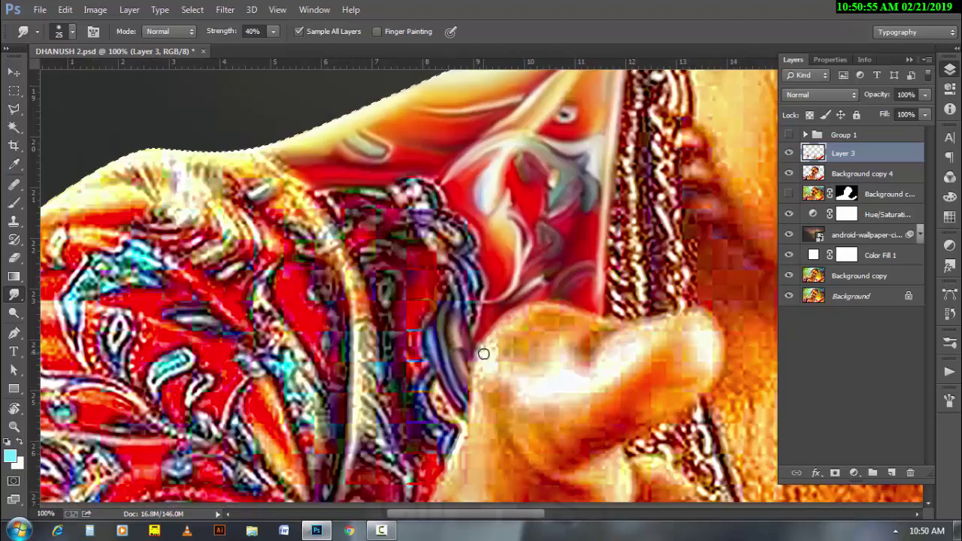
pyautogui.hotkey('ctrl', 's')
pyautogui.click(40, 9)
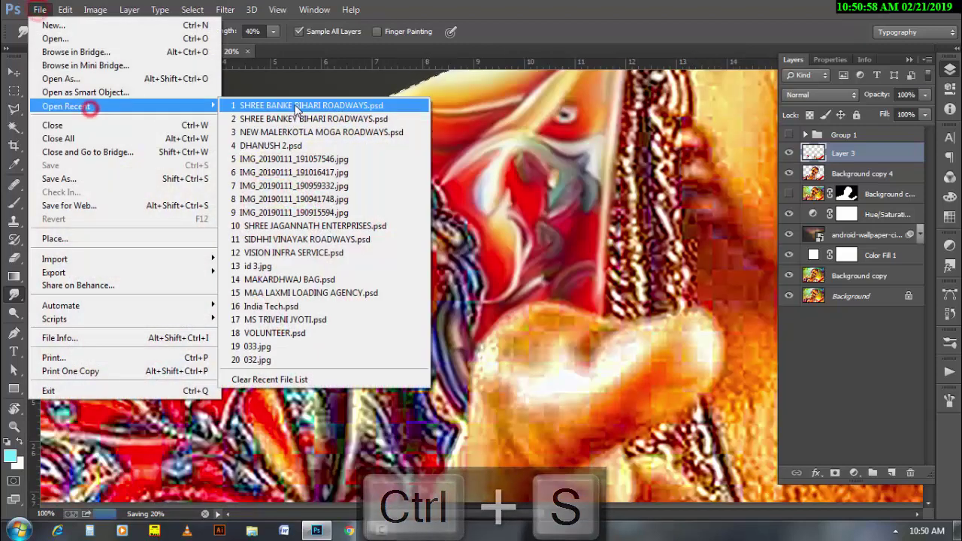
# Step: Set the smudge brush to about 40 and smear the blue strand beside the neck
pyautogui.keyDown('ctrl'); pyautogui.click(813, 152); pyautogui.keyUp('ctrl')
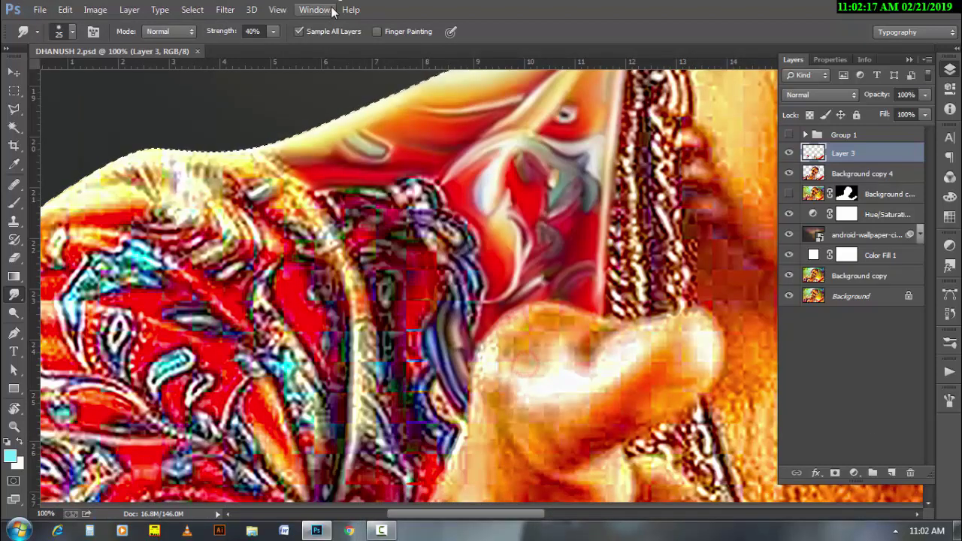
pyautogui.press(']')
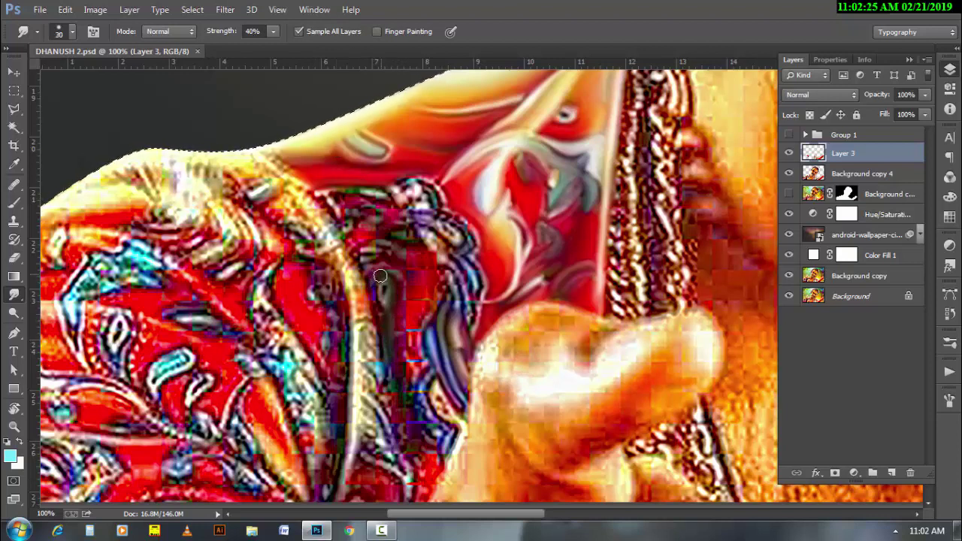
pyautogui.press(']')
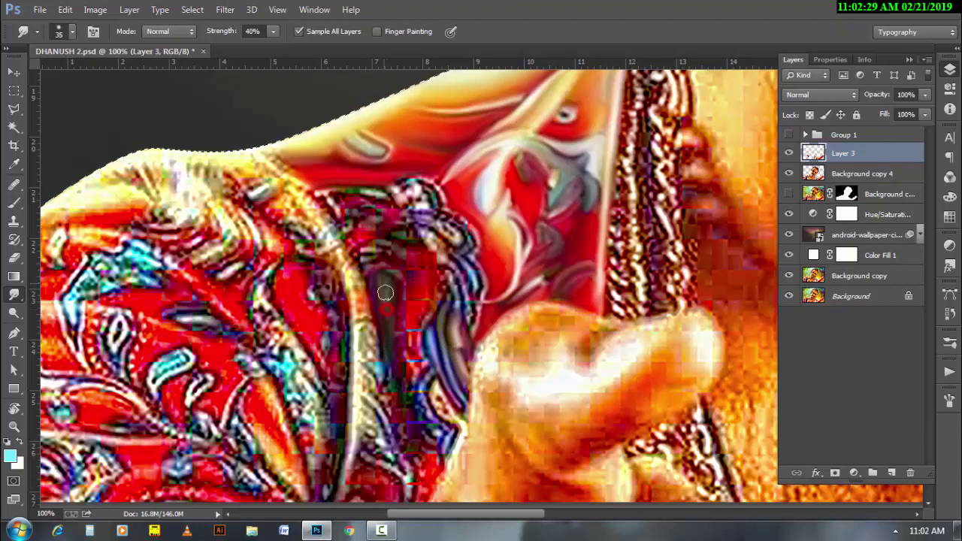
pyautogui.press(']')
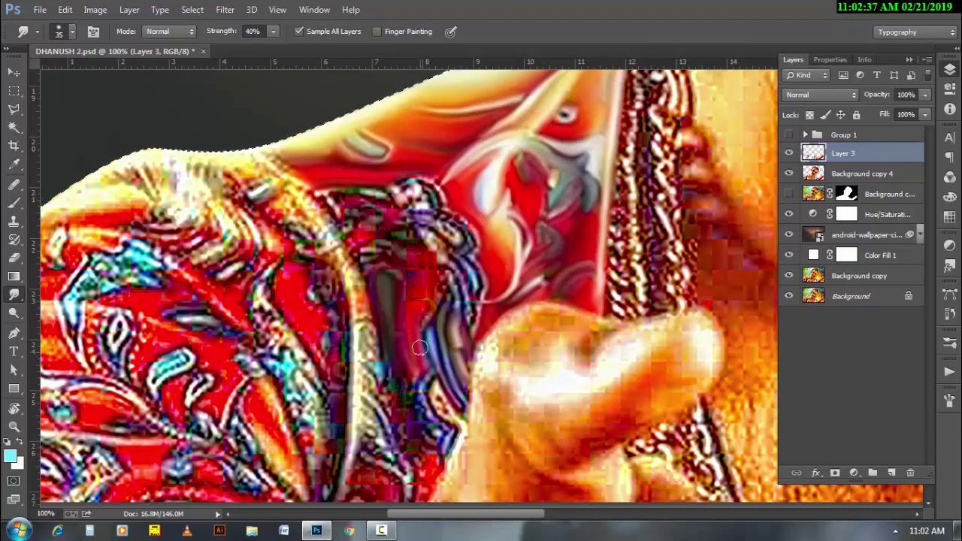
pyautogui.press(']')
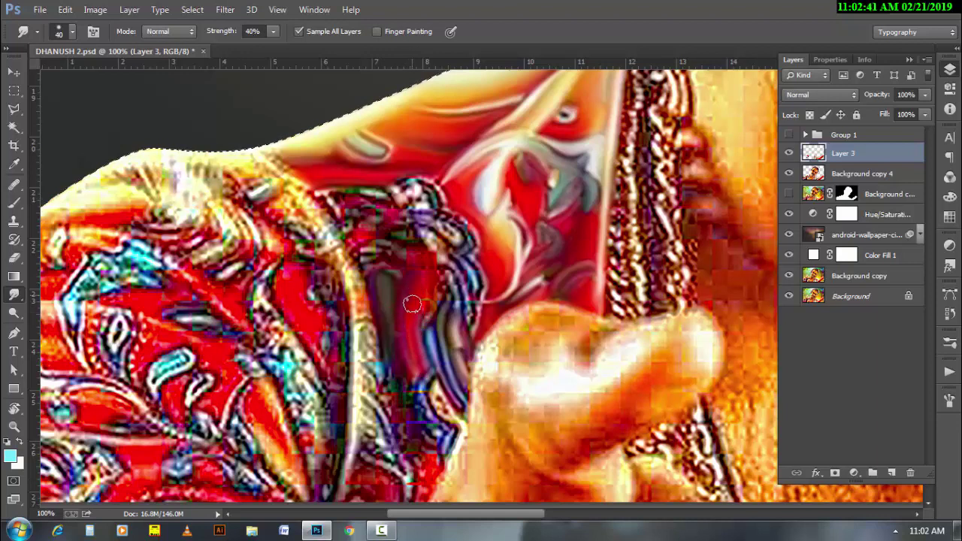
pyautogui.press('[')
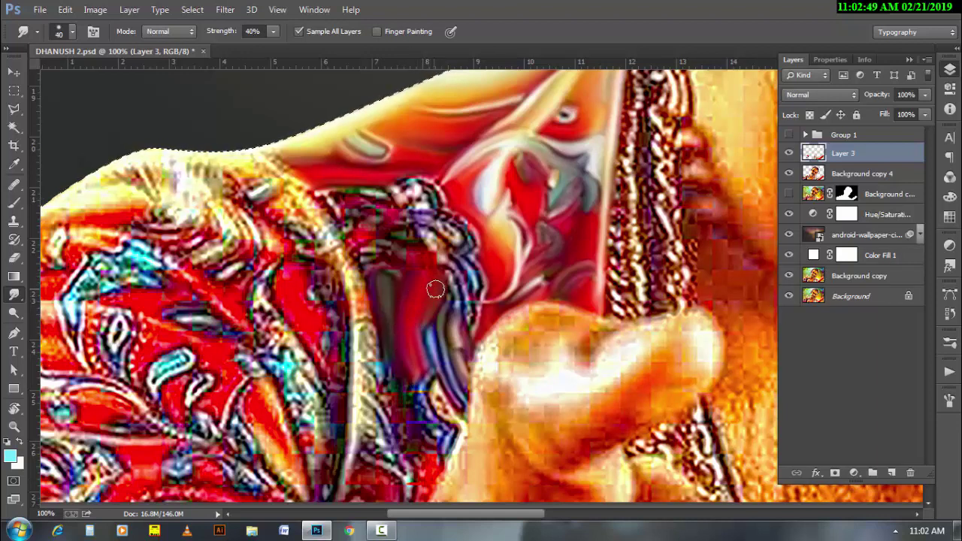
pyautogui.press('[')
pyautogui.press('[')
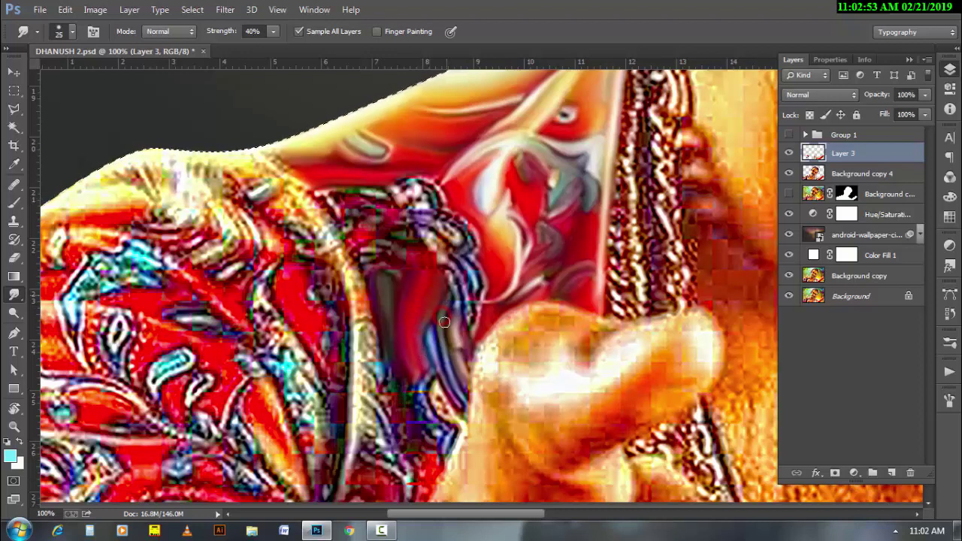
pyautogui.press(']')
pyautogui.press(']')
pyautogui.moveTo(477, 287); pyautogui.dragTo(445, 259)
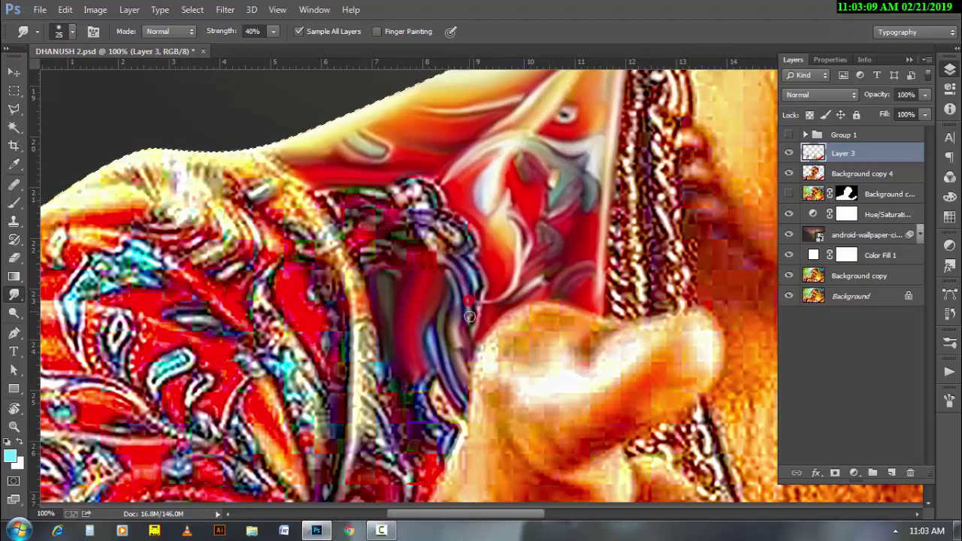
pyautogui.moveTo(468, 310); pyautogui.dragTo(457, 332)
# Step: Smear the dark fold downward, blending the red spot at its base and the strokes beside the neck
pyautogui.press('[')
pyautogui.press(']')
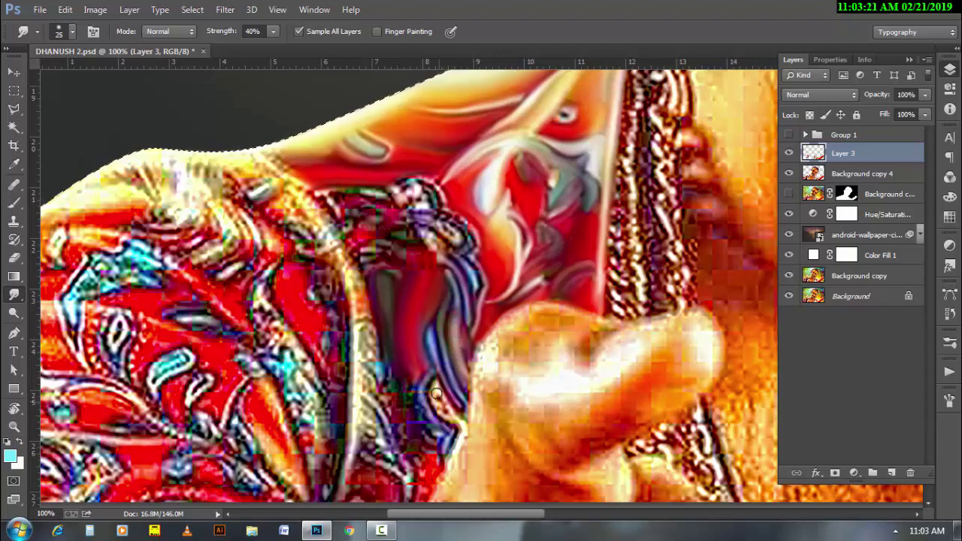
pyautogui.moveTo(430, 376)
pyautogui.mouseDown()
pyautogui.moveTo(436, 427)
pyautogui.moveTo(436, 407)
pyautogui.moveTo(454, 415)
pyautogui.moveTo(440, 392)
pyautogui.moveTo(444, 424)
pyautogui.moveTo(435, 386)
pyautogui.mouseUp()
pyautogui.press(']')
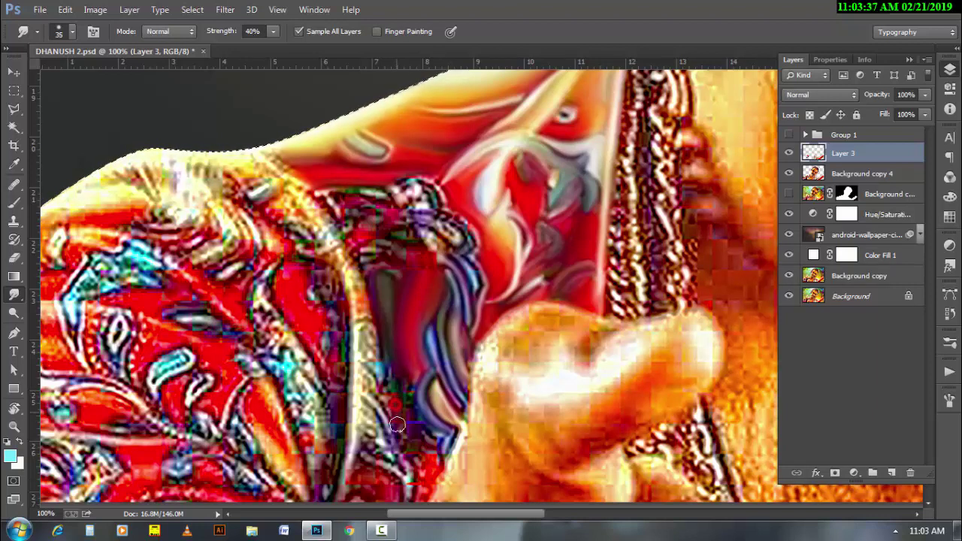
pyautogui.moveTo(394, 428); pyautogui.dragTo(398, 402)
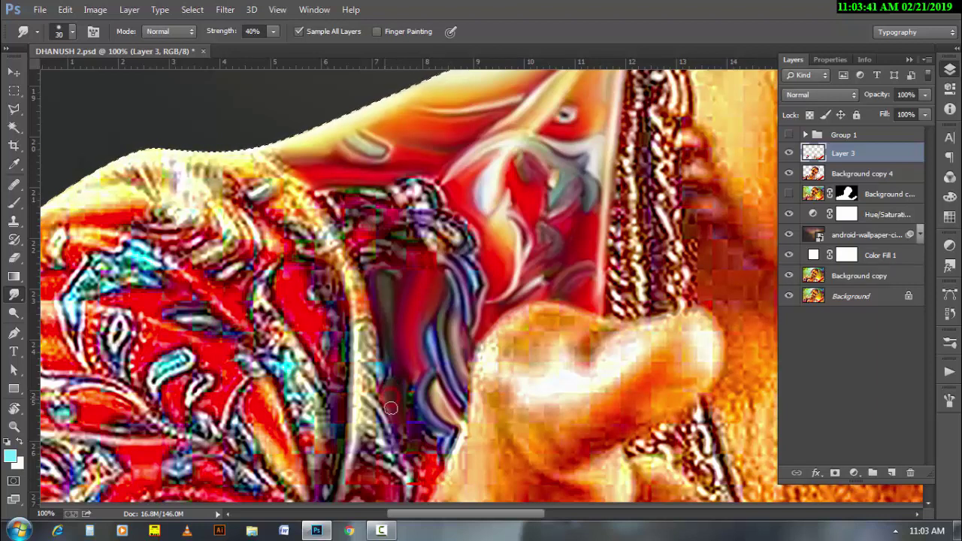
pyautogui.press(']')
pyautogui.moveTo(405, 397)
pyautogui.mouseDown()
pyautogui.moveTo(411, 421)
pyautogui.moveTo(408, 378)
pyautogui.moveTo(411, 410)
pyautogui.mouseUp()
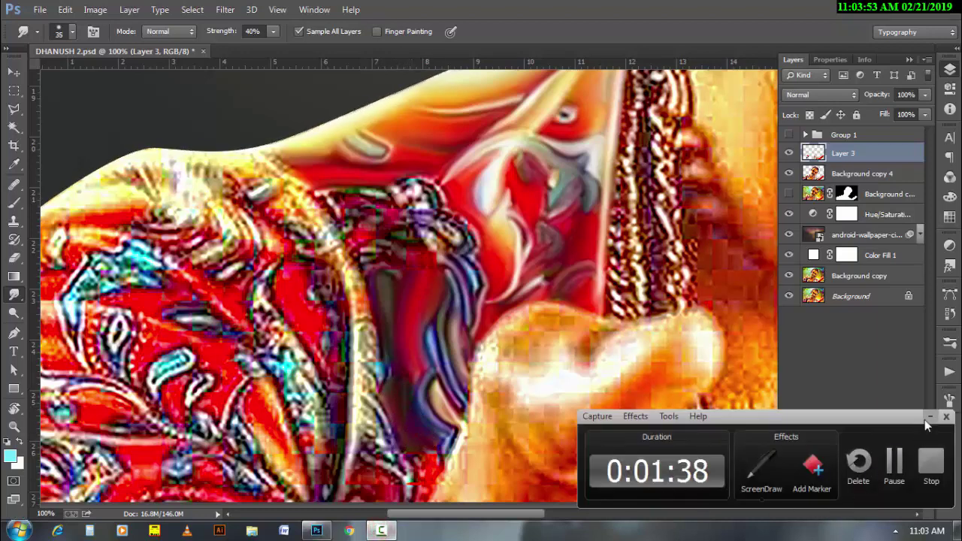
pyautogui.press('[')
pyautogui.moveTo(411, 388)
pyautogui.mouseDown()
pyautogui.moveTo(423, 421)
pyautogui.moveTo(425, 383)
pyautogui.moveTo(447, 444)
pyautogui.moveTo(429, 387)
pyautogui.moveTo(425, 424)
pyautogui.moveTo(426, 380)
pyautogui.moveTo(426, 421)
pyautogui.mouseUp()
pyautogui.press(']')
pyautogui.moveTo(376, 294)
pyautogui.mouseDown()
pyautogui.moveTo(371, 278)
pyautogui.moveTo(381, 314)
pyautogui.mouseUp()
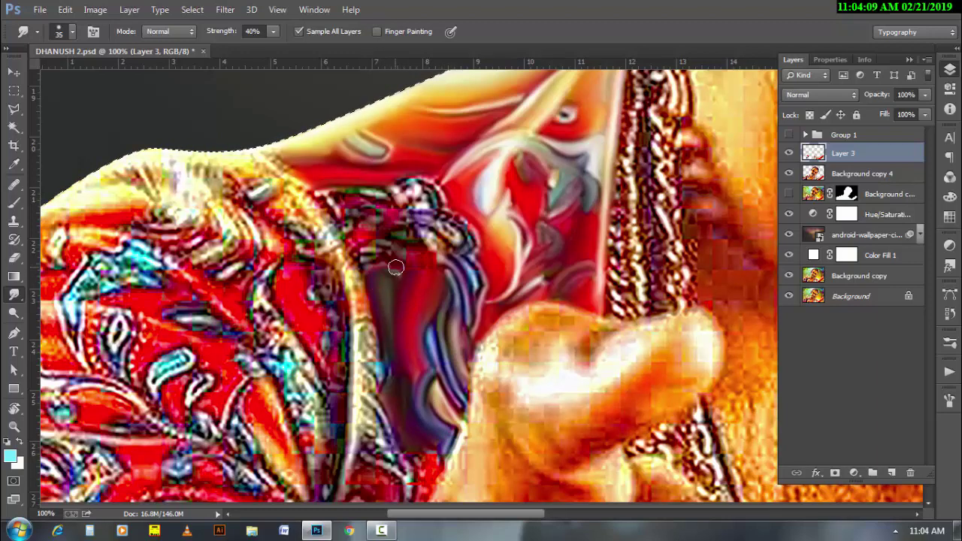
# Step: Blend the dark purple fold down toward the hand and the red patch at the image's bottom edge
pyautogui.scroll(-3, 413, 372)
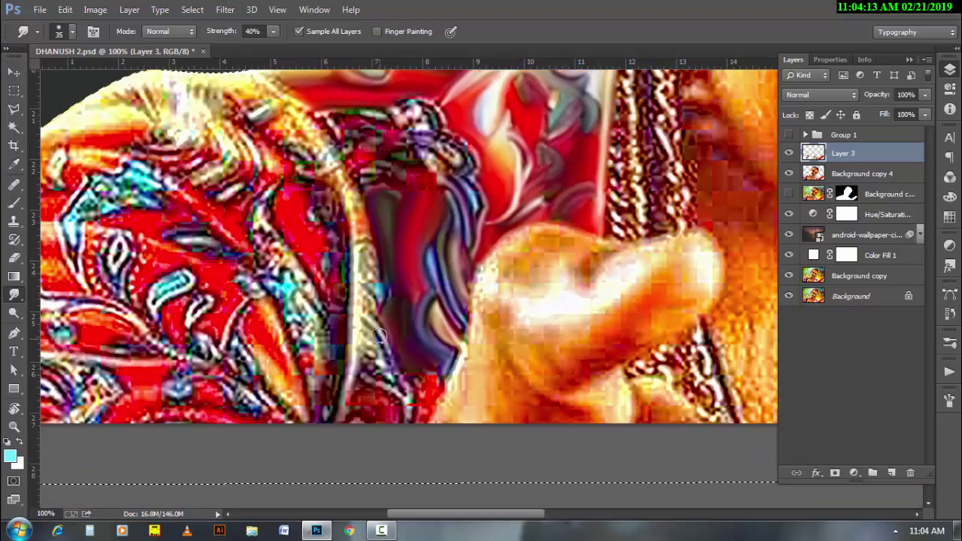
pyautogui.moveTo(382, 340)
pyautogui.mouseDown()
pyautogui.moveTo(405, 387)
pyautogui.moveTo(438, 386)
pyautogui.mouseUp()
pyautogui.press('[')
pyautogui.press('[')
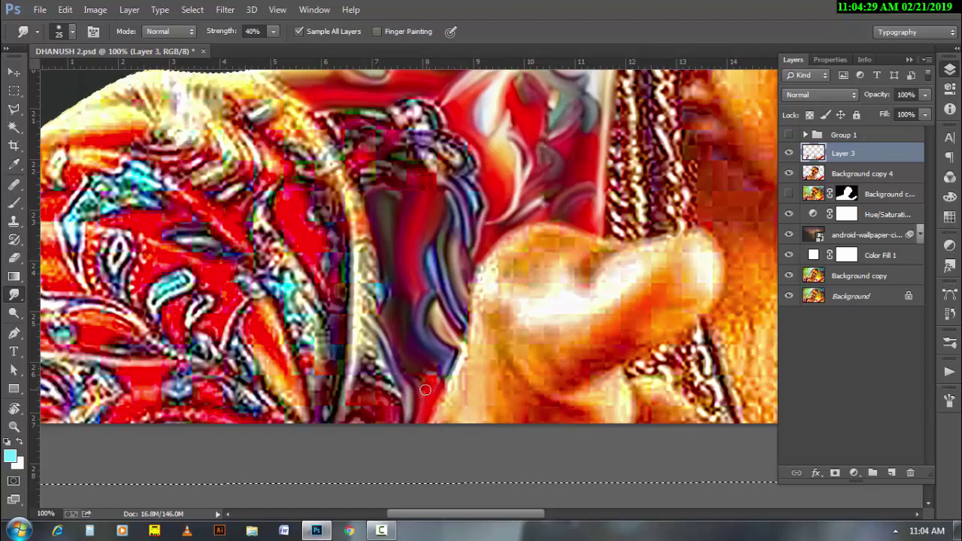
pyautogui.press('[')
pyautogui.press(']')
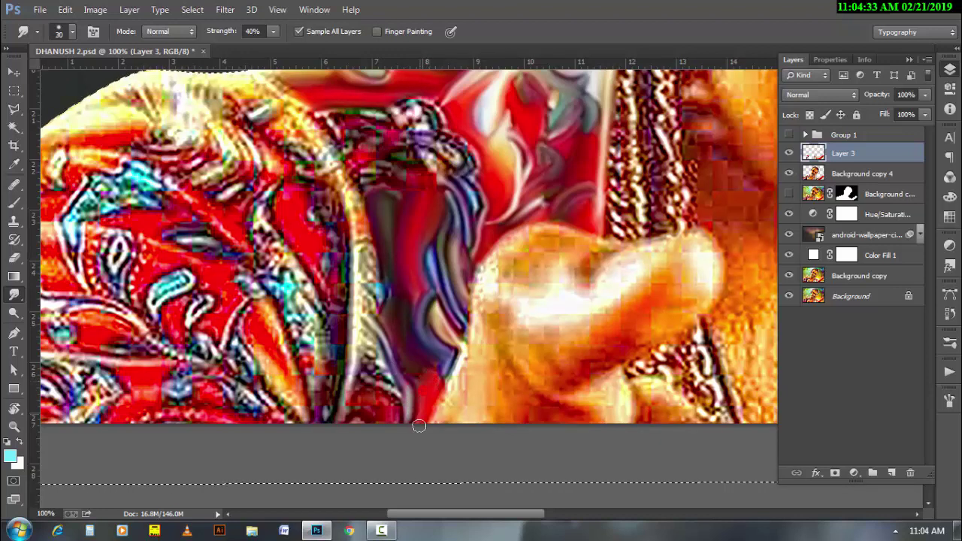
pyautogui.press('[')
pyautogui.moveTo(404, 287); pyautogui.dragTo(448, 386)
pyautogui.moveTo(361, 390)
pyautogui.mouseDown()
pyautogui.moveTo(354, 423)
pyautogui.moveTo(369, 399)
pyautogui.moveTo(395, 414)
pyautogui.mouseUp()
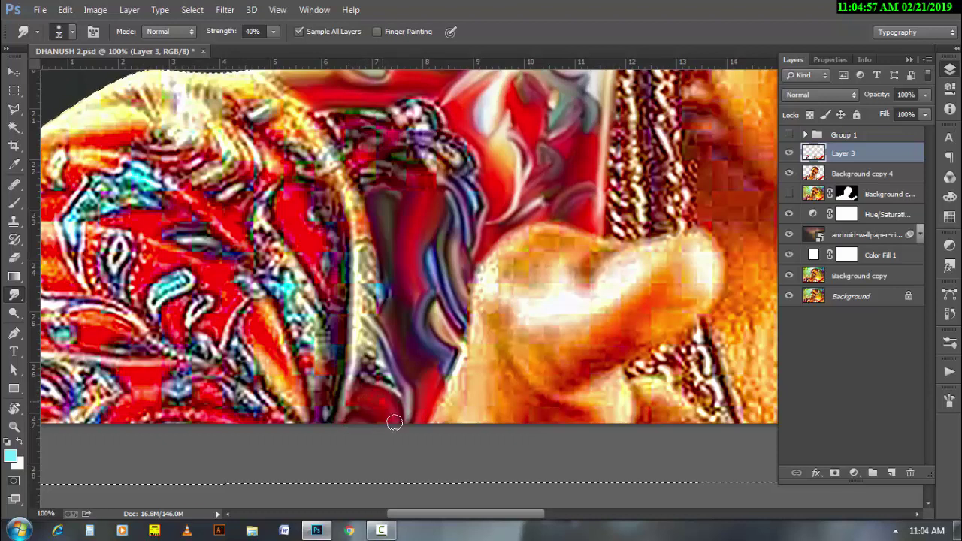
pyautogui.press('[')
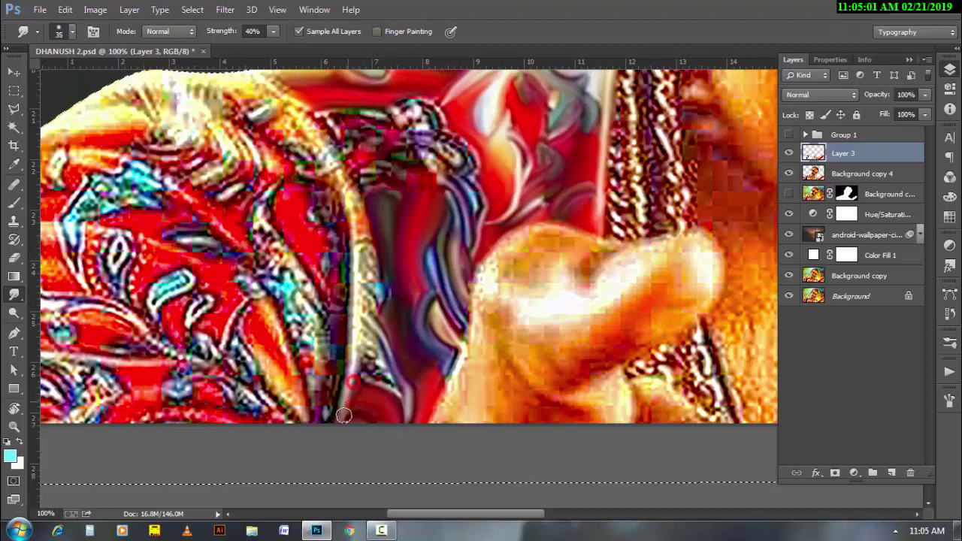
pyautogui.moveTo(380, 426)
pyautogui.mouseDown()
pyautogui.moveTo(357, 408)
pyautogui.moveTo(354, 423)
pyautogui.moveTo(358, 382)
pyautogui.mouseUp()
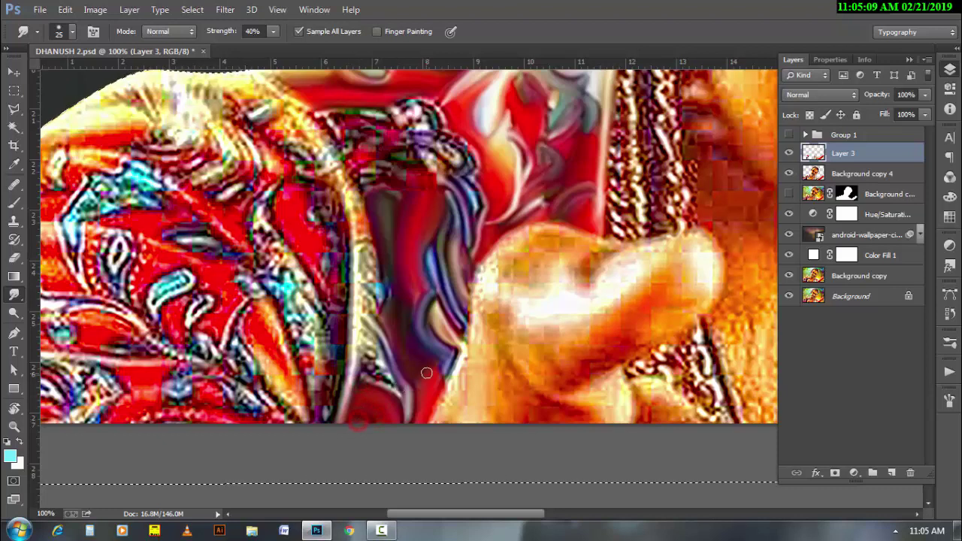
# Step: Smudge the blue and purple-grey streaks at the top of the fold into smooth curves
pyautogui.press(']')
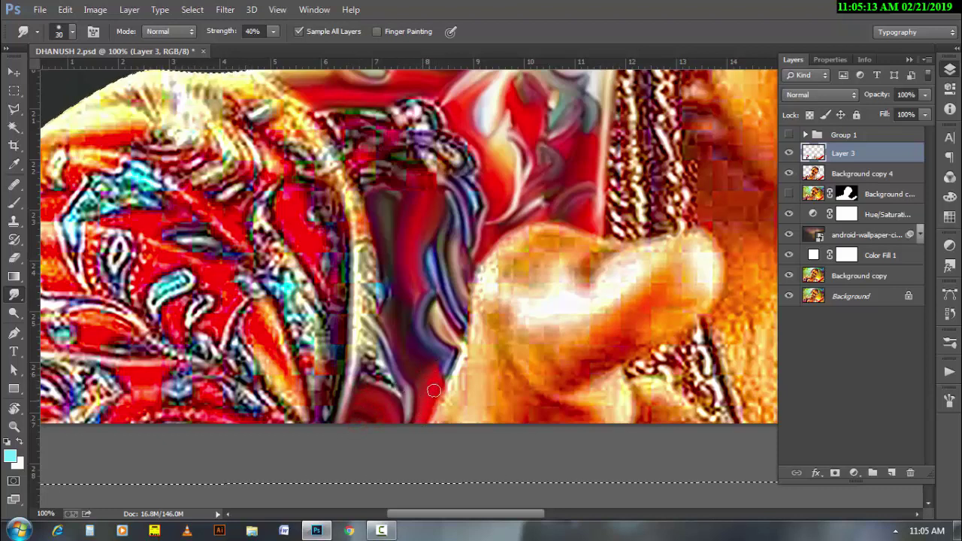
pyautogui.press(']')
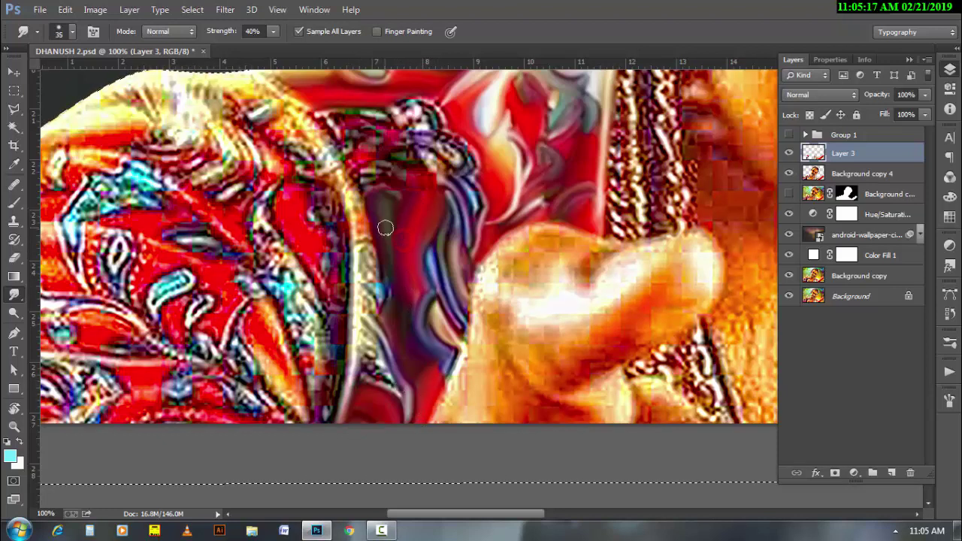
pyautogui.press('[')
pyautogui.press('[')
pyautogui.moveTo(428, 259)
pyautogui.mouseDown()
pyautogui.moveTo(445, 310)
pyautogui.moveTo(427, 304)
pyautogui.moveTo(450, 340)
pyautogui.moveTo(449, 359)
pyautogui.mouseUp()
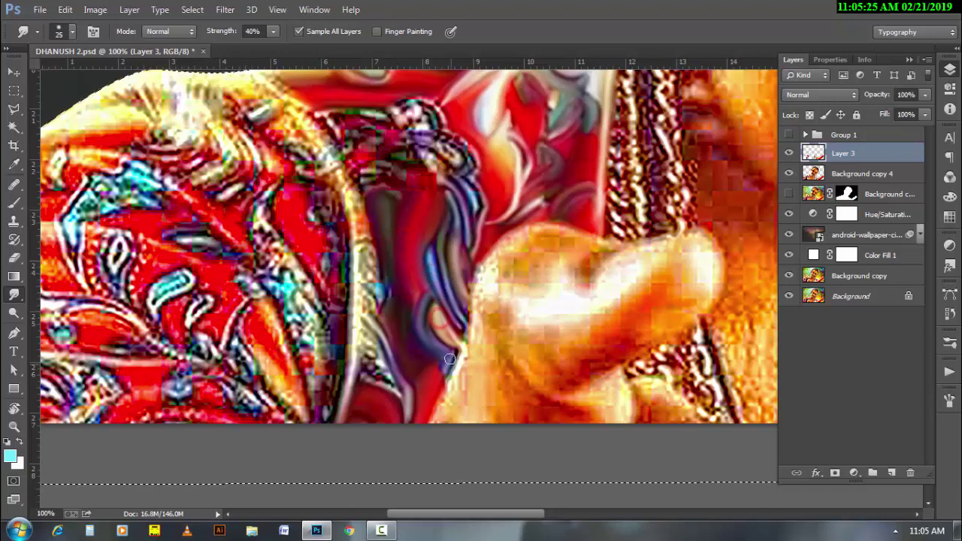
pyautogui.scroll(3, 466, 360)
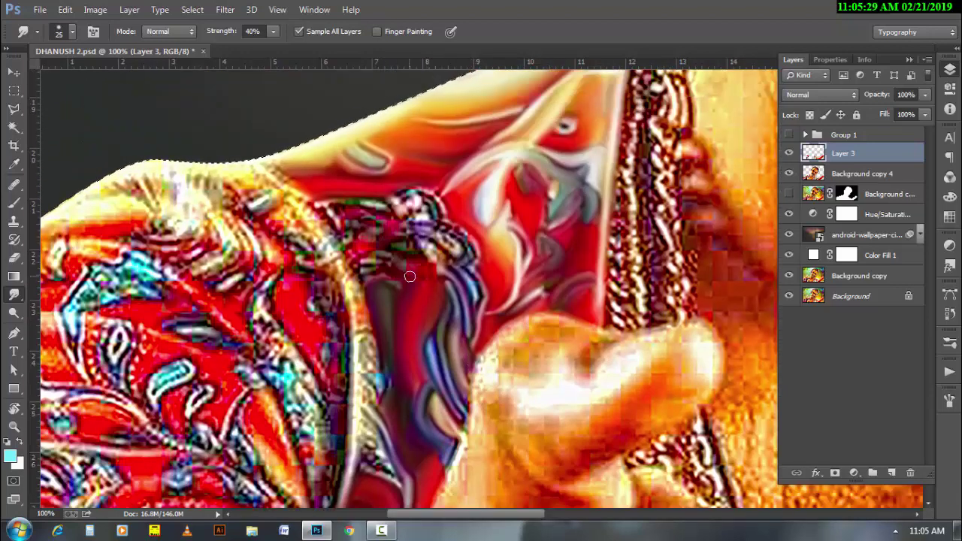
pyautogui.moveTo(447, 256)
pyautogui.mouseDown()
pyautogui.moveTo(425, 230)
pyautogui.moveTo(476, 246)
pyautogui.moveTo(449, 223)
pyautogui.mouseUp()
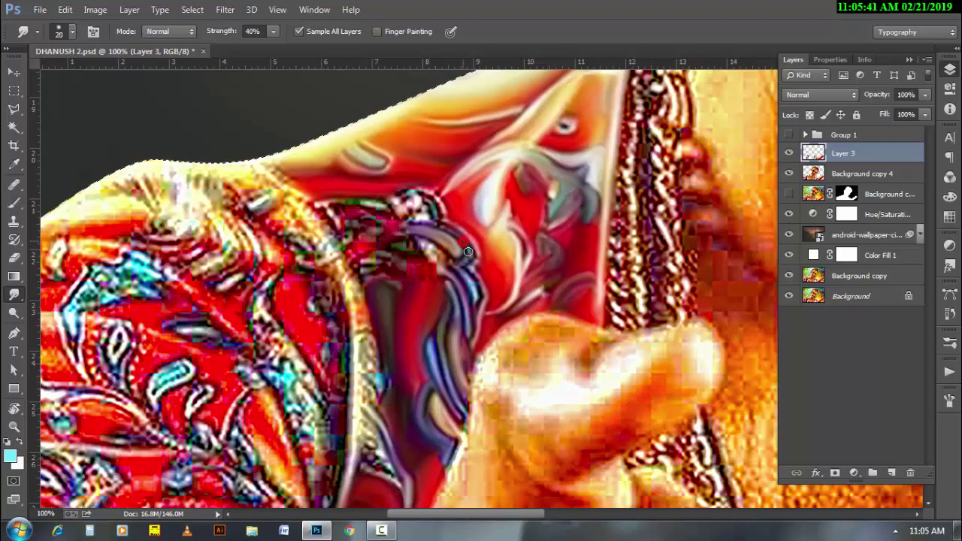
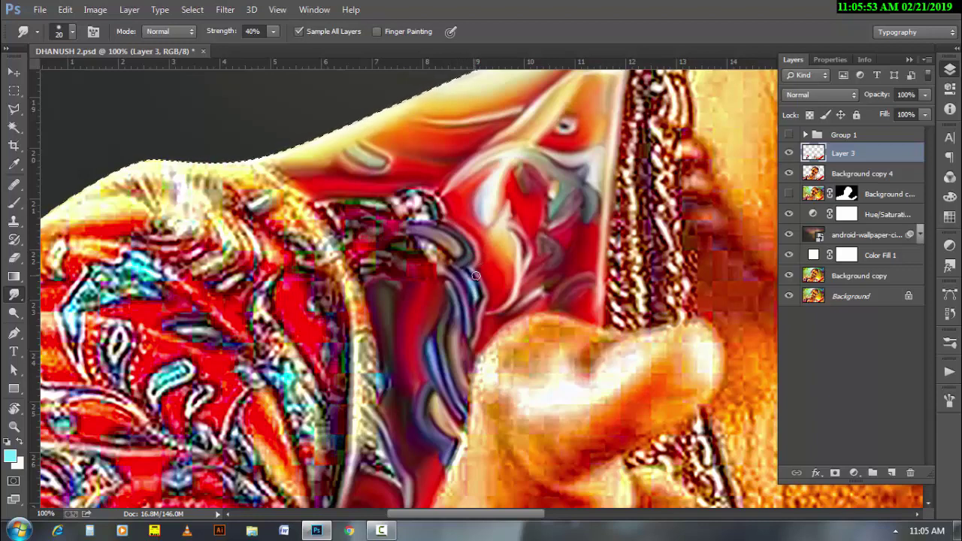
# Step: Smudge the purple, grey and red streaks of the shirt pattern into blended strokes
pyautogui.moveTo(462, 271); pyautogui.dragTo(474, 298)
pyautogui.click(381, 531)
pyautogui.click(894, 467)
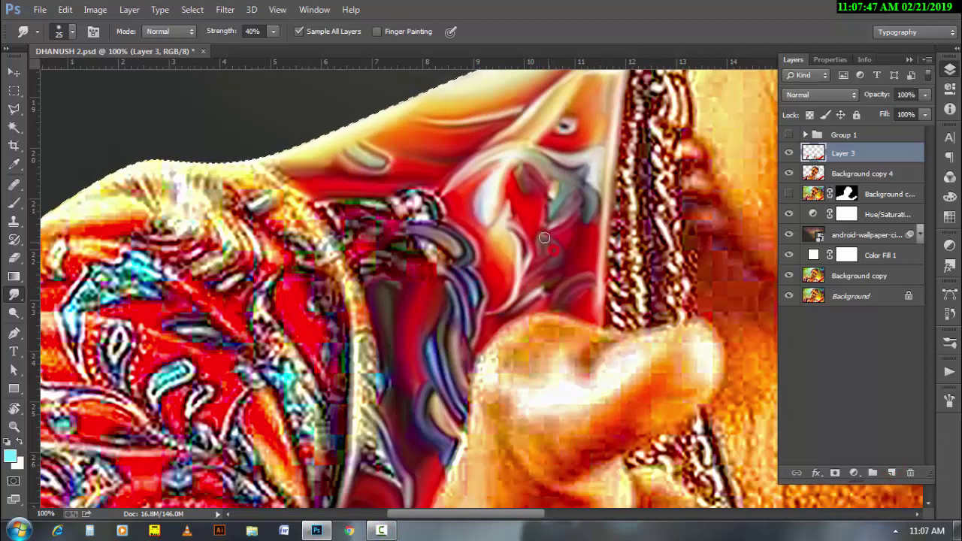
pyautogui.moveTo(544, 208); pyautogui.dragTo(545, 205)
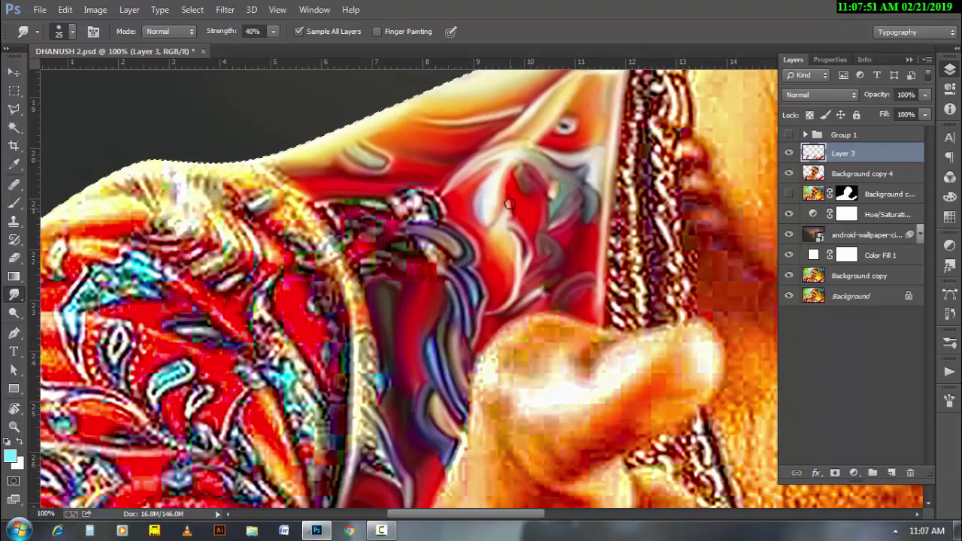
pyautogui.press(']')
pyautogui.moveTo(517, 239); pyautogui.dragTo(557, 248)
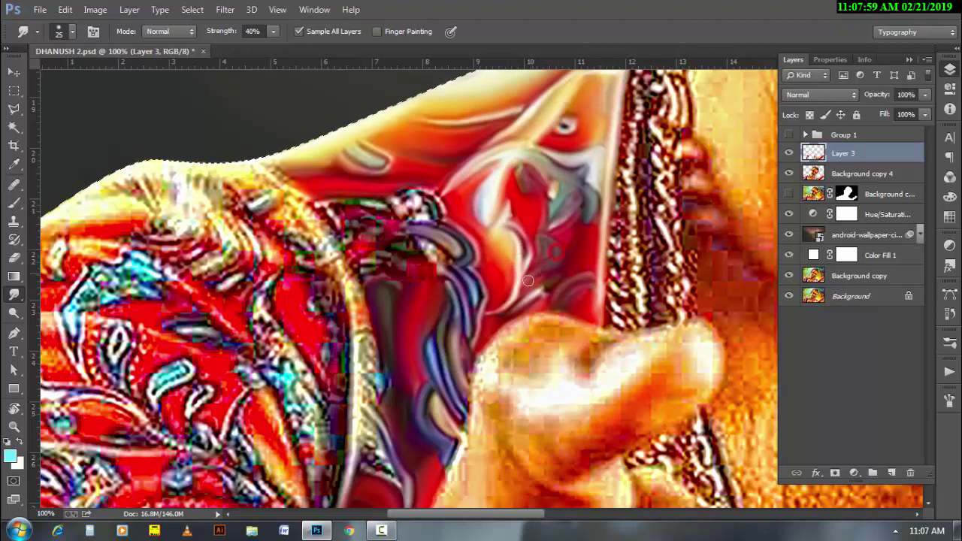
pyautogui.moveTo(565, 268); pyautogui.dragTo(558, 271)
pyautogui.moveTo(549, 193); pyautogui.dragTo(574, 231)
pyautogui.press(']')
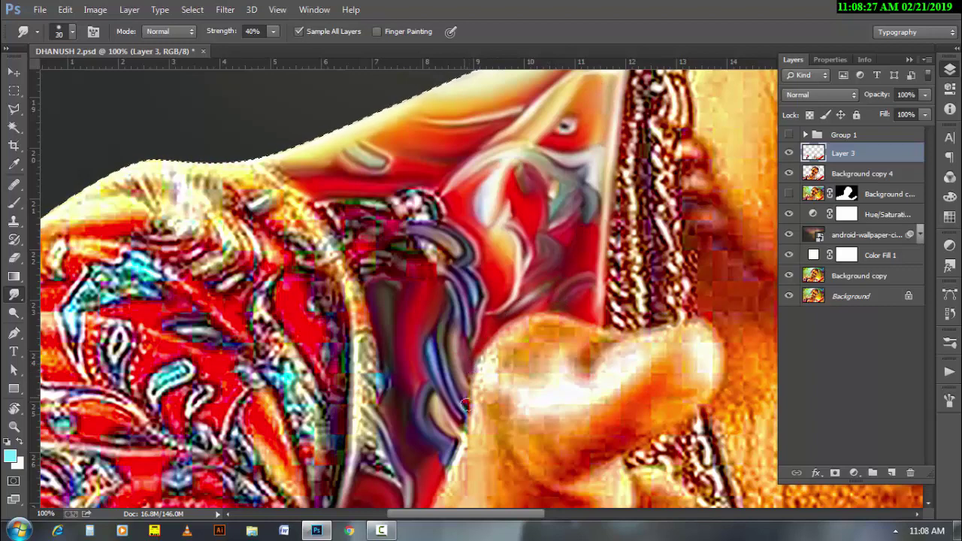
# Step: Smear the dark sleeve streak downward and smudge away the small red dot
pyautogui.press(']')
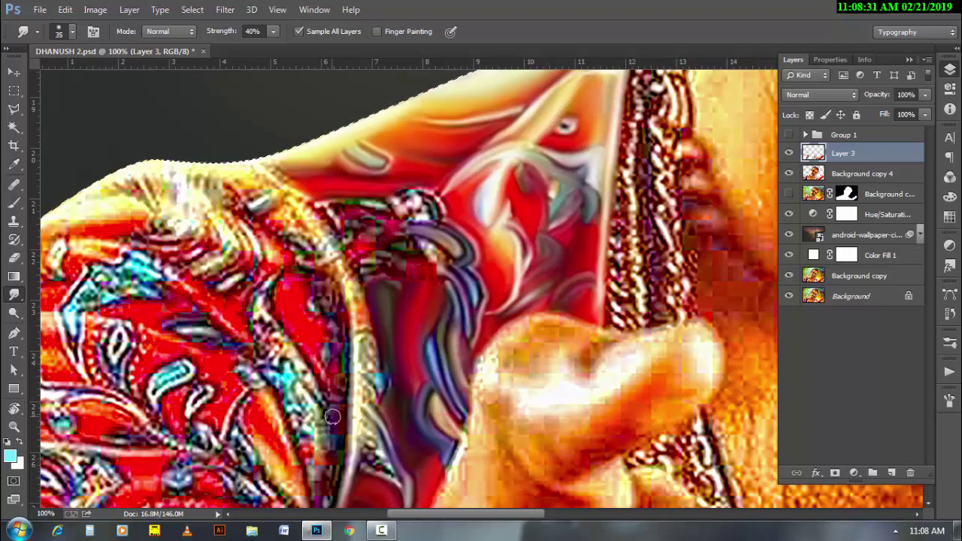
pyautogui.press(']')
pyautogui.moveTo(336, 362); pyautogui.dragTo(339, 405)
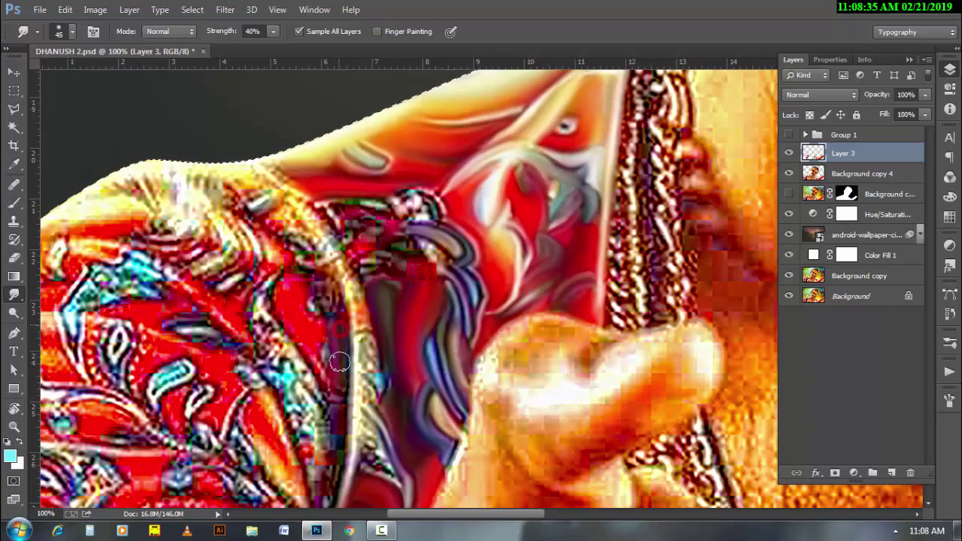
pyautogui.press('[')
pyautogui.press('[')
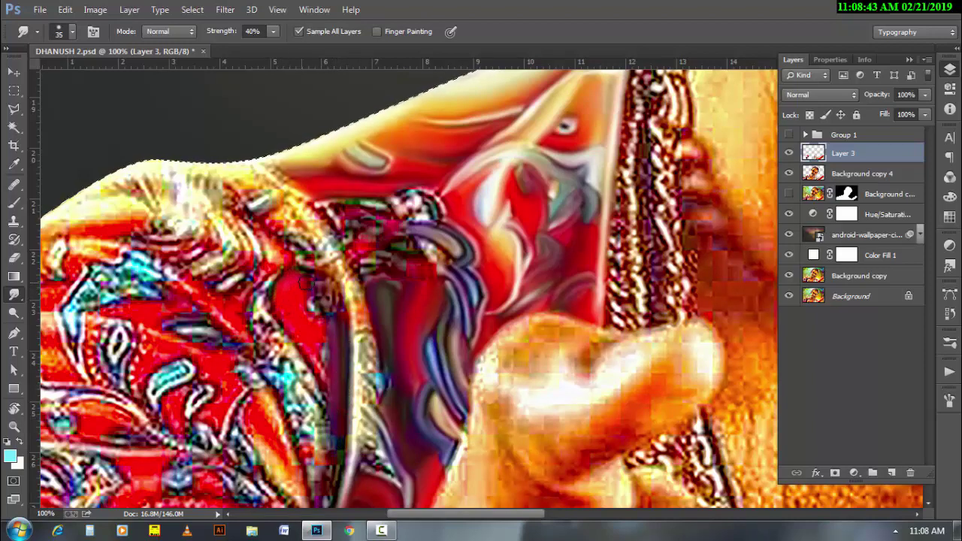
pyautogui.press('[')
pyautogui.moveTo(309, 281); pyautogui.dragTo(341, 331)
pyautogui.moveTo(331, 284); pyautogui.dragTo(329, 292)
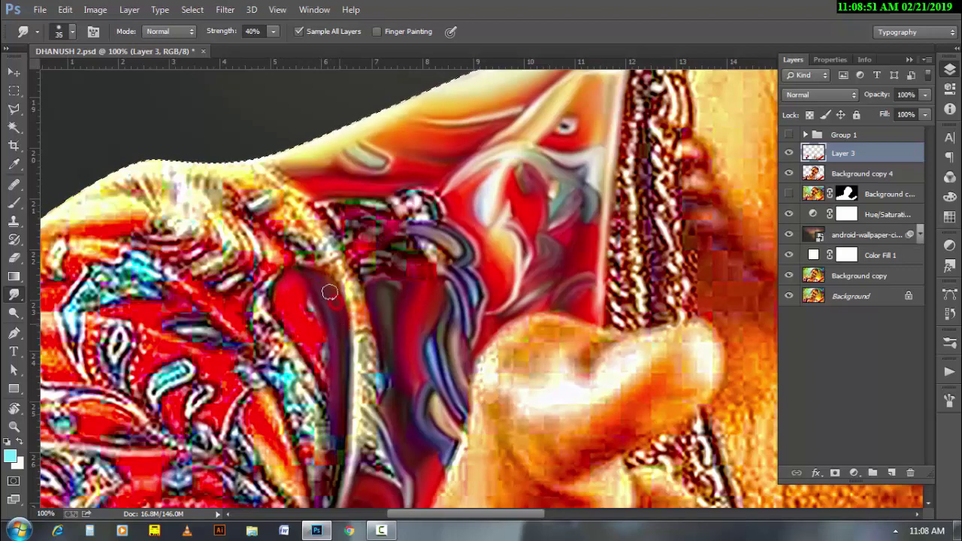
pyautogui.press('[')
pyautogui.moveTo(342, 363); pyautogui.dragTo(340, 319)
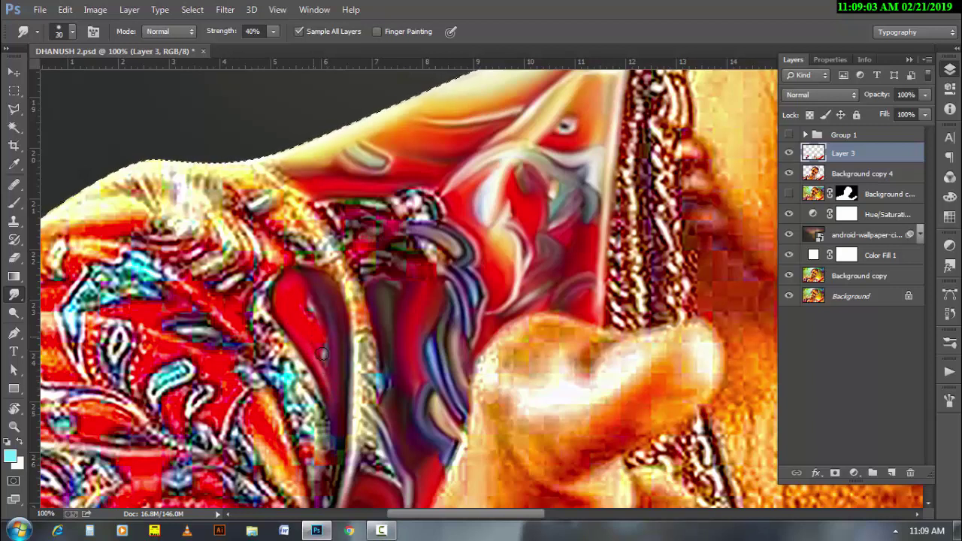
pyautogui.press(']')
pyautogui.press(']')
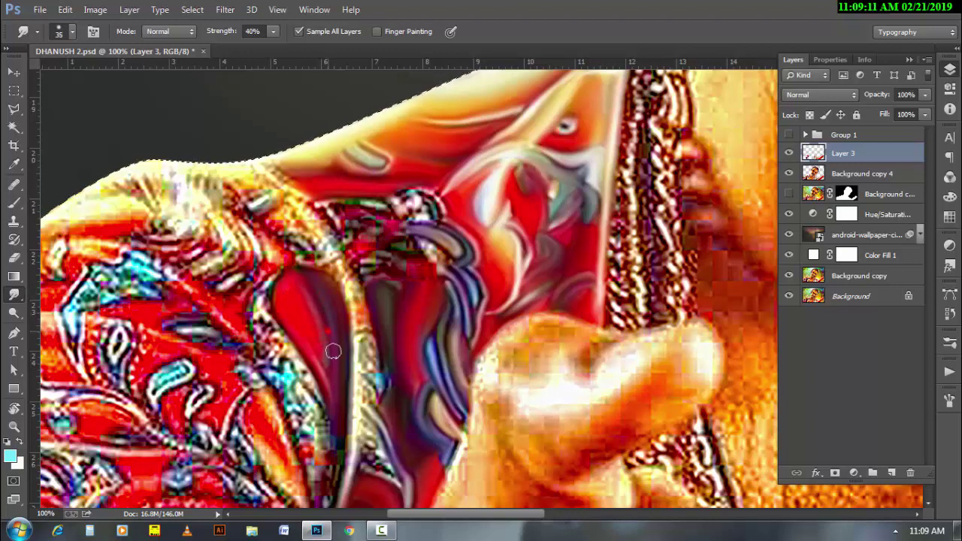
pyautogui.press('[')
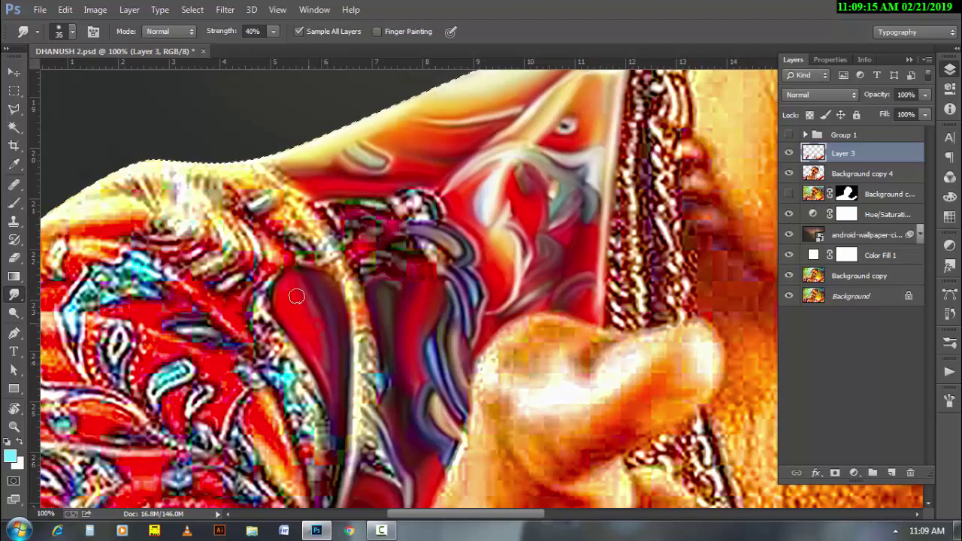
pyautogui.press('[')
pyautogui.press(']')
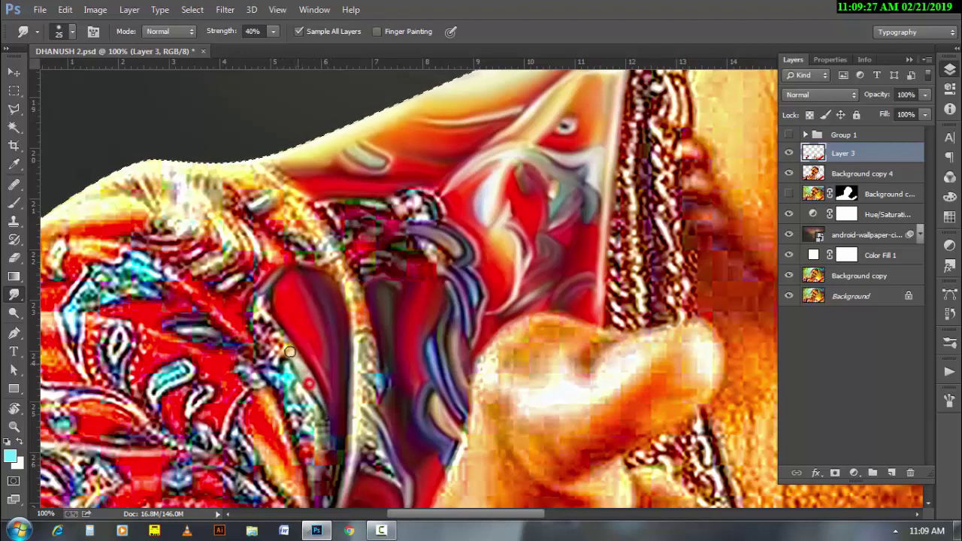
# Step: Smear the orange stroke down the lower sleeve with a resized smudge brush
pyautogui.scroll(-2, 323, 392)
pyautogui.press(']')
pyautogui.press(']')
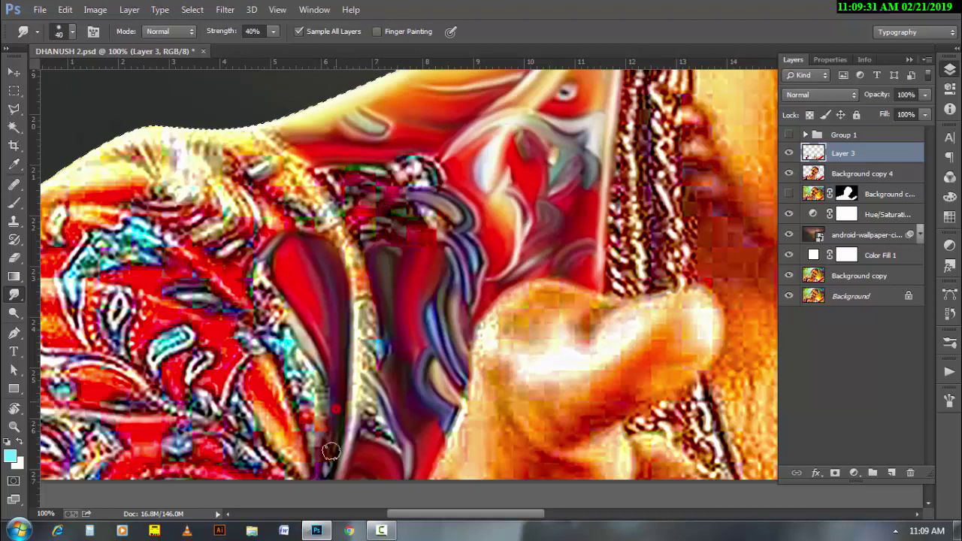
pyautogui.press('[')
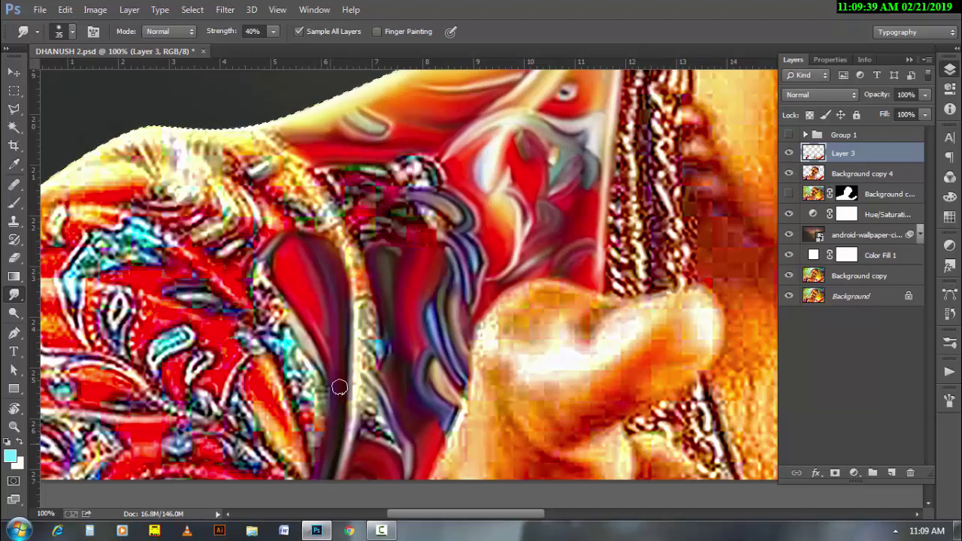
pyautogui.press(']')
pyautogui.press('[')
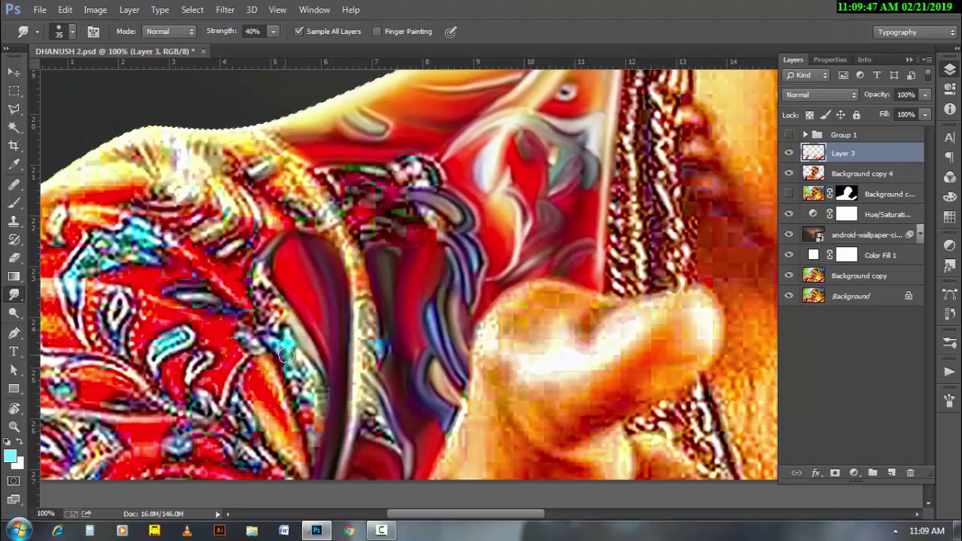
pyautogui.press('[')
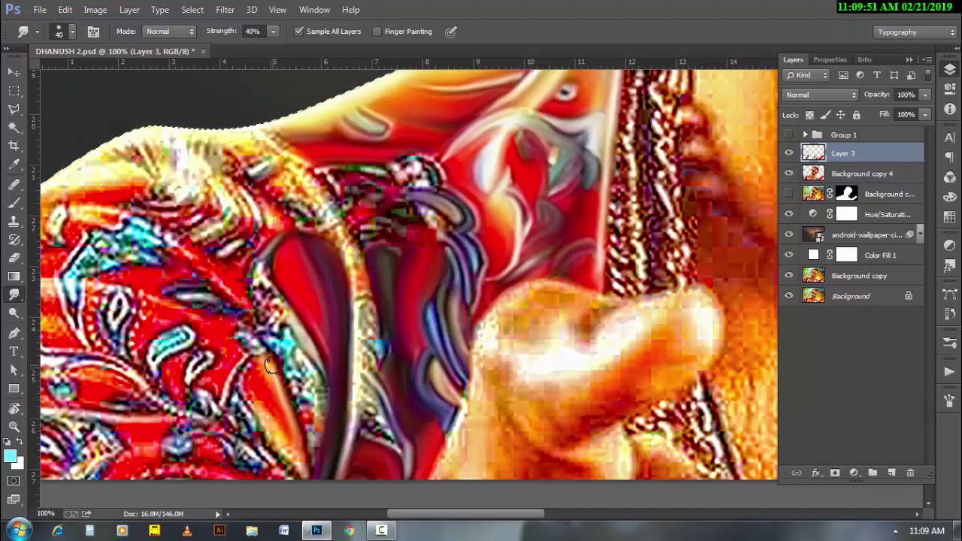
pyautogui.moveTo(293, 427); pyautogui.dragTo(304, 473)
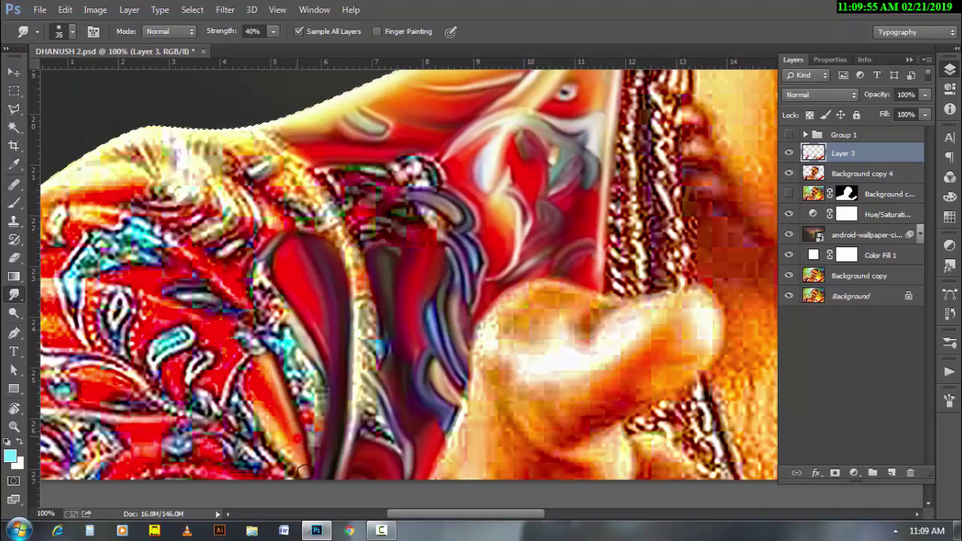
# Step: Save DHANUSH 2.psd and rotate the canvas view to about -41°
pyautogui.hotkey('ctrl', 's')
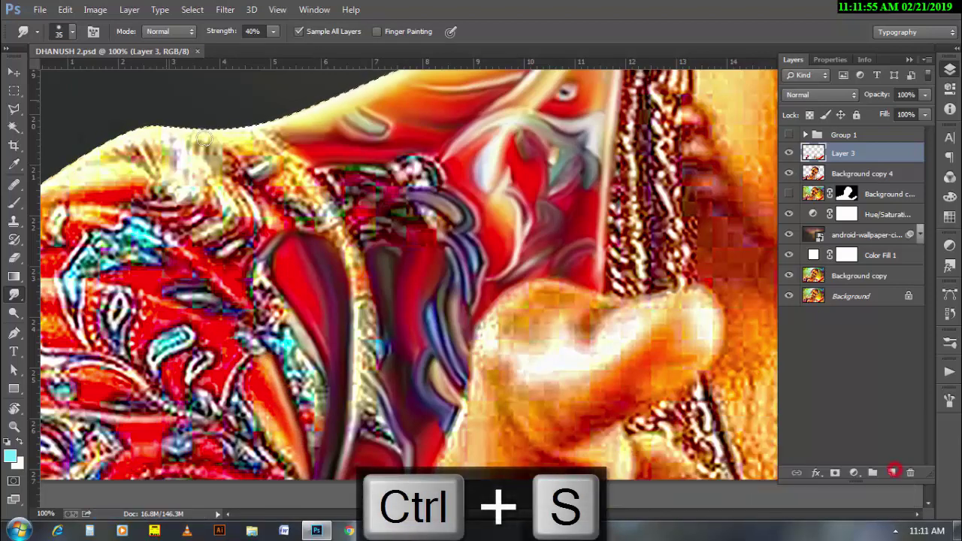
pyautogui.press('r')
pyautogui.moveTo(282, 227)
pyautogui.mouseDown()
pyautogui.moveTo(305, 372)
pyautogui.moveTo(370, 342)
pyautogui.moveTo(344, 345)
pyautogui.moveTo(347, 324)
pyautogui.moveTo(332, 350)
pyautogui.moveTo(305, 345)
pyautogui.mouseUp()
# Step: Smear the paint along the shirt fold downward with a smaller smudge brush
pyautogui.press('[')
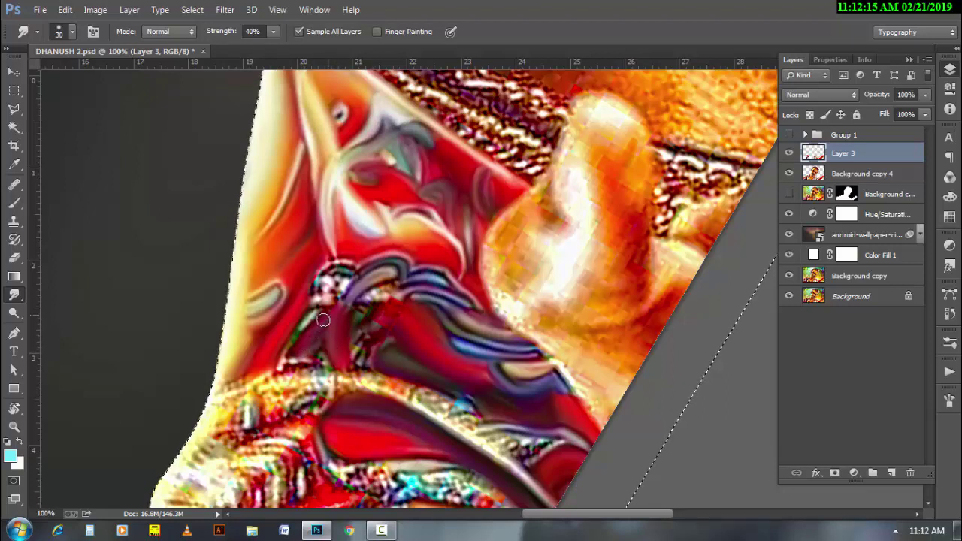
pyautogui.press('[')
pyautogui.moveTo(302, 344); pyautogui.dragTo(282, 357)
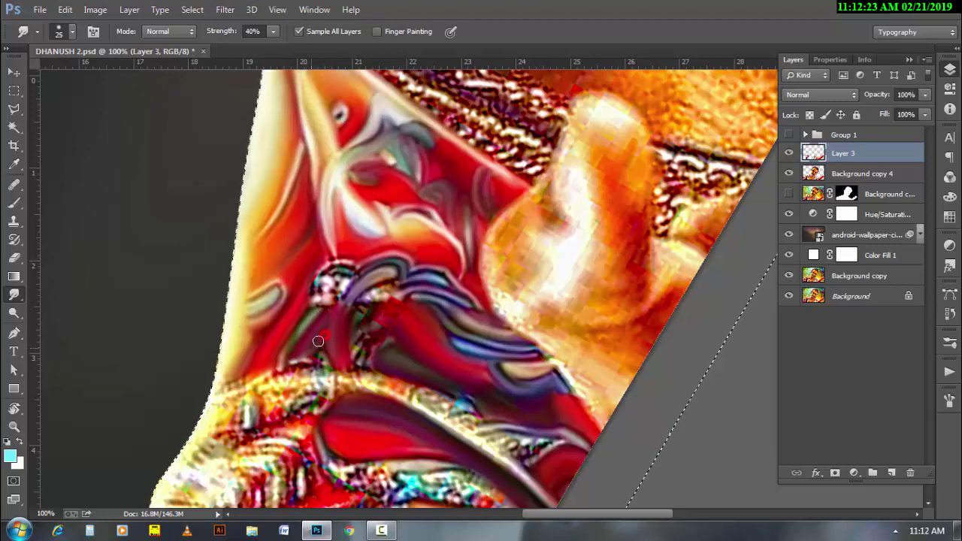
pyautogui.moveTo(299, 323)
pyautogui.mouseDown()
pyautogui.moveTo(295, 363)
pyautogui.moveTo(358, 348)
pyautogui.mouseUp()
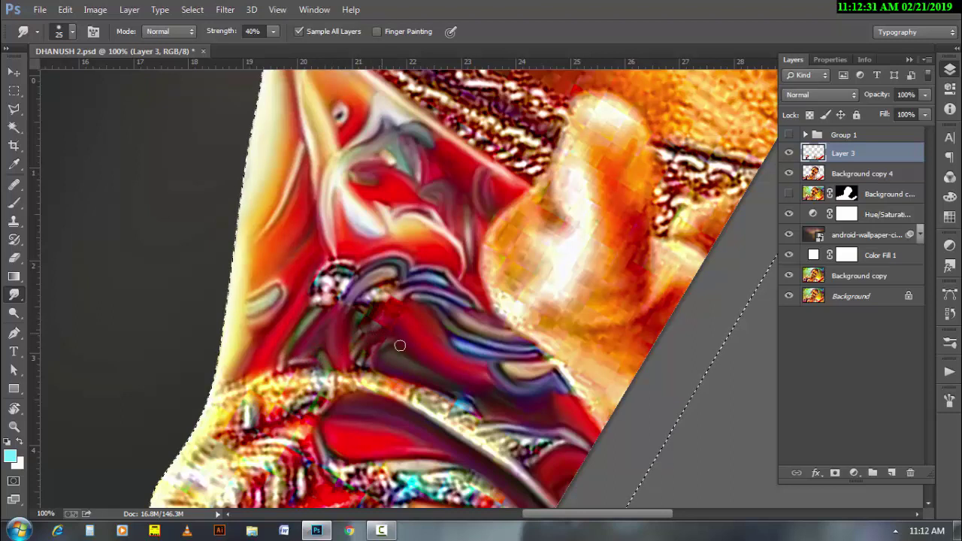
pyautogui.press(']')
pyautogui.press('[')
pyautogui.press(']')
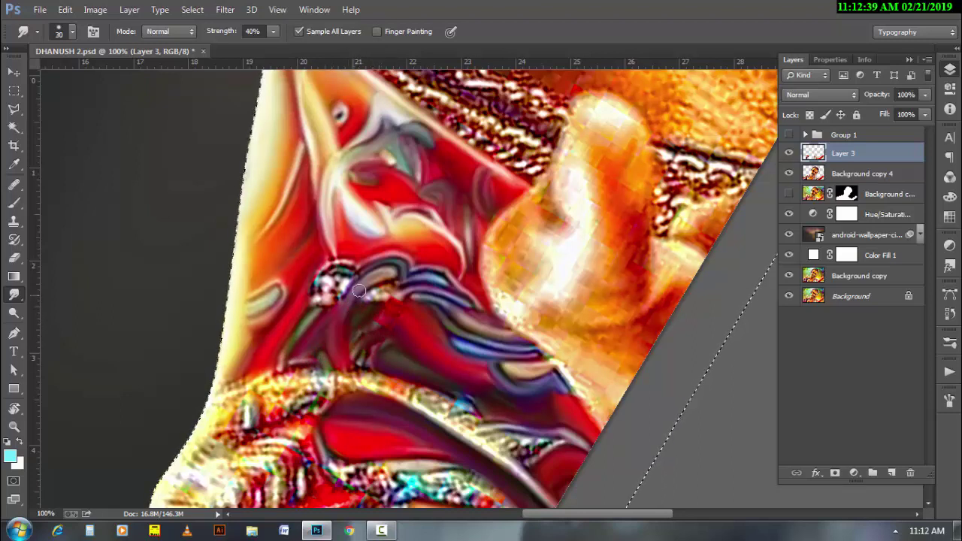
# Step: Blend the dark purple streak and patch into the red, pulling red into the dark area
pyautogui.moveTo(354, 290)
pyautogui.mouseDown()
pyautogui.moveTo(386, 318)
pyautogui.moveTo(359, 343)
pyautogui.mouseUp()
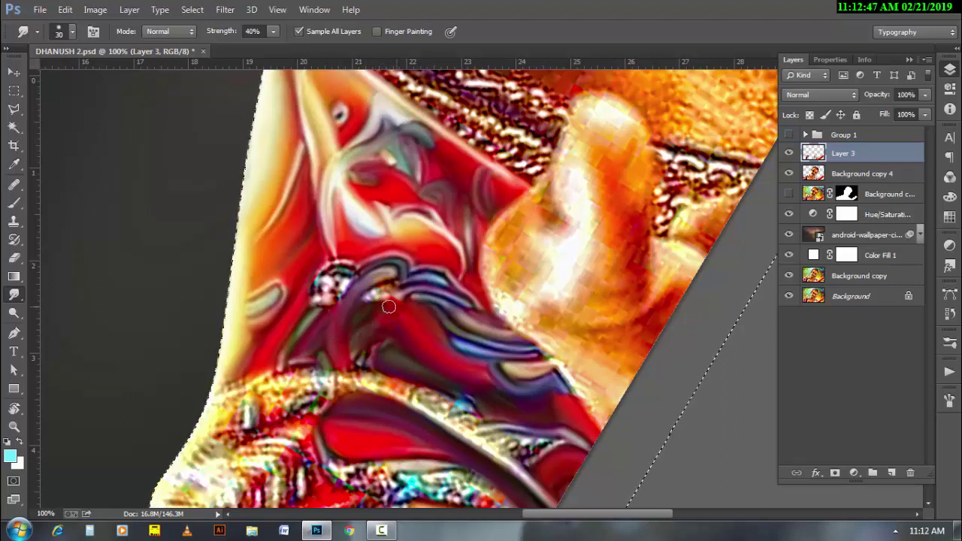
pyautogui.press(']')
pyautogui.press('[')
pyautogui.moveTo(365, 337); pyautogui.dragTo(404, 318)
pyautogui.press('[')
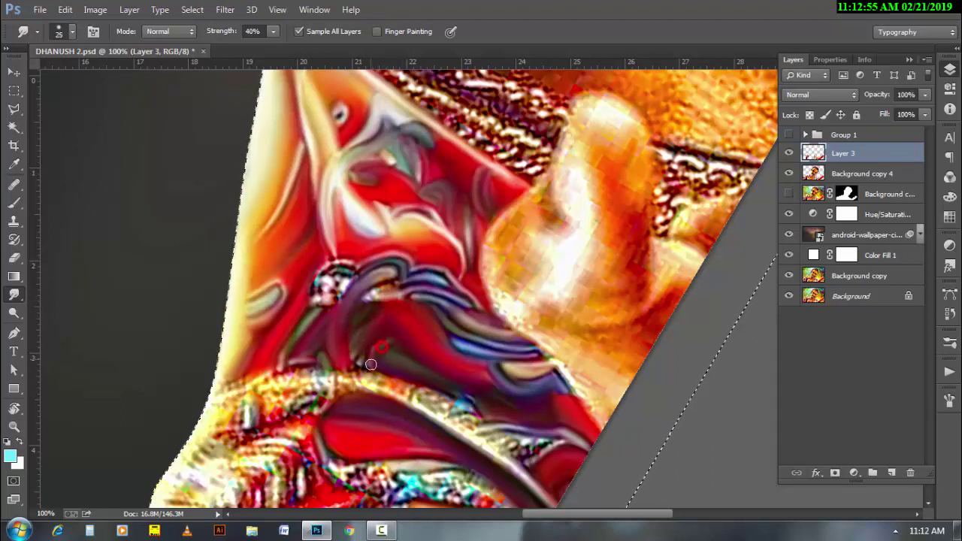
pyautogui.moveTo(371, 352); pyautogui.dragTo(365, 367)
pyautogui.press(']')
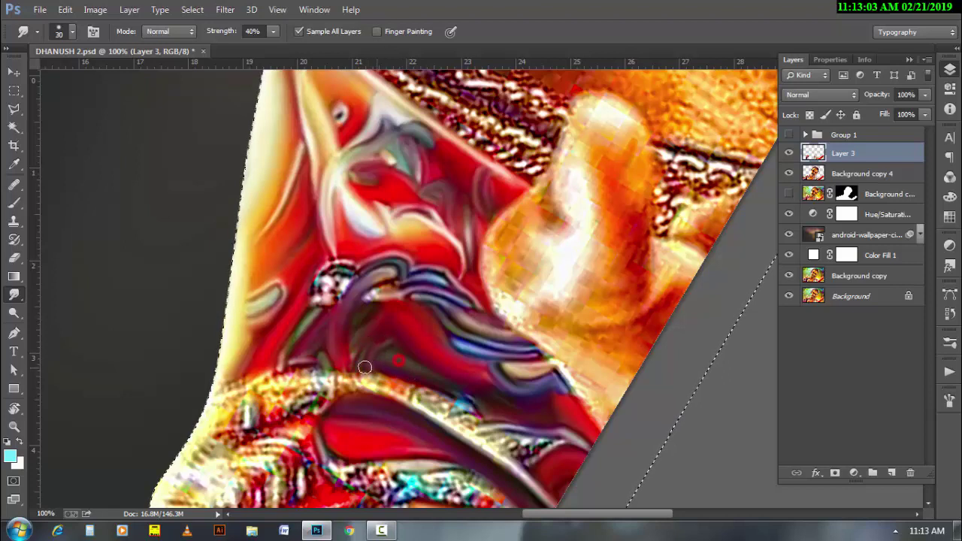
pyautogui.press(']')
pyautogui.moveTo(360, 330); pyautogui.dragTo(350, 352)
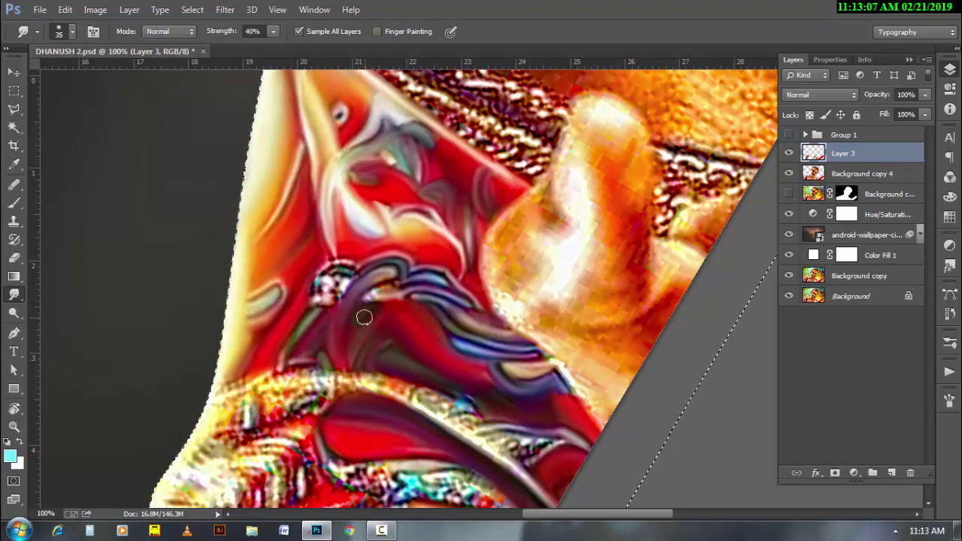
pyautogui.moveTo(364, 318); pyautogui.dragTo(337, 349)
pyautogui.press('[')
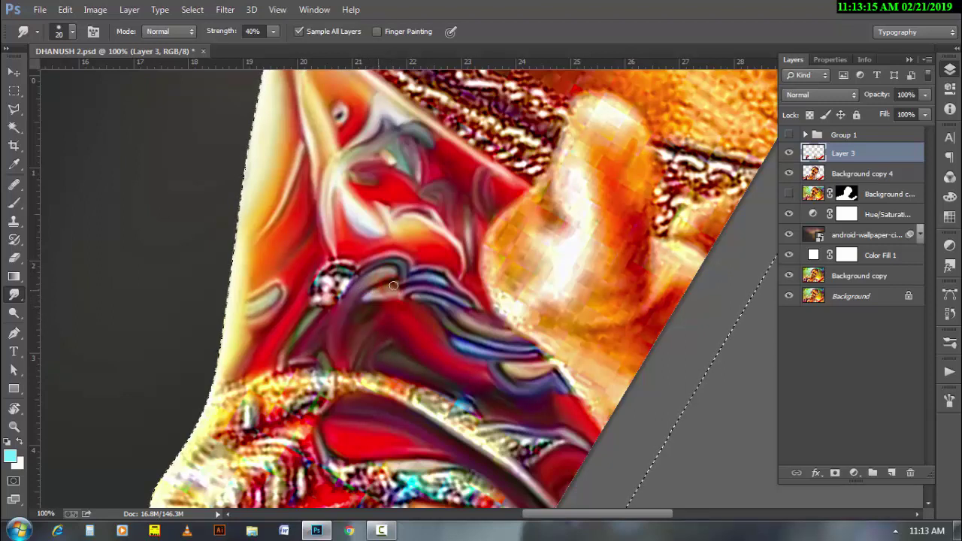
pyautogui.press(']')
# Step: Pull the fold's red paint leftward and smooth the image's left edge downward
pyautogui.moveTo(386, 293); pyautogui.dragTo(324, 285)
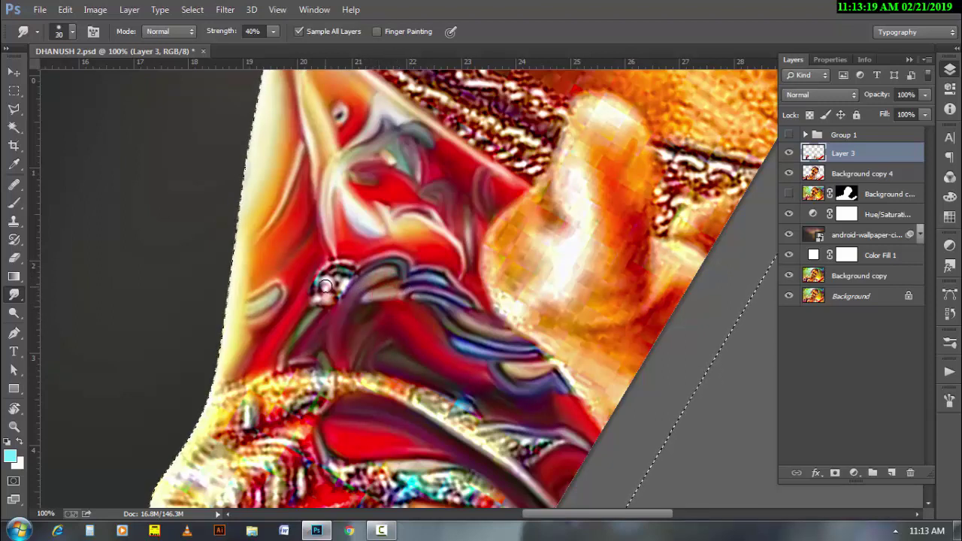
pyautogui.press('[')
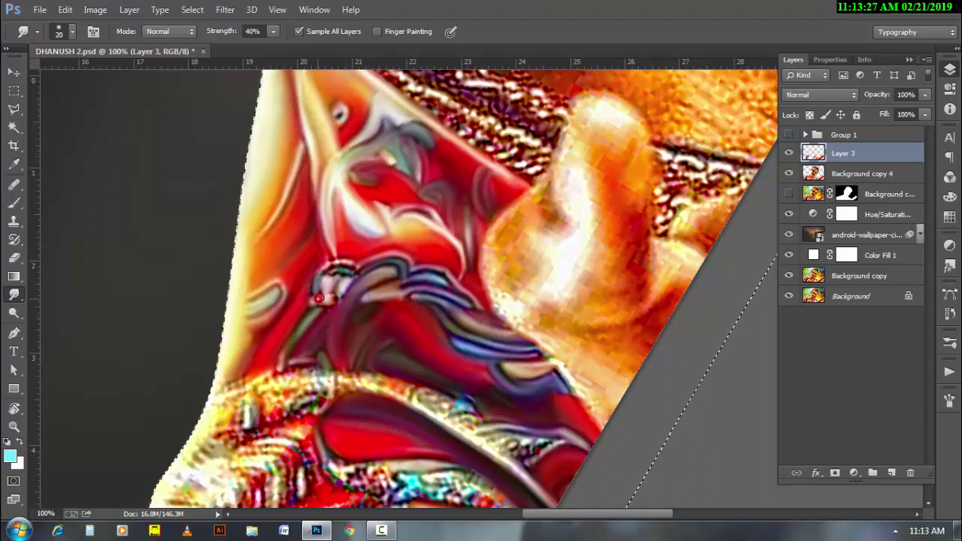
pyautogui.moveTo(318, 298); pyautogui.dragTo(316, 298)
pyautogui.click(342, 291)
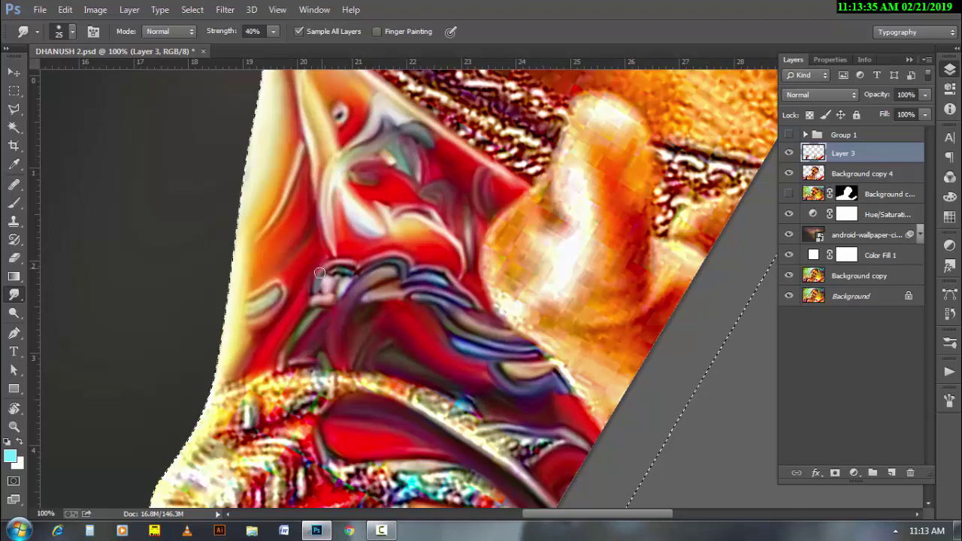
pyautogui.moveTo(359, 268); pyautogui.dragTo(335, 274)
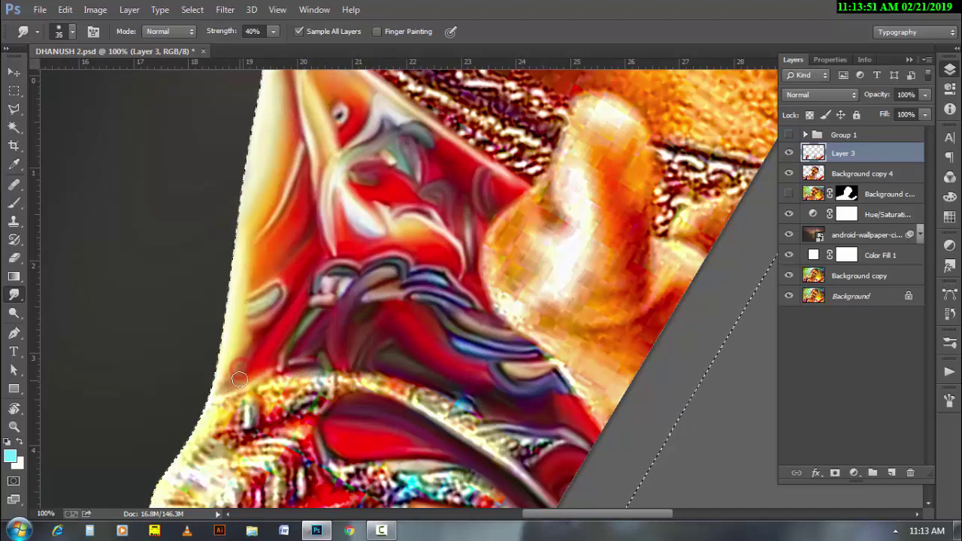
pyautogui.press(']')
pyautogui.press(']')
pyautogui.press(']')
pyautogui.moveTo(239, 379)
pyautogui.mouseDown()
pyautogui.moveTo(221, 388)
pyautogui.moveTo(203, 435)
pyautogui.mouseUp()
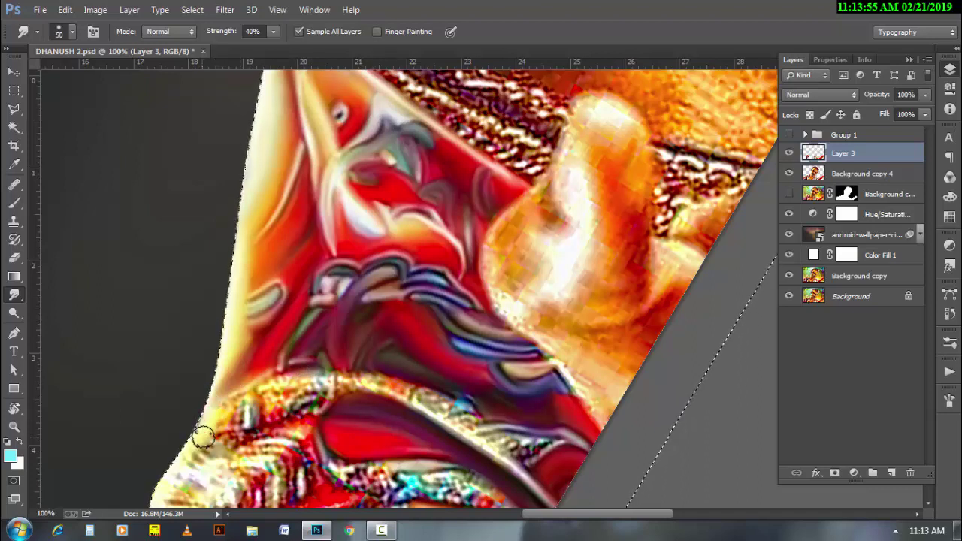
pyautogui.moveTo(214, 376); pyautogui.dragTo(246, 254)
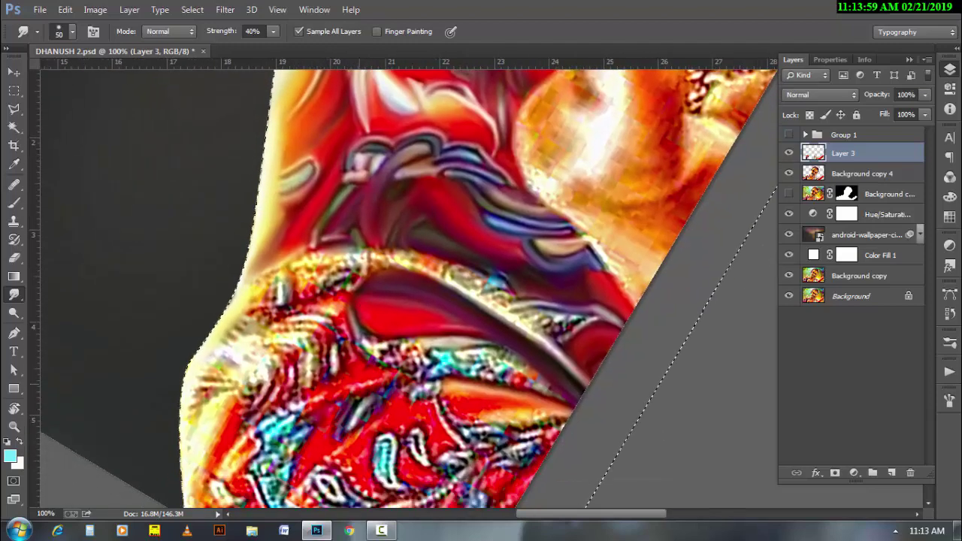
# Step: Smudge the sleeve's left edge smooth and blend the embroidered border beside it
pyautogui.moveTo(213, 331); pyautogui.dragTo(204, 354)
pyautogui.moveTo(226, 318)
pyautogui.mouseDown()
pyautogui.moveTo(193, 404)
pyautogui.moveTo(184, 503)
pyautogui.moveTo(207, 466)
pyautogui.moveTo(197, 446)
pyautogui.moveTo(227, 398)
pyautogui.moveTo(239, 416)
pyautogui.moveTo(210, 457)
pyautogui.mouseUp()
pyautogui.press('[')
pyautogui.press('[')
pyautogui.moveTo(203, 375); pyautogui.dragTo(241, 278)
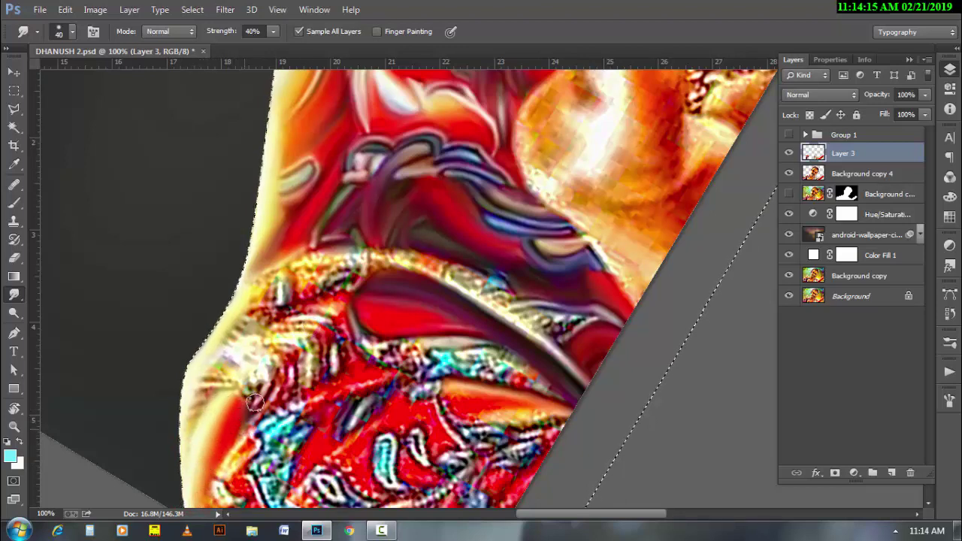
pyautogui.moveTo(192, 390); pyautogui.dragTo(225, 301)
pyautogui.press('[')
pyautogui.moveTo(261, 357)
pyautogui.mouseDown()
pyautogui.moveTo(281, 360)
pyautogui.moveTo(274, 384)
pyautogui.moveTo(282, 376)
pyautogui.moveTo(287, 394)
pyautogui.moveTo(286, 361)
pyautogui.moveTo(304, 387)
pyautogui.moveTo(306, 353)
pyautogui.moveTo(308, 391)
pyautogui.moveTo(306, 348)
pyautogui.moveTo(323, 346)
pyautogui.moveTo(315, 338)
pyautogui.moveTo(316, 380)
pyautogui.moveTo(316, 331)
pyautogui.moveTo(336, 372)
pyautogui.moveTo(318, 322)
pyautogui.moveTo(334, 326)
pyautogui.moveTo(339, 315)
pyautogui.mouseUp()
pyautogui.press('[')
pyautogui.press('[')
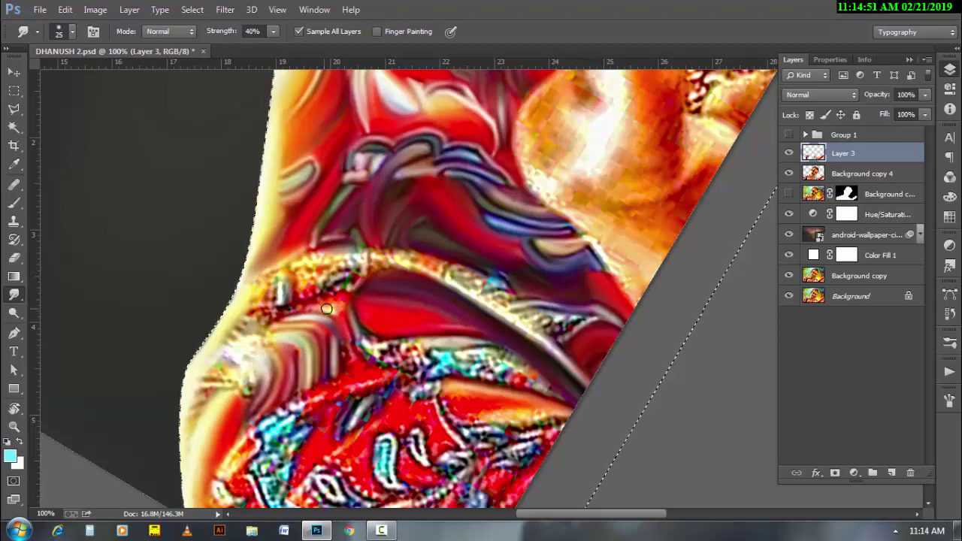
# Step: Rotate the canvas and smooth the lower part of the sleeve along its edge
pyautogui.press('r')
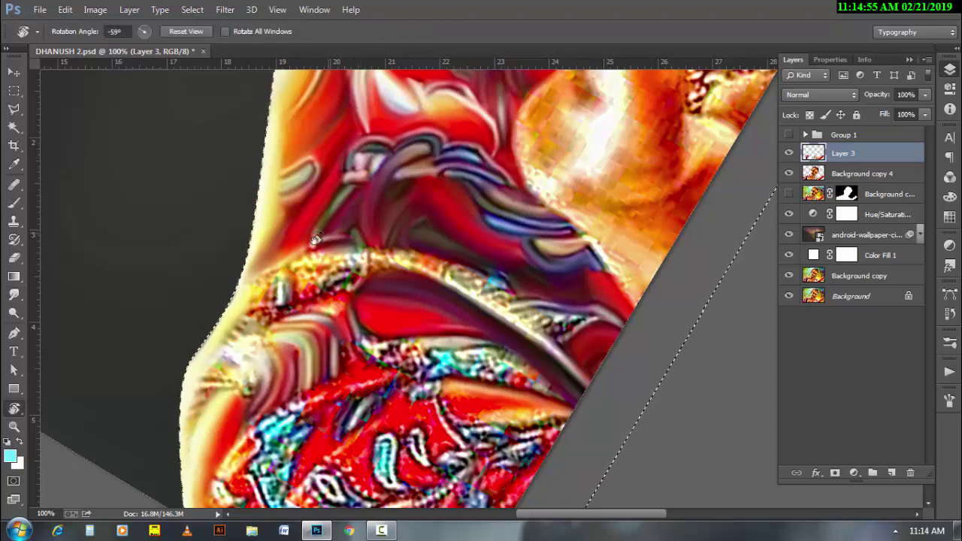
pyautogui.moveTo(359, 363)
pyautogui.mouseDown()
pyautogui.moveTo(257, 372)
pyautogui.moveTo(402, 425)
pyautogui.mouseUp()
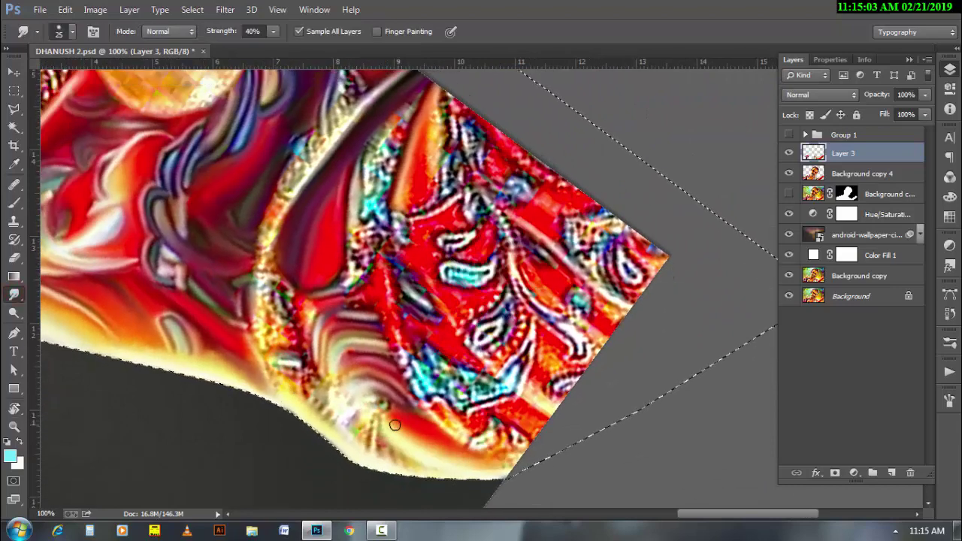
pyautogui.moveTo(354, 362)
pyautogui.mouseDown()
pyautogui.moveTo(333, 378)
pyautogui.moveTo(345, 393)
pyautogui.moveTo(384, 397)
pyautogui.moveTo(364, 422)
pyautogui.moveTo(371, 415)
pyautogui.moveTo(376, 426)
pyautogui.moveTo(365, 398)
pyautogui.mouseUp()
pyautogui.press(']')
pyautogui.press(']')
pyautogui.press('[')
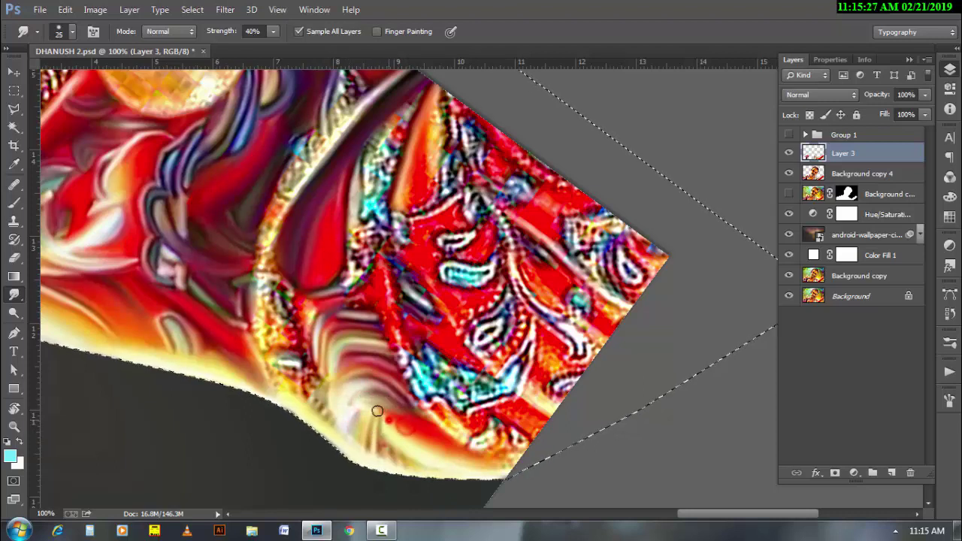
pyautogui.click(354, 398)
pyautogui.click(385, 447)
pyautogui.moveTo(410, 463)
pyautogui.mouseDown()
pyautogui.moveTo(385, 426)
pyautogui.moveTo(386, 462)
pyautogui.moveTo(328, 419)
pyautogui.mouseUp()
# Step: Smooth the yellow strip on the sleeve and blend the pixels beside it
pyautogui.press(']')
pyautogui.moveTo(271, 297); pyautogui.dragTo(267, 259)
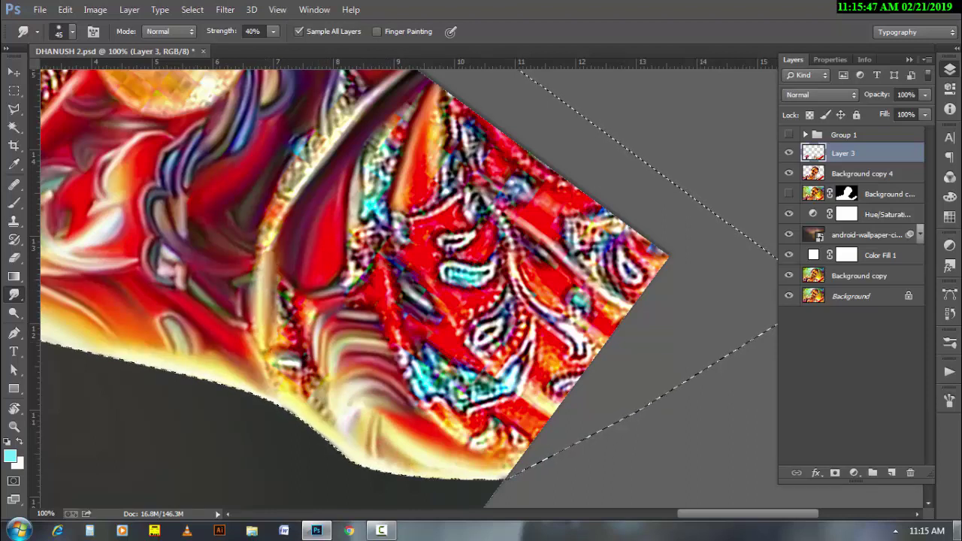
pyautogui.press('[')
pyautogui.moveTo(256, 309)
pyautogui.mouseDown()
pyautogui.moveTo(276, 384)
pyautogui.moveTo(289, 373)
pyautogui.mouseUp()
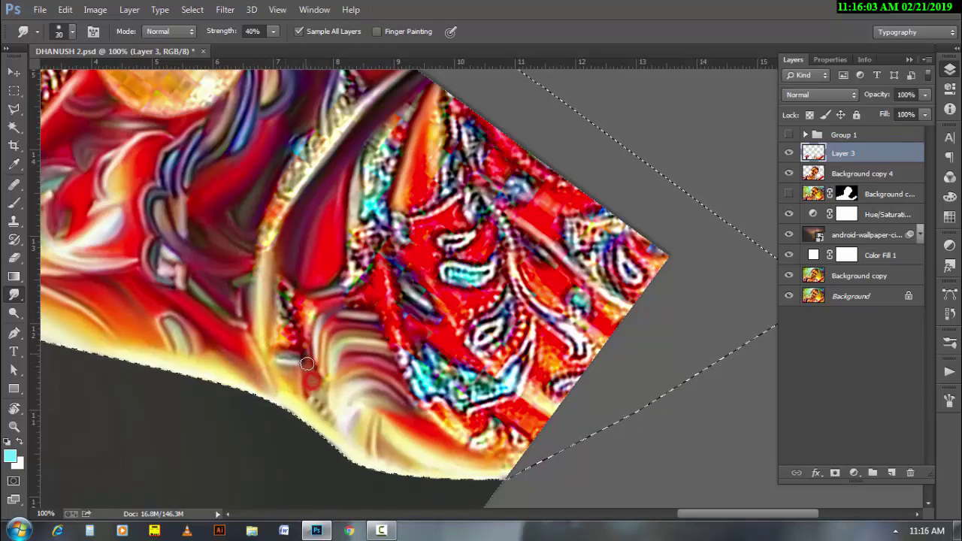
pyautogui.press('[')
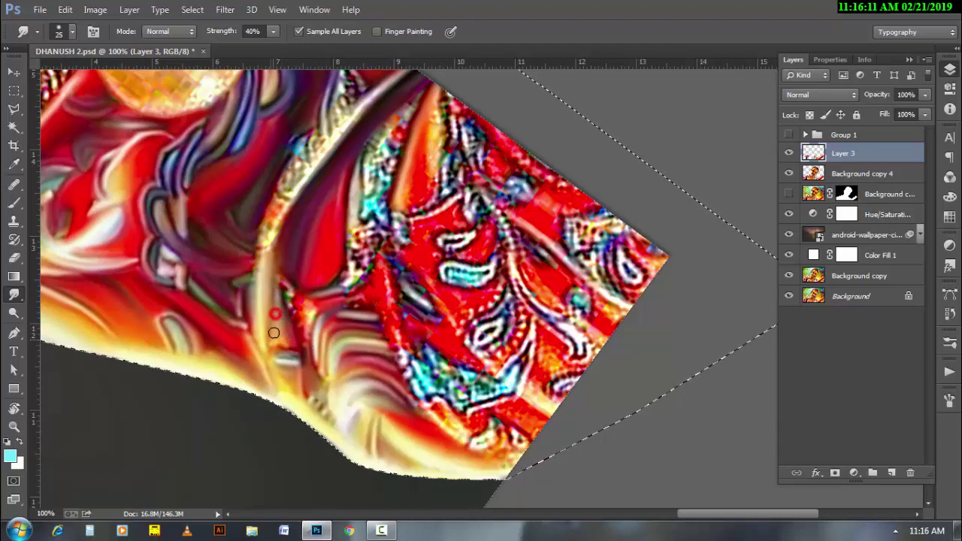
pyautogui.moveTo(287, 328)
pyautogui.mouseDown()
pyautogui.moveTo(284, 350)
pyautogui.moveTo(295, 358)
pyautogui.moveTo(266, 359)
pyautogui.mouseUp()
pyautogui.press('[')
pyautogui.press(']')
pyautogui.press(']')
pyautogui.press(']')
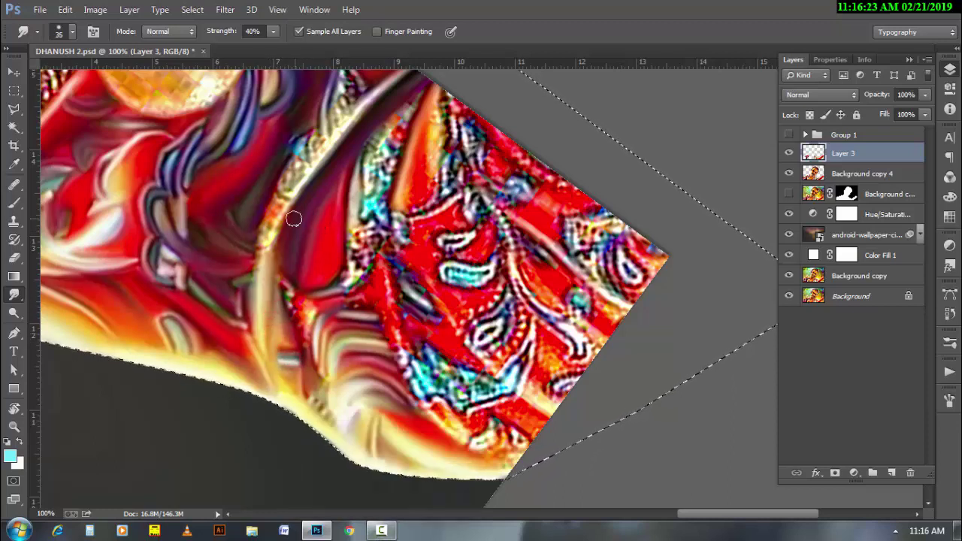
pyautogui.press('[')
# Step: Smudge the yellow streak along its length, upward and then downward
pyautogui.moveTo(284, 218); pyautogui.dragTo(334, 132)
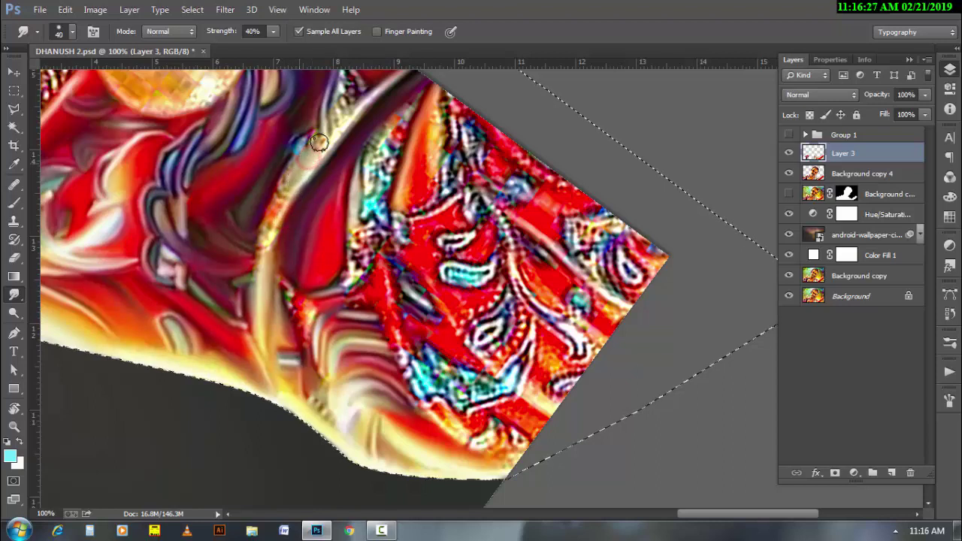
pyautogui.press('[')
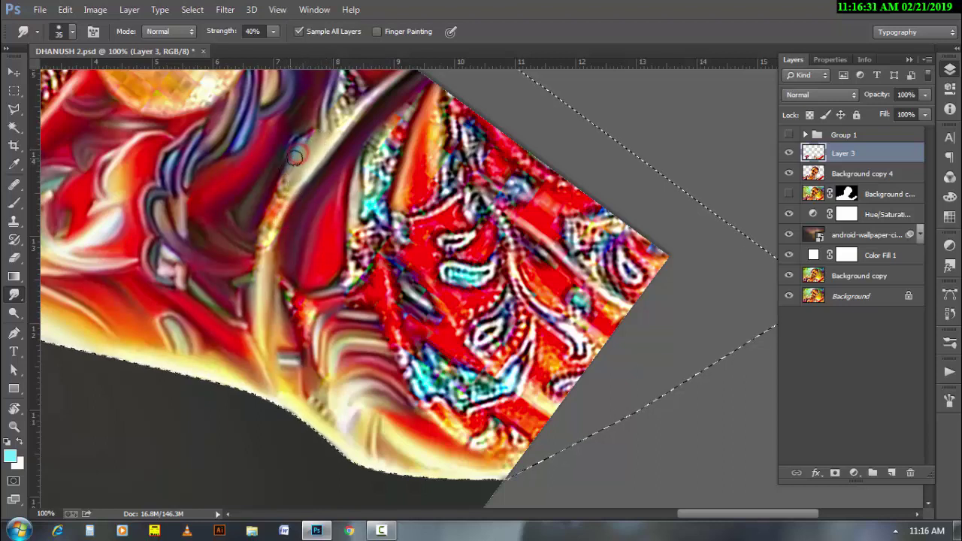
pyautogui.press(']')
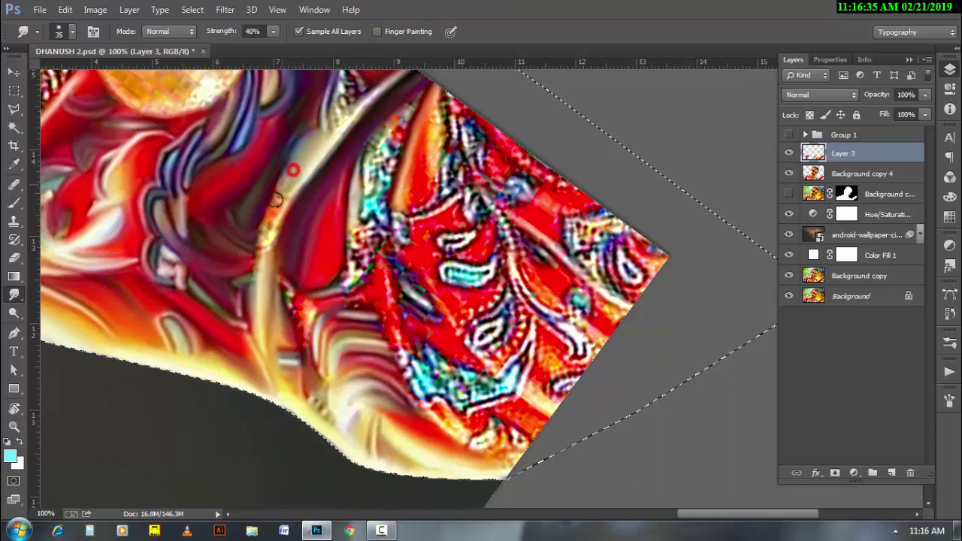
pyautogui.moveTo(293, 194); pyautogui.dragTo(264, 233)
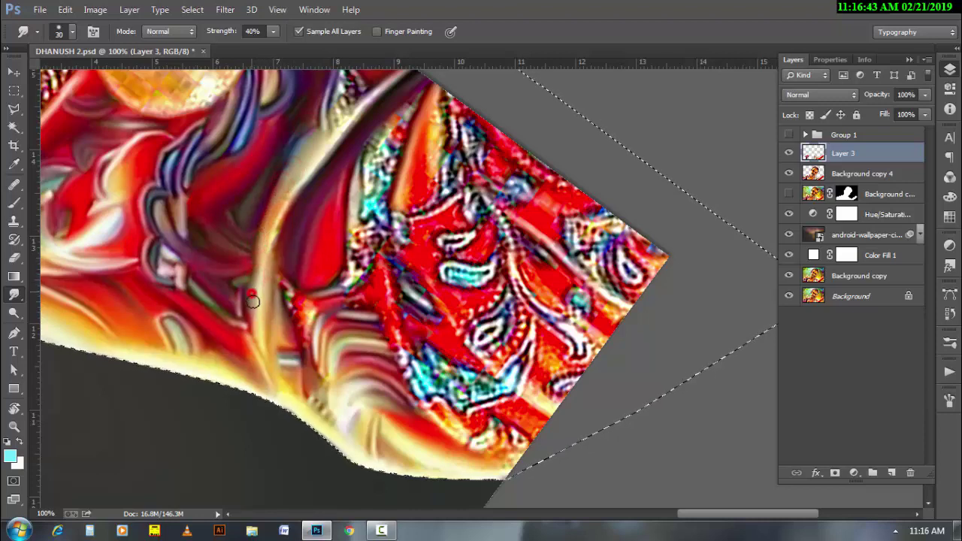
pyautogui.press(']')
pyautogui.moveTo(275, 230); pyautogui.dragTo(268, 215)
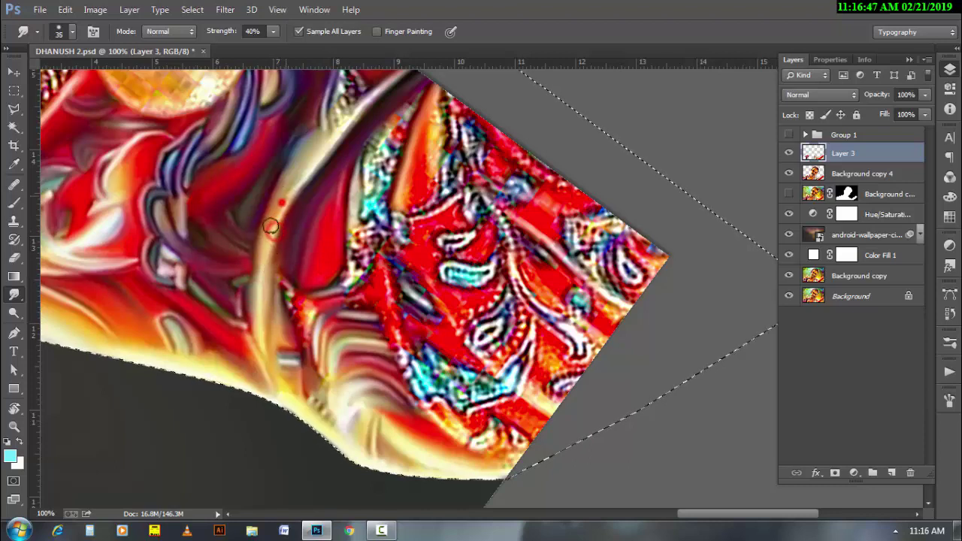
pyautogui.press(']')
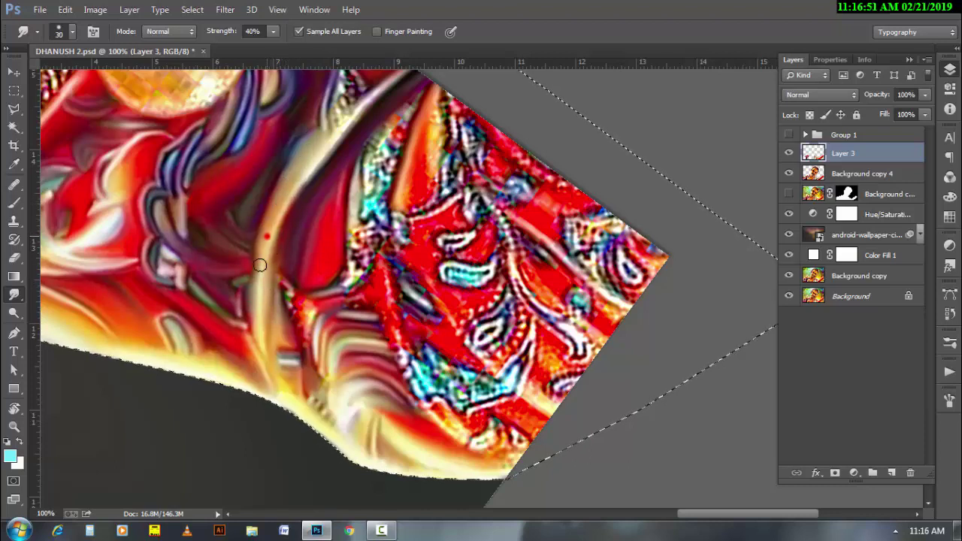
pyautogui.moveTo(259, 264); pyautogui.dragTo(278, 341)
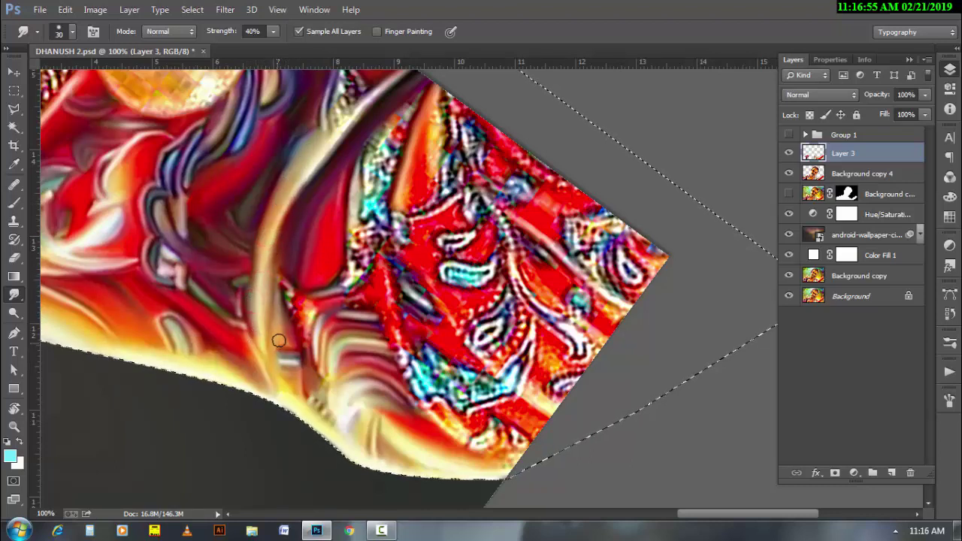
# Step: Smudge short strokes near the sleeve's lower edge with a smaller brush
pyautogui.press('[')
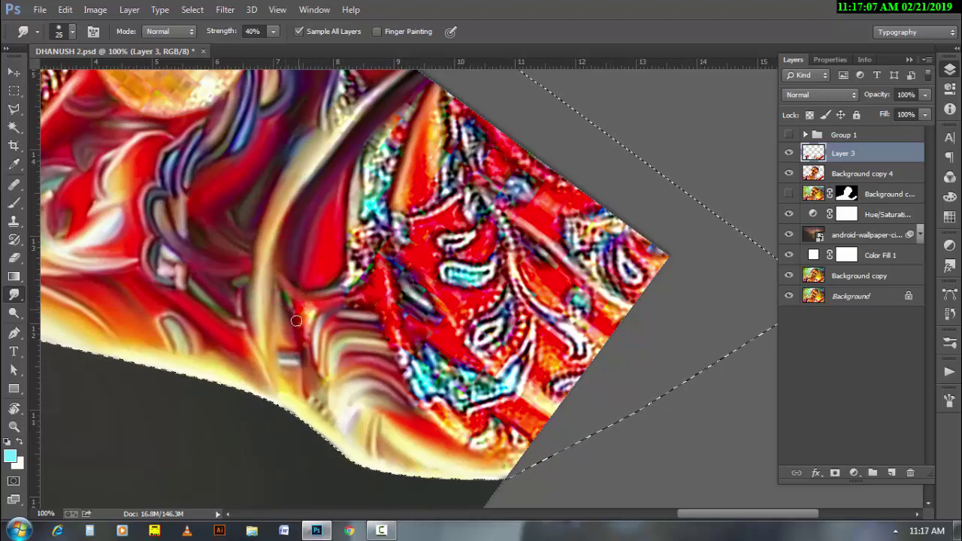
pyautogui.press('[')
pyautogui.press('[')
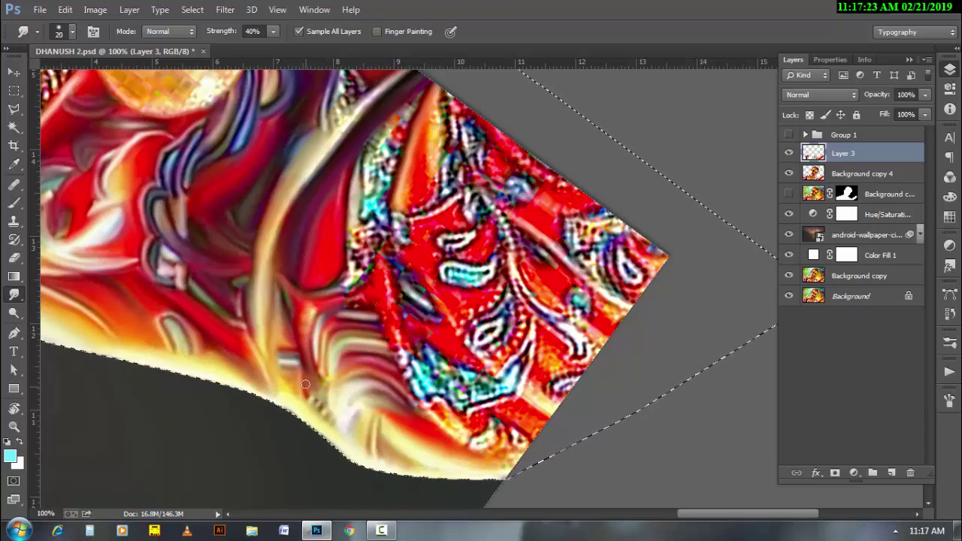
pyautogui.press(']')
pyautogui.moveTo(315, 388); pyautogui.dragTo(325, 414)
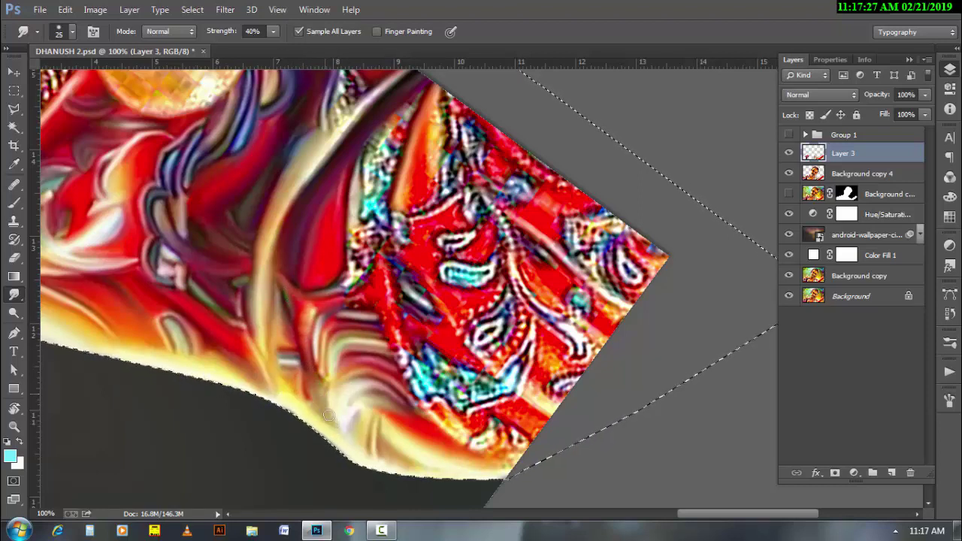
pyautogui.moveTo(309, 391); pyautogui.dragTo(294, 397)
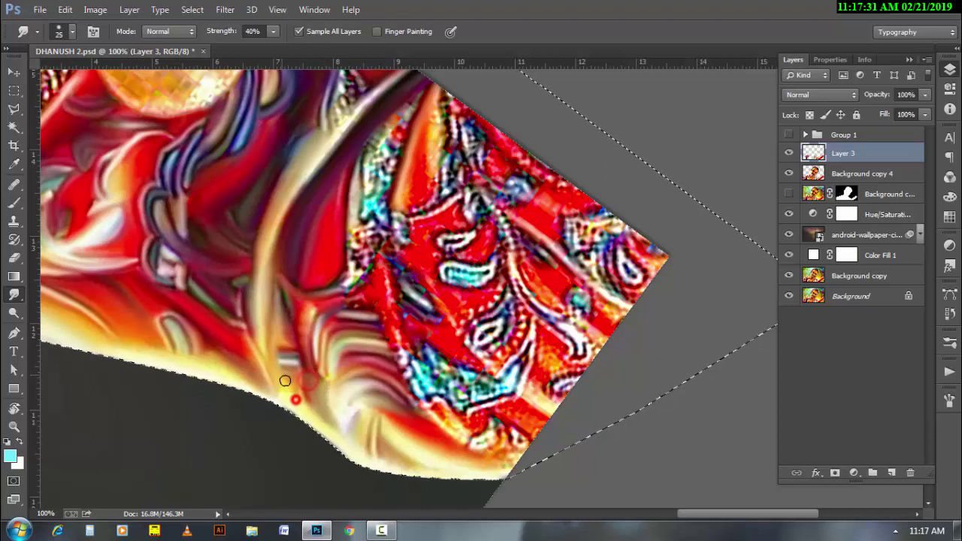
pyautogui.press('[')
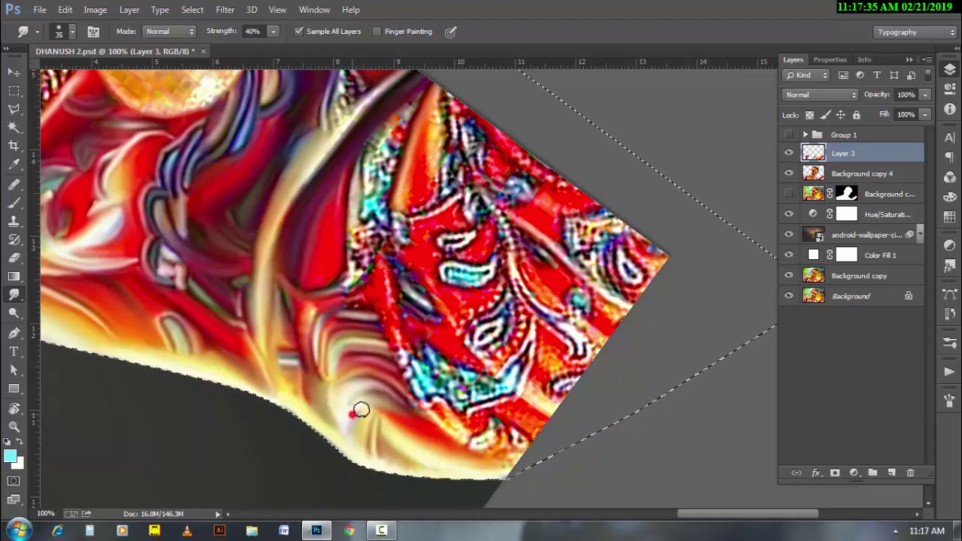
# Step: Smudge long strokes along the sleeve's lower edge and blend the sleeve area
pyautogui.moveTo(361, 410); pyautogui.dragTo(354, 410)
pyautogui.press(']')
pyautogui.moveTo(388, 442)
pyautogui.mouseDown()
pyautogui.moveTo(447, 464)
pyautogui.moveTo(511, 430)
pyautogui.mouseUp()
pyautogui.press('[')
pyautogui.press('[')
pyautogui.press(']')
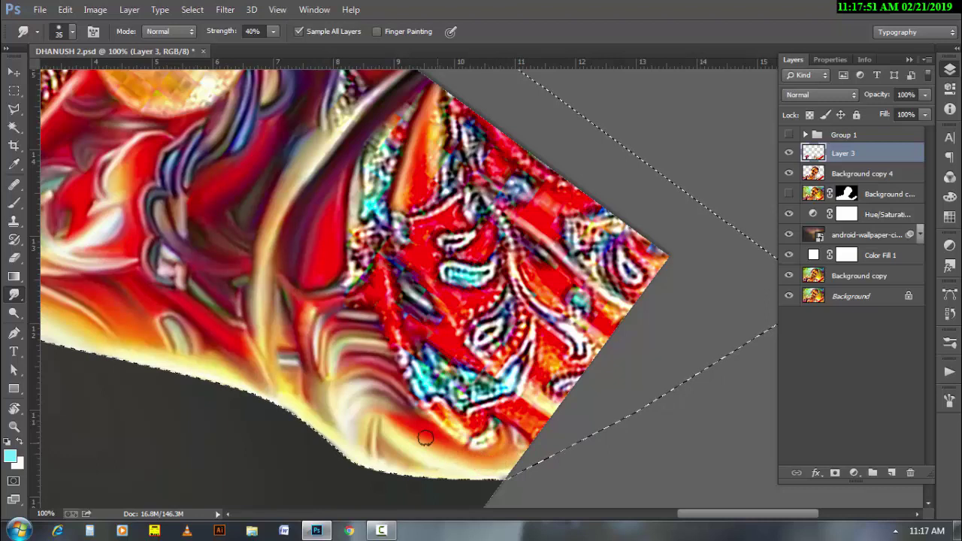
pyautogui.press('[')
pyautogui.press('[')
pyautogui.moveTo(304, 336)
pyautogui.mouseDown()
pyautogui.moveTo(277, 291)
pyautogui.moveTo(297, 331)
pyautogui.moveTo(264, 300)
pyautogui.moveTo(241, 322)
pyautogui.mouseUp()
# Step: Blend the cyan paisley pattern's edge and the pale streak beside it
pyautogui.press(']')
pyautogui.press(']')
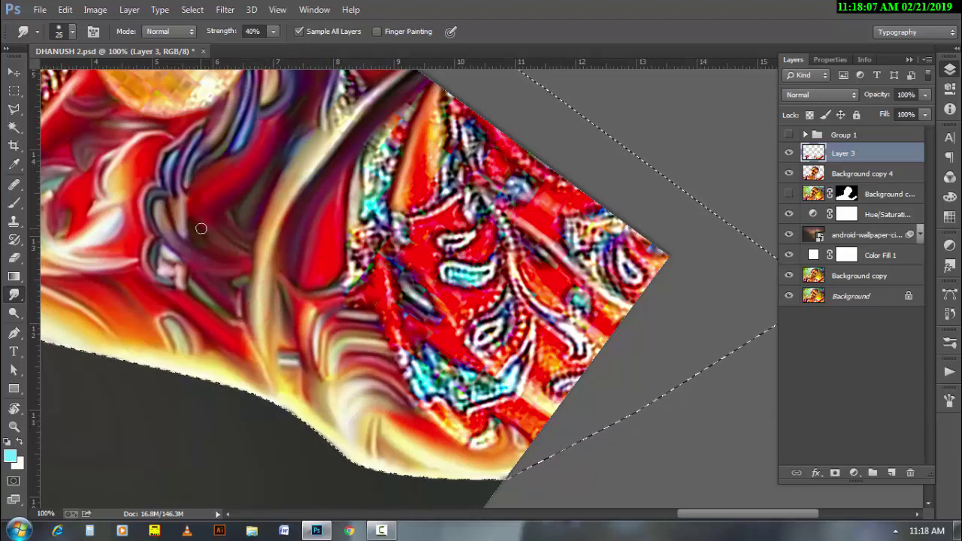
pyautogui.moveTo(357, 172); pyautogui.dragTo(361, 218)
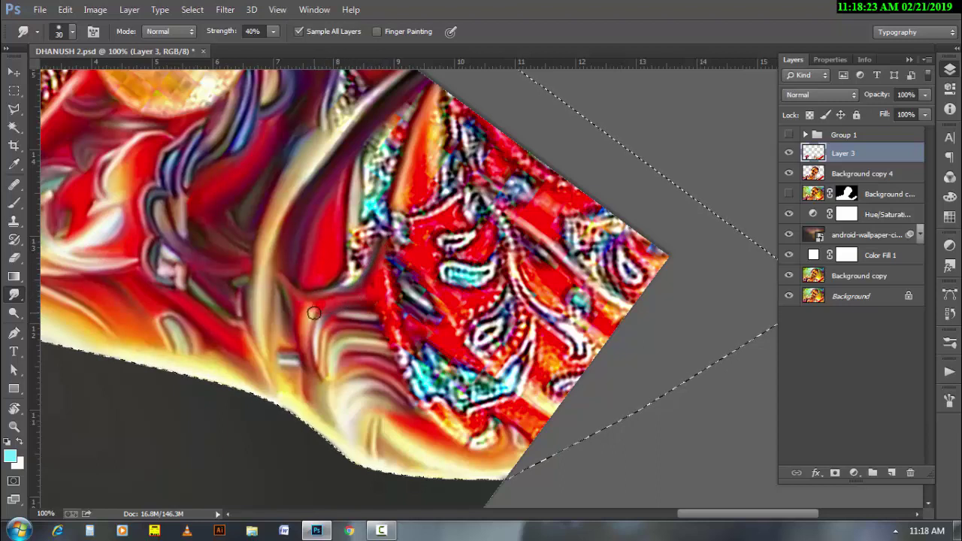
pyautogui.press(']')
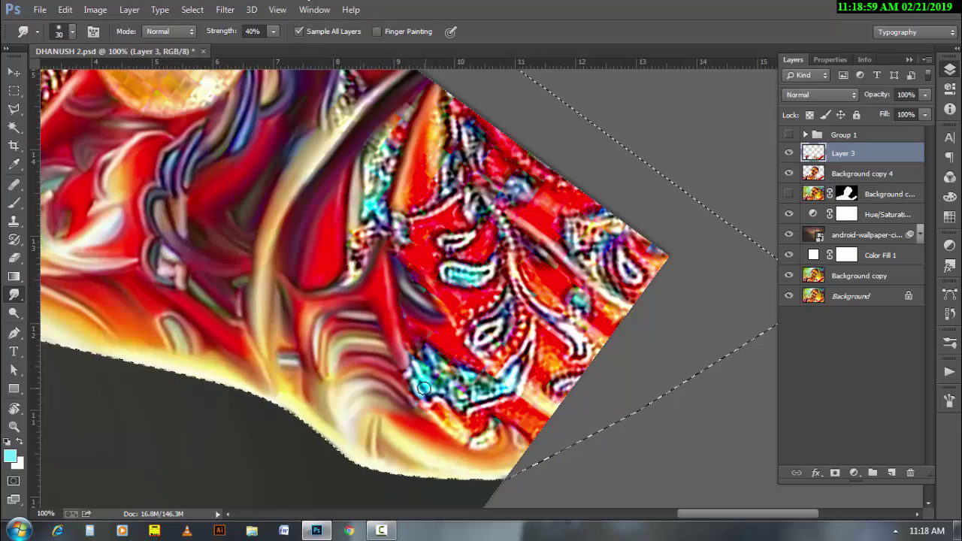
pyautogui.press(']')
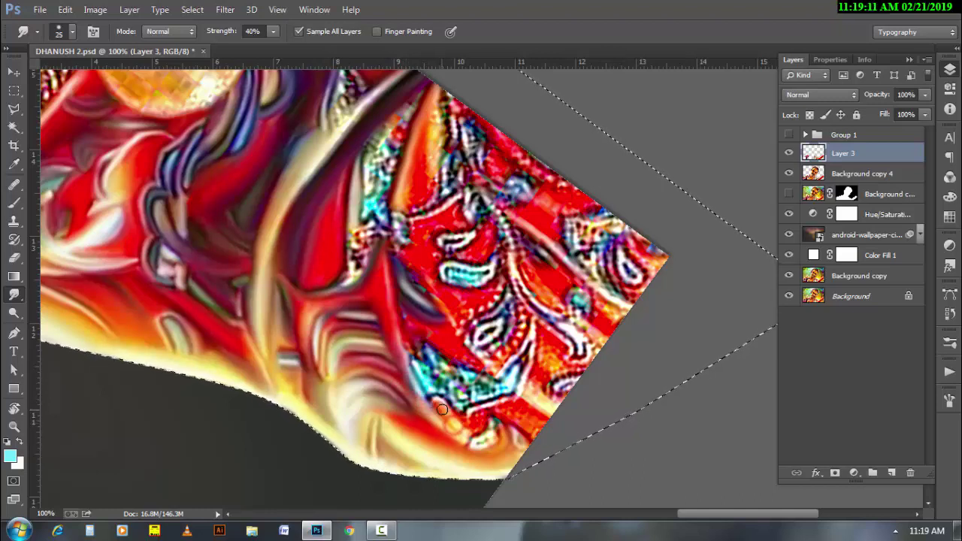
pyautogui.press('[')
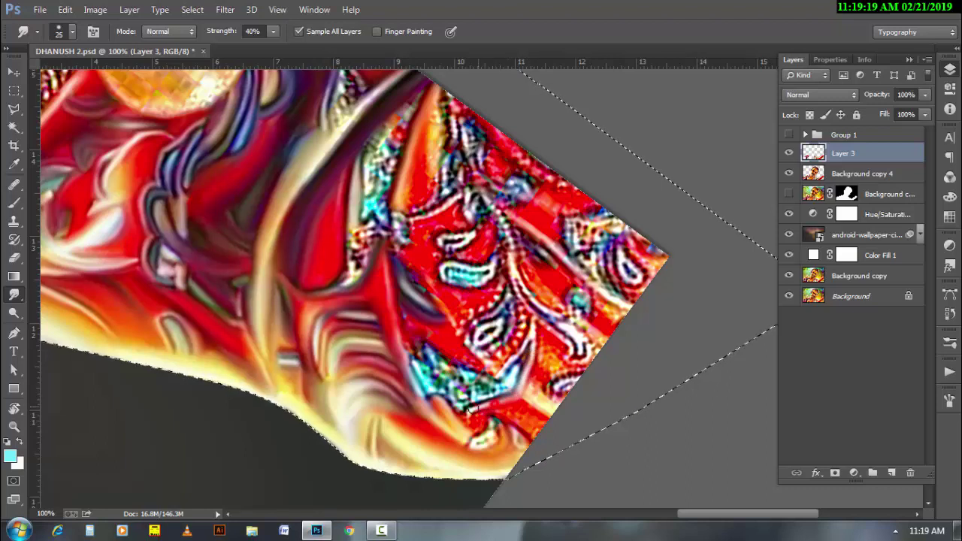
pyautogui.press('[')
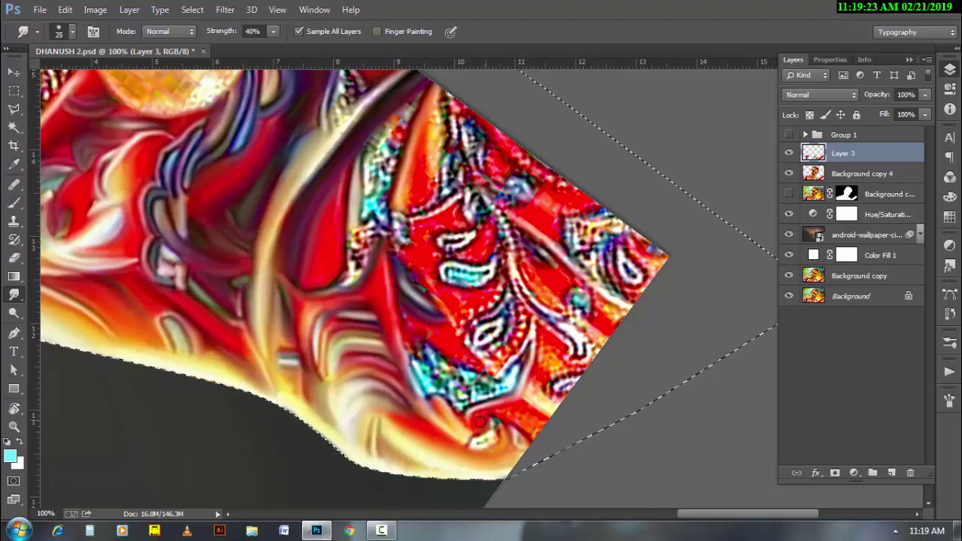
pyautogui.press(']')
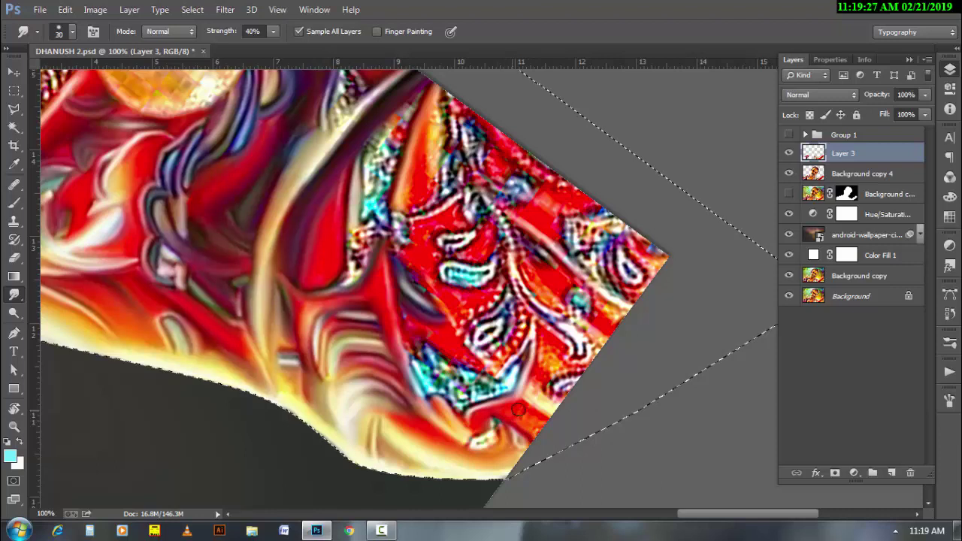
pyautogui.press('[')
pyautogui.press('[')
pyautogui.press(']')
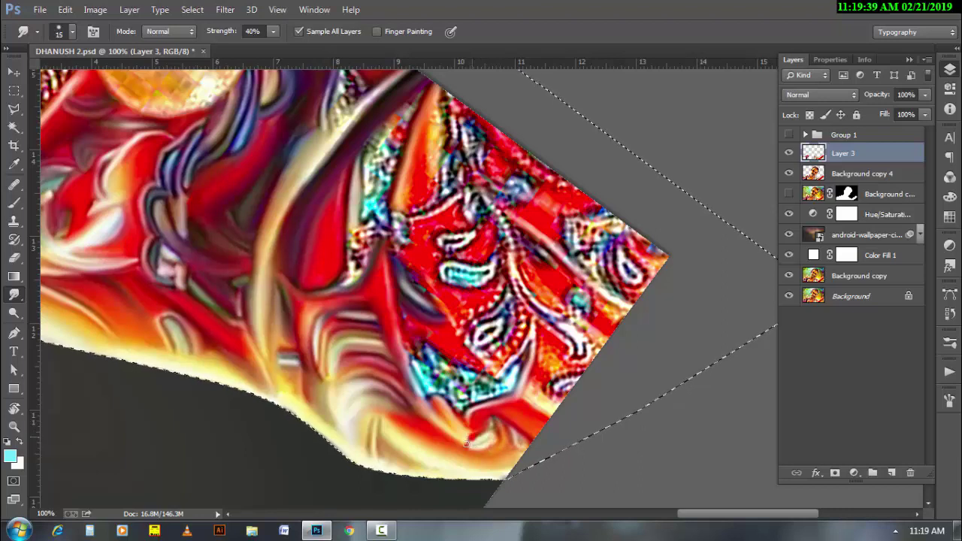
pyautogui.moveTo(478, 441); pyautogui.dragTo(483, 425)
# Step: Smooth the red fold and smear the orange streak upward along it
pyautogui.scroll(3, 450, 338)
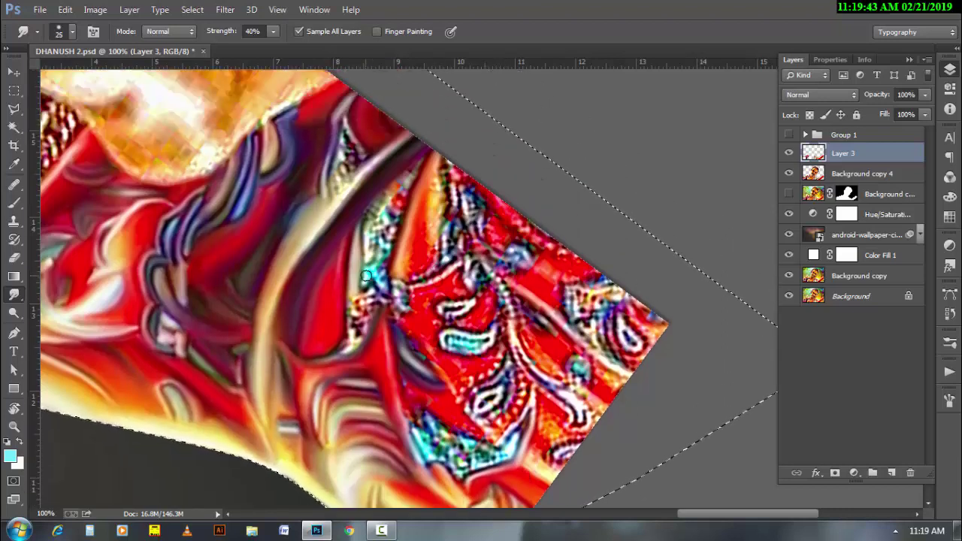
pyautogui.press(']')
pyautogui.press(']')
pyautogui.moveTo(409, 253); pyautogui.dragTo(431, 250)
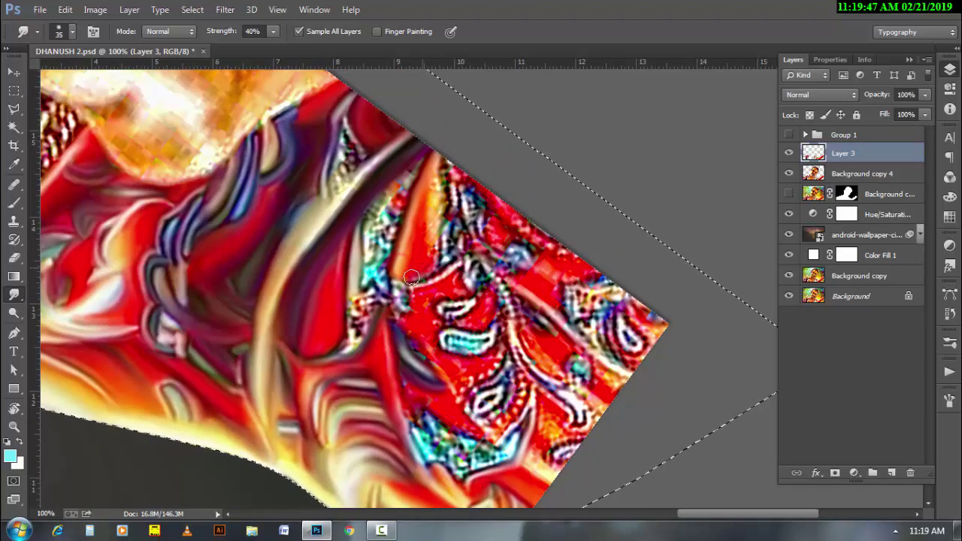
pyautogui.press('[')
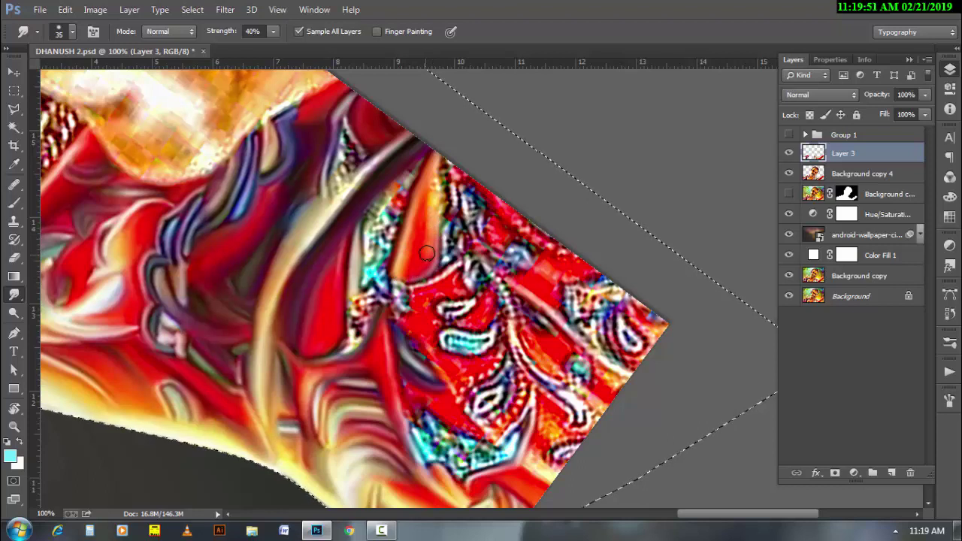
pyautogui.moveTo(405, 260); pyautogui.dragTo(444, 167)
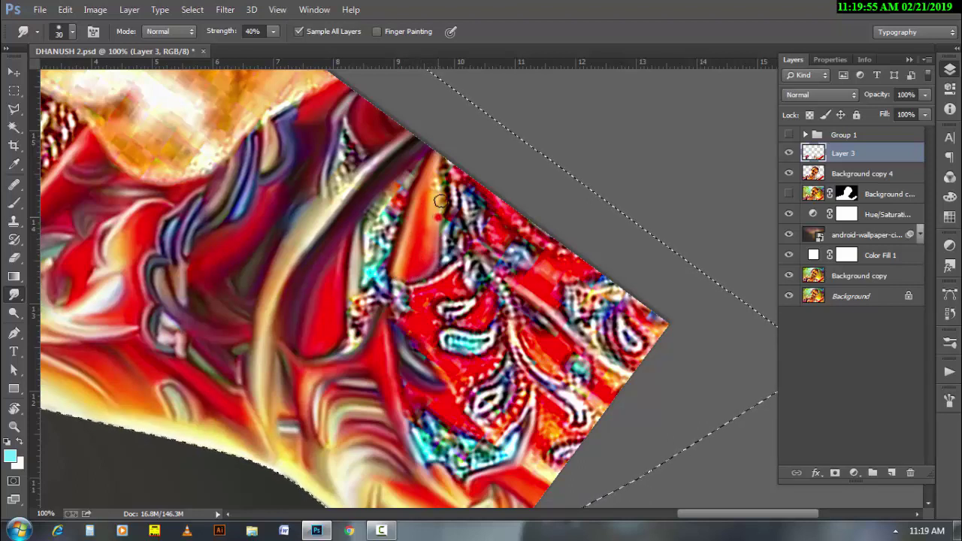
pyautogui.press('[')
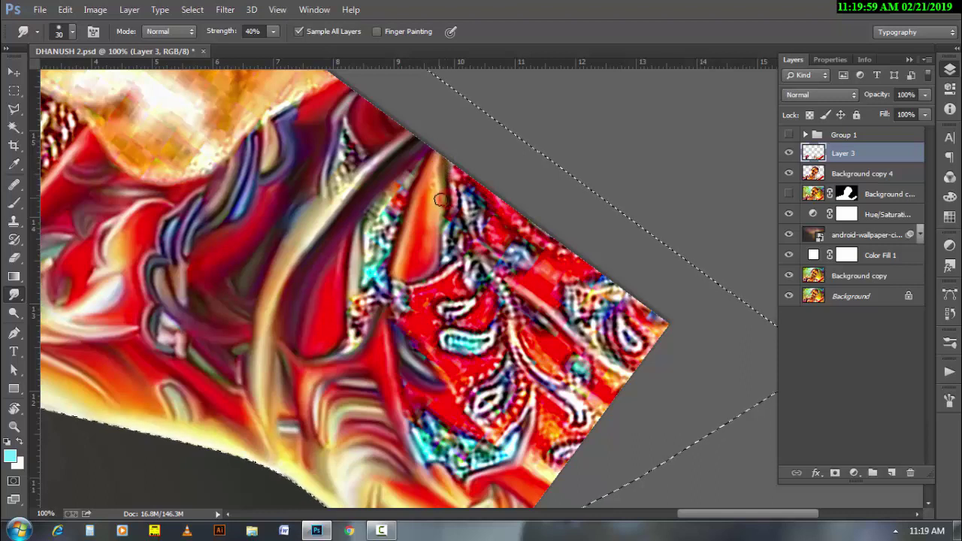
pyautogui.moveTo(445, 166); pyautogui.dragTo(436, 175)
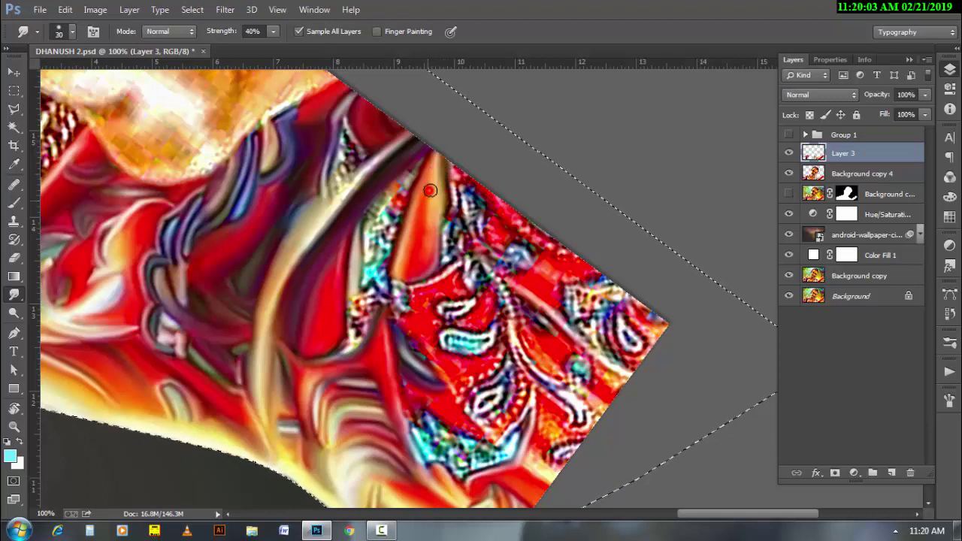
pyautogui.press(']')
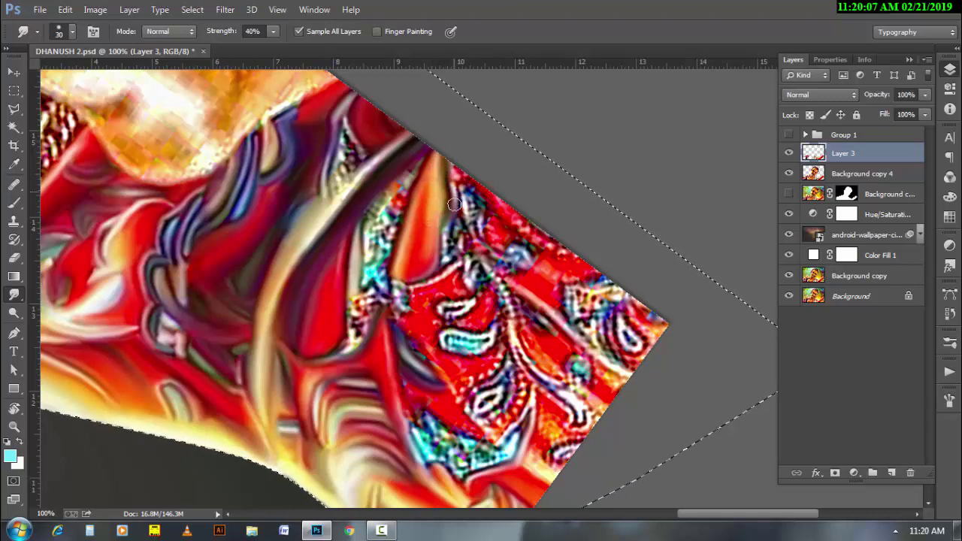
pyautogui.press('[')
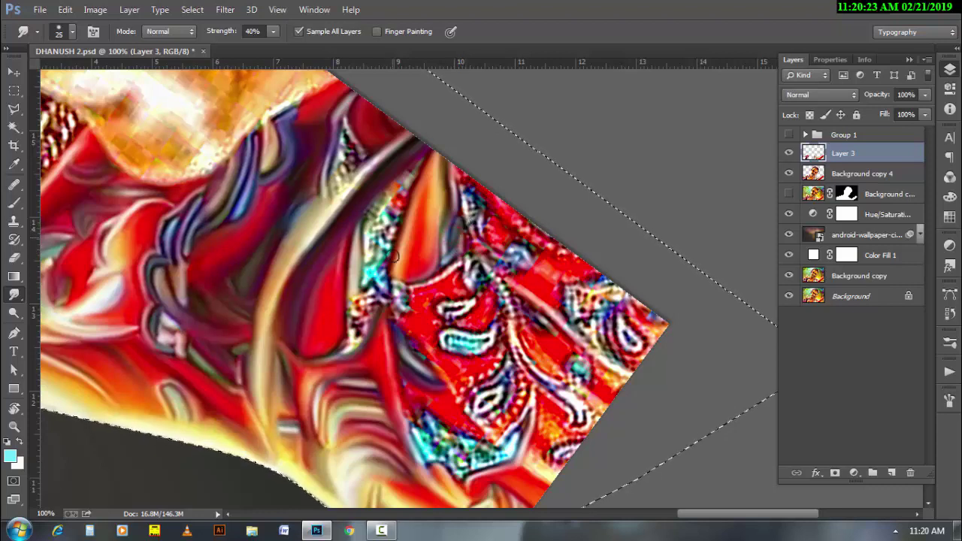
# Step: Streak the cyan detail upward and smooth away the small red marks on the fold
pyautogui.press('[')
pyautogui.moveTo(382, 283); pyautogui.dragTo(372, 267)
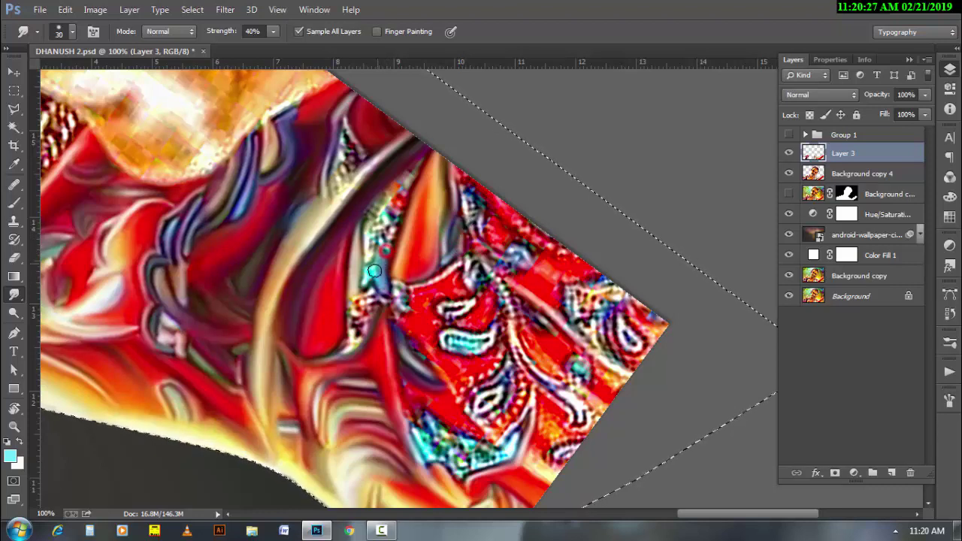
pyautogui.moveTo(372, 267); pyautogui.dragTo(371, 226)
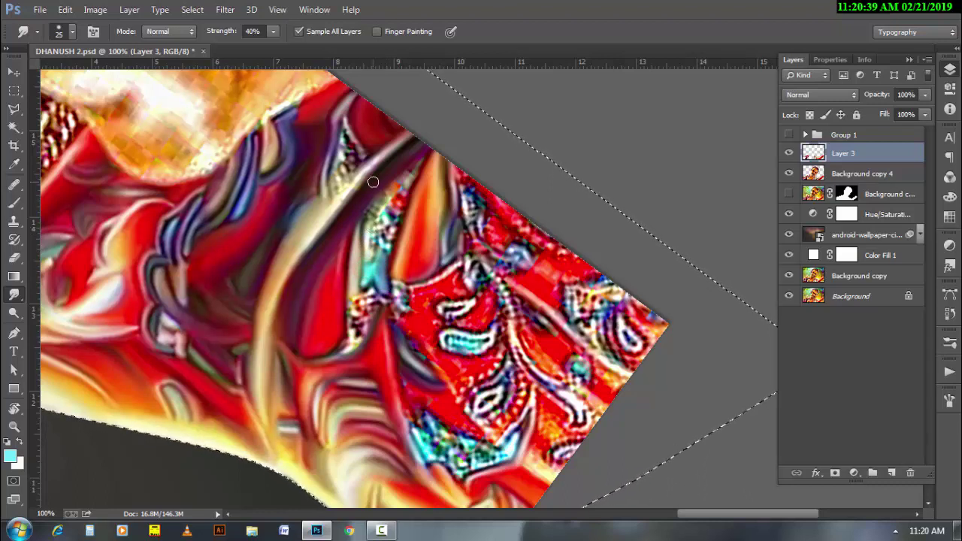
pyautogui.moveTo(346, 129)
pyautogui.mouseDown()
pyautogui.moveTo(360, 155)
pyautogui.moveTo(340, 160)
pyautogui.moveTo(340, 183)
pyautogui.mouseUp()
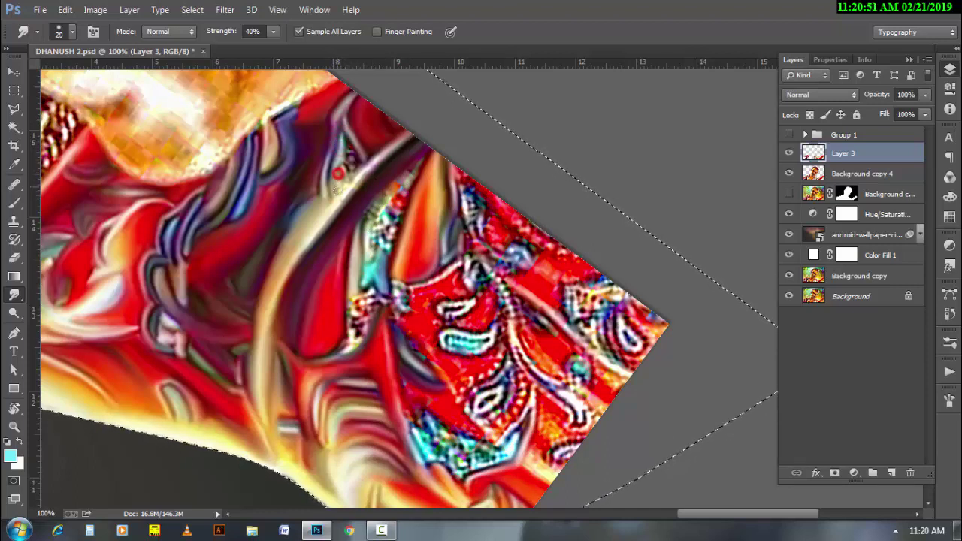
pyautogui.press(']')
pyautogui.press(']')
pyautogui.moveTo(376, 158)
pyautogui.mouseDown()
pyautogui.moveTo(326, 211)
pyautogui.moveTo(273, 299)
pyautogui.moveTo(296, 249)
pyautogui.moveTo(327, 263)
pyautogui.moveTo(350, 204)
pyautogui.mouseUp()
pyautogui.press('[')
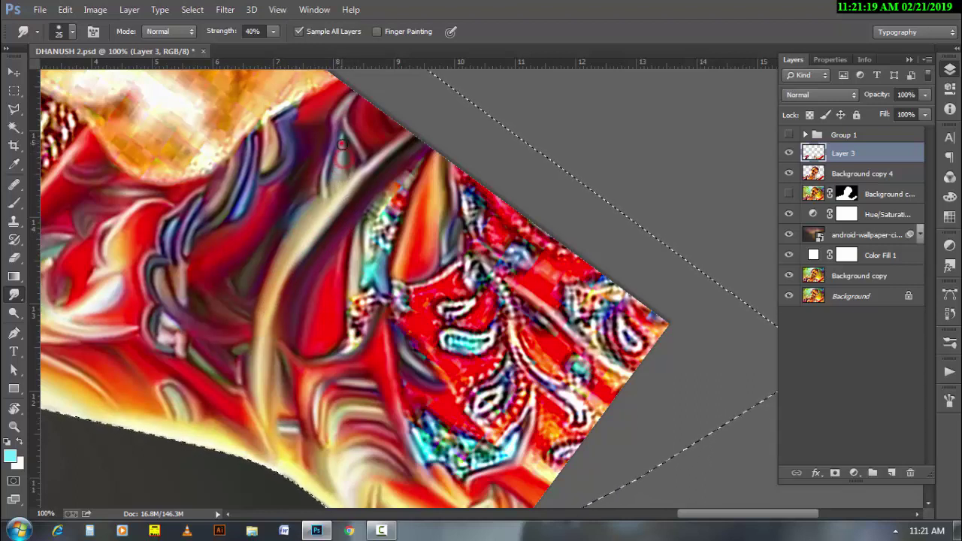
# Step: Lightly smudge along the sleeve fold, blurring the cyan detail and extending the orange streak
pyautogui.moveTo(337, 164); pyautogui.dragTo(347, 156)
pyautogui.moveTo(333, 187); pyautogui.dragTo(353, 166)
pyautogui.press(']')
pyautogui.moveTo(302, 182); pyautogui.dragTo(283, 218)
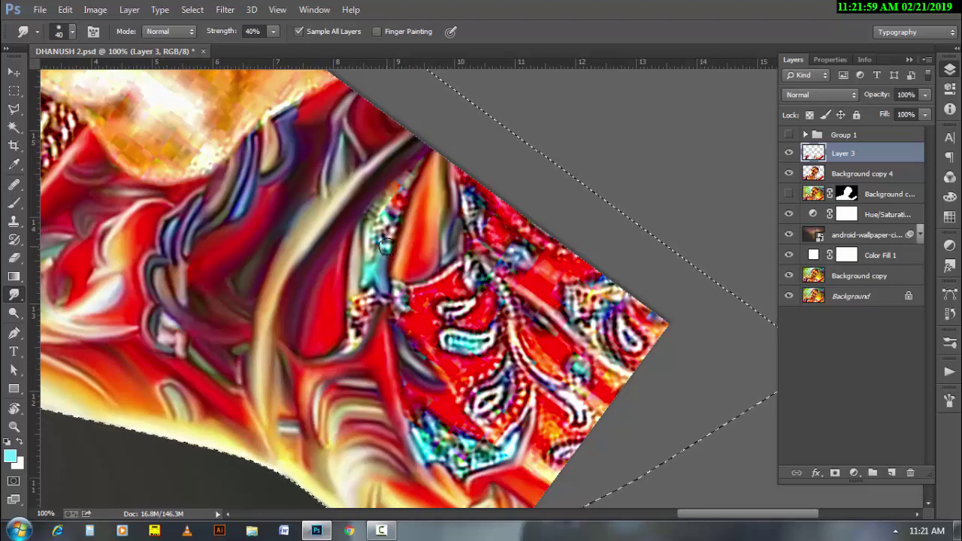
pyautogui.moveTo(384, 247); pyautogui.dragTo(406, 189)
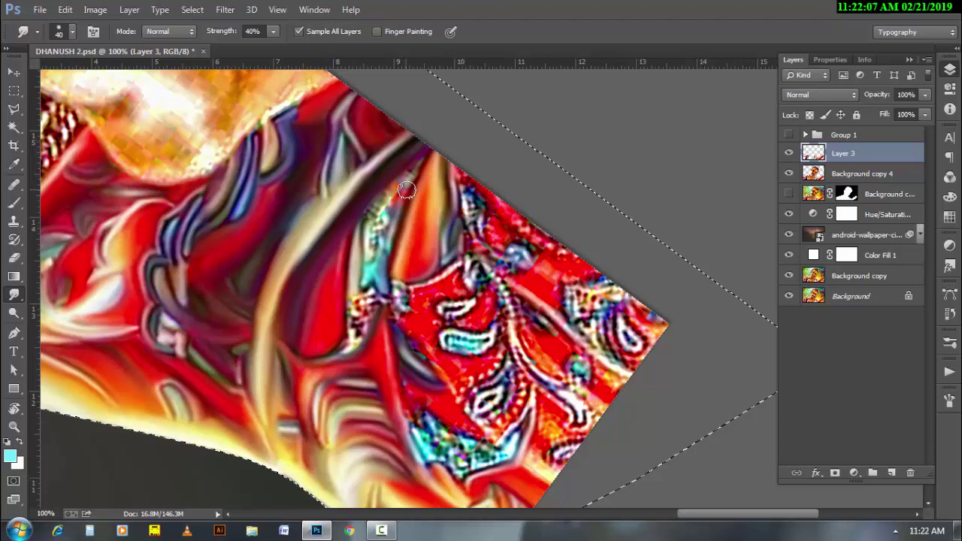
# Step: With a larger brush, drag the dotted teal and red strokes down the fold
pyautogui.click(381, 531)
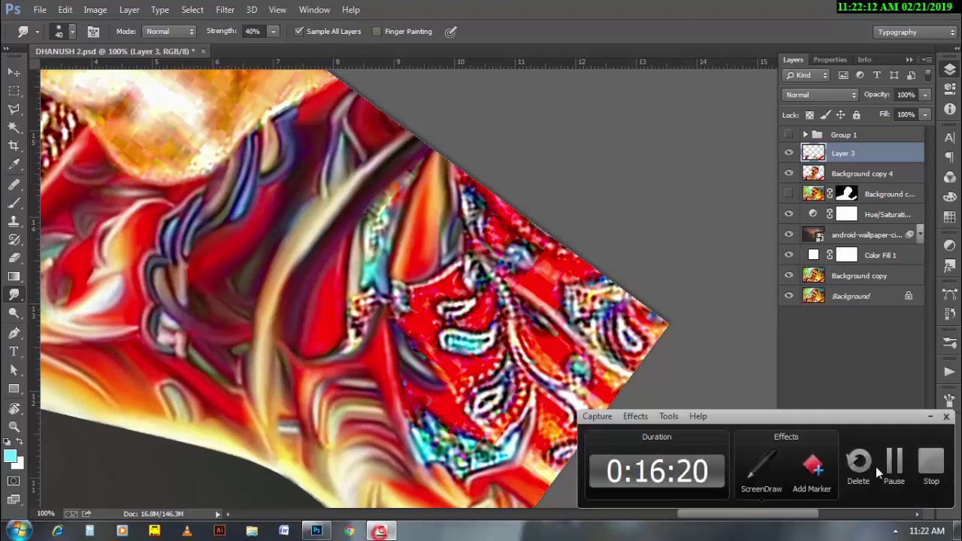
pyautogui.click(893, 467)
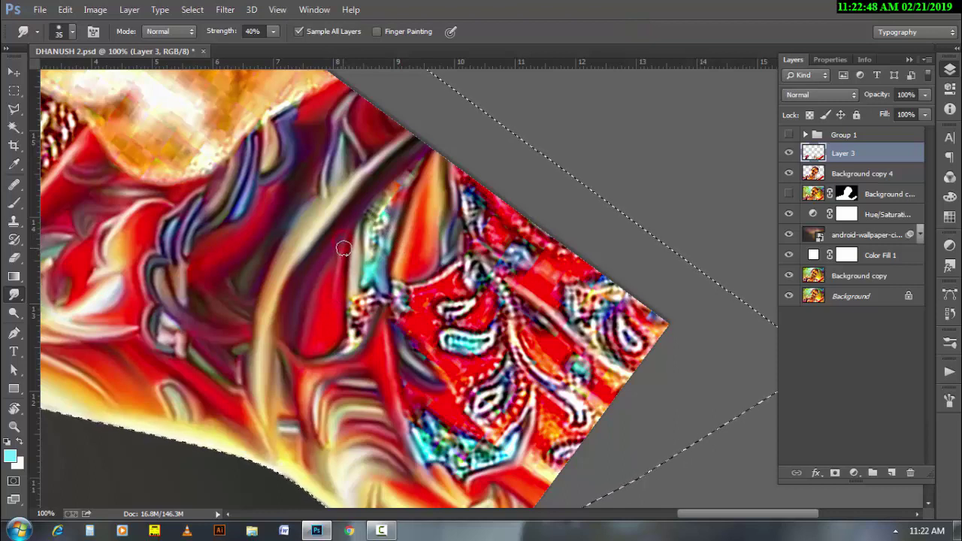
pyautogui.press(']')
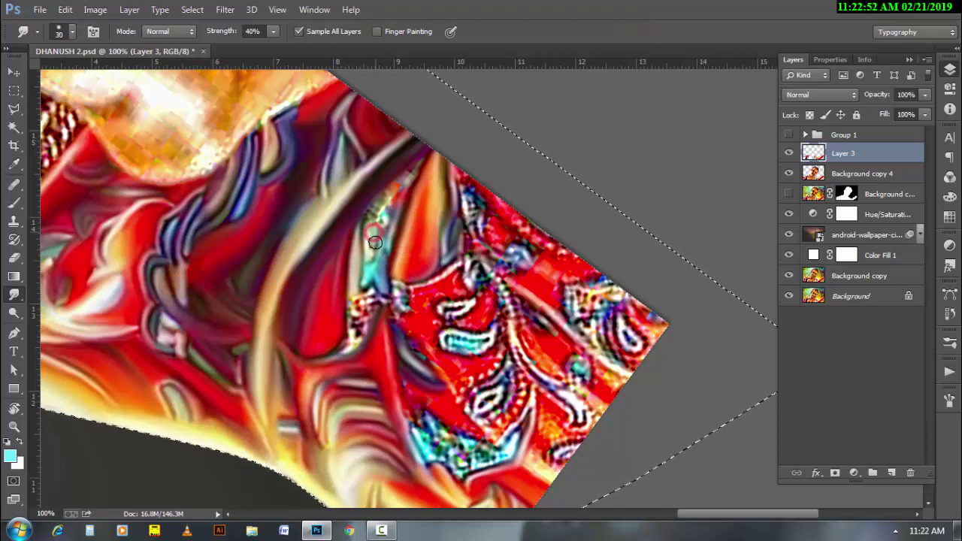
pyautogui.moveTo(374, 233)
pyautogui.mouseDown()
pyautogui.moveTo(387, 252)
pyautogui.moveTo(385, 194)
pyautogui.moveTo(400, 181)
pyautogui.moveTo(368, 226)
pyautogui.moveTo(378, 222)
pyautogui.mouseUp()
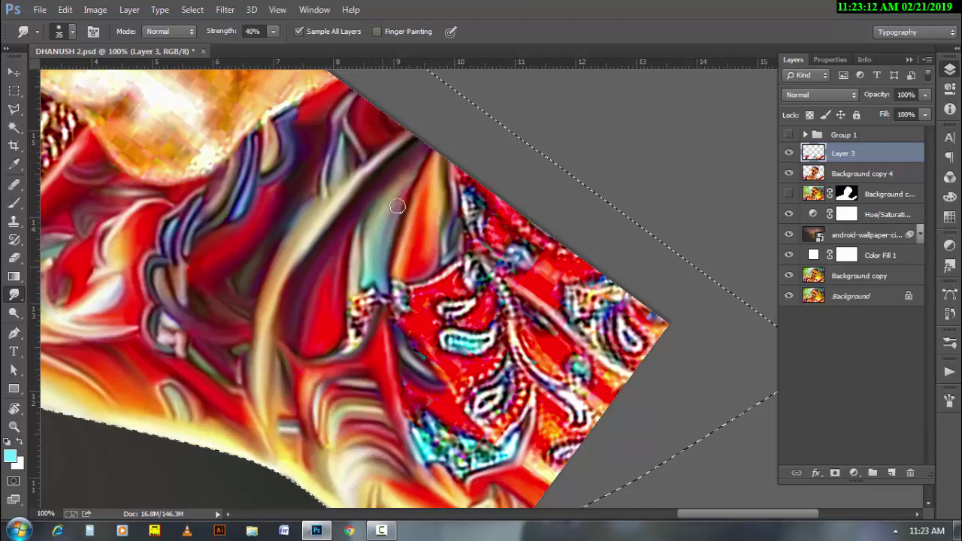
pyautogui.press(']')
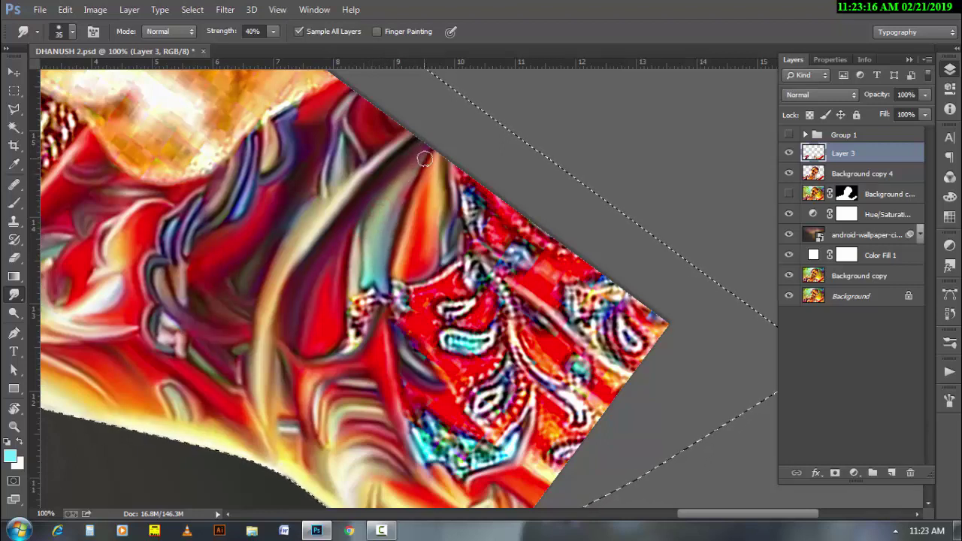
pyautogui.moveTo(407, 178); pyautogui.dragTo(353, 304)
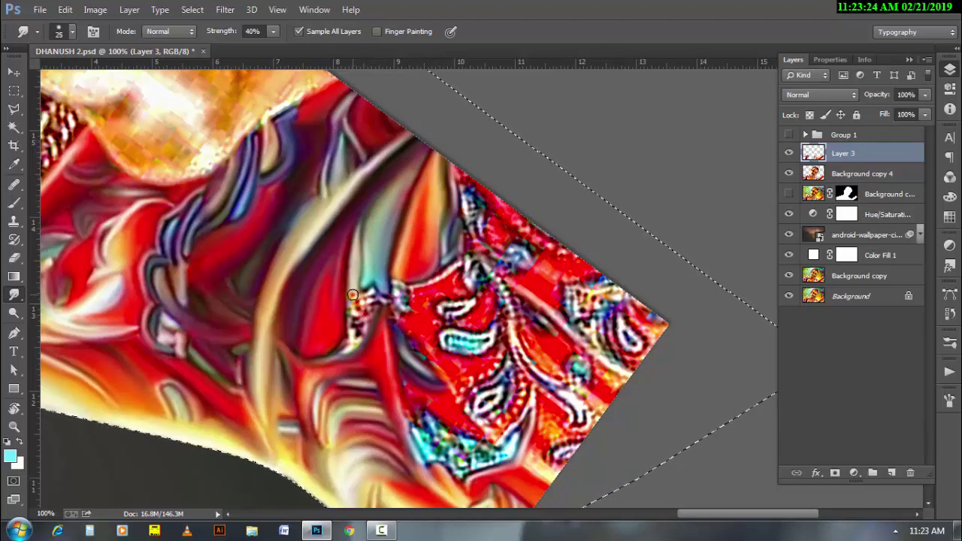
pyautogui.moveTo(352, 294); pyautogui.dragTo(350, 336)
# Step: Blend where the fold meets the paisley and smooth the paisley area's upper edge
pyautogui.press(']')
pyautogui.press('[')
pyautogui.press(']')
pyautogui.press('[')
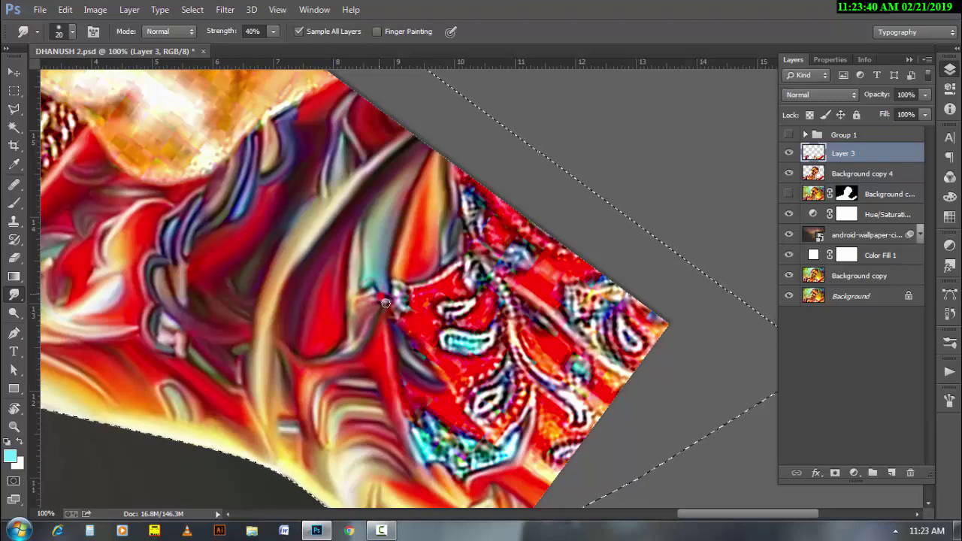
pyautogui.moveTo(373, 299)
pyautogui.mouseDown()
pyautogui.moveTo(354, 300)
pyautogui.moveTo(354, 286)
pyautogui.moveTo(345, 344)
pyautogui.mouseUp()
pyautogui.press(']')
pyautogui.press(']')
pyautogui.press(']')
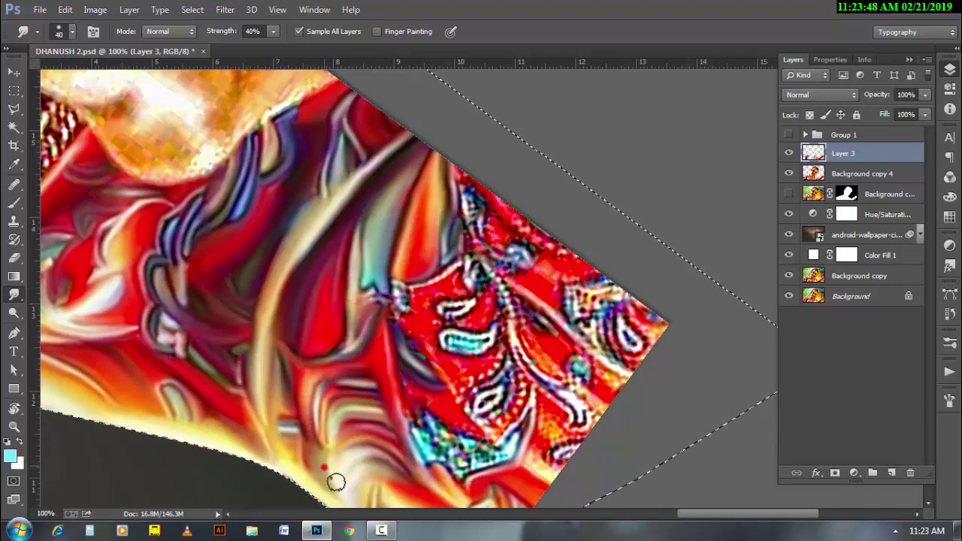
pyautogui.moveTo(326, 466); pyautogui.dragTo(363, 246)
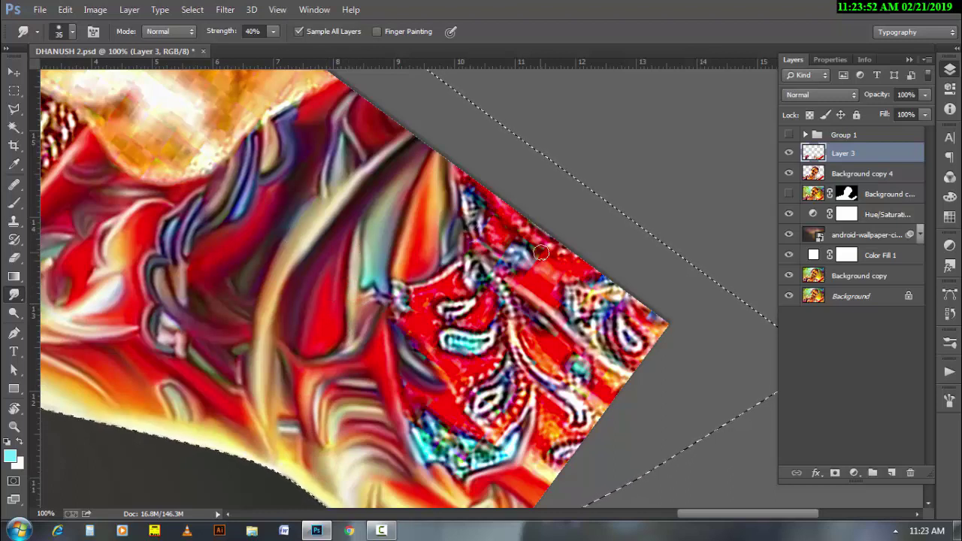
pyautogui.moveTo(541, 253); pyautogui.dragTo(482, 177)
pyautogui.press(']')
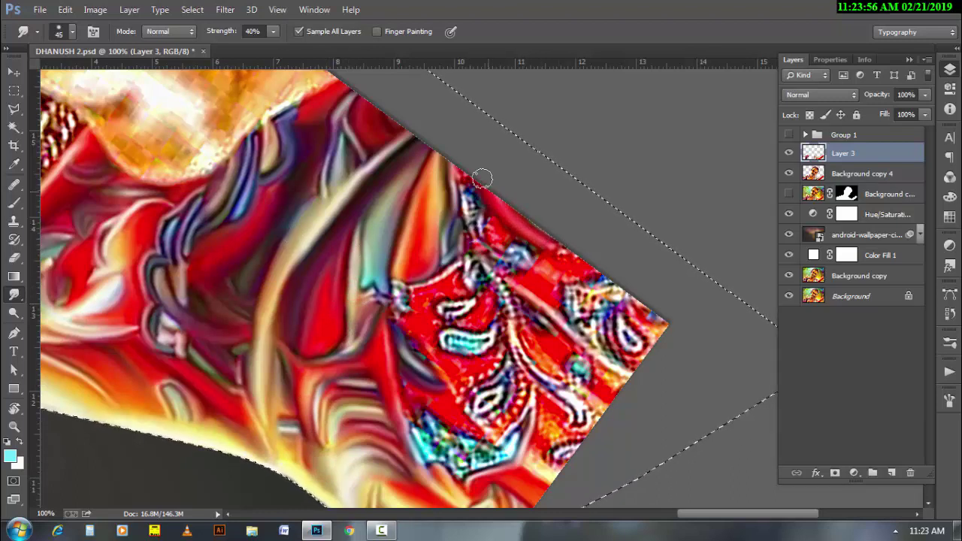
# Step: Smear the top of the paisley area and its bluish highlight with a smaller brush
pyautogui.press('[')
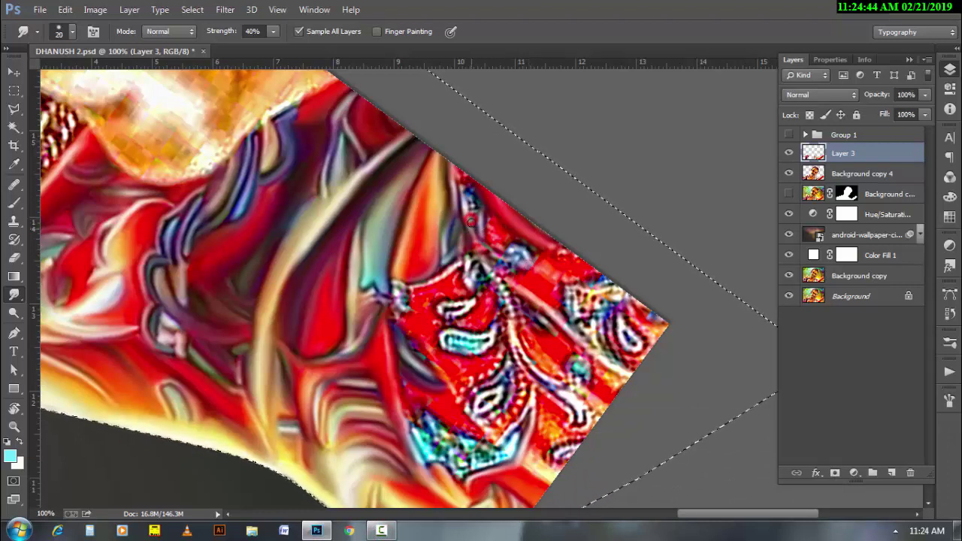
pyautogui.moveTo(471, 200); pyautogui.dragTo(472, 196)
pyautogui.press(']')
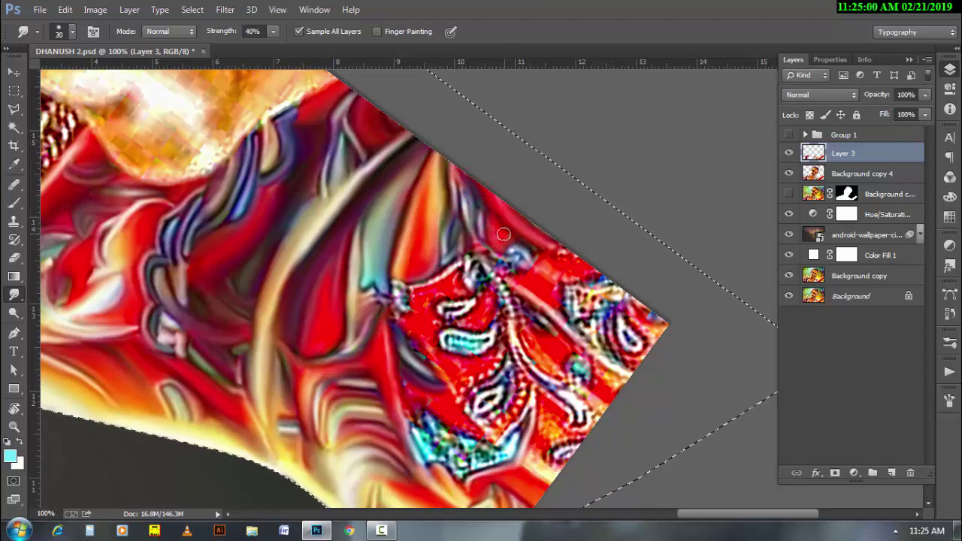
pyautogui.click(474, 214)
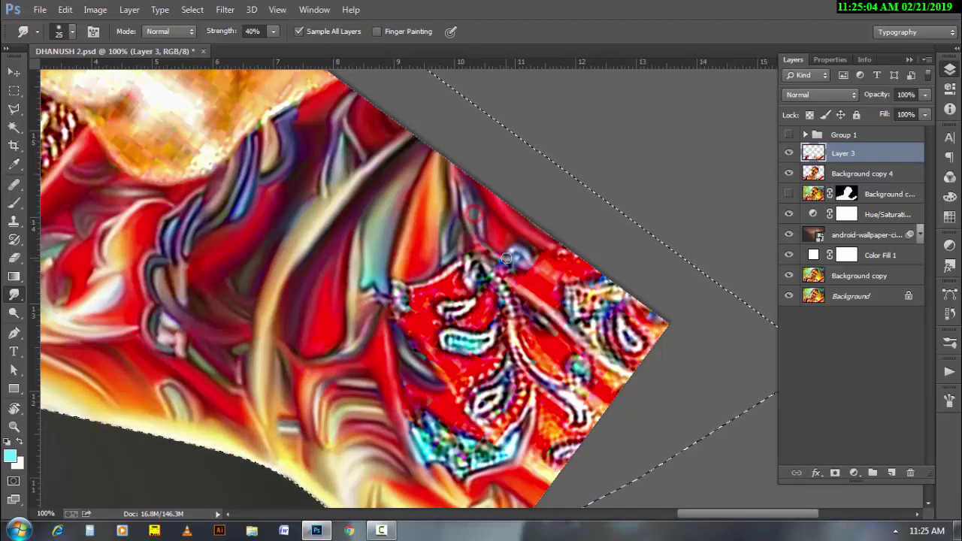
pyautogui.moveTo(517, 259); pyautogui.dragTo(514, 255)
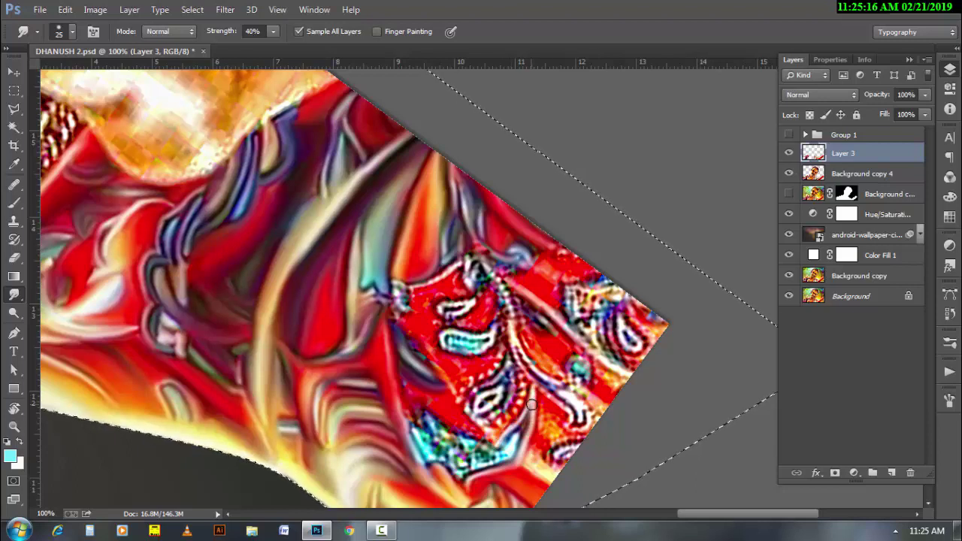
# Step: Smear the cyan and red paint in the lower paisley patch
pyautogui.moveTo(518, 444); pyautogui.dragTo(474, 431)
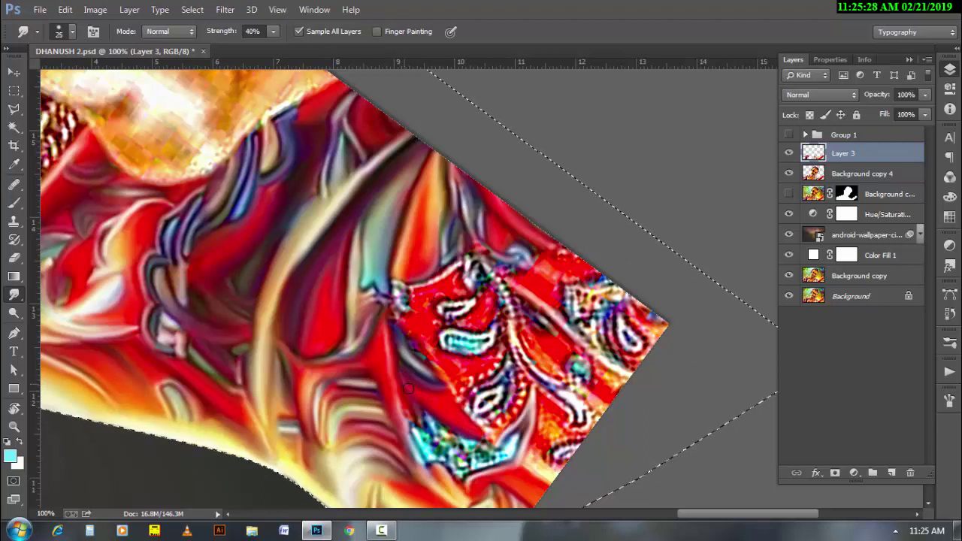
pyautogui.moveTo(408, 388); pyautogui.dragTo(402, 405)
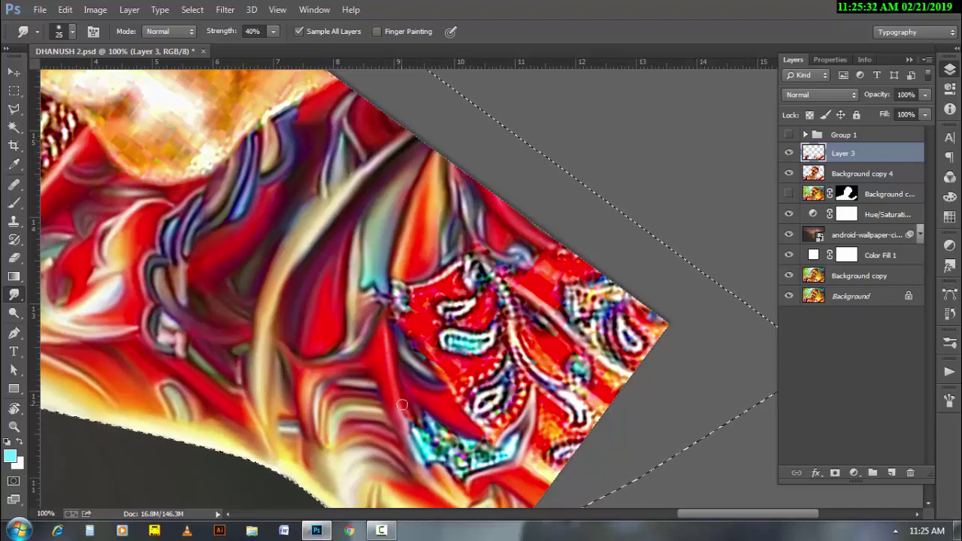
pyautogui.press('[')
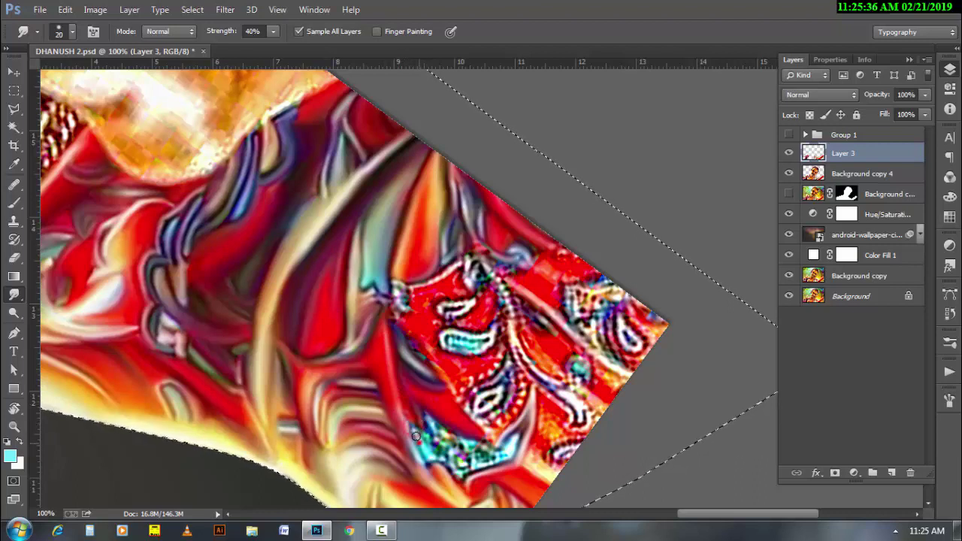
pyautogui.moveTo(416, 436); pyautogui.dragTo(430, 454)
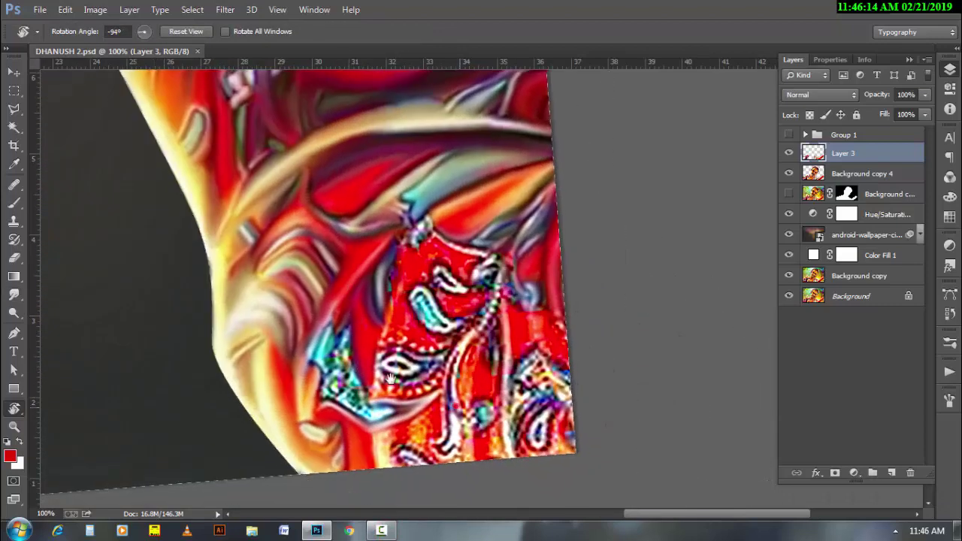
# Step: Rotate the view back and smear the orange paint at the lower-left sleeve
pyautogui.moveTo(389, 406); pyautogui.dragTo(24, 361)
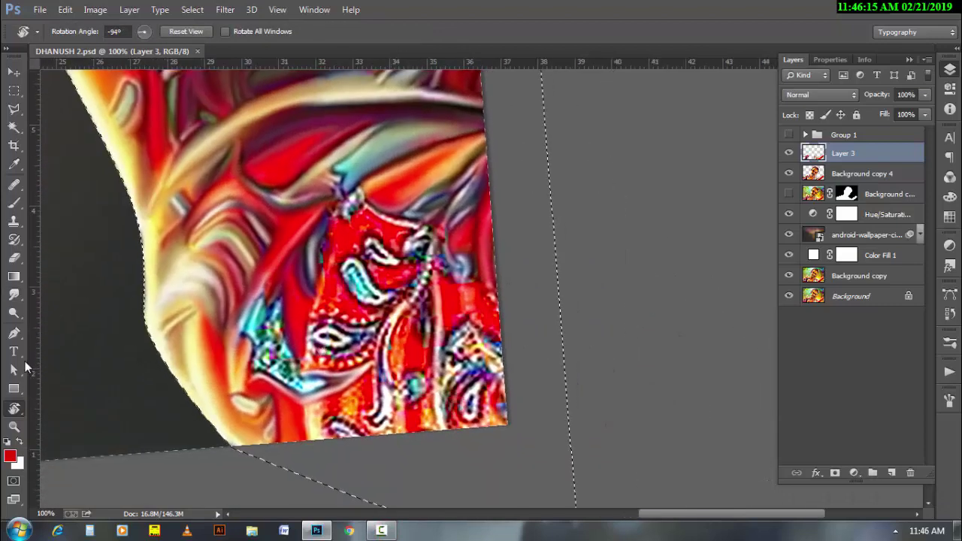
pyautogui.hotkey('shift', 'r')
pyautogui.hotkey('ctrl', '+')
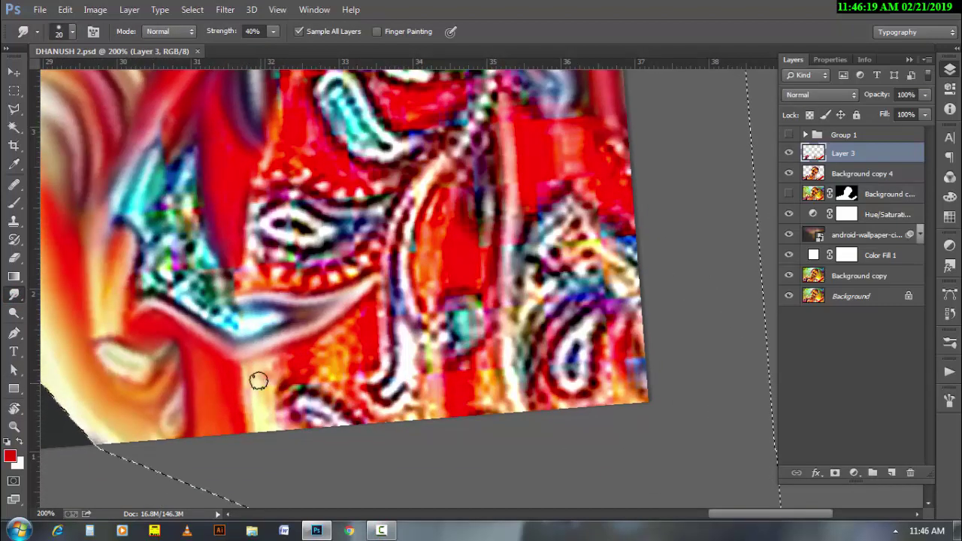
pyautogui.press(']')
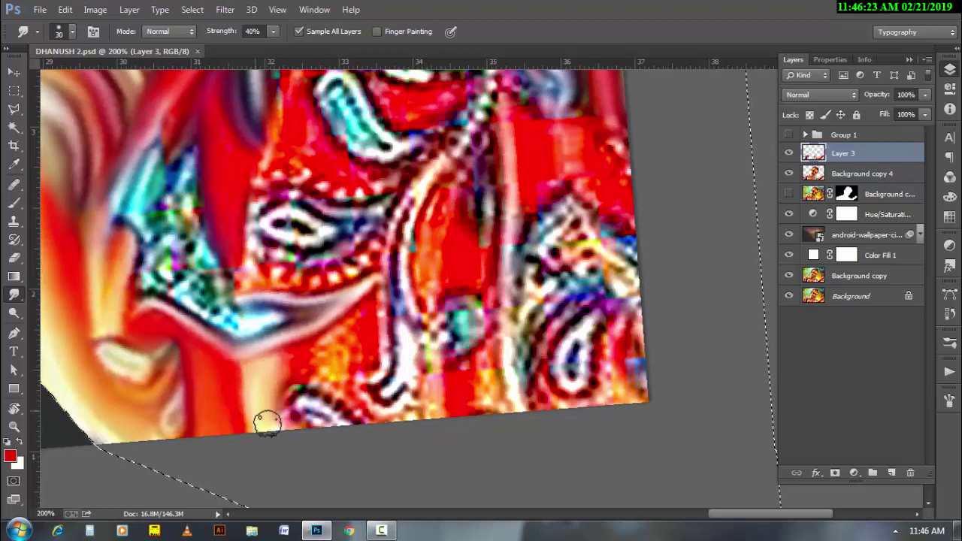
pyautogui.press('[')
pyautogui.moveTo(290, 376)
pyautogui.mouseDown()
pyautogui.moveTo(344, 372)
pyautogui.moveTo(341, 348)
pyautogui.mouseUp()
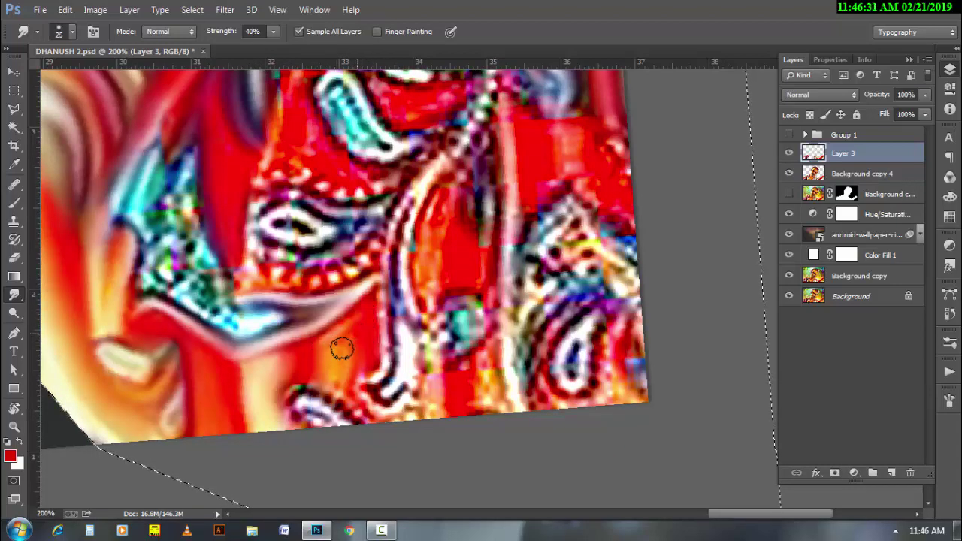
pyautogui.press('[')
pyautogui.moveTo(323, 413)
pyautogui.mouseDown()
pyautogui.moveTo(296, 396)
pyautogui.moveTo(342, 423)
pyautogui.moveTo(337, 386)
pyautogui.mouseUp()
# Step: Smear the sleeve paint down along the white stroke, resizing the brush
pyautogui.press(']')
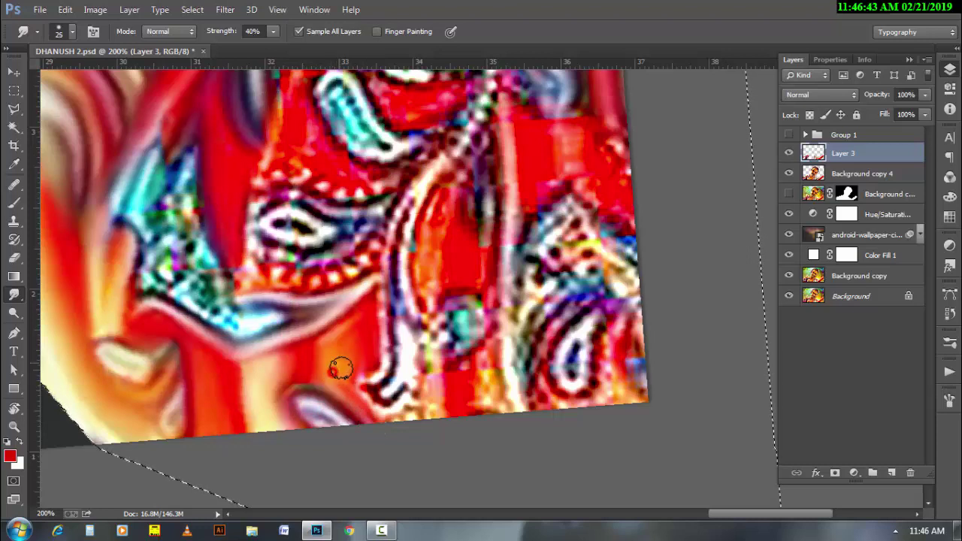
pyautogui.press('[')
pyautogui.moveTo(383, 372)
pyautogui.mouseDown()
pyautogui.moveTo(386, 347)
pyautogui.moveTo(364, 378)
pyautogui.moveTo(414, 416)
pyautogui.moveTo(425, 383)
pyautogui.moveTo(431, 418)
pyautogui.moveTo(455, 382)
pyautogui.moveTo(481, 376)
pyautogui.moveTo(498, 414)
pyautogui.moveTo(499, 362)
pyautogui.mouseUp()
pyautogui.press('[')
pyautogui.press(']')
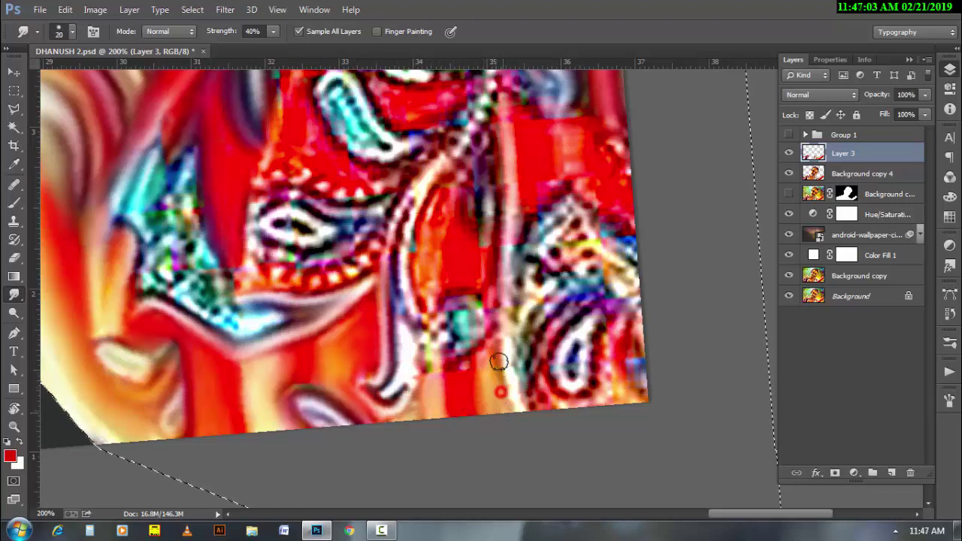
pyautogui.press(']')
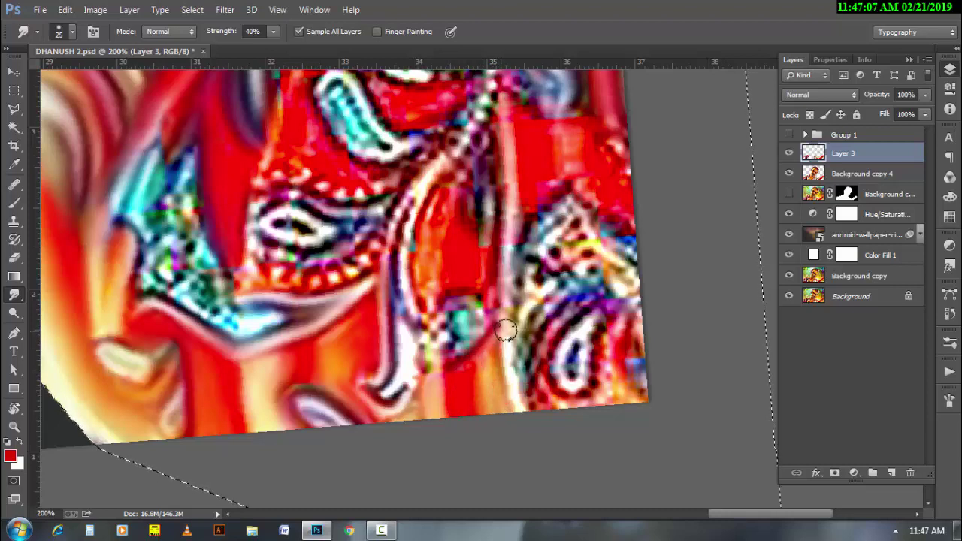
# Step: Smear around the white streak and pull it upward into the red
pyautogui.scroll(1, 435, 345)
pyautogui.press('[')
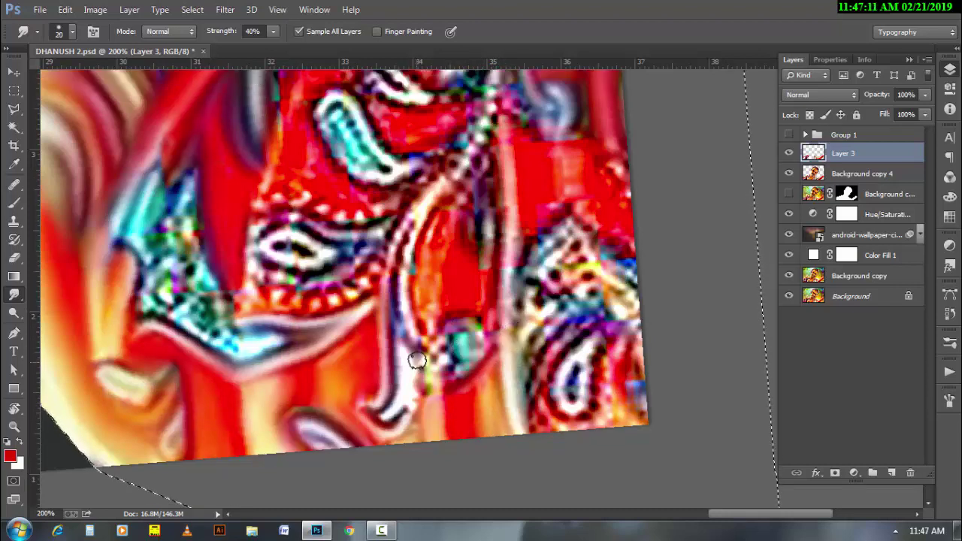
pyautogui.moveTo(417, 361)
pyautogui.mouseDown()
pyautogui.moveTo(418, 382)
pyautogui.moveTo(394, 363)
pyautogui.moveTo(405, 417)
pyautogui.mouseUp()
pyautogui.press('[')
pyautogui.moveTo(403, 338); pyautogui.dragTo(396, 291)
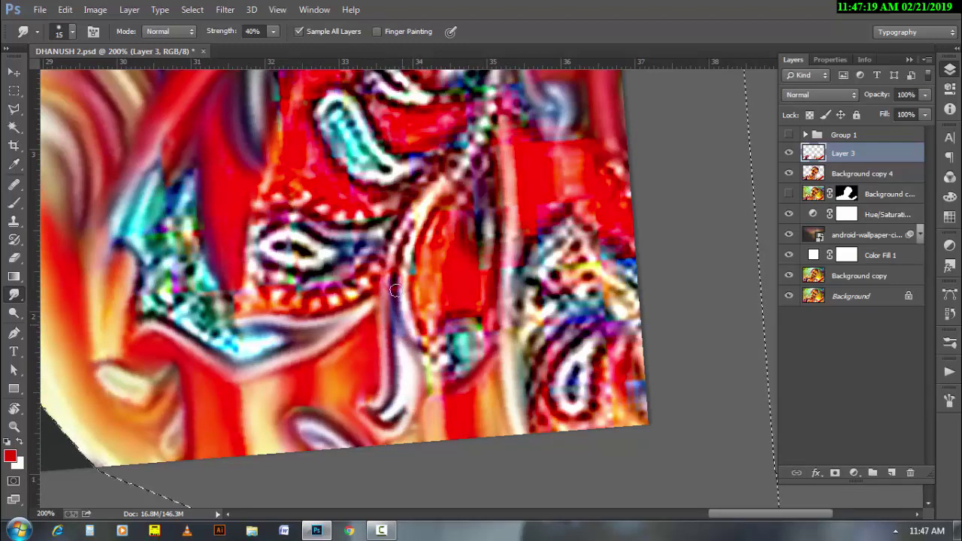
# Step: Smear the upper-right sleeve red and drag the teal and white stroke outward
pyautogui.press(']')
pyautogui.press(']')
pyautogui.moveTo(429, 258)
pyautogui.mouseDown()
pyautogui.moveTo(444, 214)
pyautogui.moveTo(422, 276)
pyautogui.moveTo(429, 323)
pyautogui.moveTo(419, 292)
pyautogui.moveTo(466, 212)
pyautogui.moveTo(484, 246)
pyautogui.moveTo(489, 204)
pyautogui.moveTo(474, 298)
pyautogui.moveTo(485, 275)
pyautogui.moveTo(471, 224)
pyautogui.mouseUp()
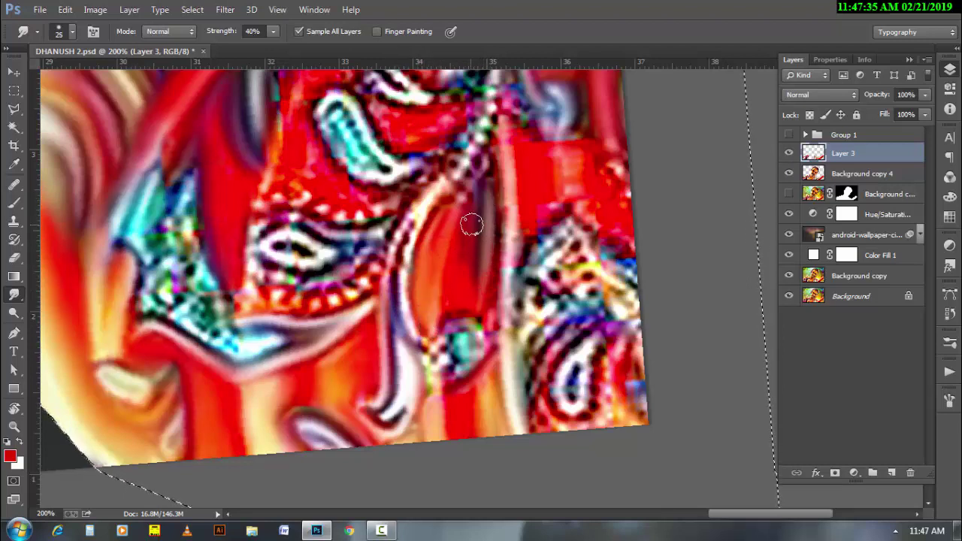
pyautogui.press('[')
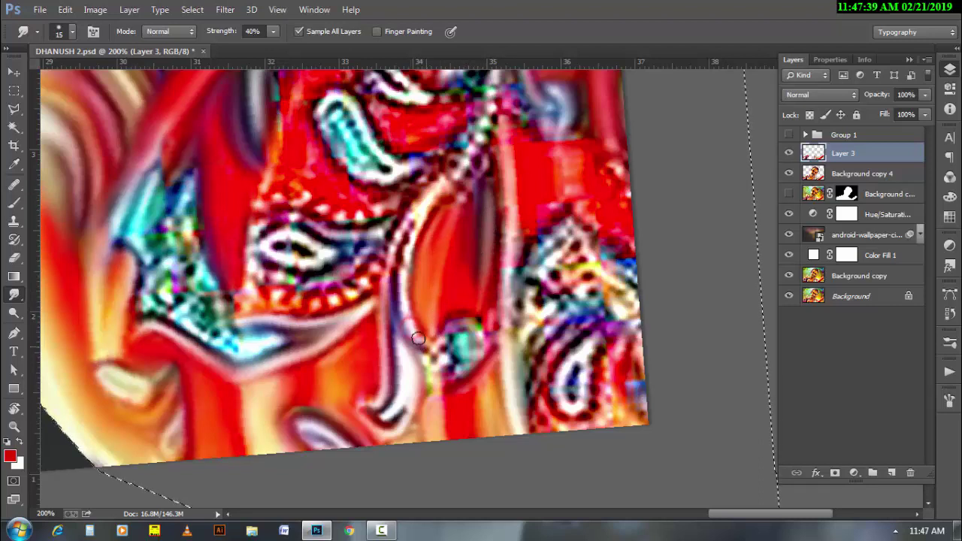
pyautogui.moveTo(466, 351)
pyautogui.mouseDown()
pyautogui.moveTo(451, 350)
pyautogui.moveTo(458, 368)
pyautogui.mouseUp()
pyautogui.moveTo(432, 403)
pyautogui.mouseDown()
pyautogui.moveTo(429, 369)
pyautogui.moveTo(427, 402)
pyautogui.moveTo(449, 342)
pyautogui.mouseUp()
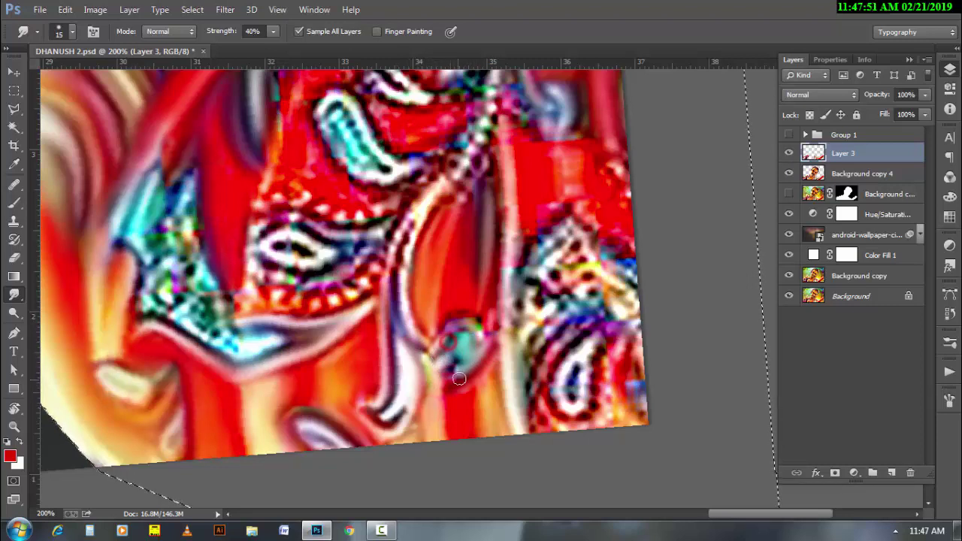
# Step: Pull a light curved streak up the red stripe and define the pale stripe
pyautogui.press(']')
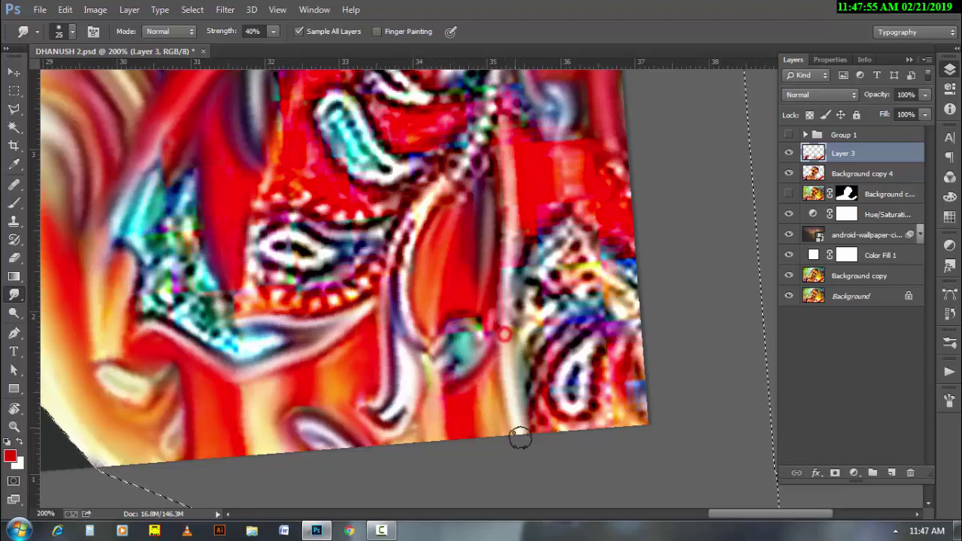
pyautogui.press(']')
pyautogui.press('[')
pyautogui.press('[')
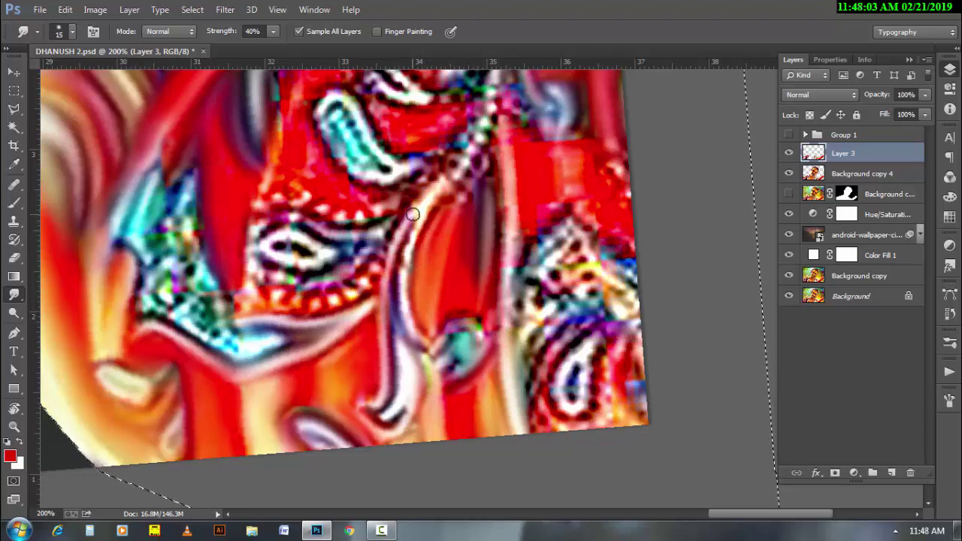
pyautogui.press(']')
pyautogui.moveTo(429, 195)
pyautogui.mouseDown()
pyautogui.moveTo(413, 218)
pyautogui.moveTo(458, 170)
pyautogui.moveTo(496, 94)
pyautogui.mouseUp()
pyautogui.press(']')
pyautogui.press('[')
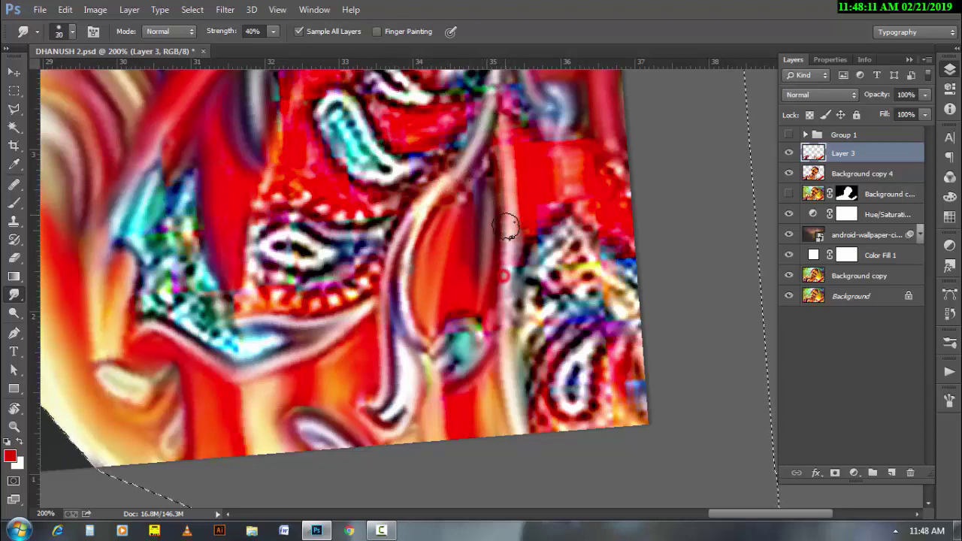
pyautogui.moveTo(488, 160); pyautogui.dragTo(441, 210)
# Step: Smear the paisley on the right side of the sleeve
pyautogui.press(']')
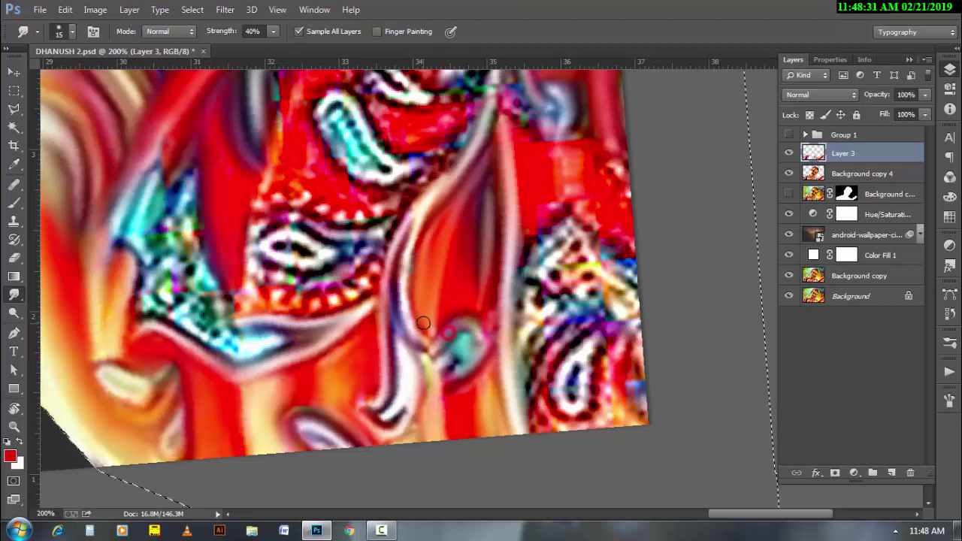
pyautogui.press(']')
pyautogui.press('[')
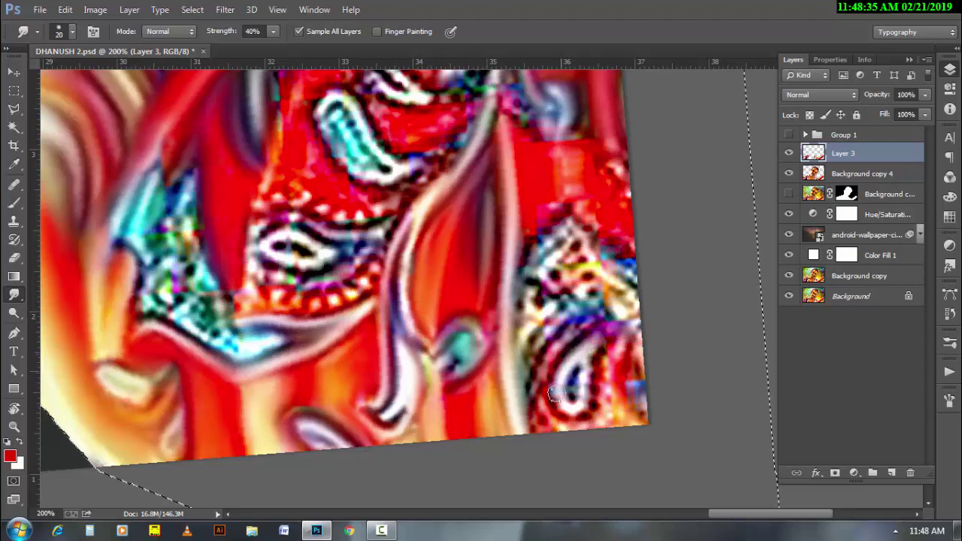
pyautogui.moveTo(571, 360)
pyautogui.mouseDown()
pyautogui.moveTo(571, 396)
pyautogui.moveTo(547, 411)
pyautogui.mouseUp()
pyautogui.press(']')
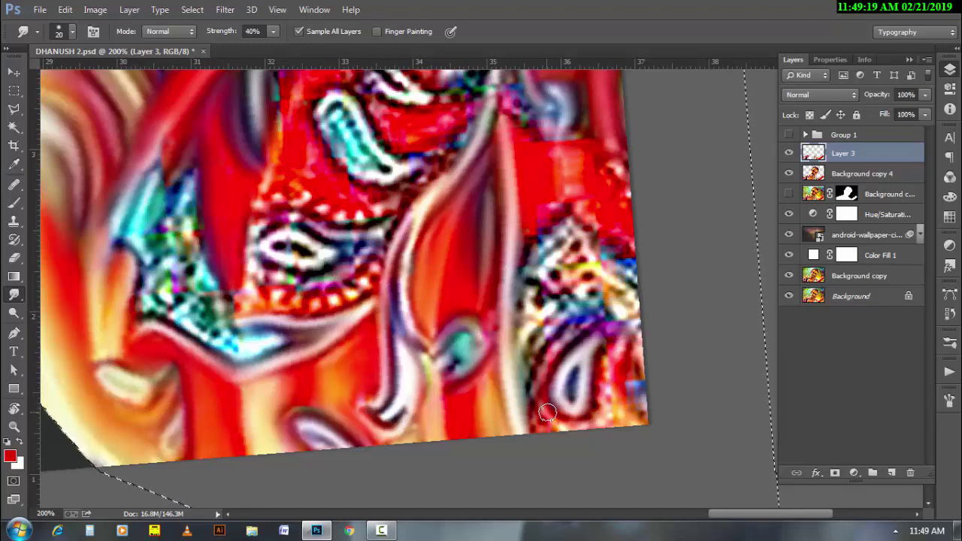
# Step: Soften and smear the pixels along the hair edge
pyautogui.scroll(3, 461, 343)
pyautogui.hscroll(3, 462, 343)
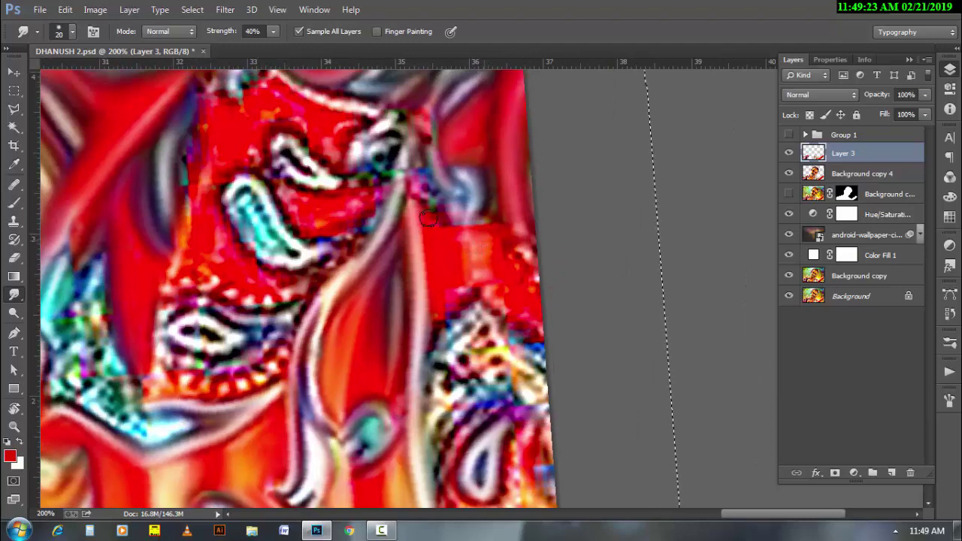
pyautogui.moveTo(427, 218)
pyautogui.mouseDown()
pyautogui.moveTo(410, 216)
pyautogui.moveTo(425, 150)
pyautogui.mouseUp()
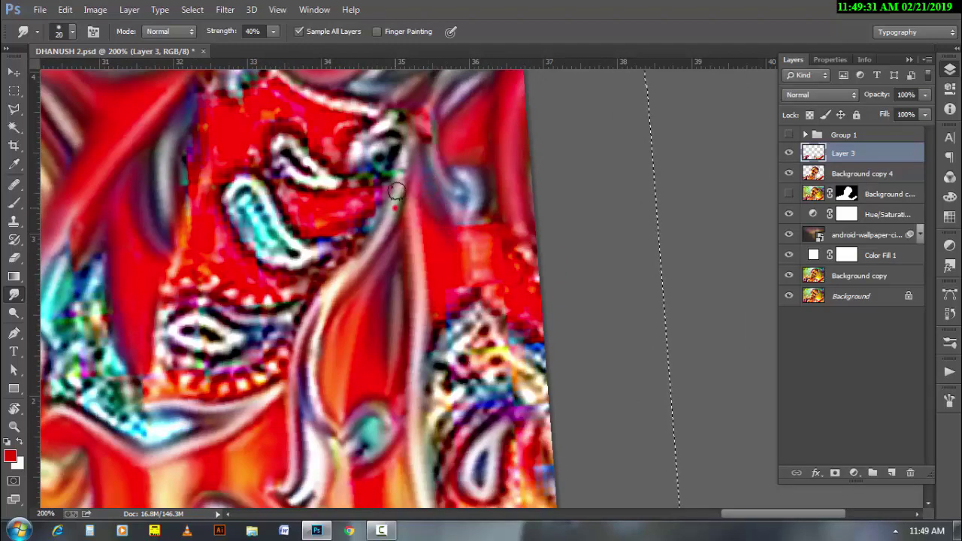
pyautogui.moveTo(398, 188); pyautogui.dragTo(400, 176)
pyautogui.scroll(3, 415, 133)
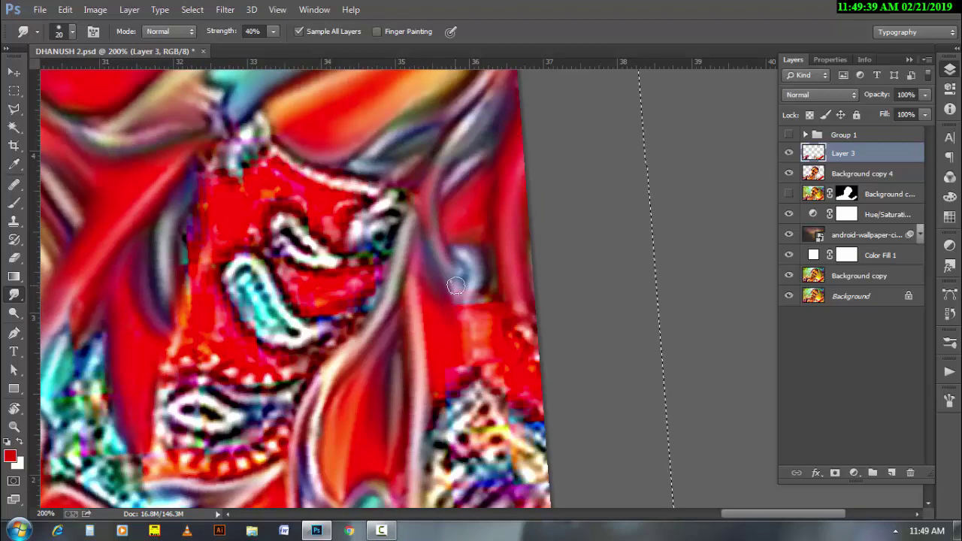
# Step: Smooth out the pinkish patch and the red patch below it
pyautogui.press(']')
pyautogui.moveTo(449, 318)
pyautogui.mouseDown()
pyautogui.moveTo(468, 322)
pyautogui.moveTo(492, 373)
pyautogui.mouseUp()
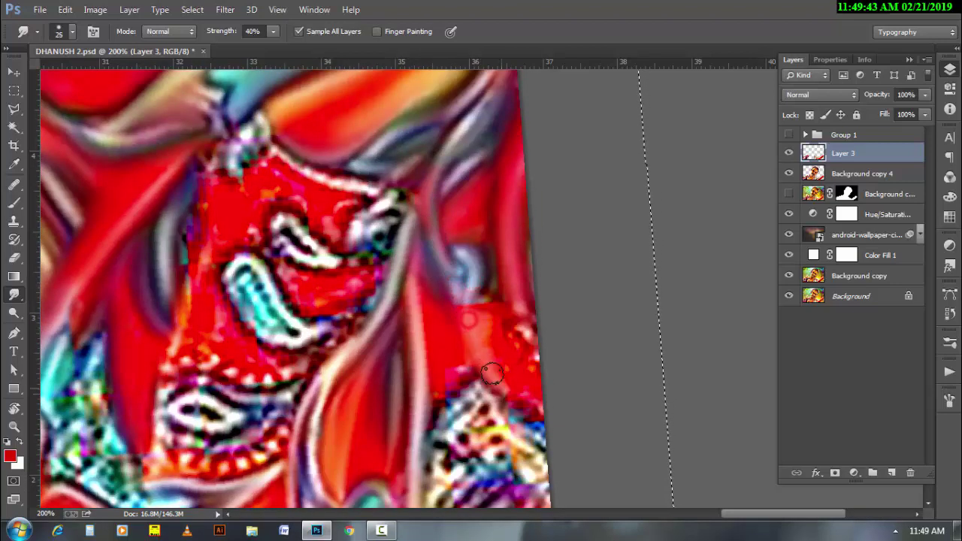
pyautogui.press('[')
pyautogui.moveTo(462, 344)
pyautogui.mouseDown()
pyautogui.moveTo(466, 374)
pyautogui.moveTo(420, 428)
pyautogui.mouseUp()
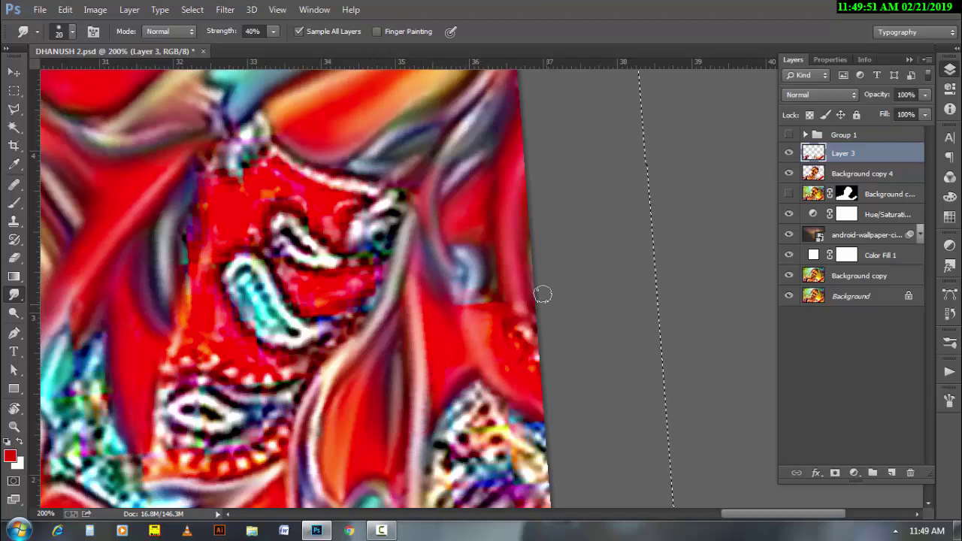
pyautogui.press(']')
pyautogui.press('[')
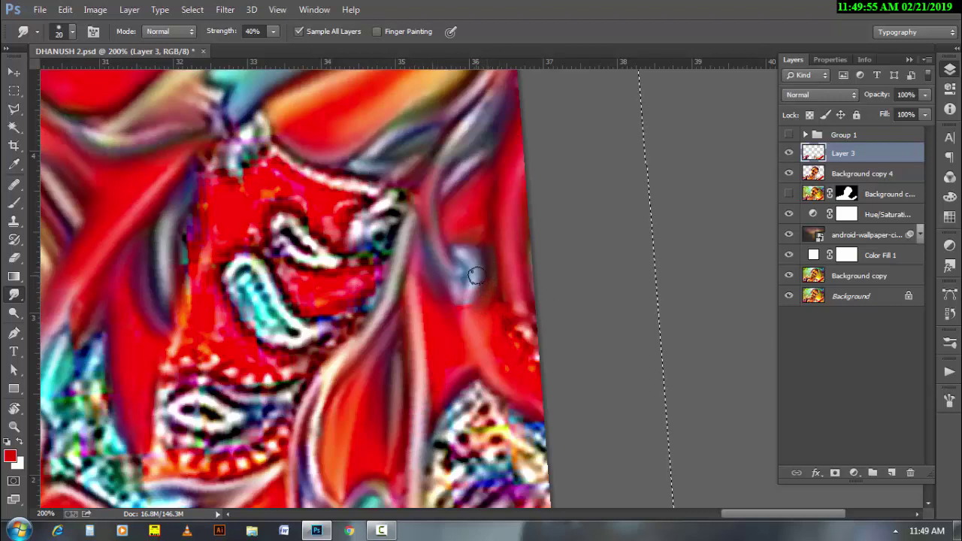
pyautogui.press(']')
# Step: Blend the grey-blue patch and scattered red specks into the surrounding red
pyautogui.moveTo(473, 279); pyautogui.dragTo(462, 269)
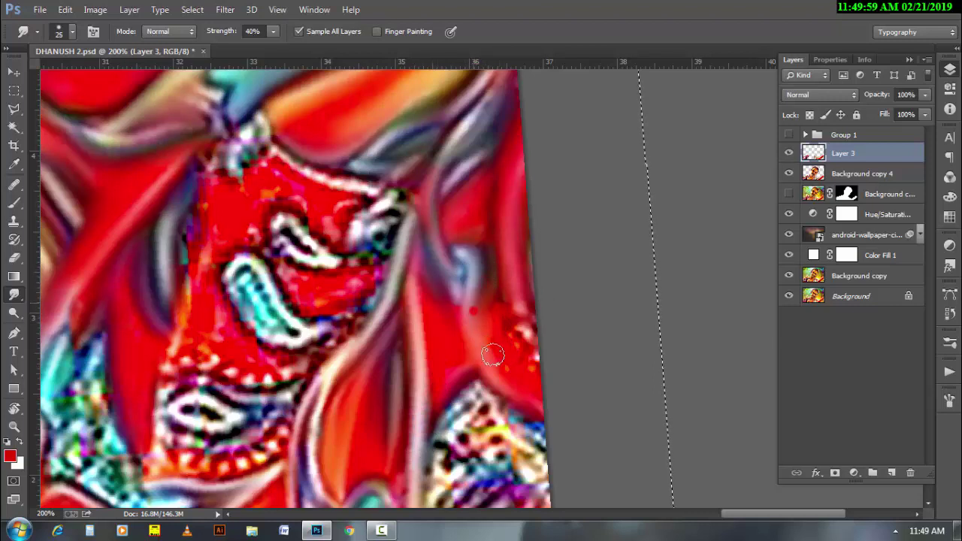
pyautogui.moveTo(492, 355)
pyautogui.mouseDown()
pyautogui.moveTo(498, 305)
pyautogui.moveTo(547, 354)
pyautogui.moveTo(511, 247)
pyautogui.moveTo(518, 350)
pyautogui.mouseUp()
pyautogui.press(']')
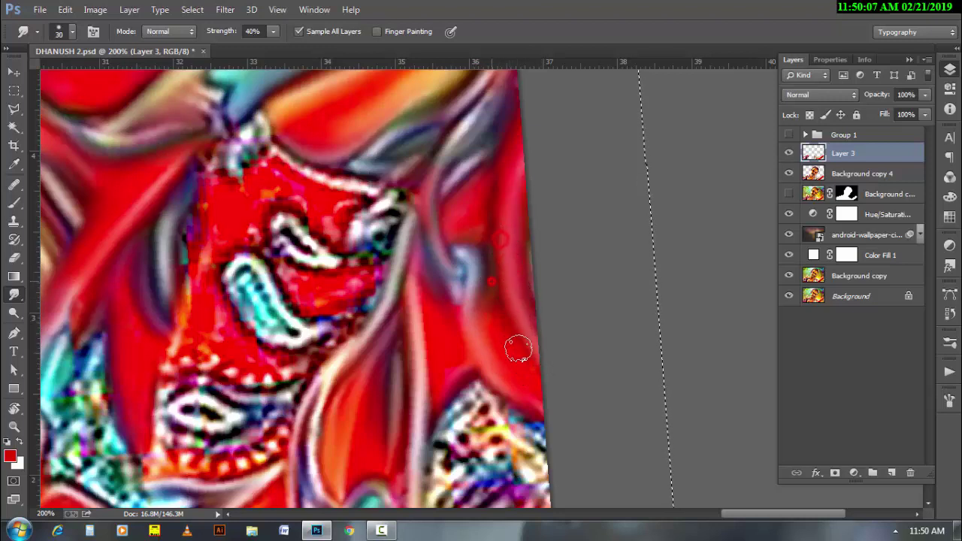
pyautogui.press('[')
pyautogui.press('[')
pyautogui.press('[')
pyautogui.moveTo(490, 282); pyautogui.dragTo(486, 188)
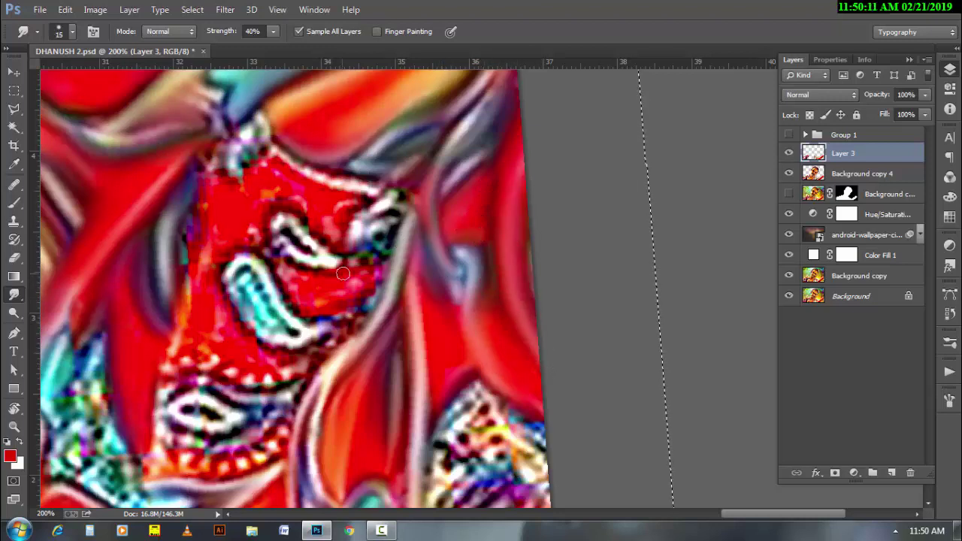
pyautogui.press(']')
# Step: Reshape and smear the white and cyan curve into the red
pyautogui.moveTo(296, 305)
pyautogui.mouseDown()
pyautogui.moveTo(325, 312)
pyautogui.moveTo(293, 299)
pyautogui.moveTo(264, 256)
pyautogui.moveTo(366, 288)
pyautogui.mouseUp()
pyautogui.press(']')
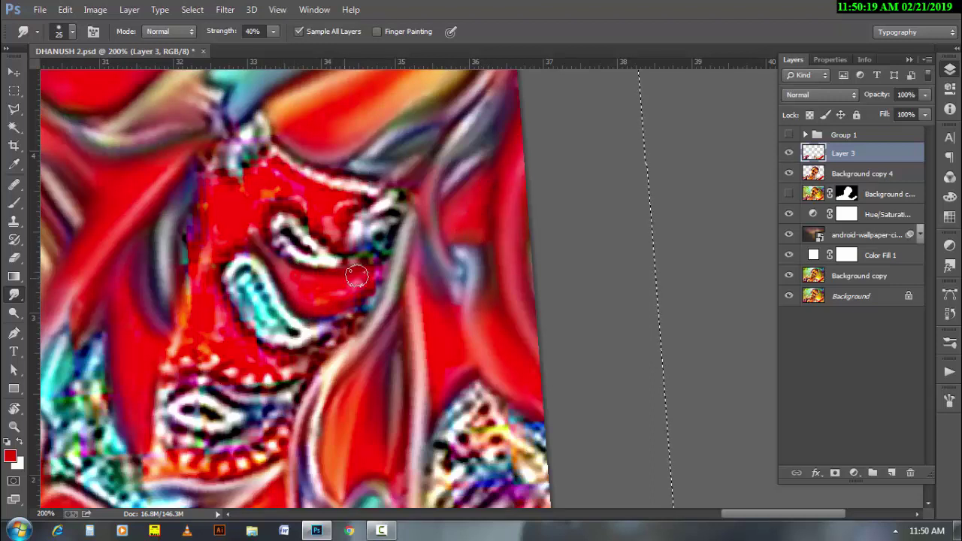
pyautogui.press('[')
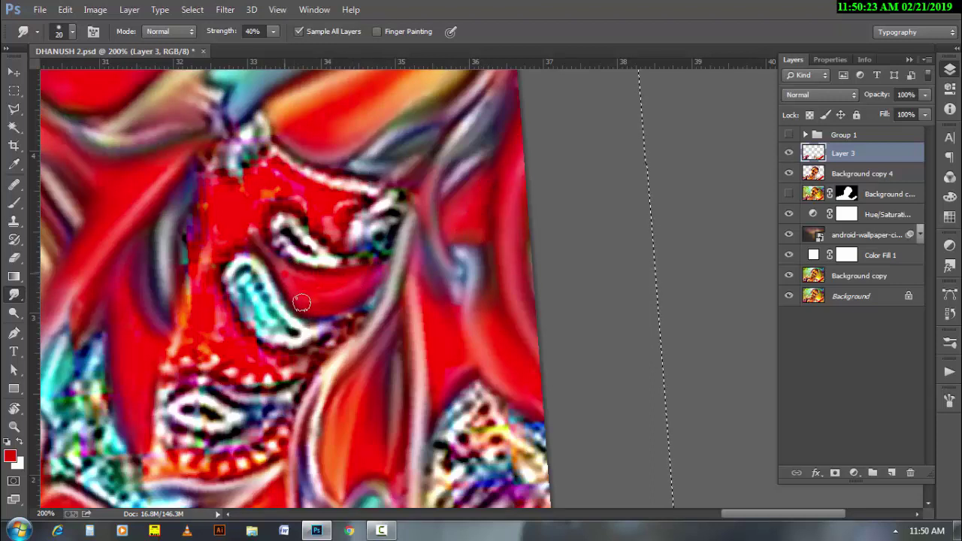
pyautogui.moveTo(301, 297); pyautogui.dragTo(323, 263)
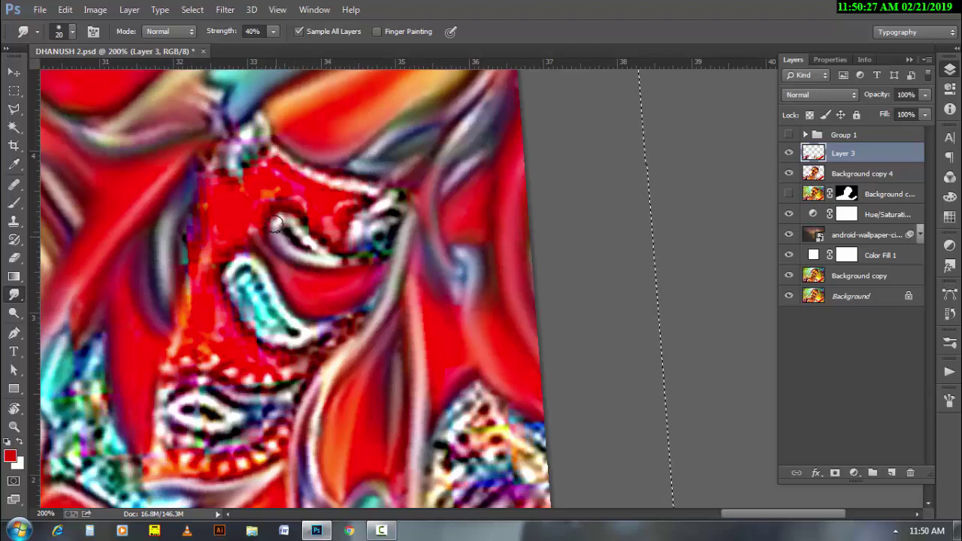
pyautogui.moveTo(275, 223)
pyautogui.mouseDown()
pyautogui.moveTo(330, 256)
pyautogui.moveTo(284, 219)
pyautogui.mouseUp()
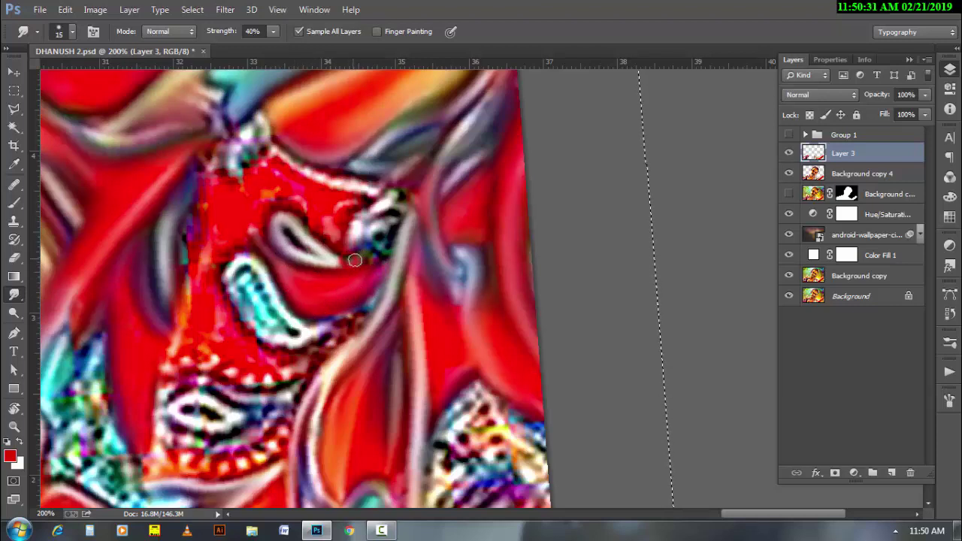
pyautogui.moveTo(352, 242)
pyautogui.mouseDown()
pyautogui.moveTo(342, 218)
pyautogui.moveTo(353, 207)
pyautogui.moveTo(326, 233)
pyautogui.mouseUp()
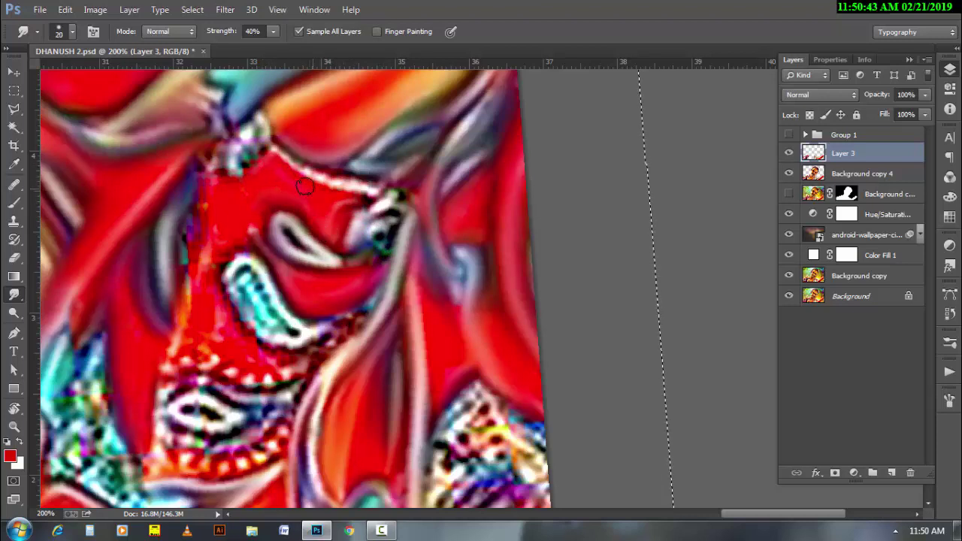
# Step: Smear the paint around the eye and the grey-white spot into the red
pyautogui.press(']')
pyautogui.moveTo(361, 202)
pyautogui.mouseDown()
pyautogui.moveTo(384, 225)
pyautogui.moveTo(319, 178)
pyautogui.moveTo(358, 185)
pyautogui.mouseUp()
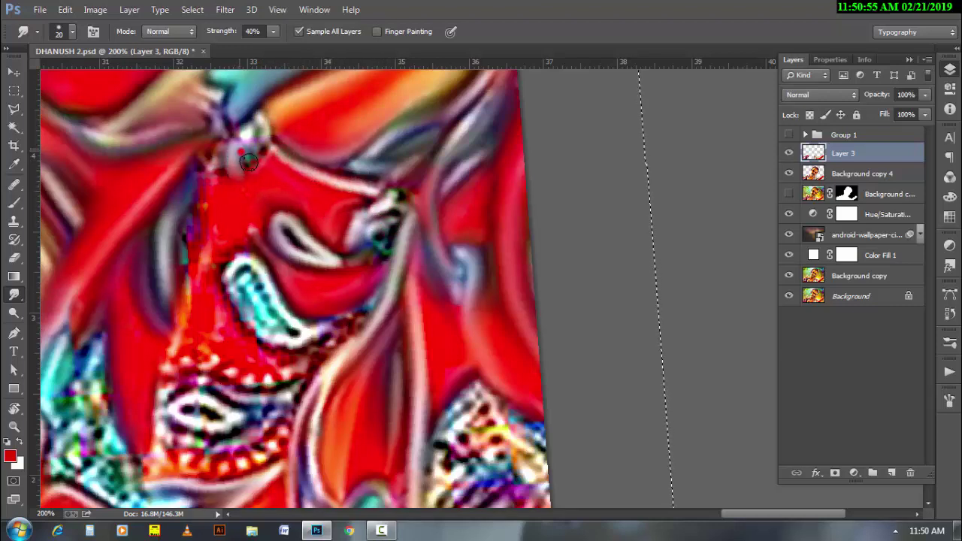
pyautogui.moveTo(249, 162)
pyautogui.mouseDown()
pyautogui.moveTo(247, 128)
pyautogui.moveTo(202, 155)
pyautogui.mouseUp()
pyautogui.press('[')
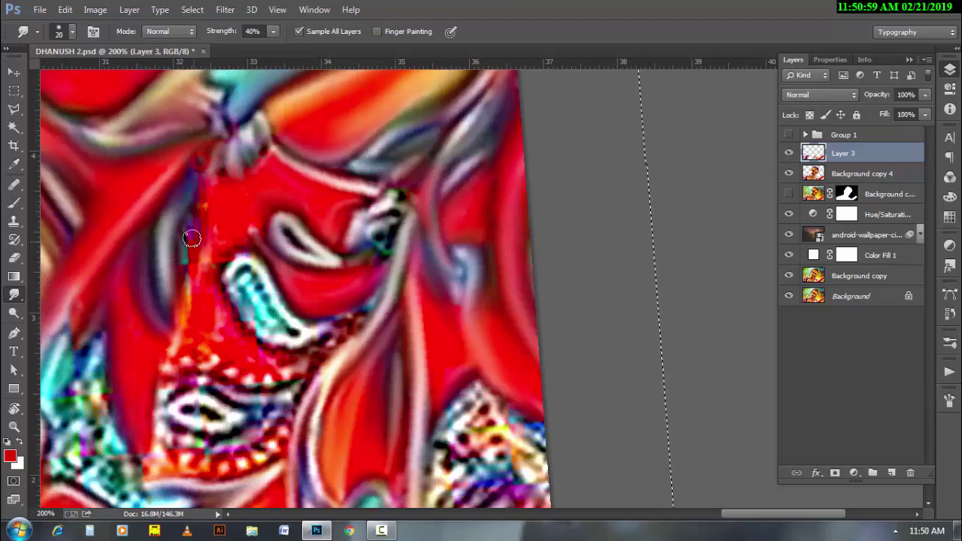
# Step: Smear the grey streaks on the left of the shirt into the red
pyautogui.moveTo(190, 229); pyautogui.dragTo(193, 240)
pyautogui.press('[')
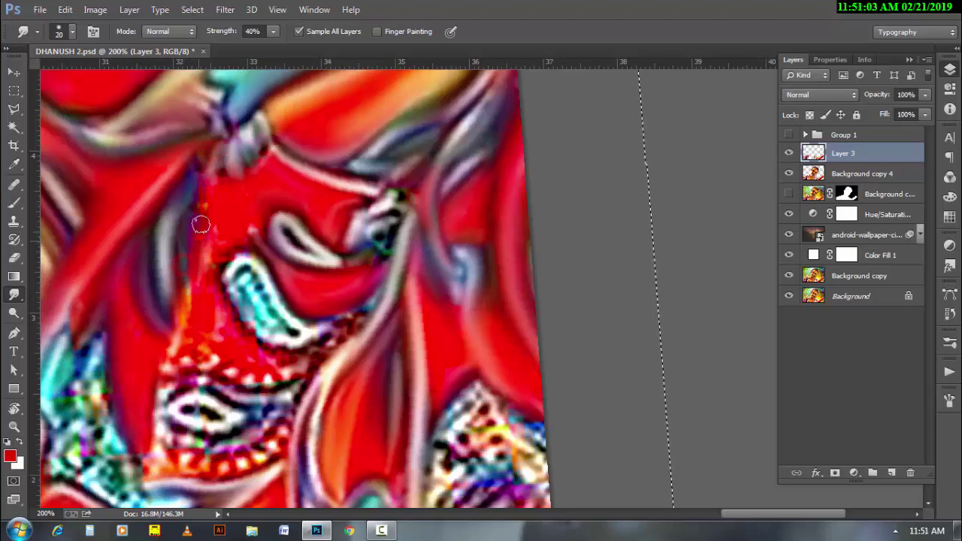
pyautogui.moveTo(188, 219); pyautogui.dragTo(192, 300)
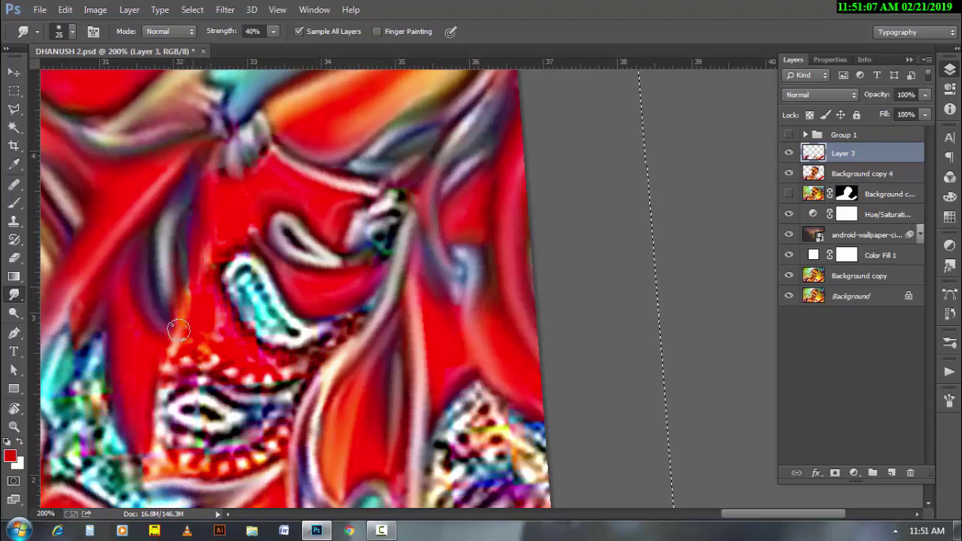
pyautogui.press(']')
pyautogui.moveTo(200, 251)
pyautogui.mouseDown()
pyautogui.moveTo(188, 335)
pyautogui.moveTo(222, 336)
pyautogui.mouseUp()
pyautogui.press(']')
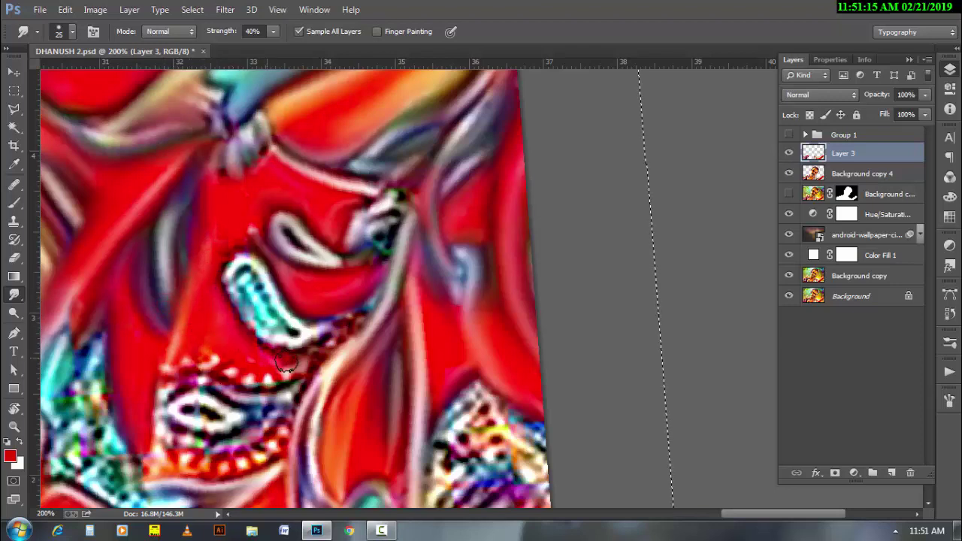
pyautogui.moveTo(286, 363); pyautogui.dragTo(302, 357)
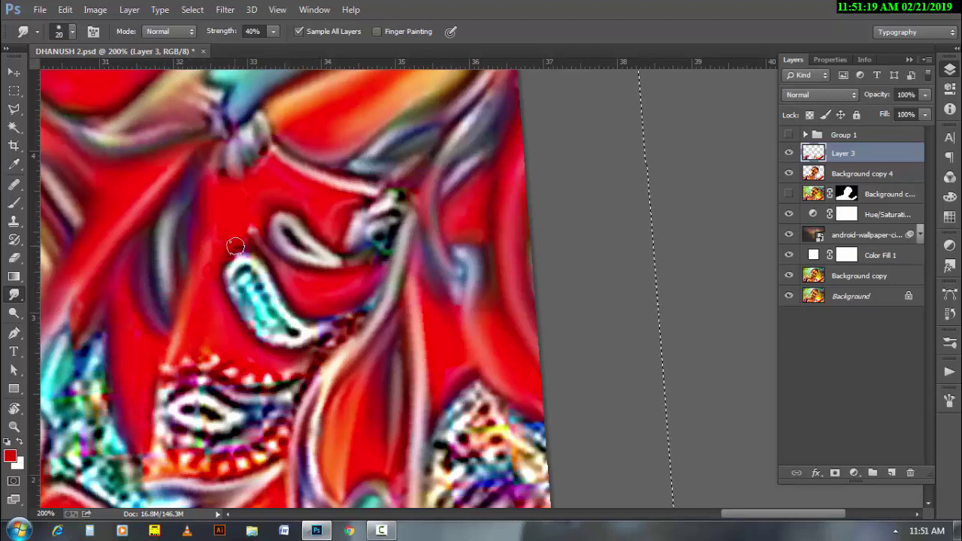
# Step: Smooth the dotted cyan paisley's interior and lower edge into the red
pyautogui.moveTo(233, 275)
pyautogui.mouseDown()
pyautogui.moveTo(263, 330)
pyautogui.moveTo(301, 342)
pyautogui.moveTo(331, 323)
pyautogui.mouseUp()
pyautogui.press('[')
pyautogui.moveTo(233, 266); pyautogui.dragTo(324, 352)
pyautogui.moveTo(360, 314); pyautogui.dragTo(291, 367)
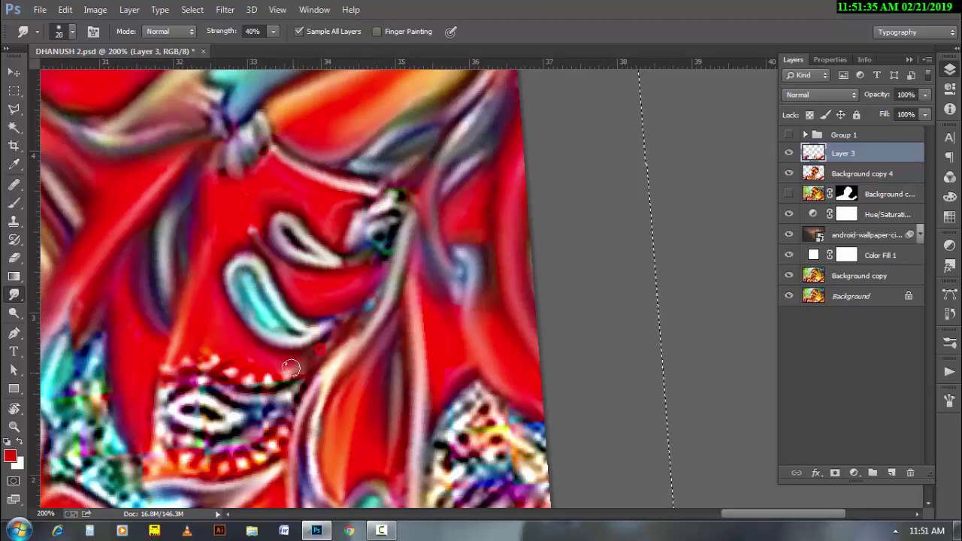
# Step: Soften the white-dotted band and eye-shaped paisley beneath it
pyautogui.moveTo(209, 357); pyautogui.dragTo(222, 388)
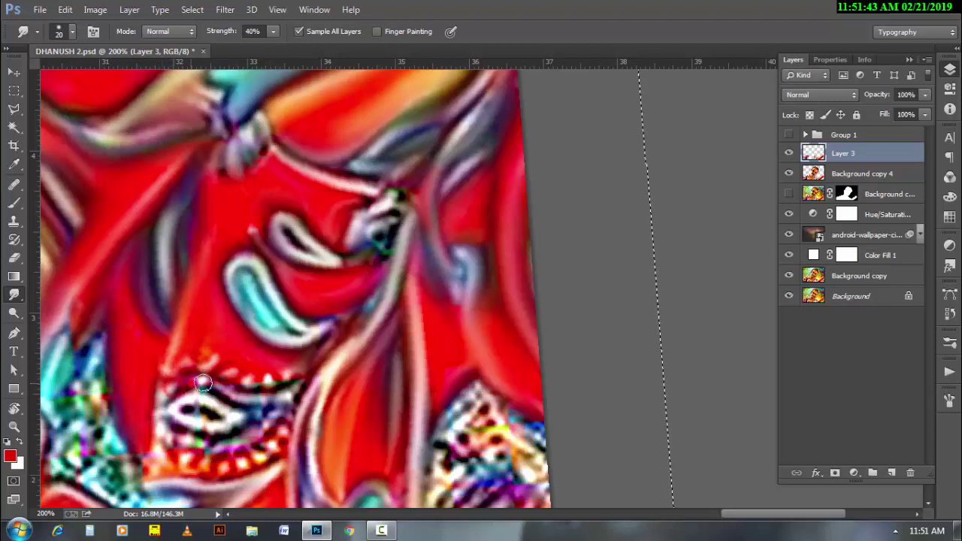
pyautogui.moveTo(203, 383); pyautogui.dragTo(291, 379)
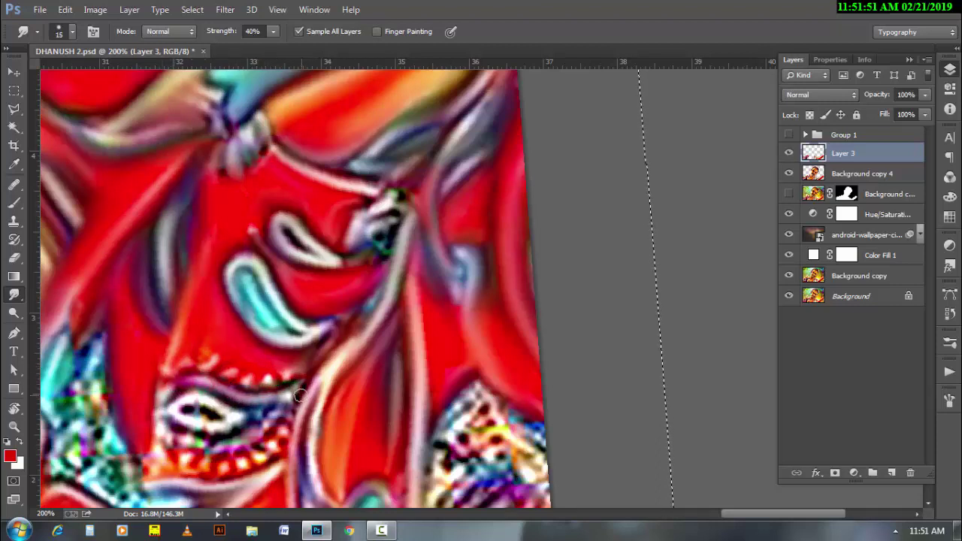
pyautogui.moveTo(251, 436)
pyautogui.mouseDown()
pyautogui.moveTo(162, 426)
pyautogui.moveTo(224, 426)
pyautogui.mouseUp()
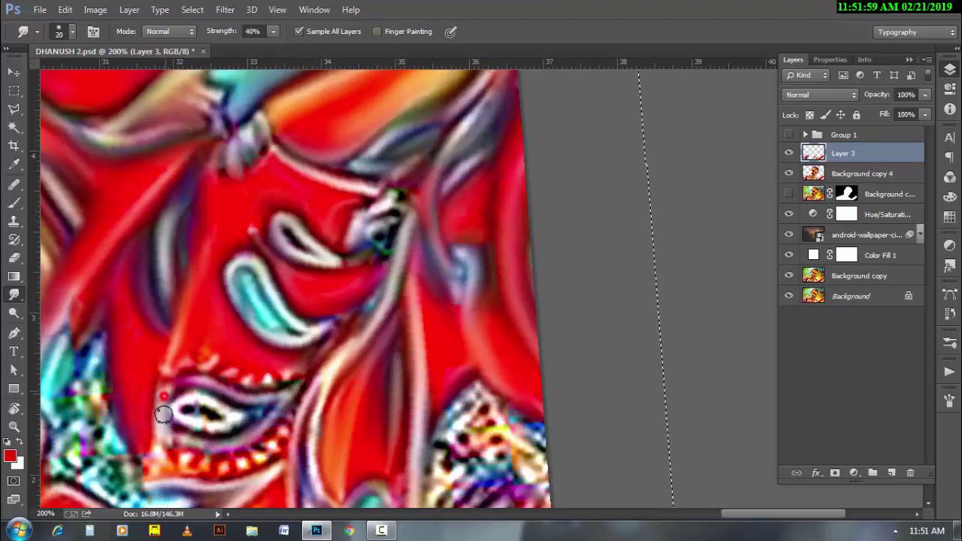
pyautogui.press('[')
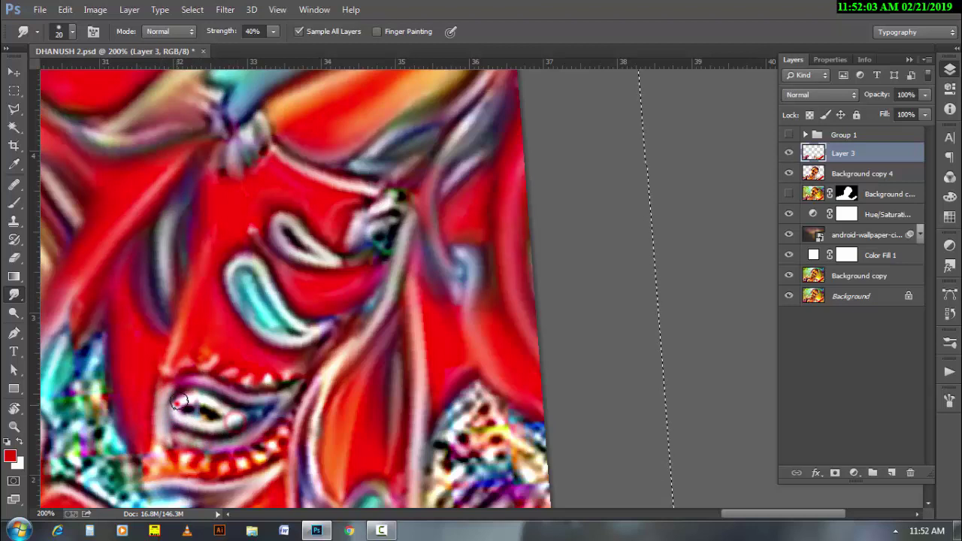
pyautogui.moveTo(224, 426); pyautogui.dragTo(184, 409)
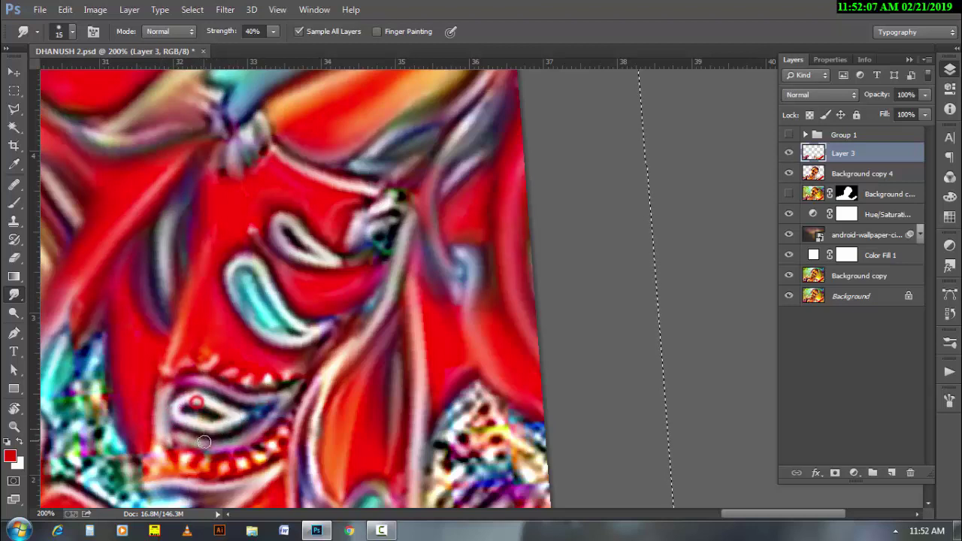
pyautogui.scroll(-3, 165, 406)
pyautogui.press(']')
pyautogui.moveTo(154, 399)
pyautogui.mouseDown()
pyautogui.moveTo(224, 406)
pyautogui.moveTo(235, 391)
pyautogui.mouseUp()
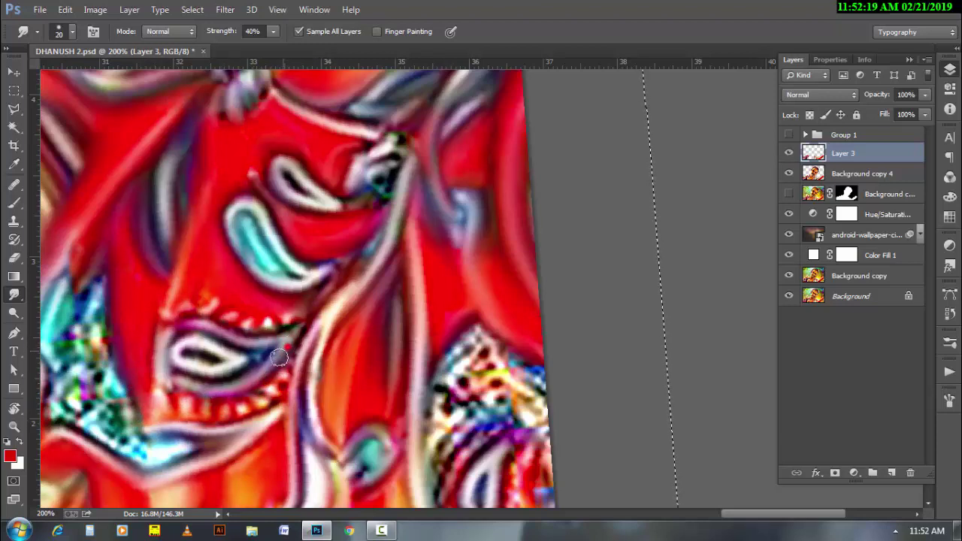
# Step: Blend the teal patch at the far left, melting its edge into the red
pyautogui.press('[')
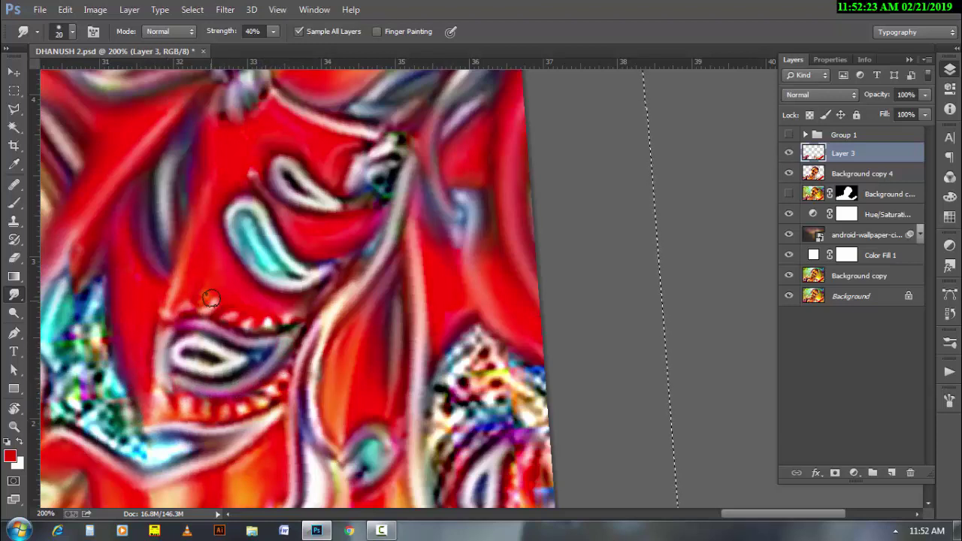
pyautogui.scroll(-2, 305, 393)
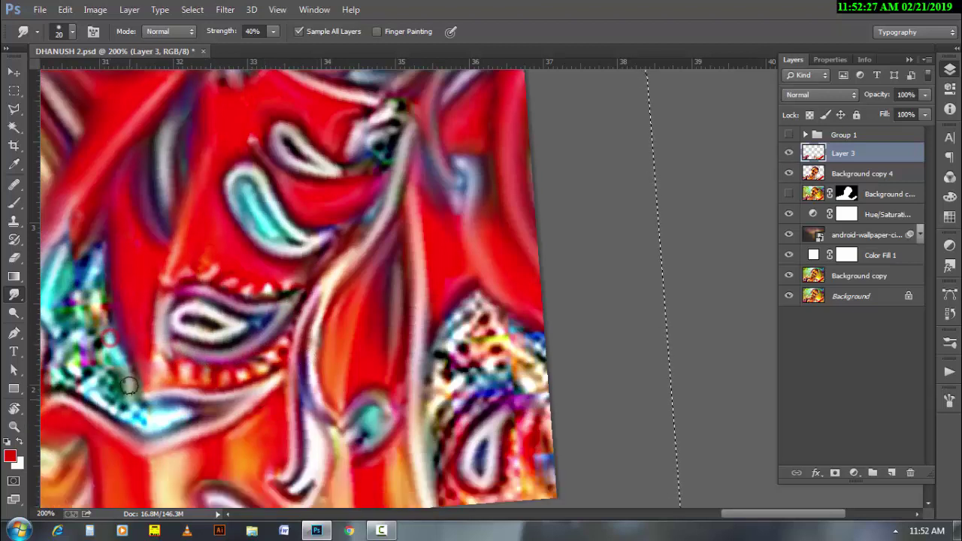
pyautogui.moveTo(100, 281)
pyautogui.mouseDown()
pyautogui.moveTo(103, 240)
pyautogui.moveTo(113, 269)
pyautogui.mouseUp()
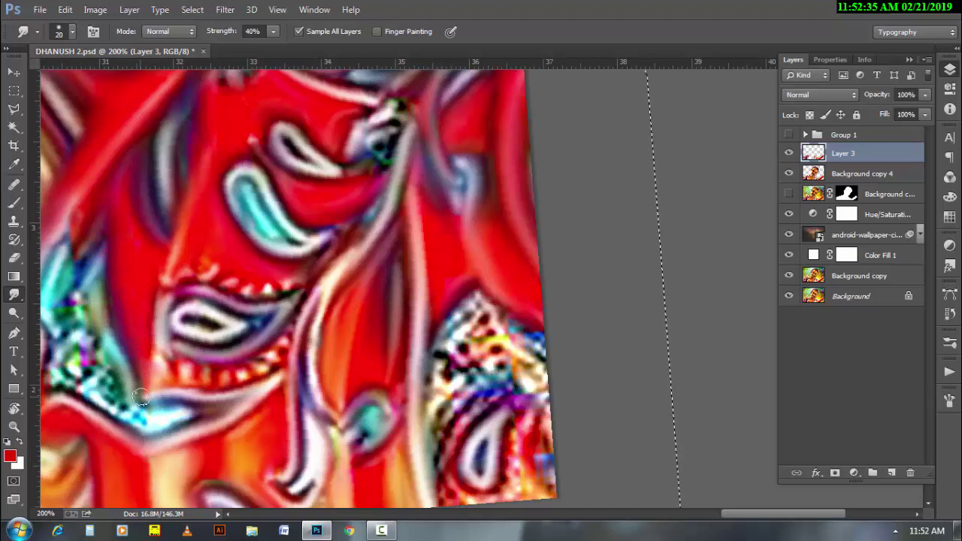
pyautogui.moveTo(139, 400)
pyautogui.mouseDown()
pyautogui.moveTo(90, 387)
pyautogui.moveTo(152, 419)
pyautogui.moveTo(97, 382)
pyautogui.moveTo(143, 423)
pyautogui.moveTo(98, 376)
pyautogui.moveTo(72, 384)
pyautogui.moveTo(64, 353)
pyautogui.moveTo(72, 366)
pyautogui.moveTo(83, 359)
pyautogui.moveTo(69, 342)
pyautogui.moveTo(94, 338)
pyautogui.moveTo(76, 334)
pyautogui.mouseUp()
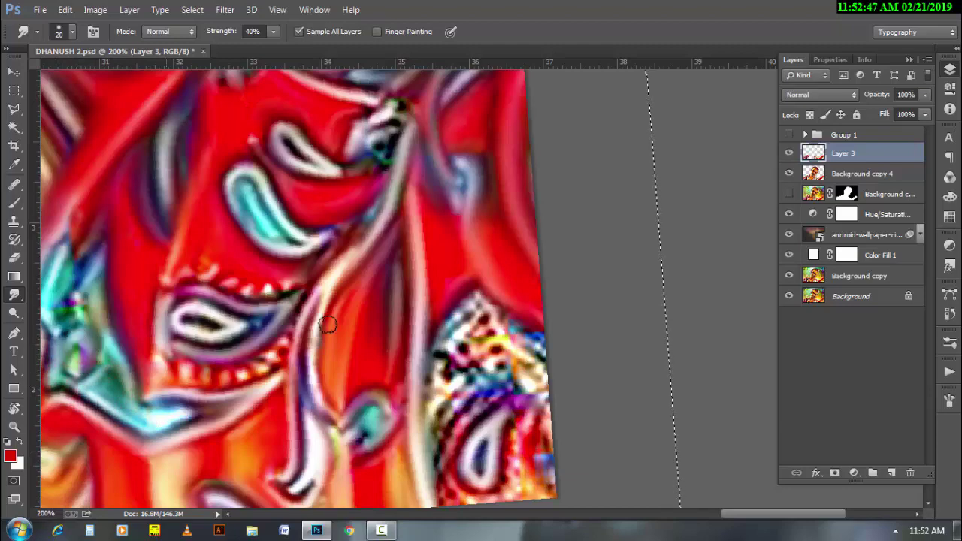
# Step: Pan to the shirt's left side and smear the teal patch and surrounding dark strokes
pyautogui.moveTo(328, 323); pyautogui.dragTo(526, 310)
pyautogui.press('[')
pyautogui.press('[')
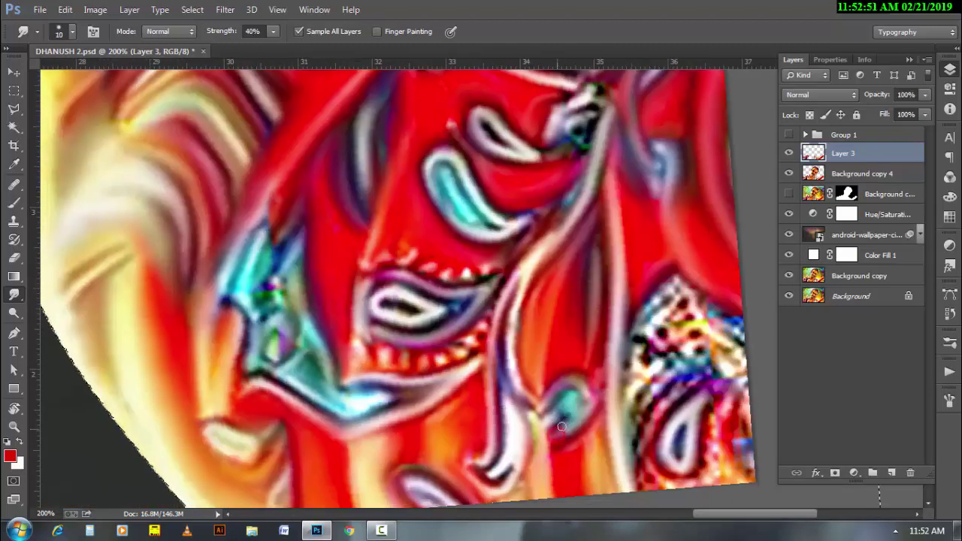
pyautogui.moveTo(228, 242)
pyautogui.mouseDown()
pyautogui.moveTo(251, 313)
pyautogui.moveTo(262, 288)
pyautogui.mouseUp()
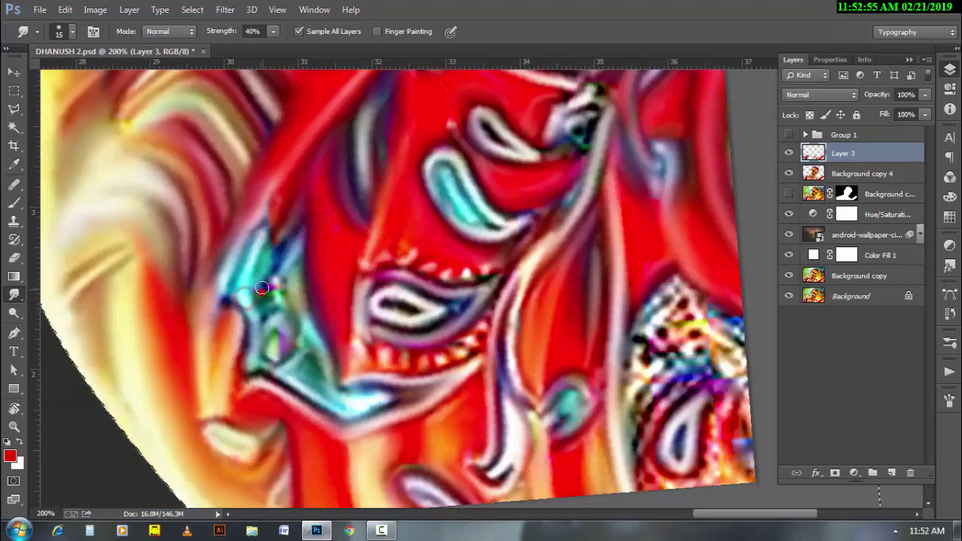
pyautogui.moveTo(263, 321)
pyautogui.mouseDown()
pyautogui.moveTo(247, 293)
pyautogui.moveTo(276, 272)
pyautogui.moveTo(268, 317)
pyautogui.mouseUp()
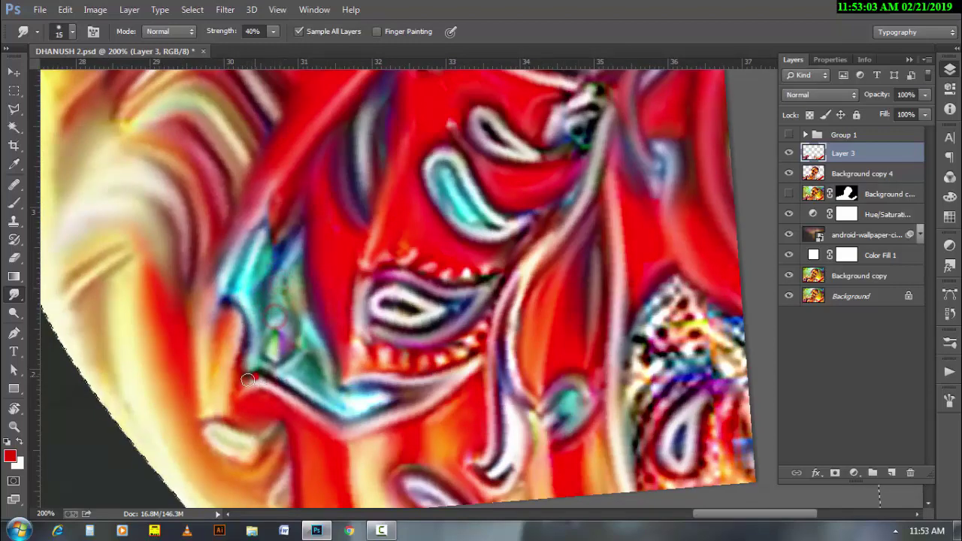
pyautogui.press(']')
pyautogui.moveTo(286, 199)
pyautogui.mouseDown()
pyautogui.moveTo(285, 163)
pyautogui.moveTo(222, 270)
pyautogui.mouseUp()
pyautogui.press(']')
# Step: Scroll to the right-hand patch and smear its purple and dark paint downward
pyautogui.scroll(-2, 258, 338)
pyautogui.hscroll(5, 468, 401)
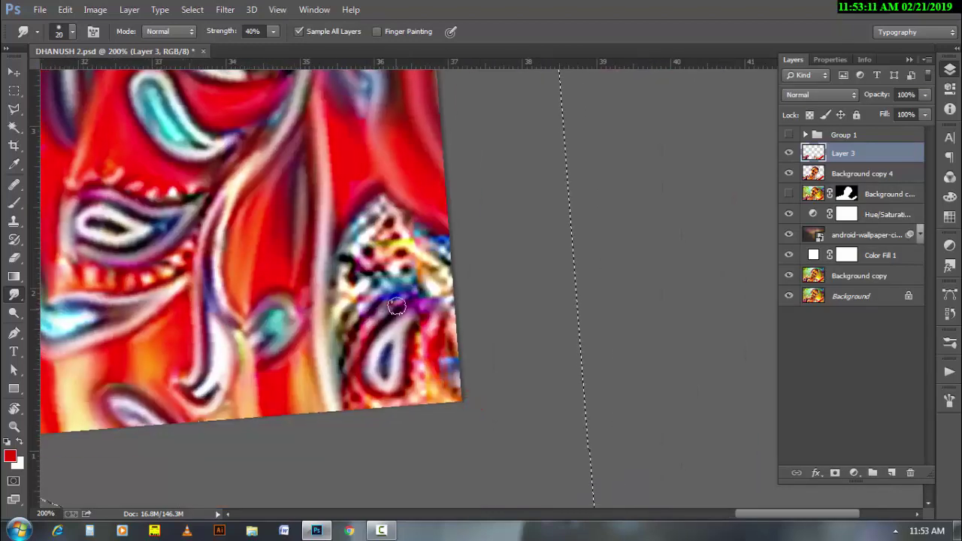
pyautogui.press('[')
pyautogui.moveTo(388, 302); pyautogui.dragTo(351, 368)
pyautogui.moveTo(401, 321)
pyautogui.mouseDown()
pyautogui.moveTo(393, 359)
pyautogui.moveTo(350, 389)
pyautogui.moveTo(414, 368)
pyautogui.moveTo(435, 379)
pyautogui.moveTo(436, 323)
pyautogui.moveTo(449, 316)
pyautogui.moveTo(457, 398)
pyautogui.moveTo(427, 393)
pyautogui.moveTo(421, 379)
pyautogui.mouseUp()
pyautogui.press('[')
pyautogui.press(']')
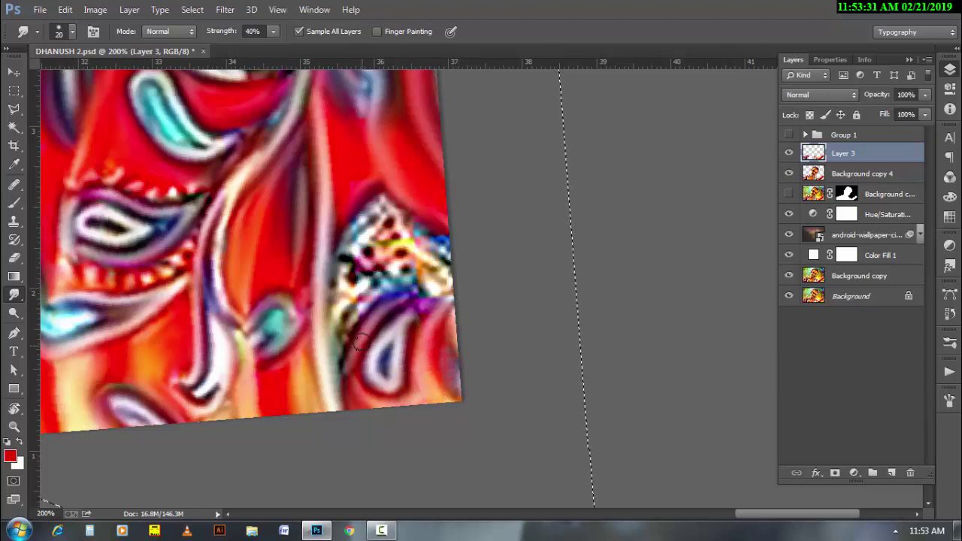
pyautogui.press('[')
# Step: Blend the paint around and across the top of the dotted patch
pyautogui.moveTo(363, 306)
pyautogui.mouseDown()
pyautogui.moveTo(351, 274)
pyautogui.moveTo(333, 297)
pyautogui.moveTo(342, 260)
pyautogui.moveTo(359, 248)
pyautogui.moveTo(419, 251)
pyautogui.moveTo(380, 270)
pyautogui.moveTo(417, 278)
pyautogui.mouseUp()
pyautogui.press(']')
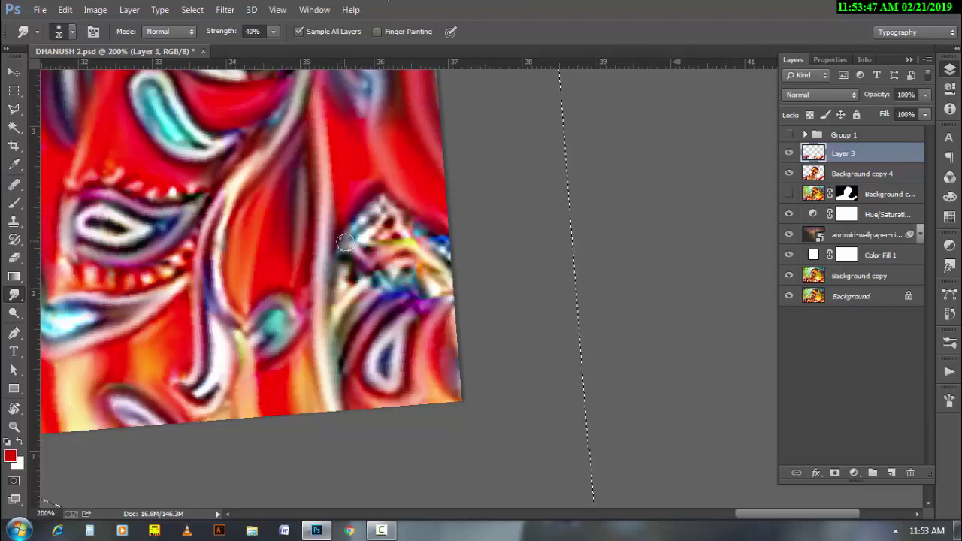
pyautogui.moveTo(353, 227)
pyautogui.mouseDown()
pyautogui.moveTo(361, 210)
pyautogui.moveTo(379, 207)
pyautogui.moveTo(369, 237)
pyautogui.moveTo(395, 209)
pyautogui.moveTo(387, 222)
pyautogui.moveTo(440, 239)
pyautogui.moveTo(395, 196)
pyautogui.mouseUp()
pyautogui.press('[')
pyautogui.press(']')
pyautogui.moveTo(395, 195); pyautogui.dragTo(449, 233)
# Step: Smudge the remaining lower-left and upper-left paisley paint on the shirt, adjusting brush size
pyautogui.hotkey('alt', 'space')
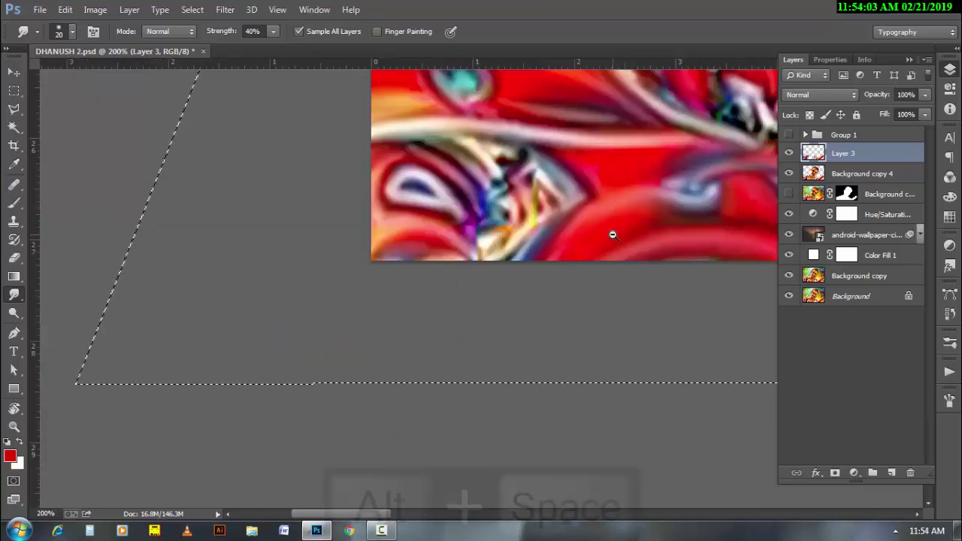
pyautogui.moveTo(611, 234); pyautogui.dragTo(428, 324)
pyautogui.press('[')
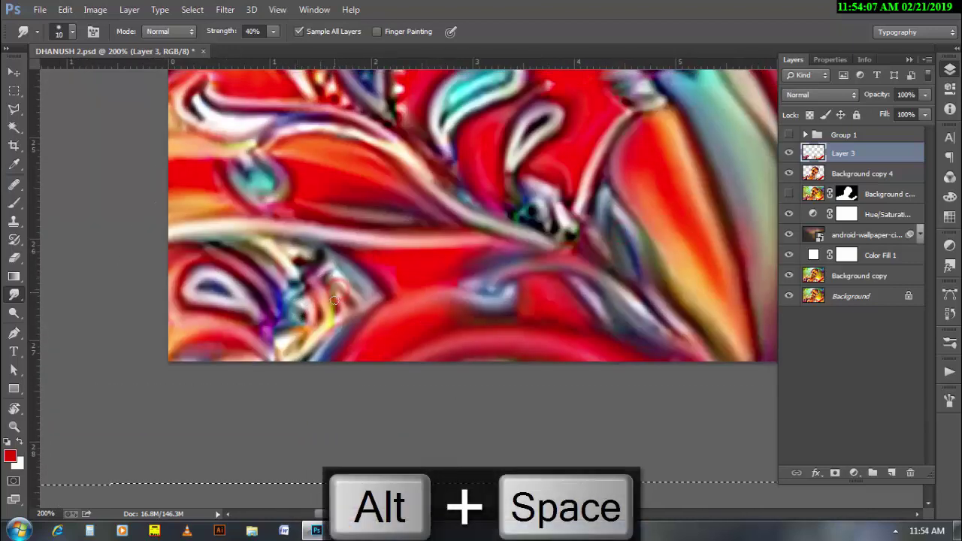
pyautogui.moveTo(334, 300); pyautogui.dragTo(307, 337)
pyautogui.press(']')
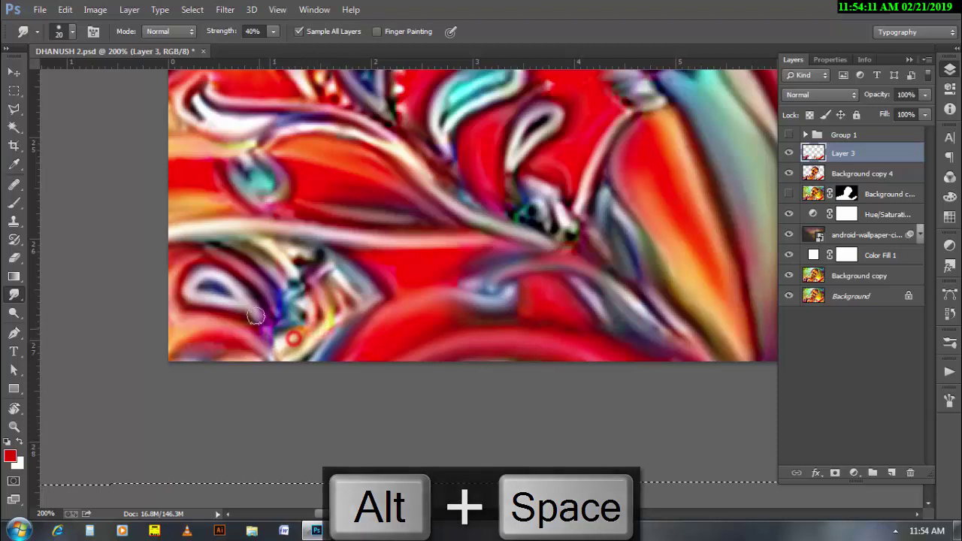
pyautogui.moveTo(176, 339); pyautogui.dragTo(216, 328)
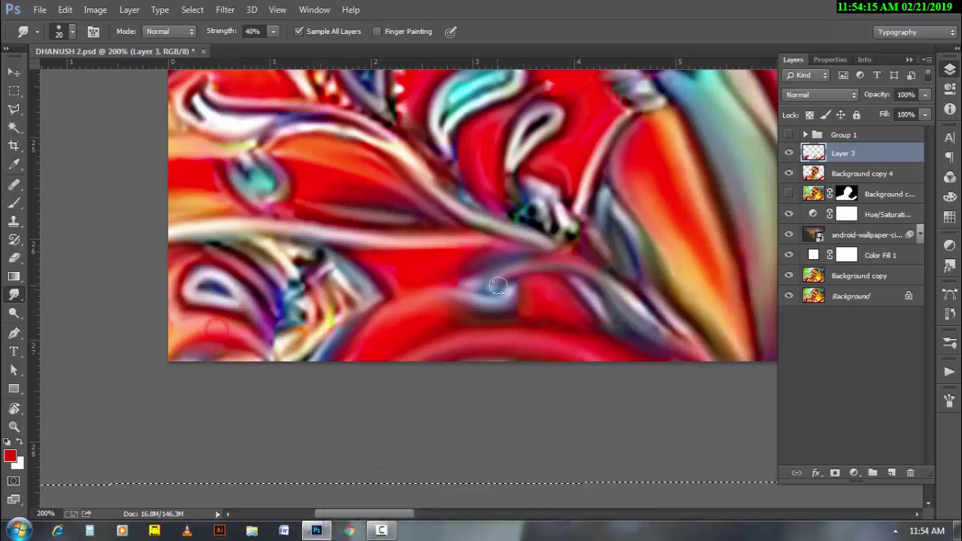
pyautogui.press(']')
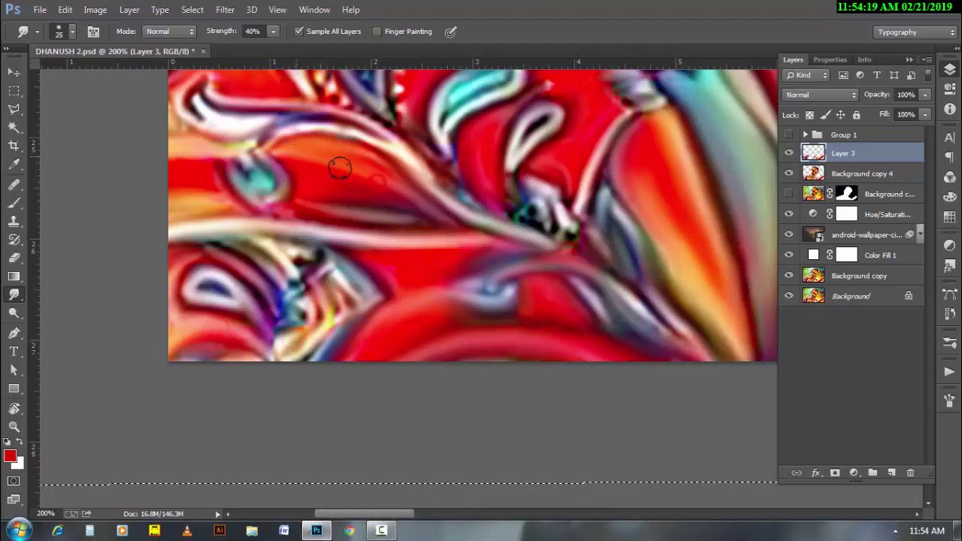
pyautogui.moveTo(169, 155); pyautogui.dragTo(225, 158)
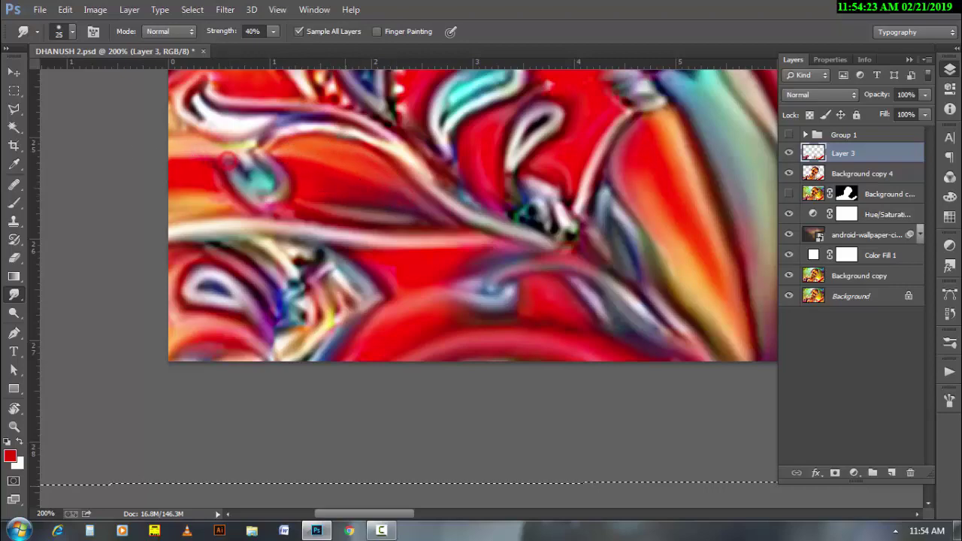
# Step: Deselect, zoom out to show the whole portrait, and save DHANUSH 2.psd
pyautogui.hotkey('ctrl', '-')
pyautogui.moveTo(485, 361); pyautogui.dragTo(387, 351)
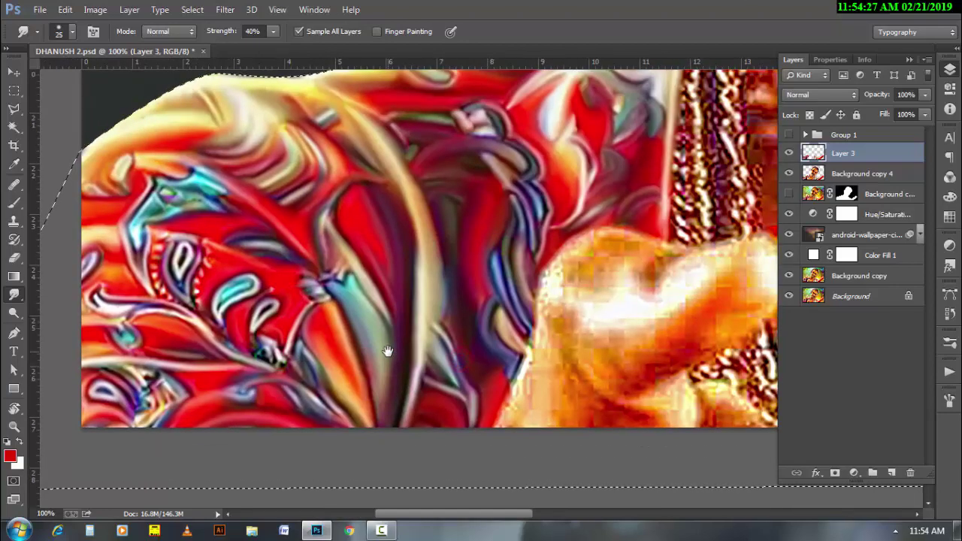
pyautogui.hotkey('ctrl', 'd')
pyautogui.hotkey('ctrl', '-')
pyautogui.moveTo(534, 326)
pyautogui.mouseDown()
pyautogui.moveTo(507, 393)
pyautogui.moveTo(549, 300)
pyautogui.mouseUp()
pyautogui.hotkey('ctrl', 's')
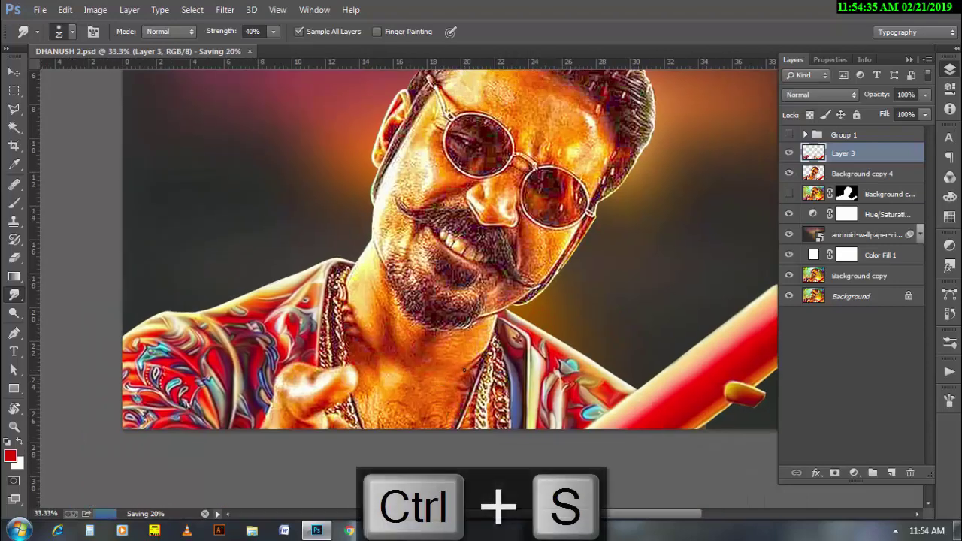